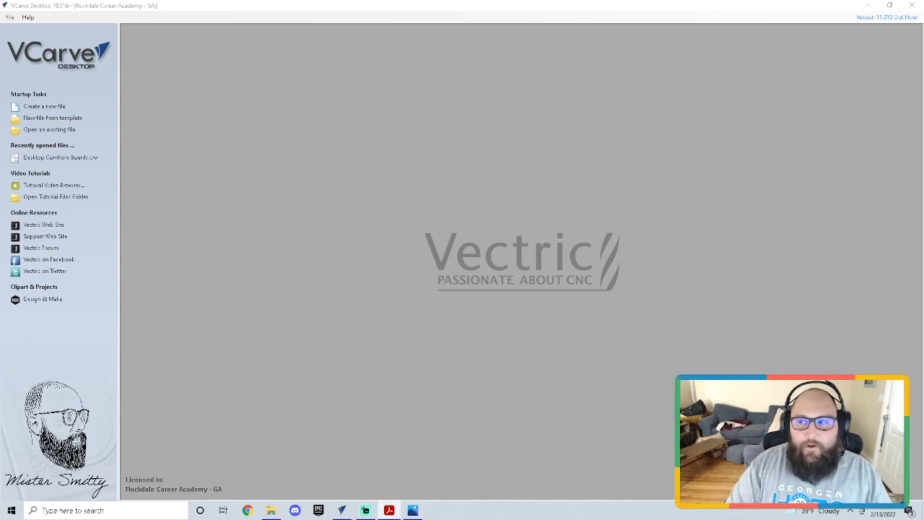
- Switch to Mancala_Instructions.pdf in Acrobat and look through the board photos, setup, rules and ending, before returning to VCarve
click(389, 510)
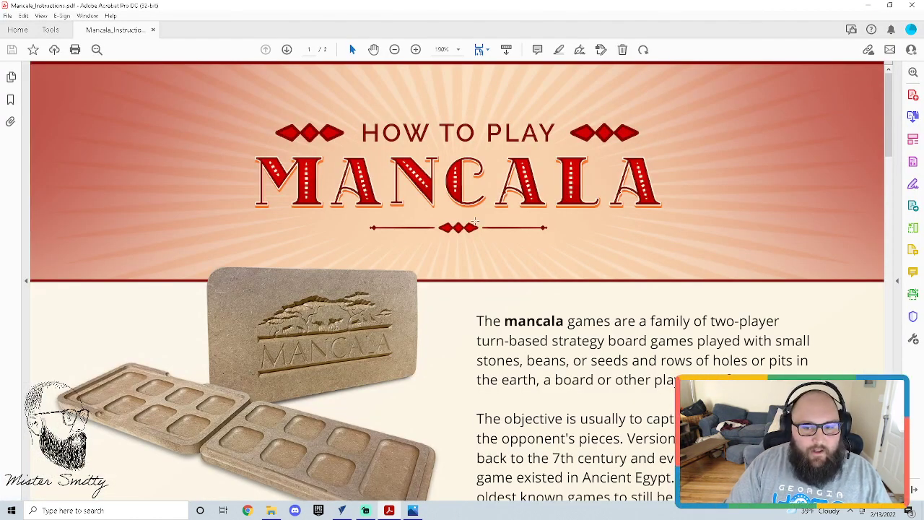
scroll(559, 317, down, 1)
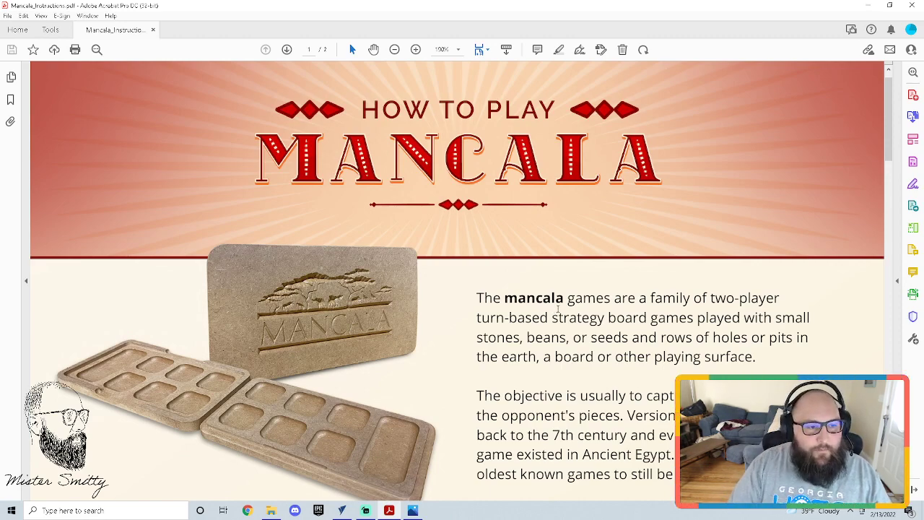
scroll(556, 310, down, 5)
ctrl+scroll(566, 306, down, 1)
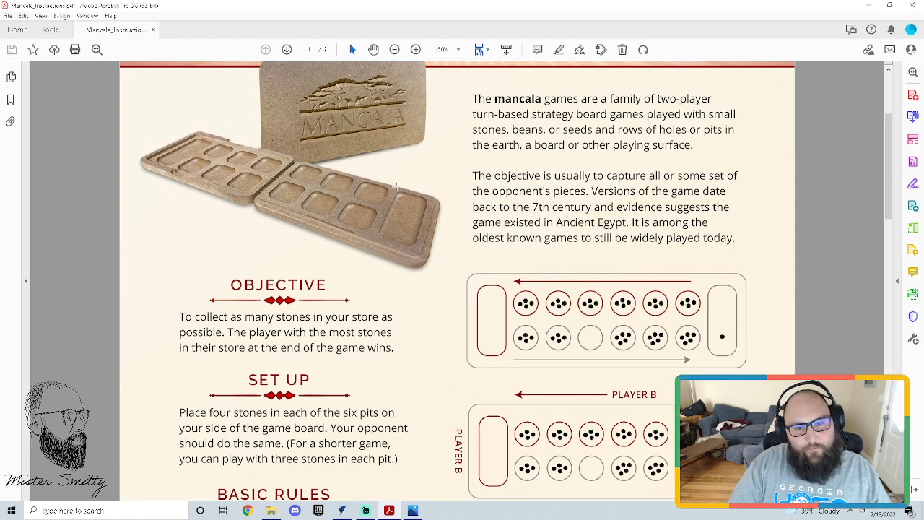
scroll(364, 208, down, 5)
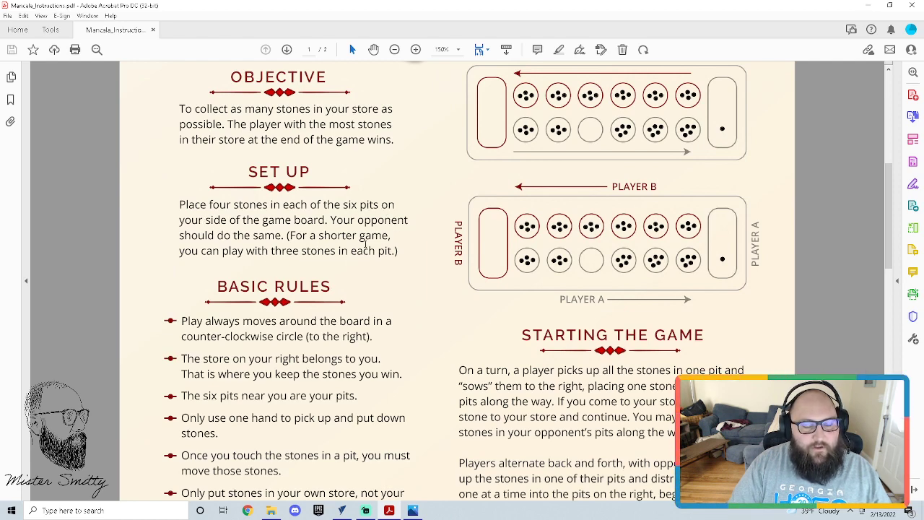
scroll(364, 244, down, 4)
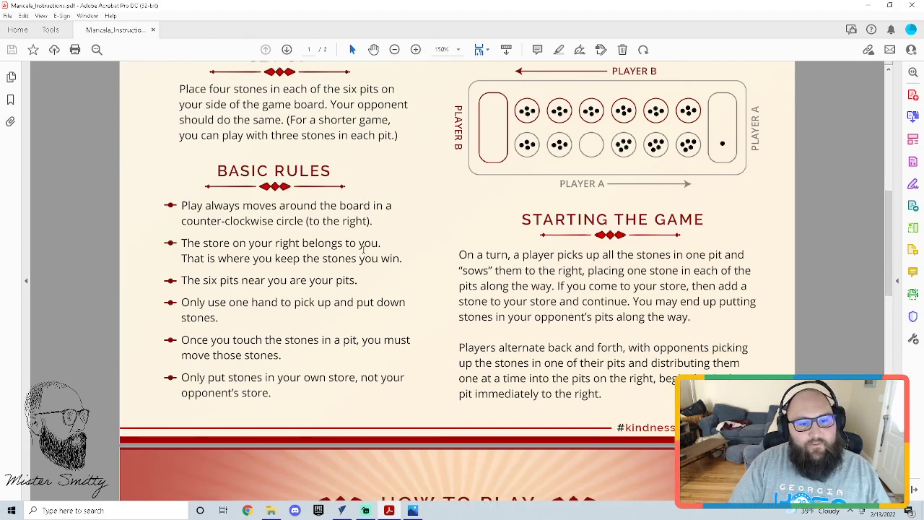
scroll(360, 253, down, 12)
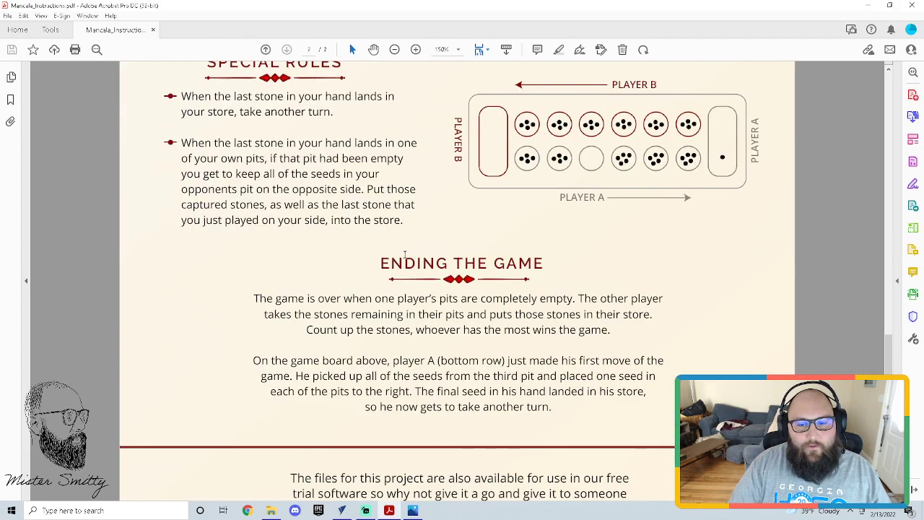
scroll(408, 249, up, 13)
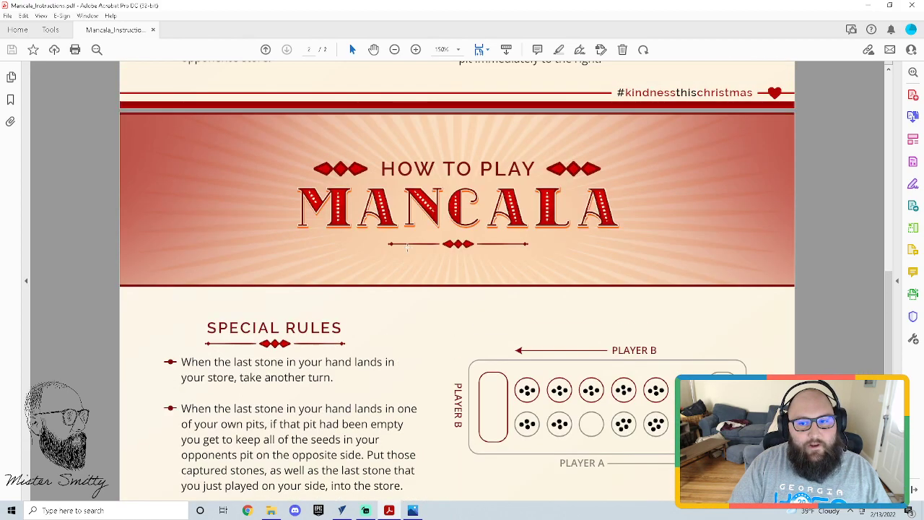
scroll(407, 246, up, 8)
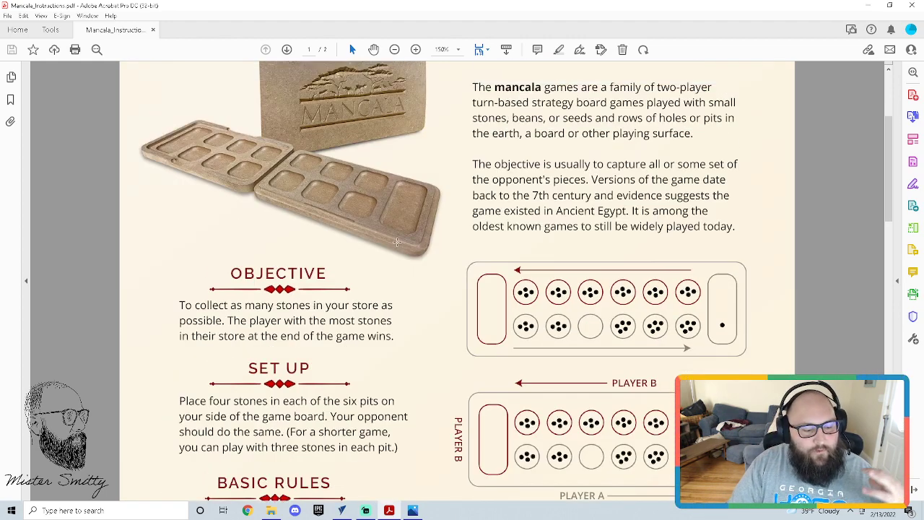
scroll(397, 241, up, 4)
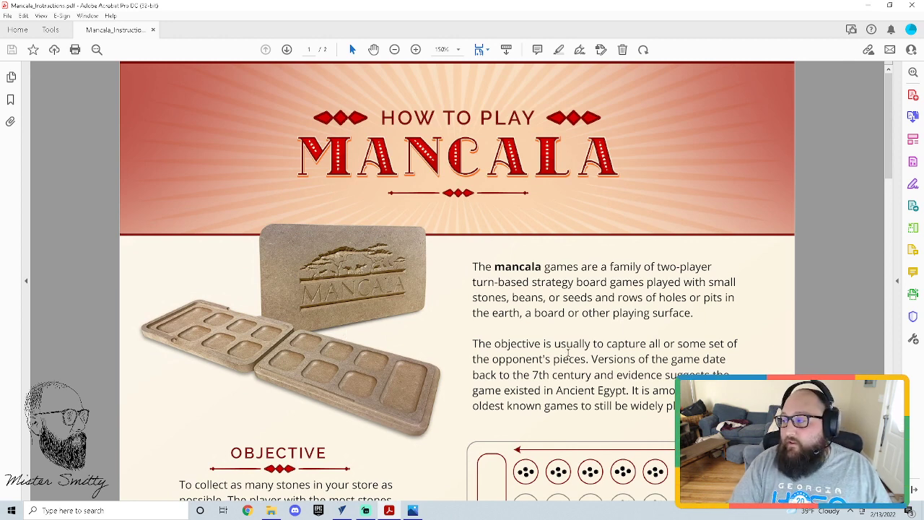
click(871, 5)
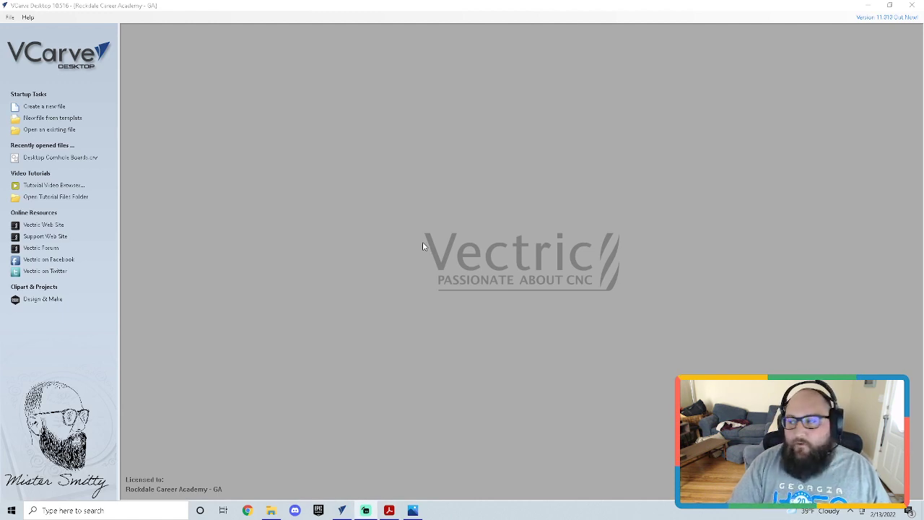
- Create a new single-sided job of 25 × 25 inches with a material thickness of 1.0 inch
click(44, 107)
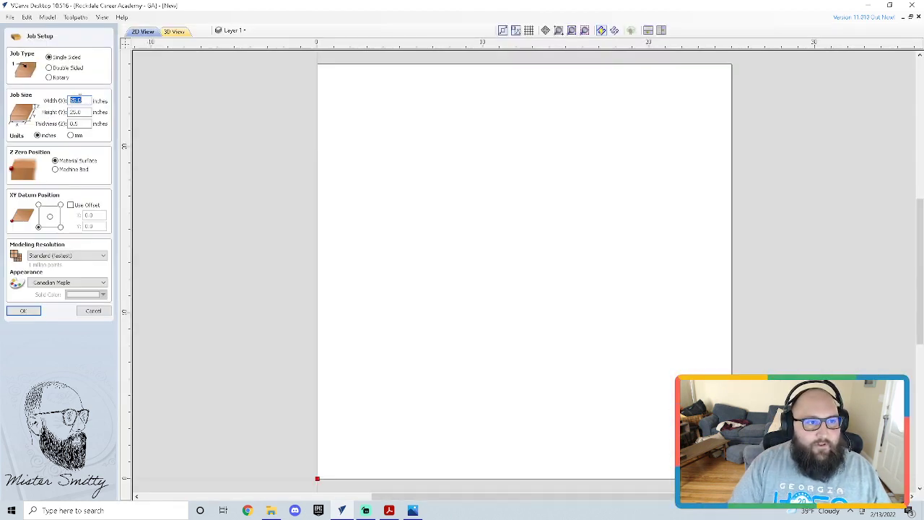
drag(85, 111, 73, 112)
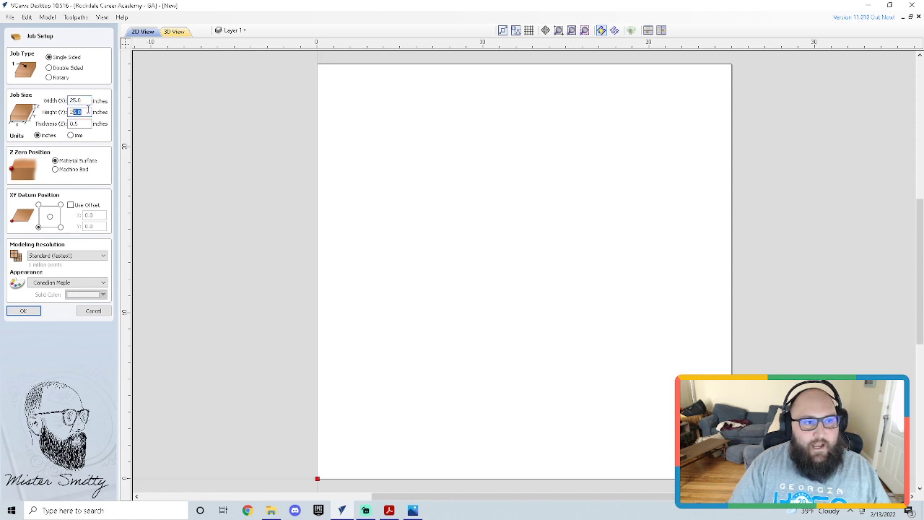
key(Tab)
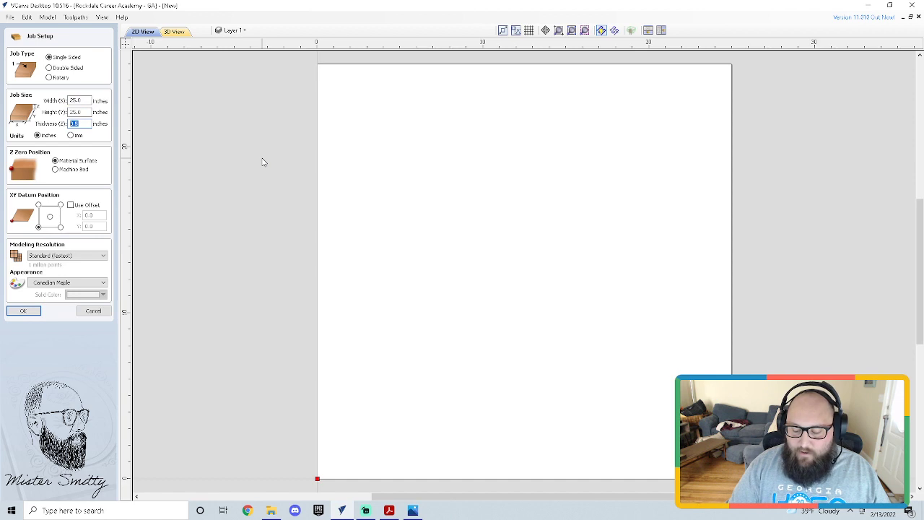
text(1.)
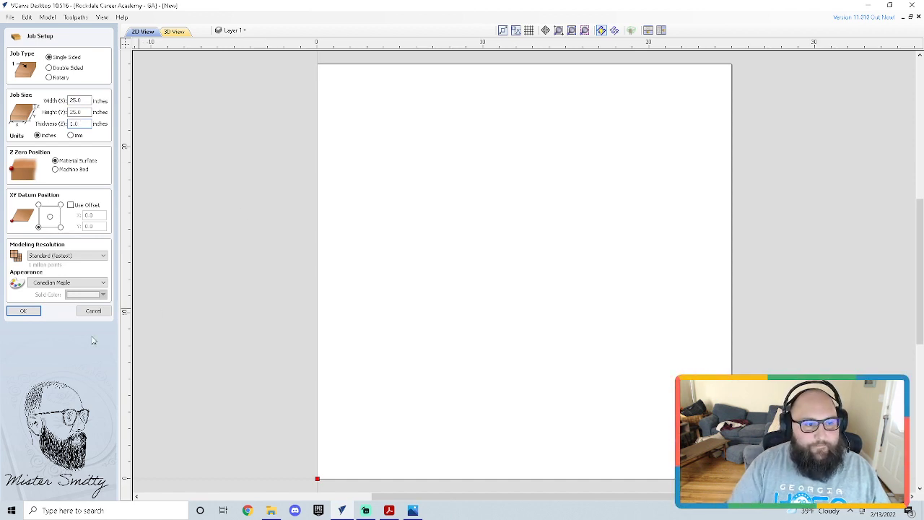
click(23, 311)
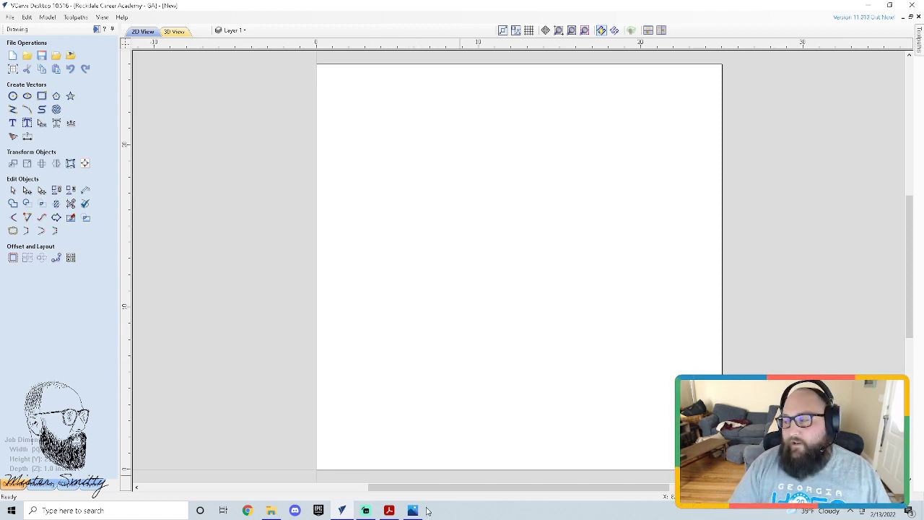
- Check the board dimensions in Mancala 1.jpg and set a square-cornered rectangle anchored at X 0, Y 0 to 18.5 inches wide
click(389, 510)
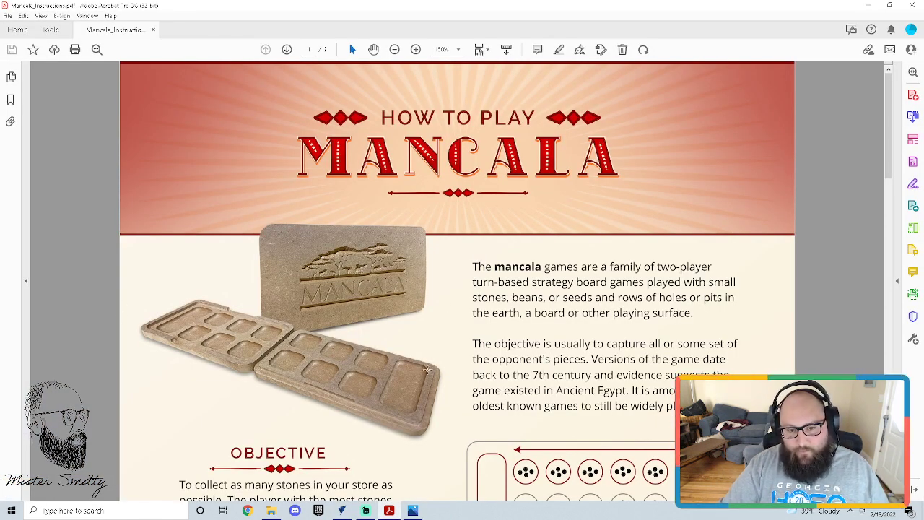
key(alt+Tab)
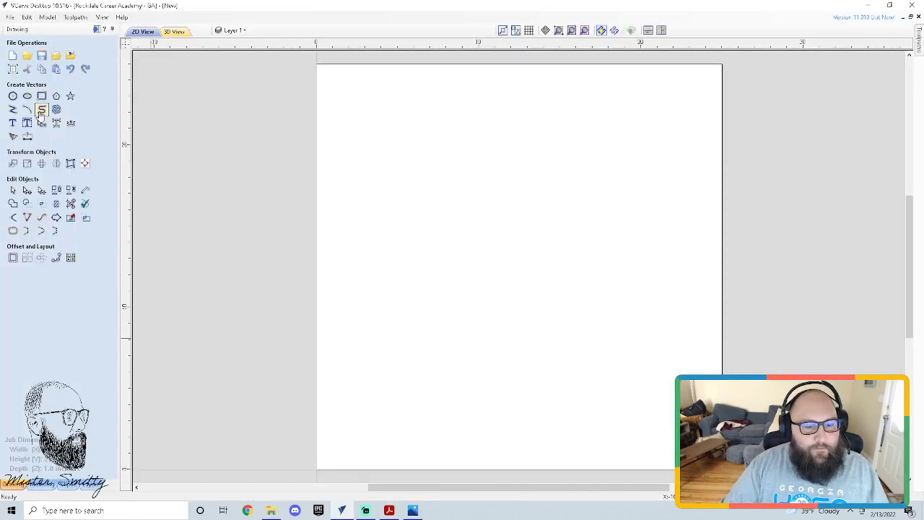
click(413, 511)
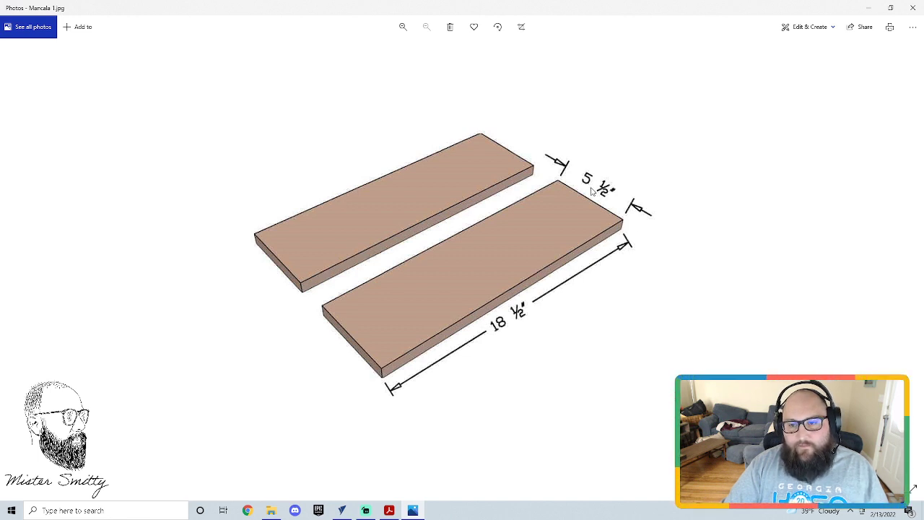
key(alt+Tab)
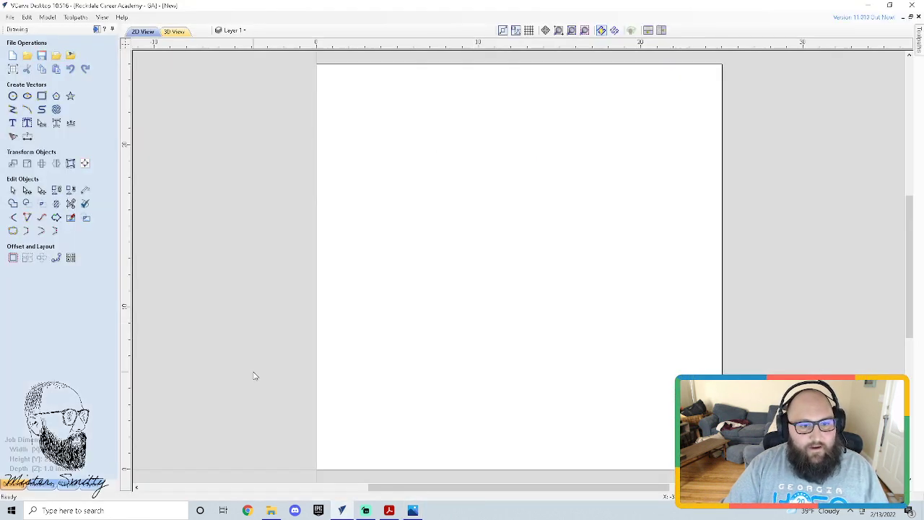
click(39, 96)
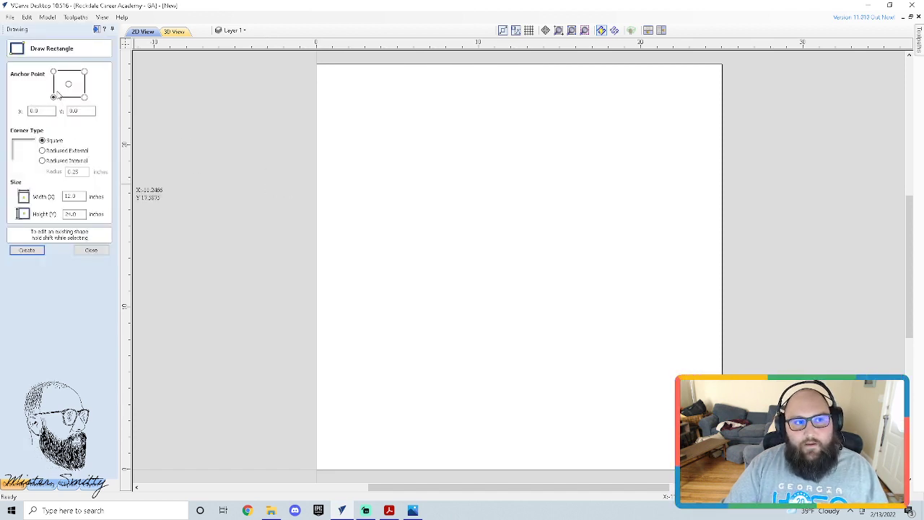
click(90, 251)
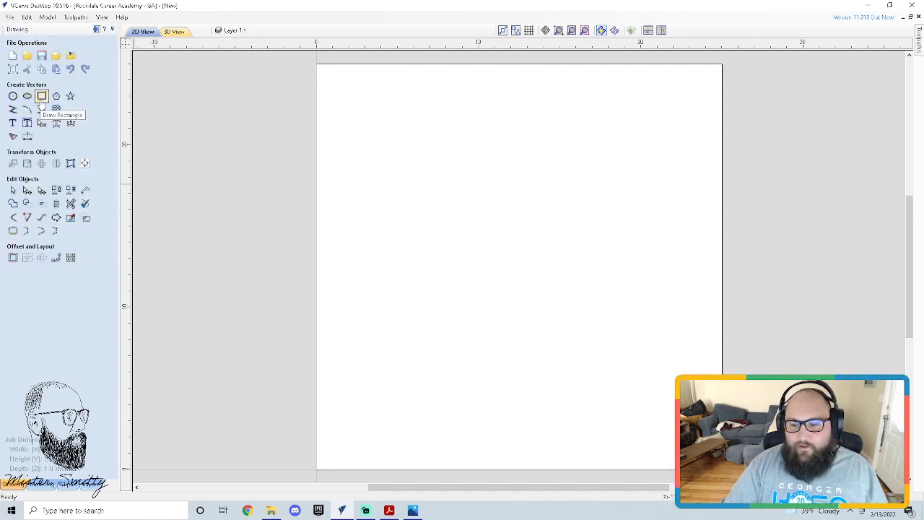
click(41, 98)
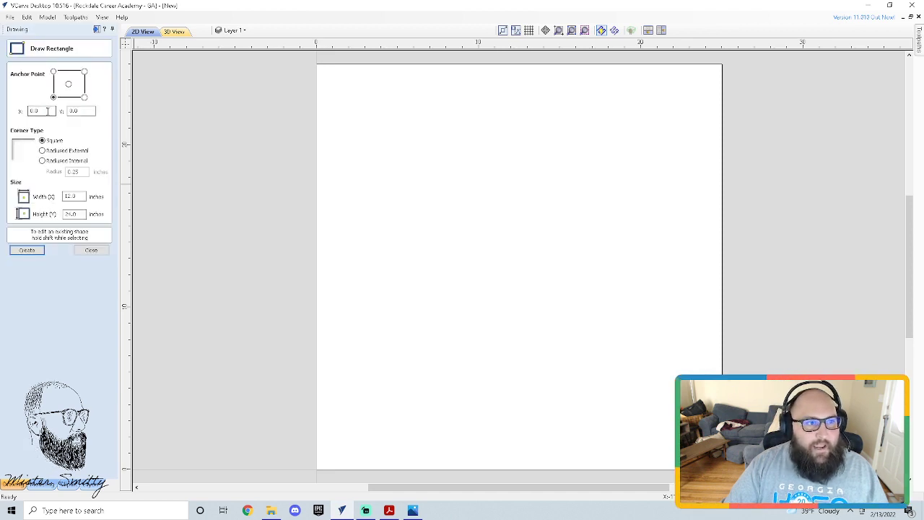
click(73, 110)
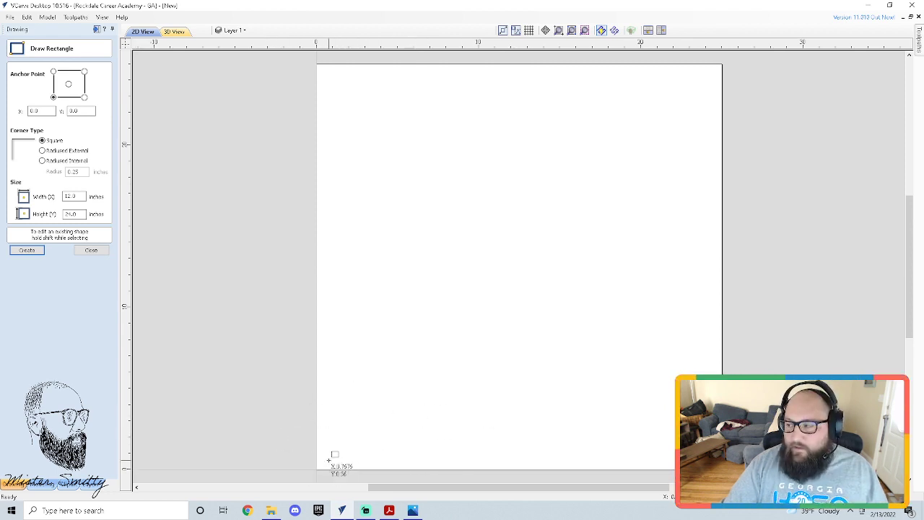
key(alt+Tab)
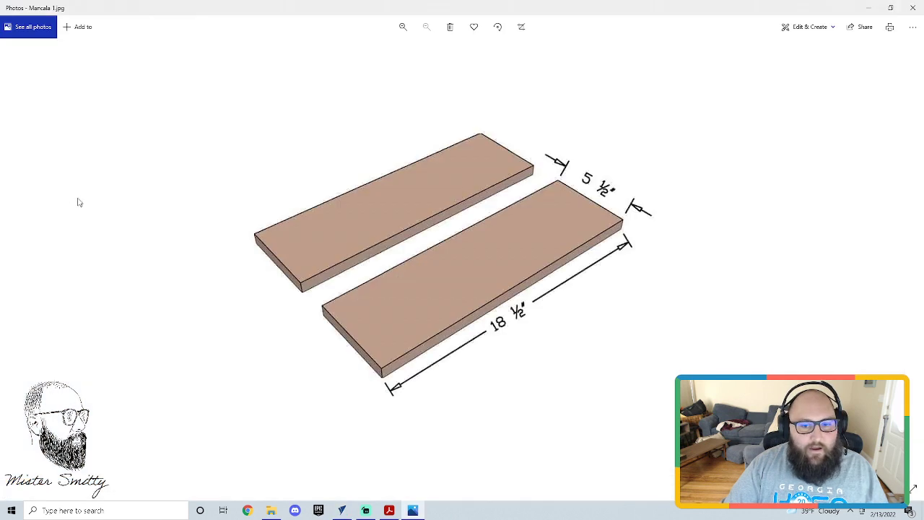
key(alt+Tab)
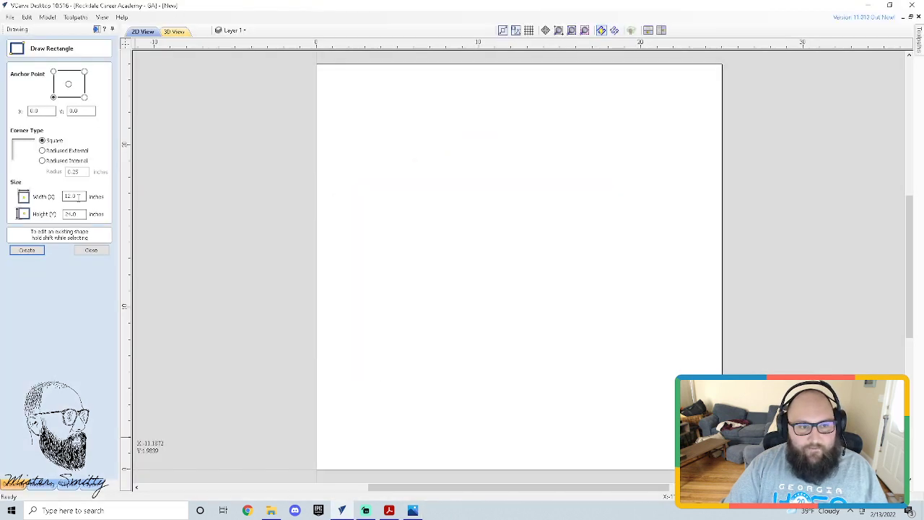
double_click(72, 196)
text(1)
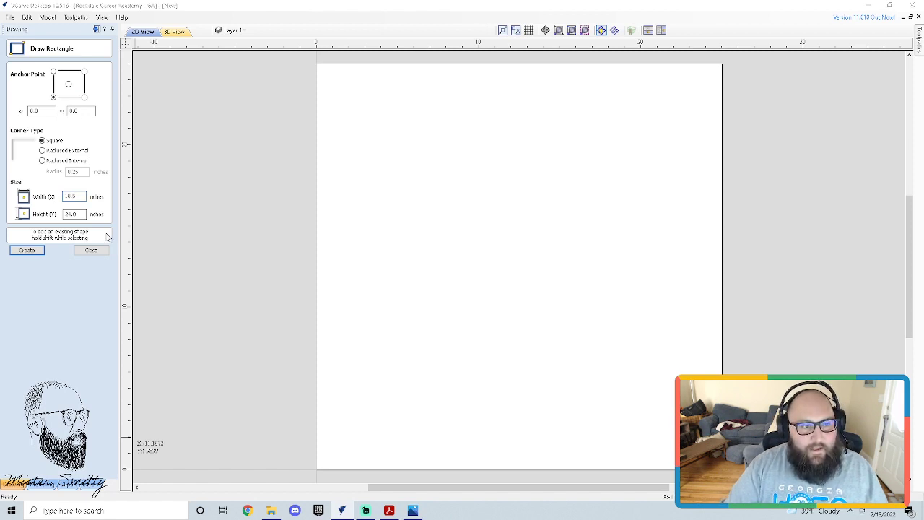
- Check the board's short side in the drawing, set the rectangle's height to 5.5 inches and create it
key(alt+Tab)
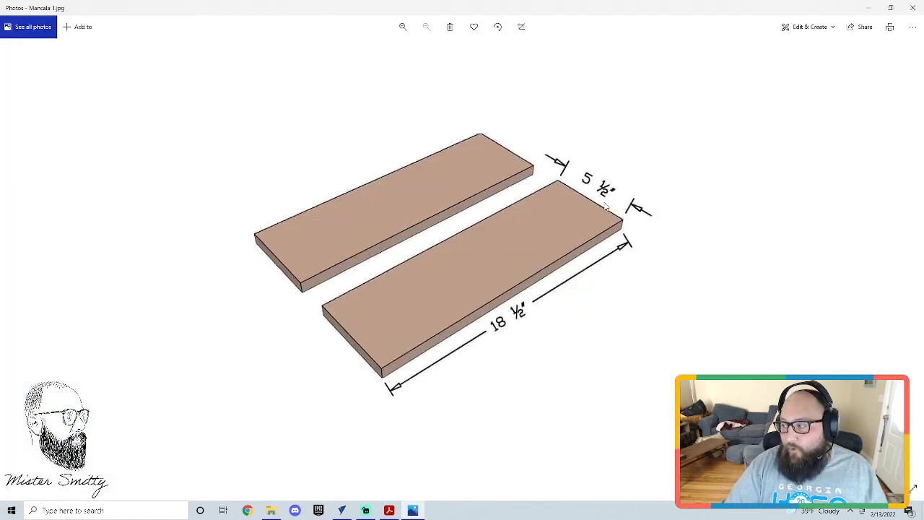
key(alt+Tab)
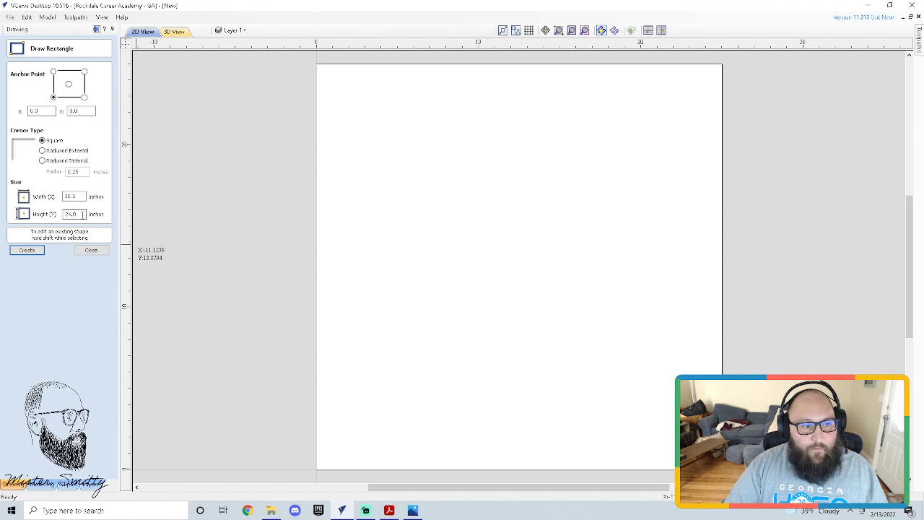
double_click(84, 214)
text(5.)
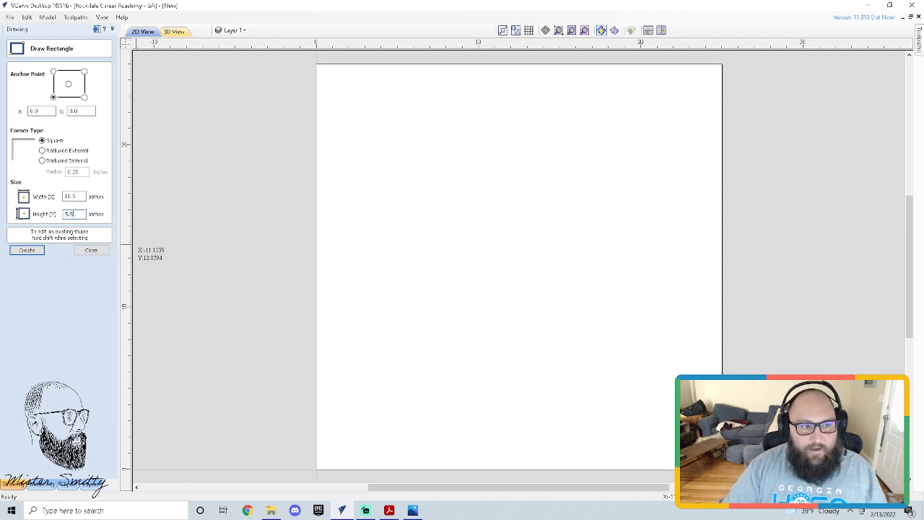
click(32, 254)
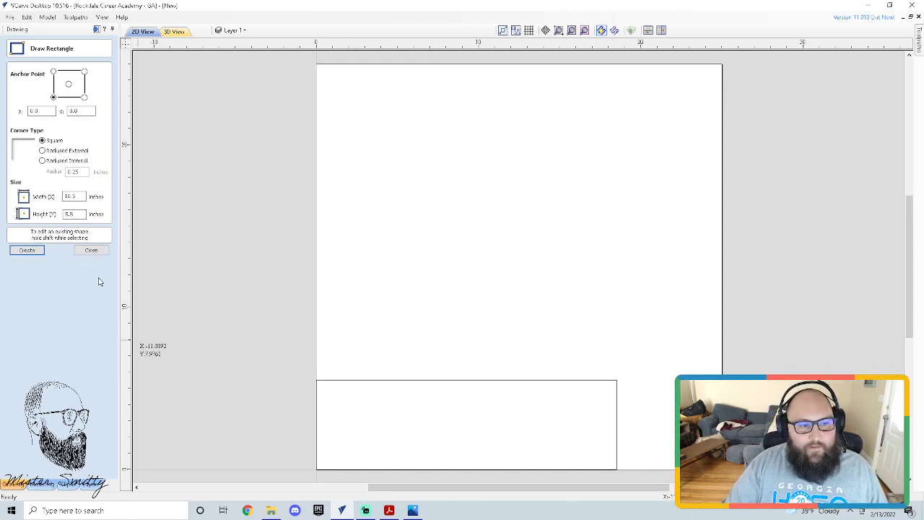
click(94, 252)
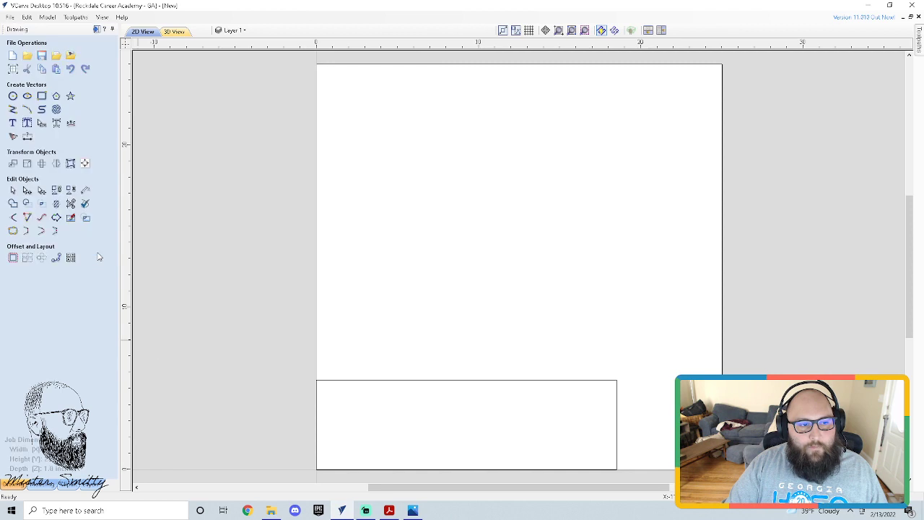
- Nudge the board rectangle slightly up and to the right, clear of the material's lower-left corner
click(462, 381)
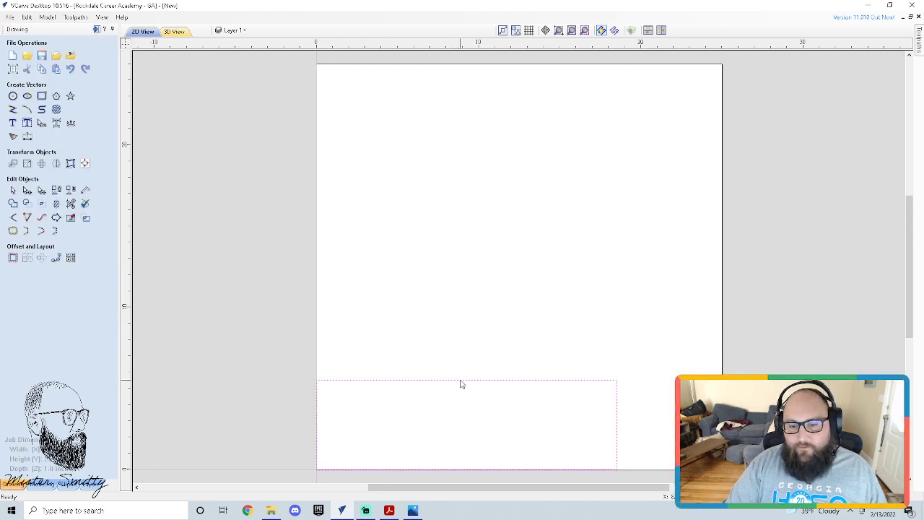
key(Up)
key(Up)
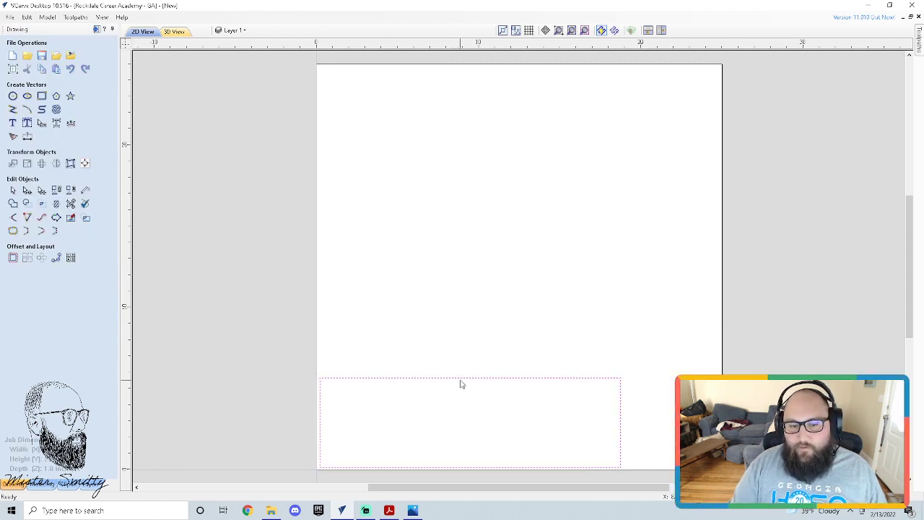
key(Right)
key(Right)
key(Right)
key(Right)
key(Right)
key(Up)
key(Right)
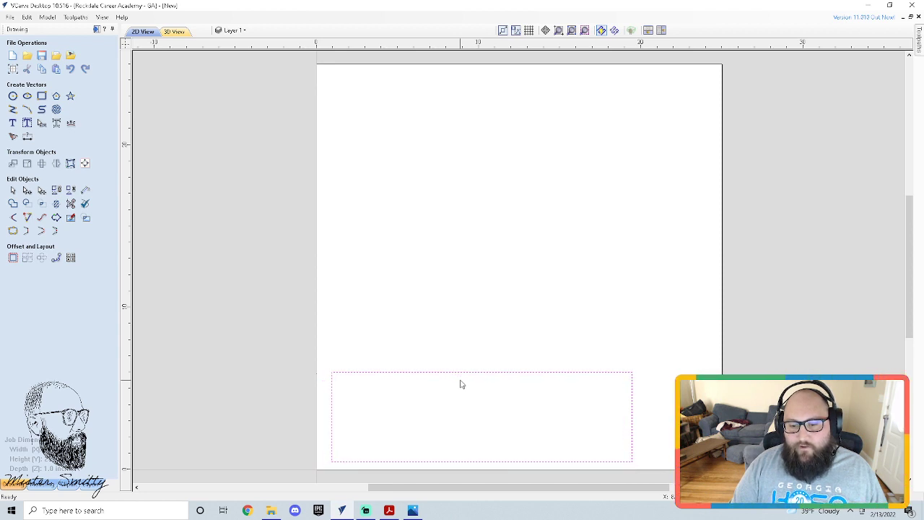
key(Up)
key(Up)
key(Up)
key(Left)
key(Up)
key(Left)
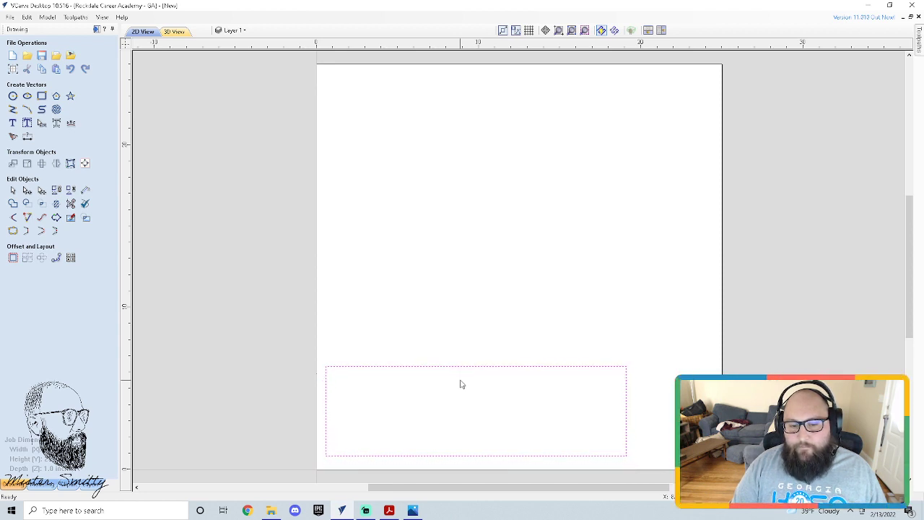
- Fine-tune the board rectangle's position so it sits just inside the lower-left corner of the material
key(Up)
key(Right)
key(Right)
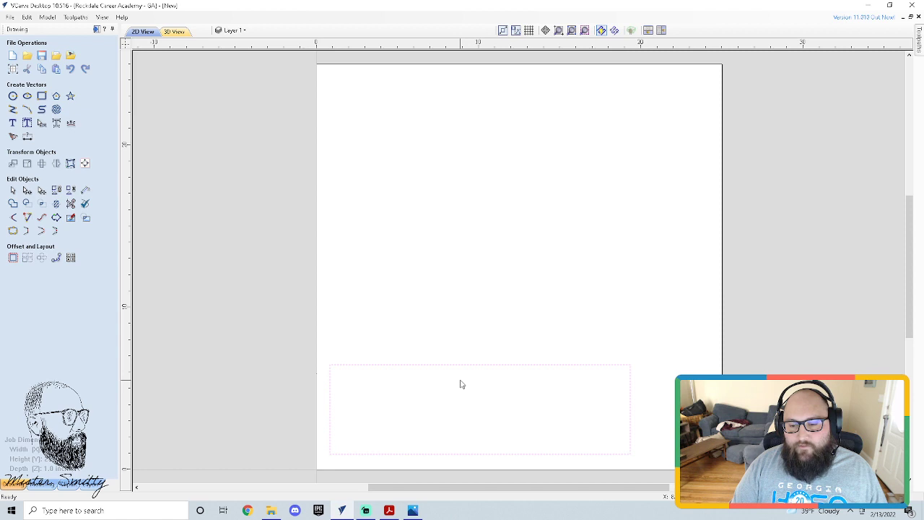
key(Right)
key(Up)
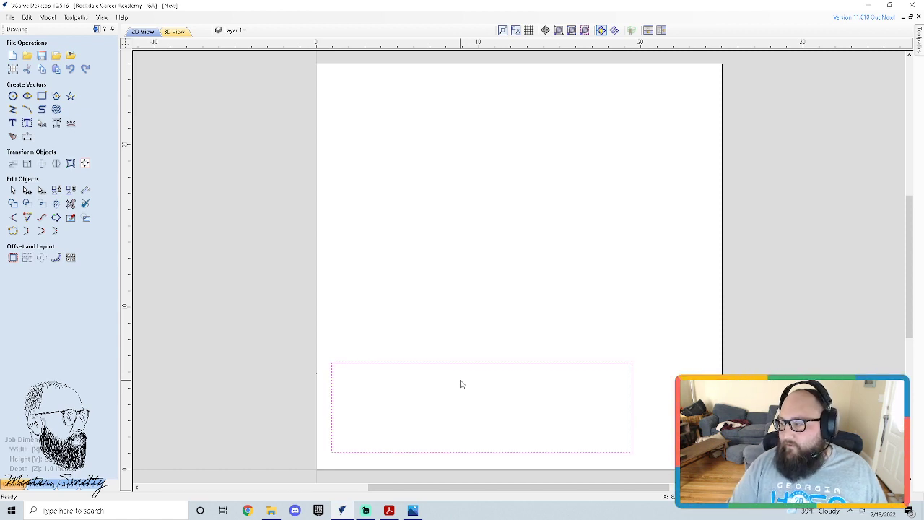
key(Left)
key(Down)
key(Left)
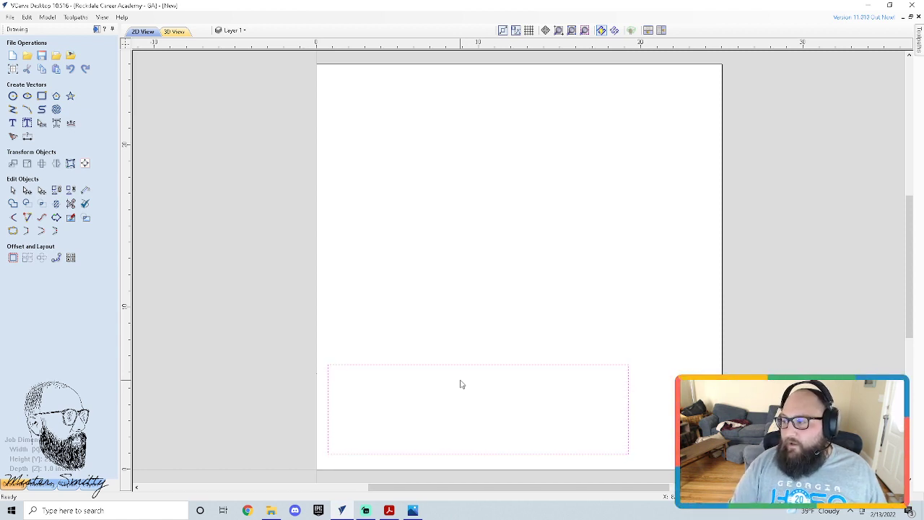
click(469, 374)
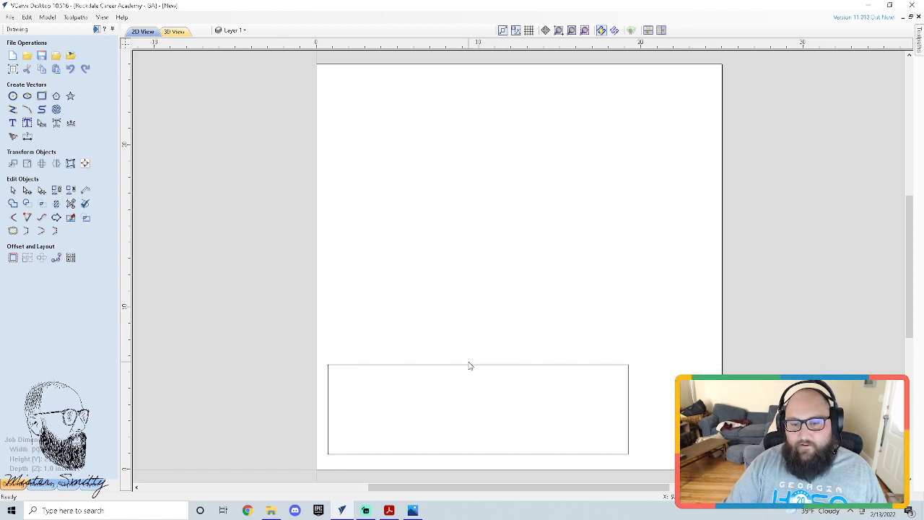
click(474, 367)
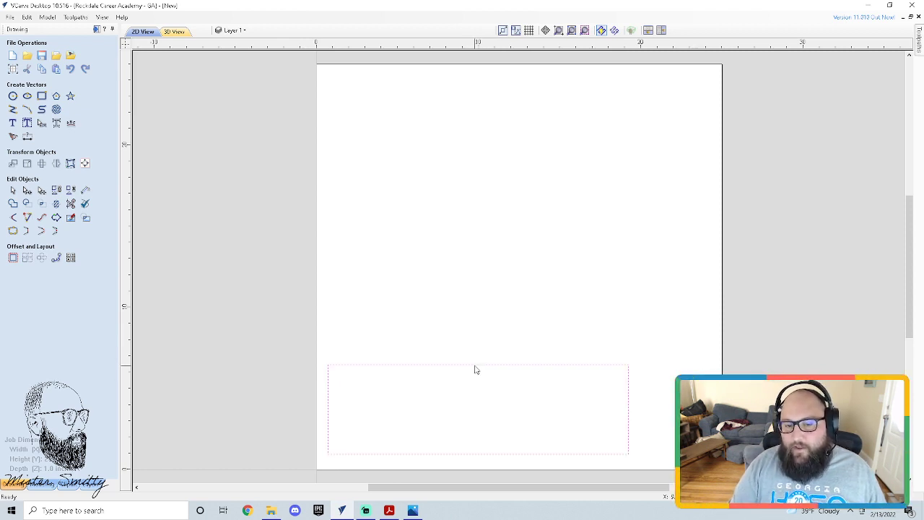
key(Left)
key(Left)
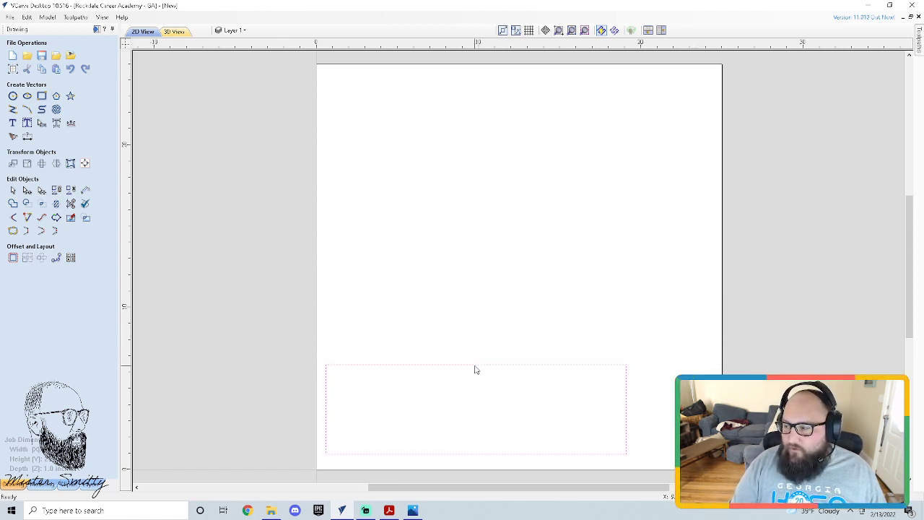
key(Right)
key(Right)
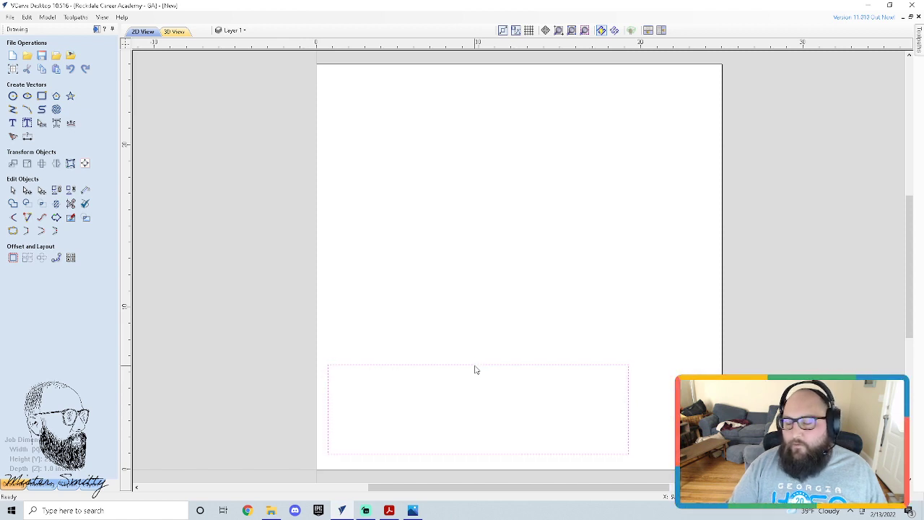
- Duplicate the board rectangle and move the copy straight up until it clears the original with a small gap
click(527, 308)
click(417, 366)
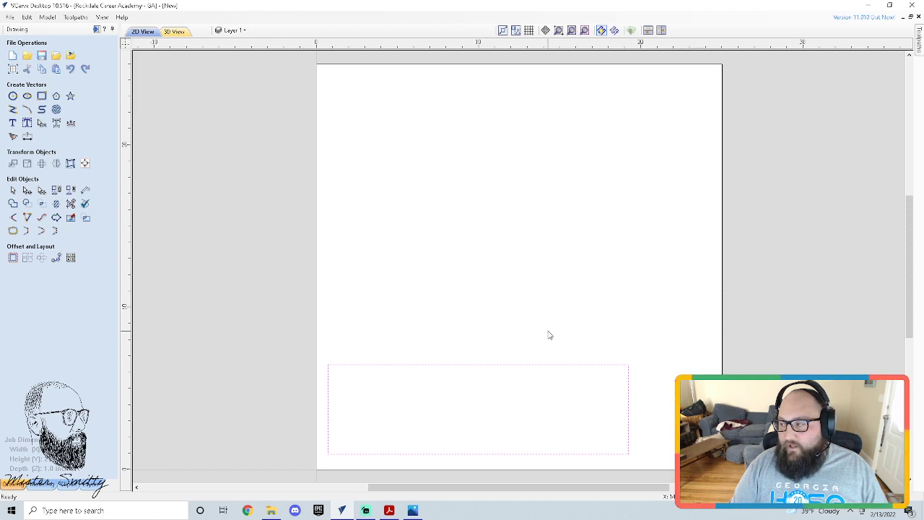
key(ctrl+v)
key(Up)
key(Up)
key(Up)
key(Up)
key(Up)
key(Up)
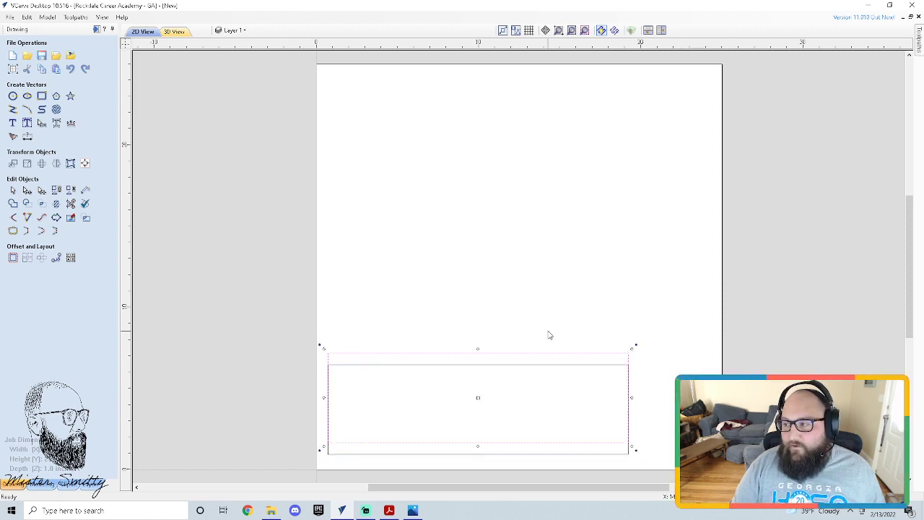
key(Up)
key(Up)
key(Up)
key(Up)
key(Up)
key(Up)
key(Up)
key(Up)
key(Up)
key(Up)
key(Up)
key(Up)
key(Up)
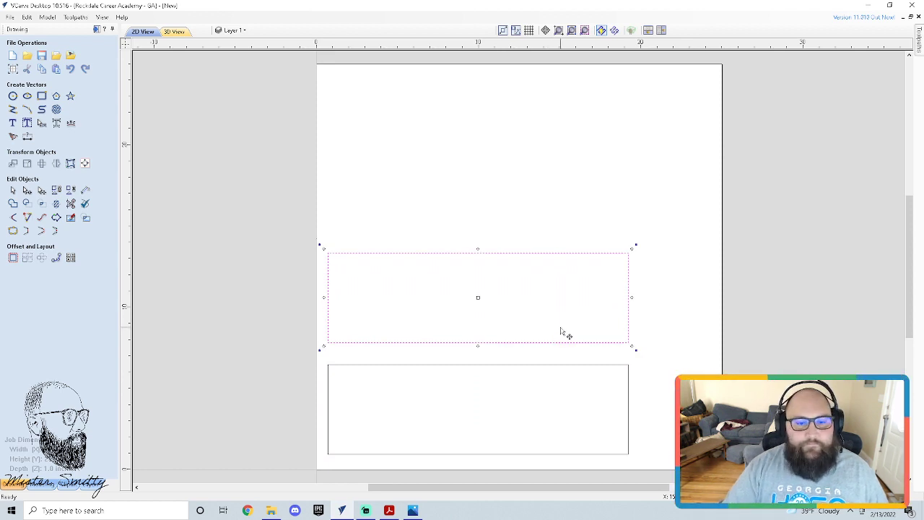
click(637, 345)
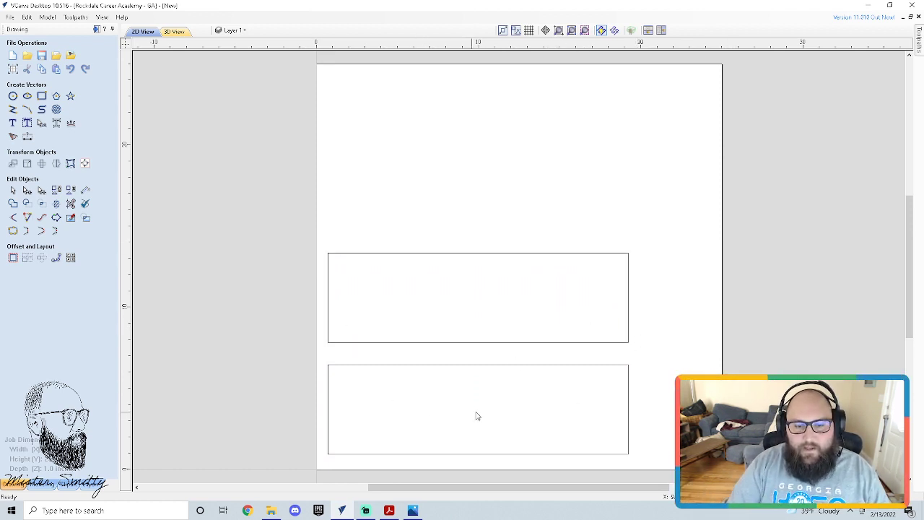
- Move the upper rectangle farther up to leave a wider gap above the lower one
click(422, 254)
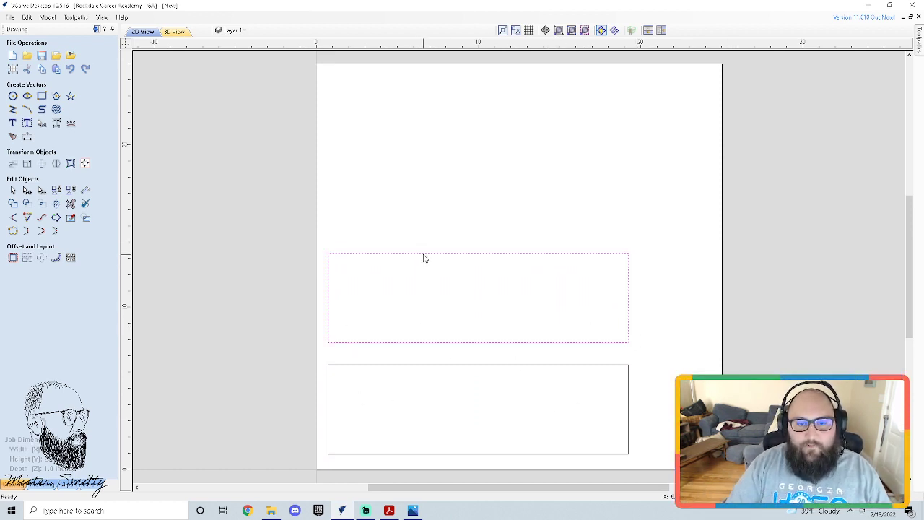
key(Up)
key(Up)
key(Up)
key(Up)
key(Up)
key(Up)
key(Up)
key(Up)
key(Up)
key(Up)
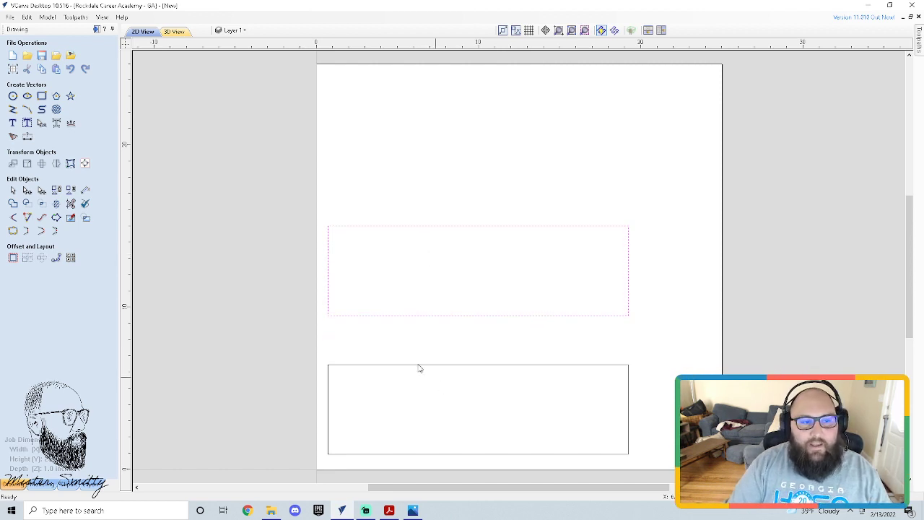
click(215, 346)
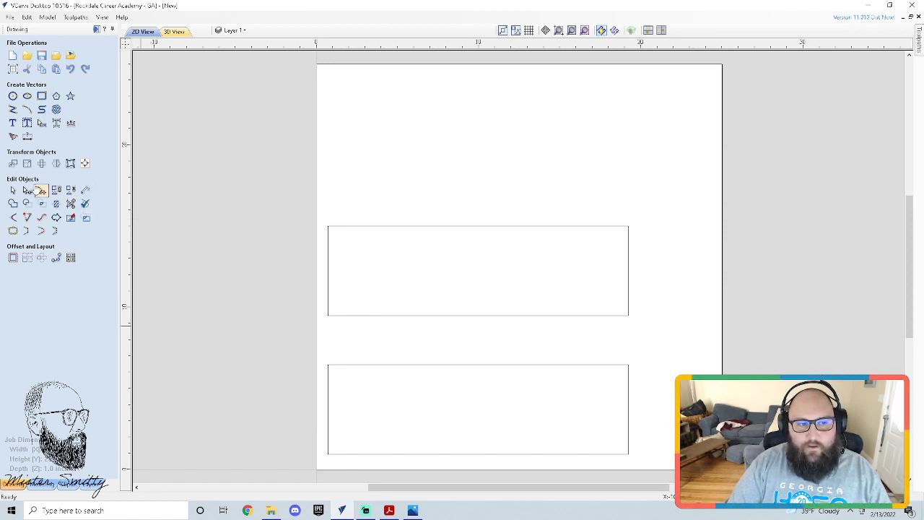
- Measure the length of the lower rectangle's upper edge between its two corners
click(85, 190)
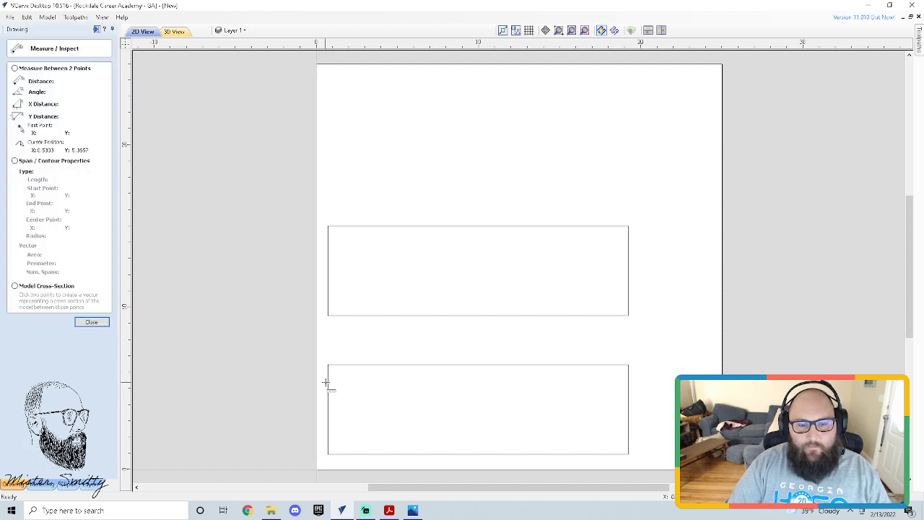
drag(329, 365, 627, 365)
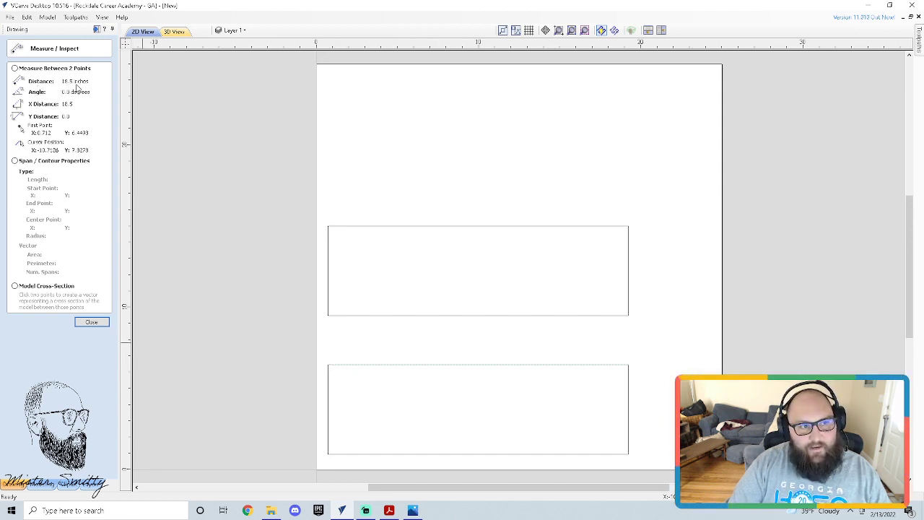
click(93, 323)
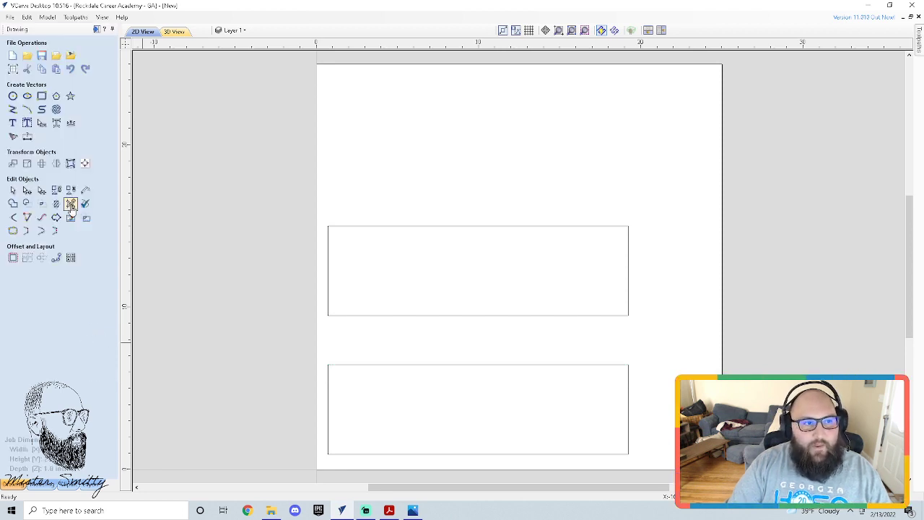
- Create the text "Board" near the upper edge of the lower rectangle
click(13, 124)
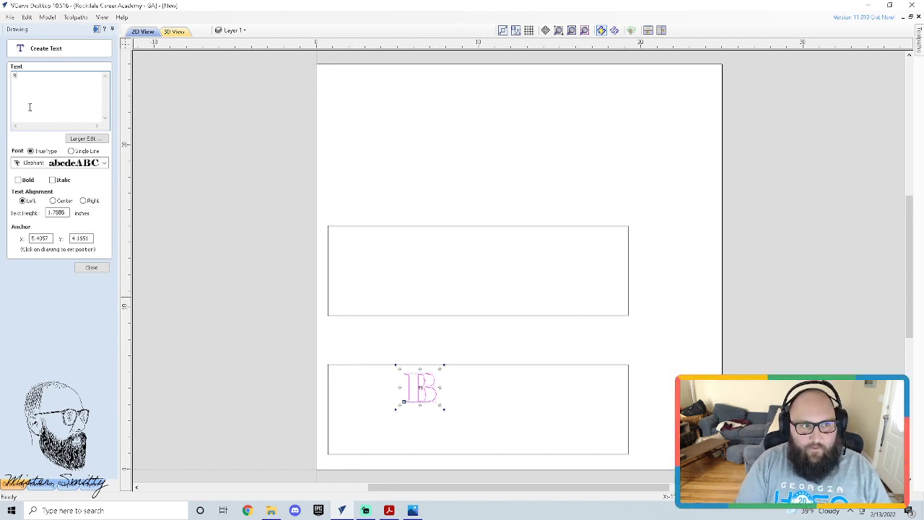
text(Board)
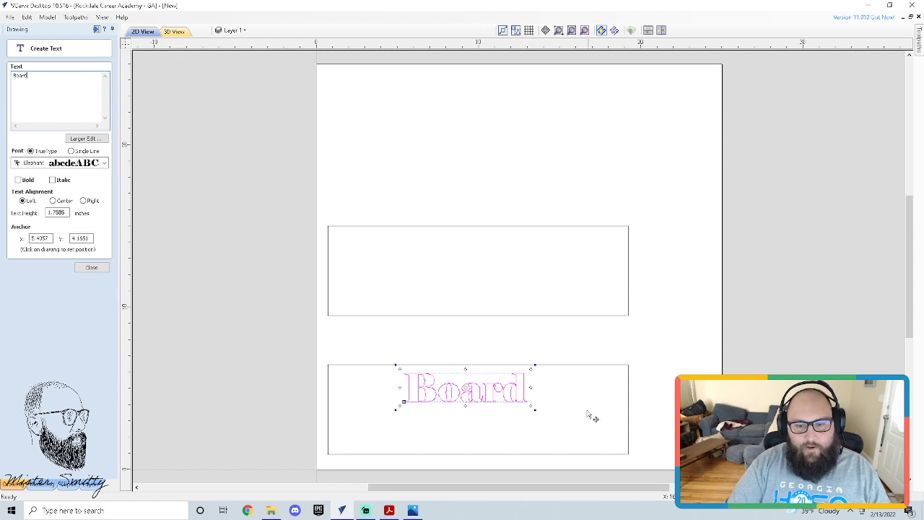
click(433, 395)
key(ctrl+z)
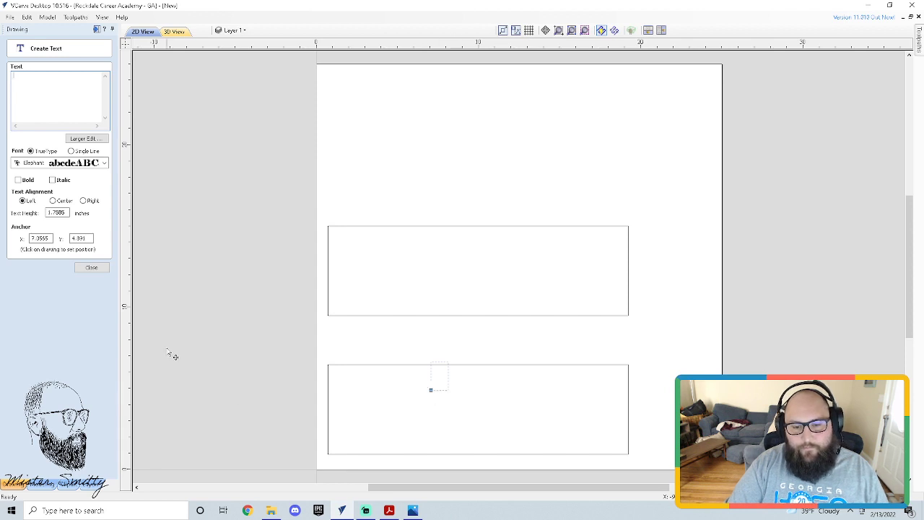
click(447, 381)
text(bOARD)
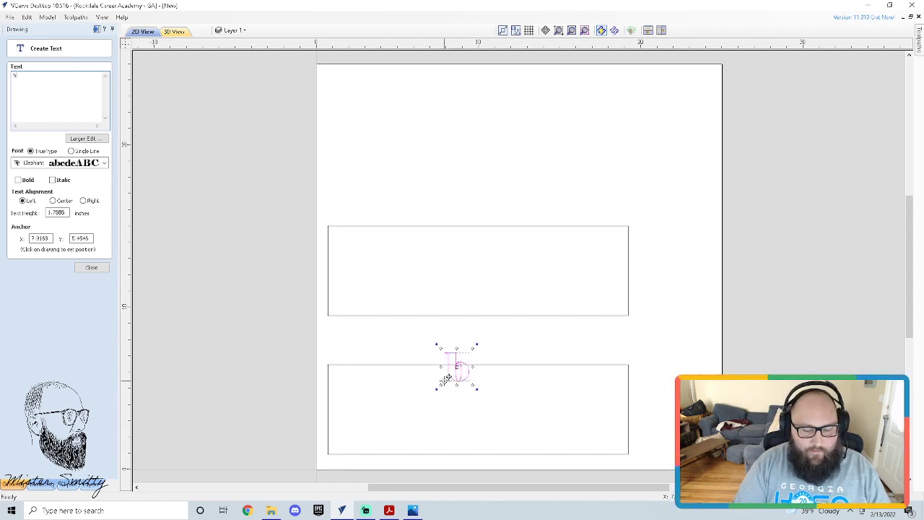
key(BackSpace)
key(BackSpace)
key(BackSpace)
key(BackSpace)
key(BackSpace)
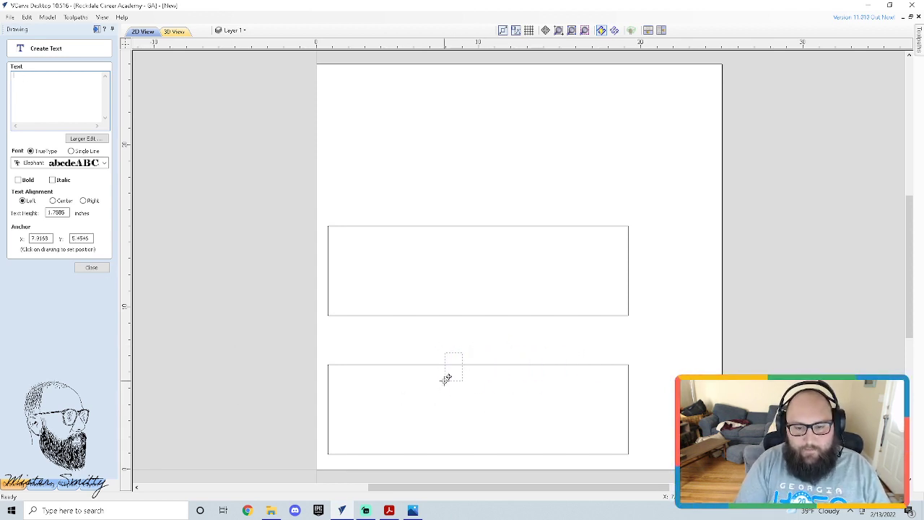
text(Board)
click(91, 267)
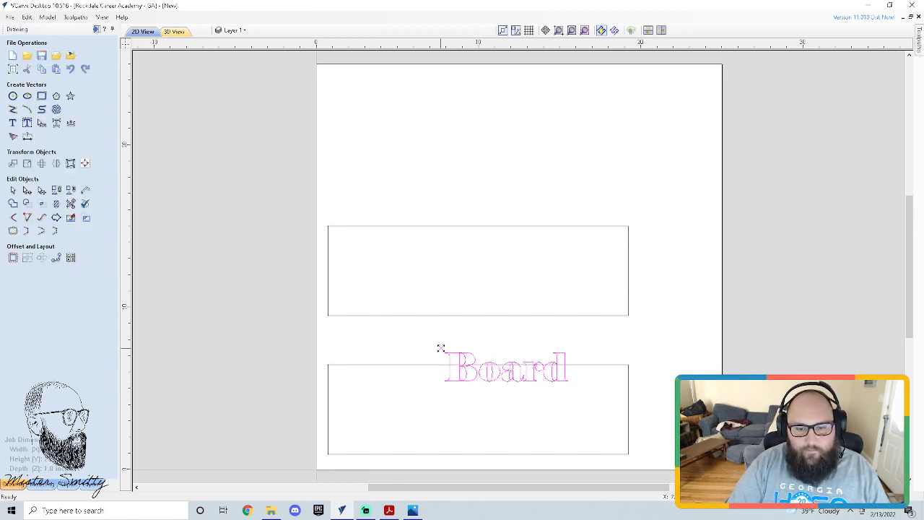
- Shrink the "Board" text and place it just above the lower rectangle, aligned with its left edge
drag(441, 348, 339, 354)
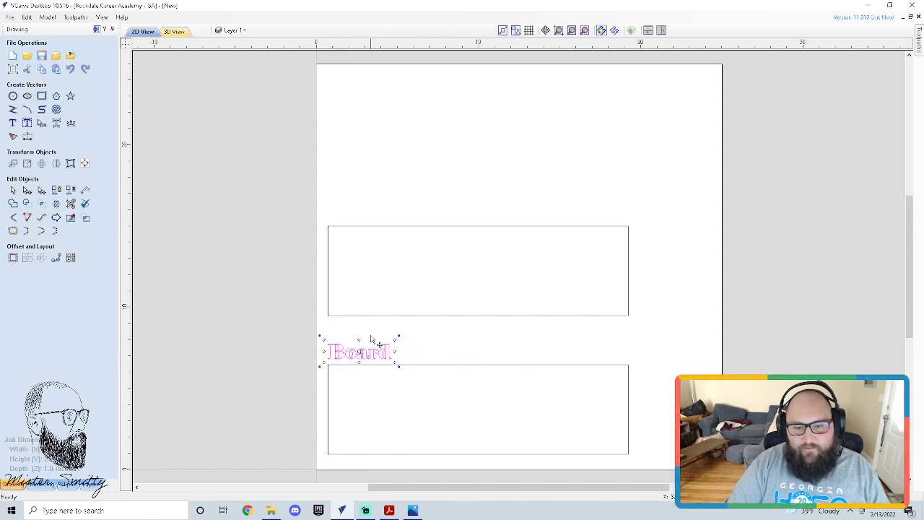
click(196, 377)
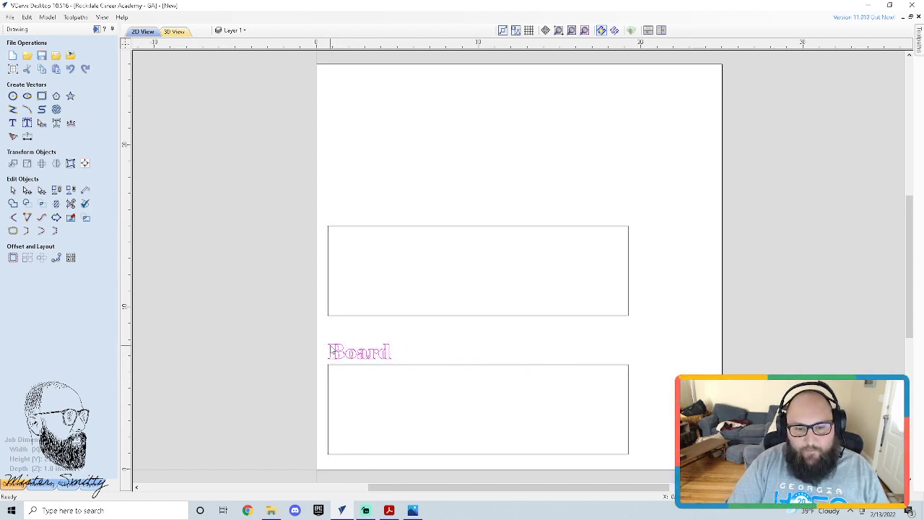
drag(323, 338, 340, 353)
click(231, 370)
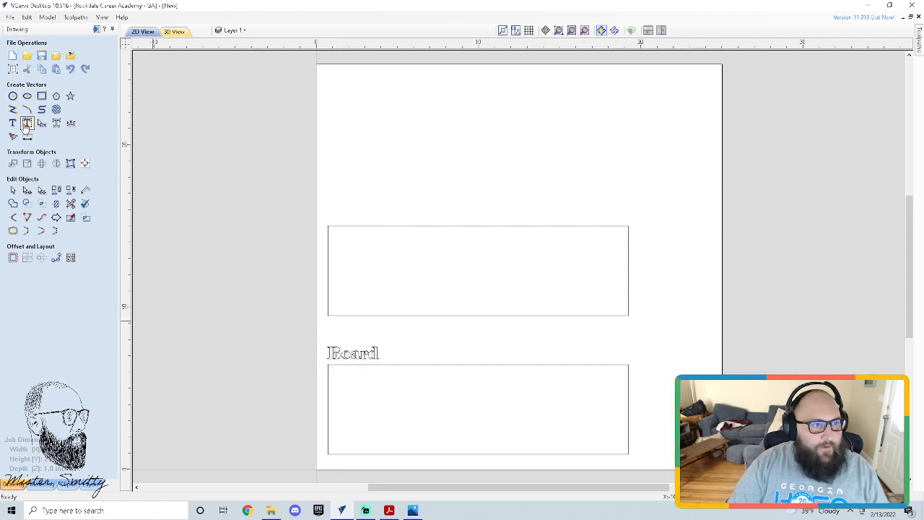
- Create the text "Top", scale it to about 0.74 inches high and place it above the upper rectangle's left end
click(12, 123)
text(Top)
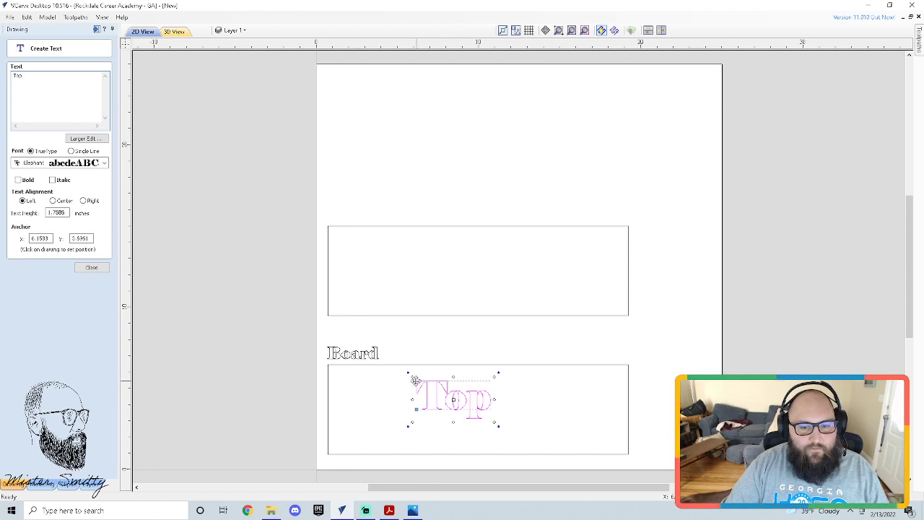
drag(436, 387, 331, 214)
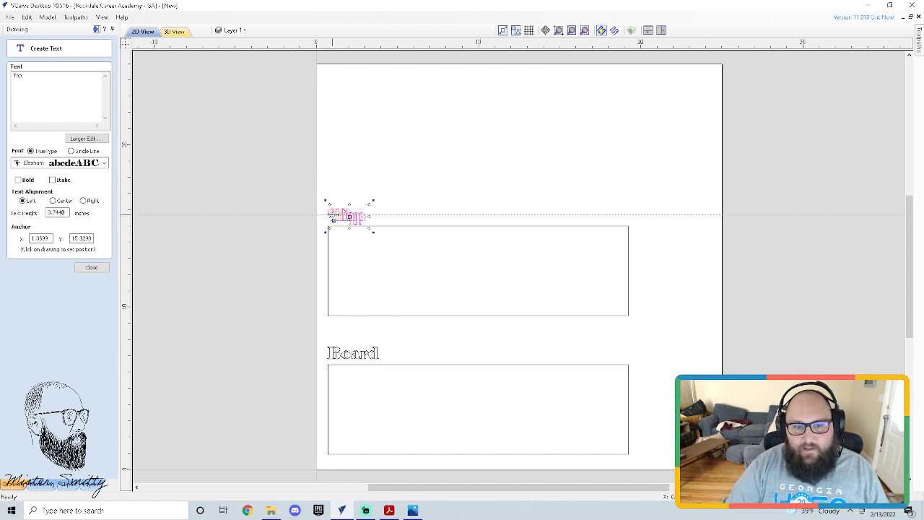
click(93, 268)
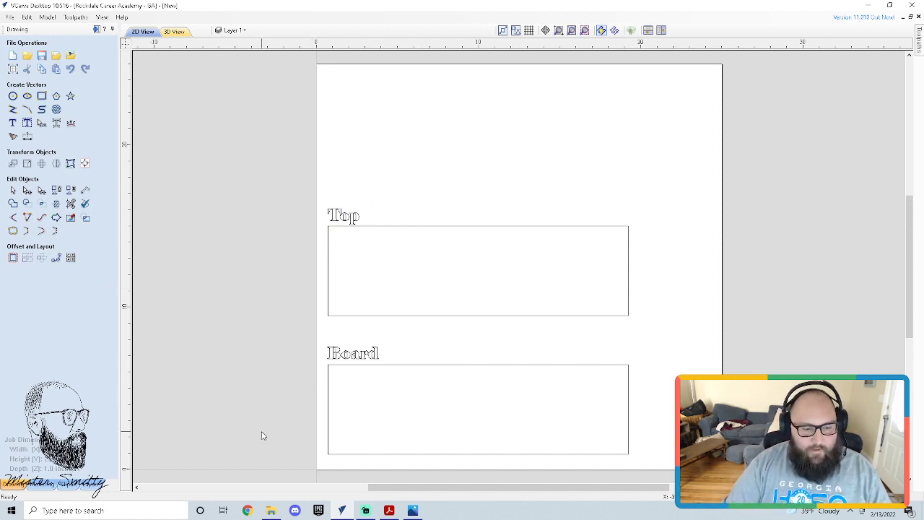
- Close Mancala 1.jpg and examine the hole spacing and edge distances in Mancala 2.jpg, then return to the VCarve drawing
click(412, 509)
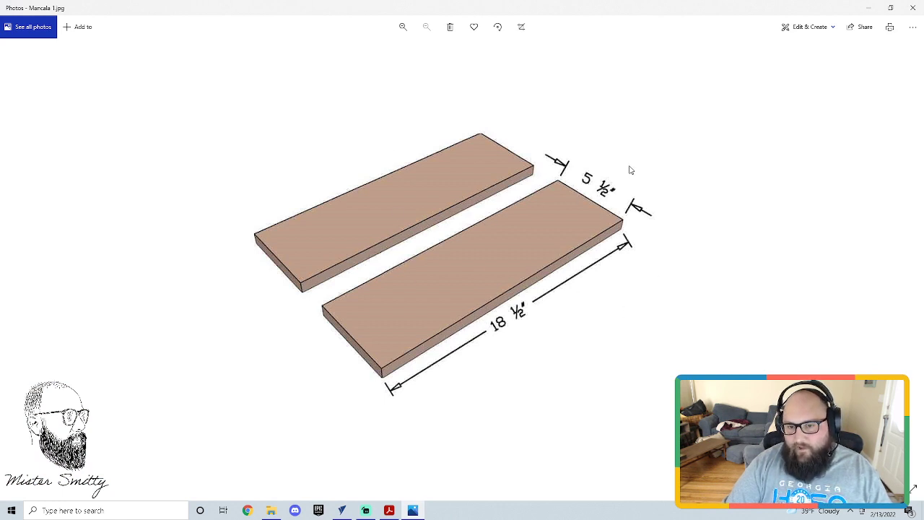
click(912, 7)
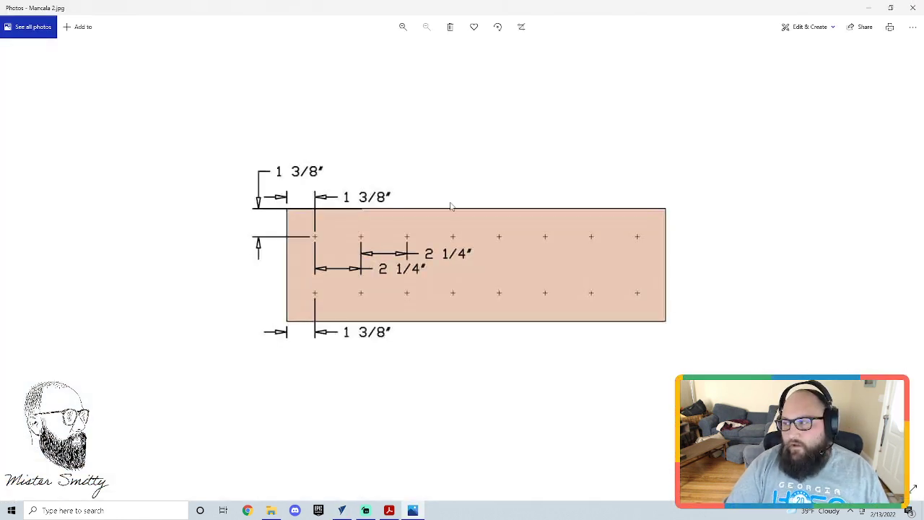
scroll(452, 205, up, 5)
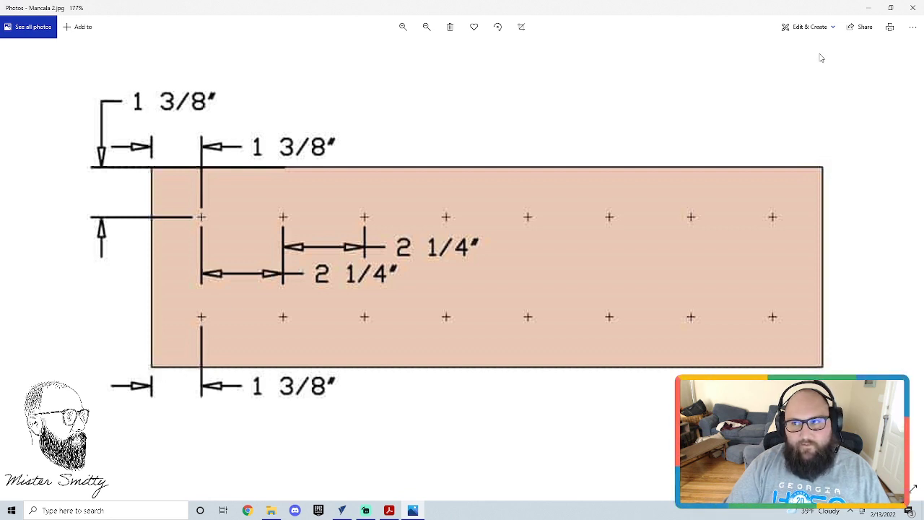
click(876, 8)
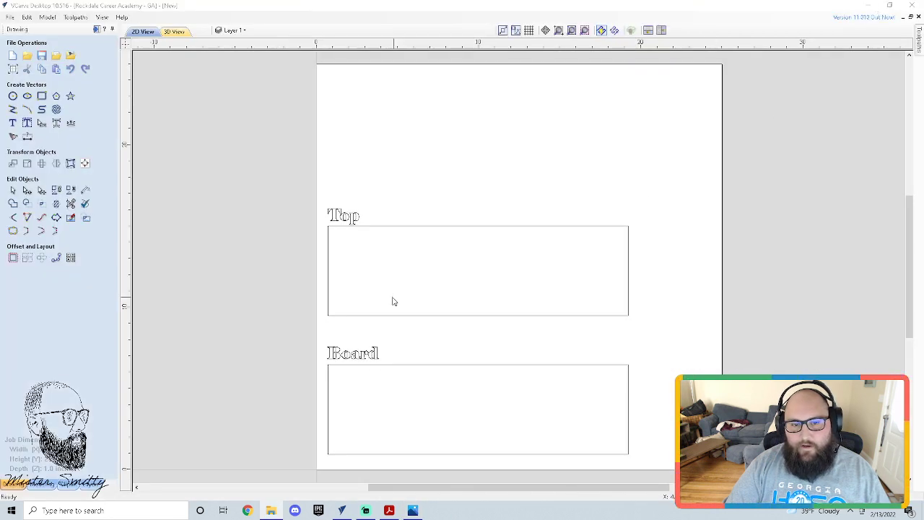
- Create a circle with a 1 inch radius centred at X 0.0, Y 0.0
click(331, 318)
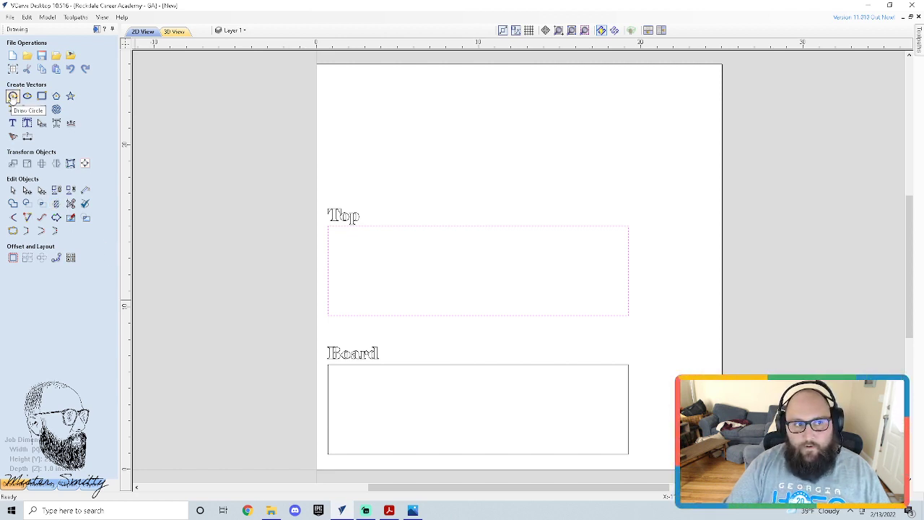
click(12, 97)
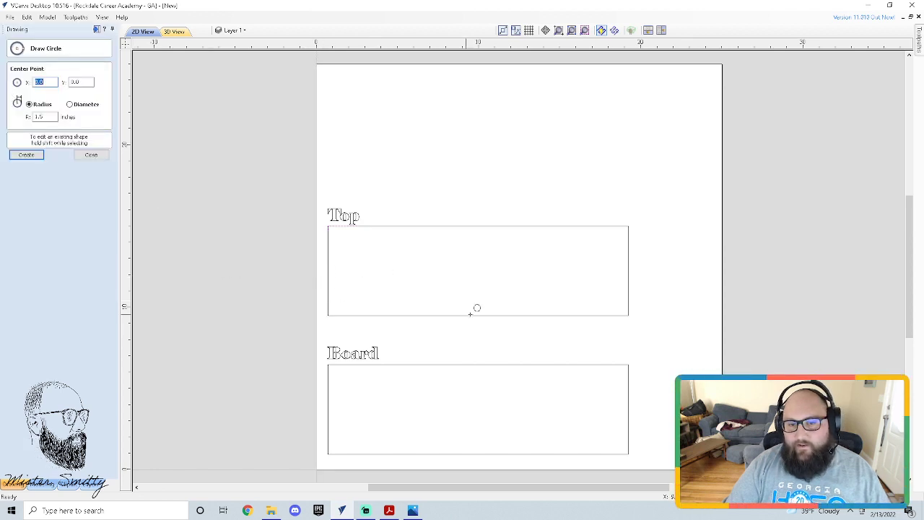
key(alt+Tab)
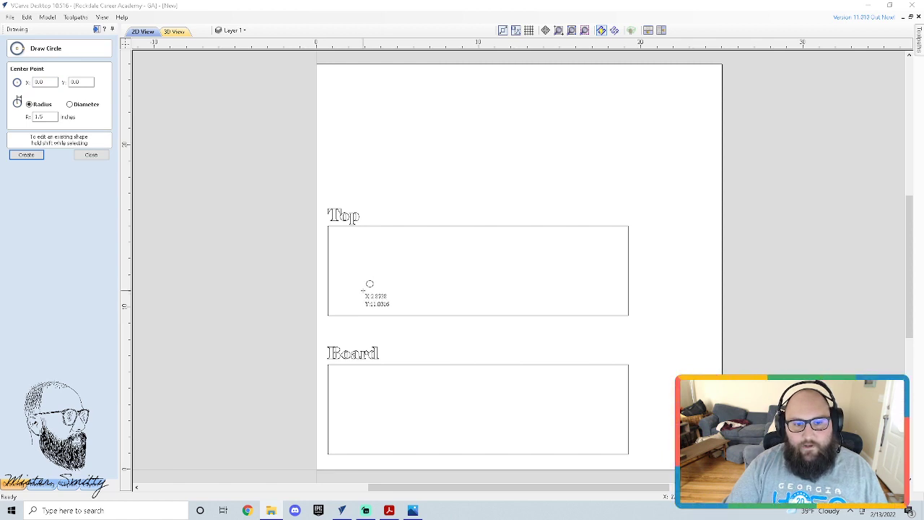
double_click(50, 116)
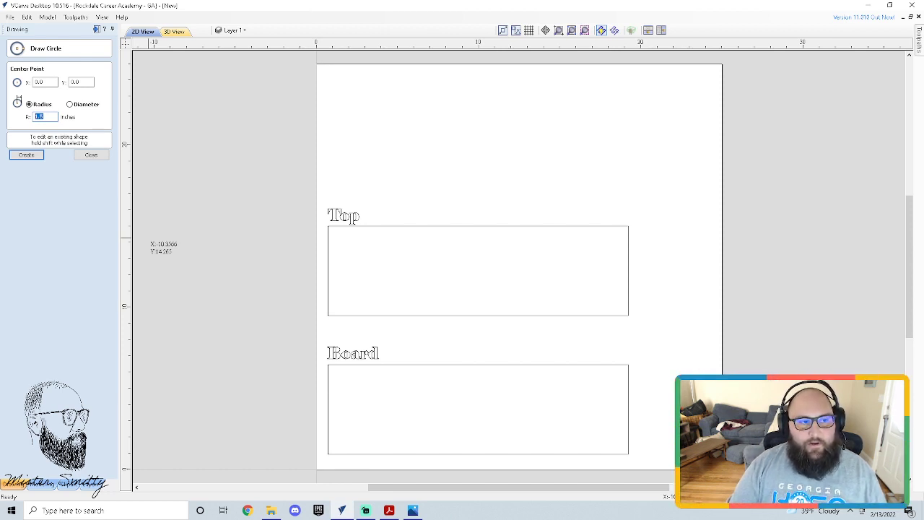
text(1)
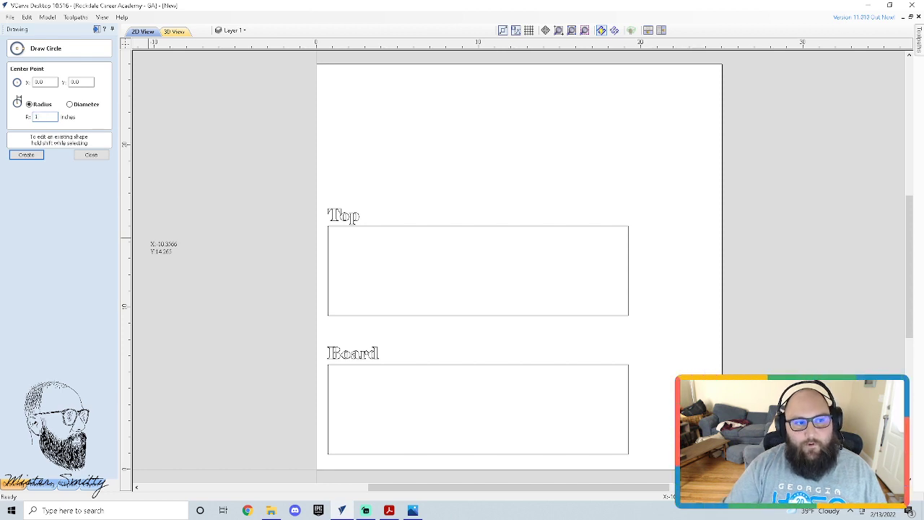
click(26, 155)
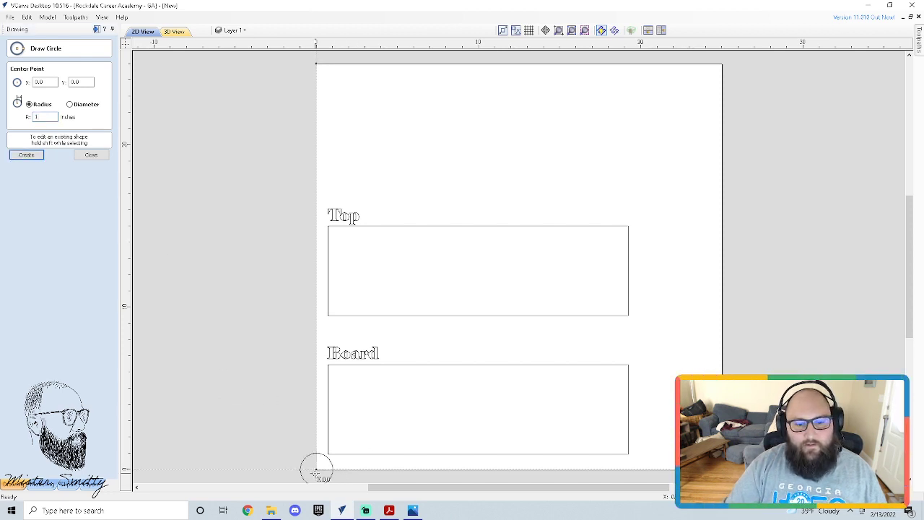
click(91, 154)
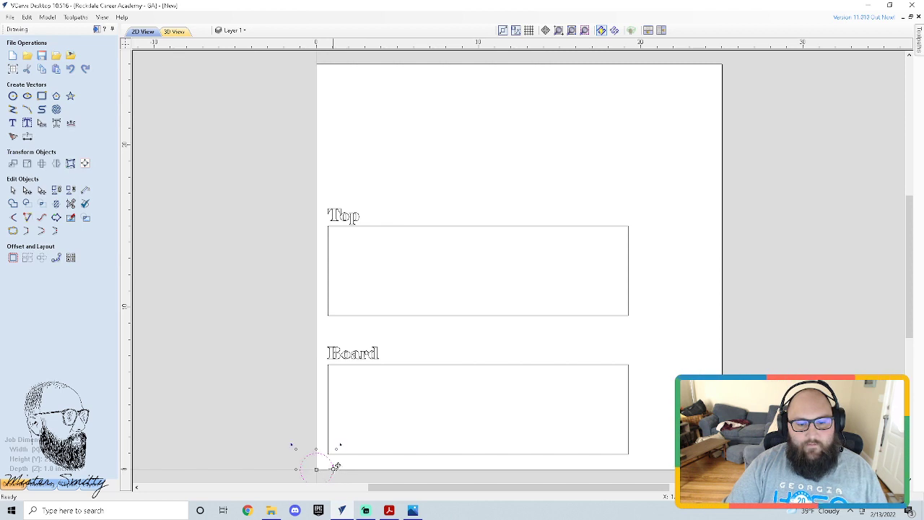
- Move the circle inside the Board rectangle, near its lower-left corner
drag(336, 467, 355, 428)
scroll(519, 444, down, 2)
scroll(520, 483, up, 4)
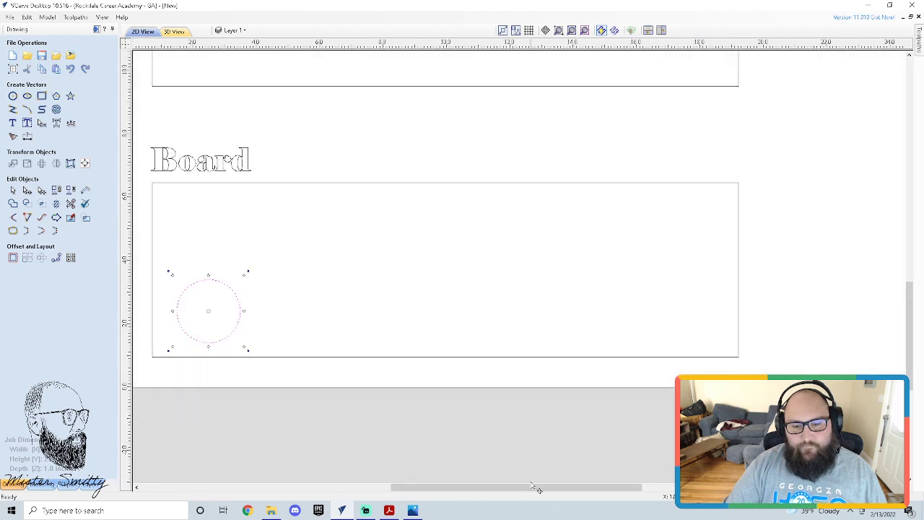
scroll(372, 346, down, 1)
click(346, 396)
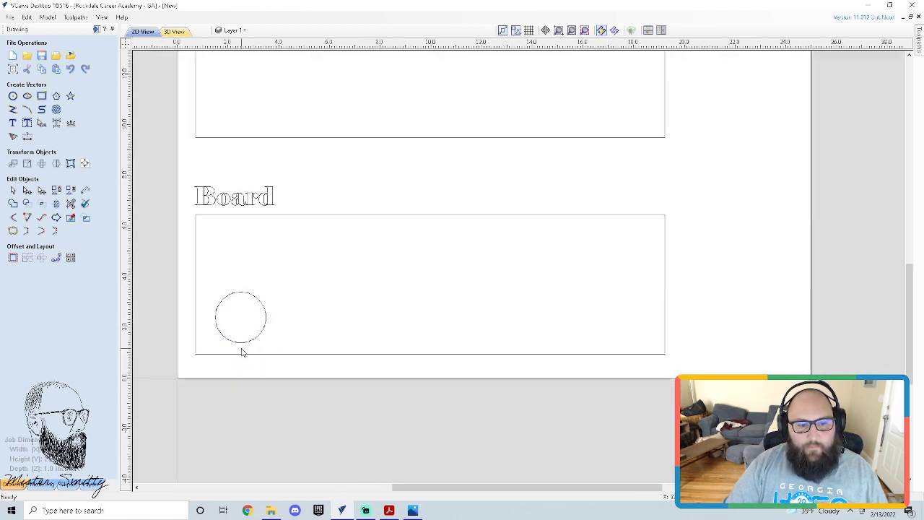
- Move the circle's centre onto the Board rectangle's lower-left corner and check its centre coordinates
click(225, 354)
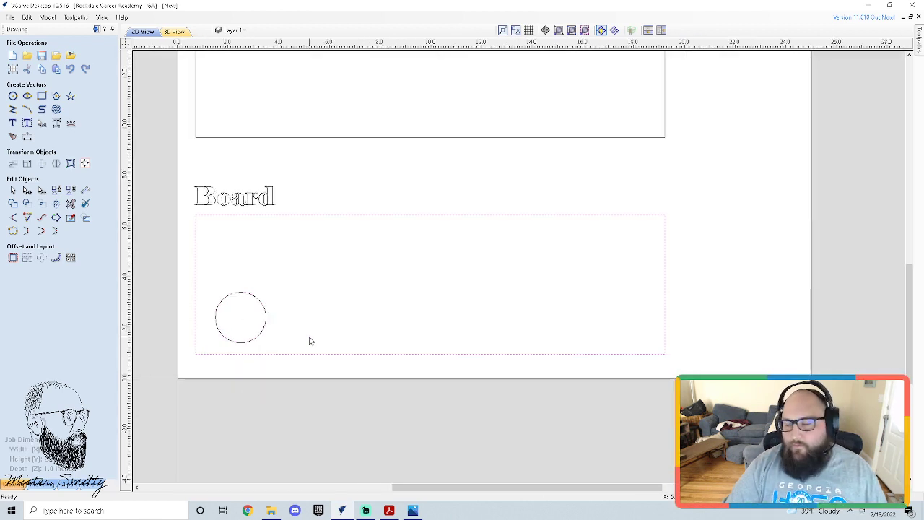
click(264, 332)
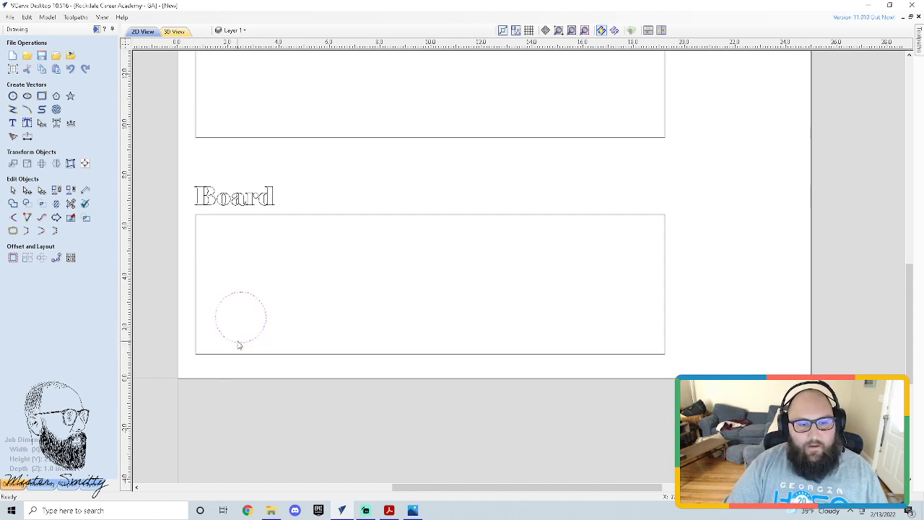
drag(240, 316, 198, 351)
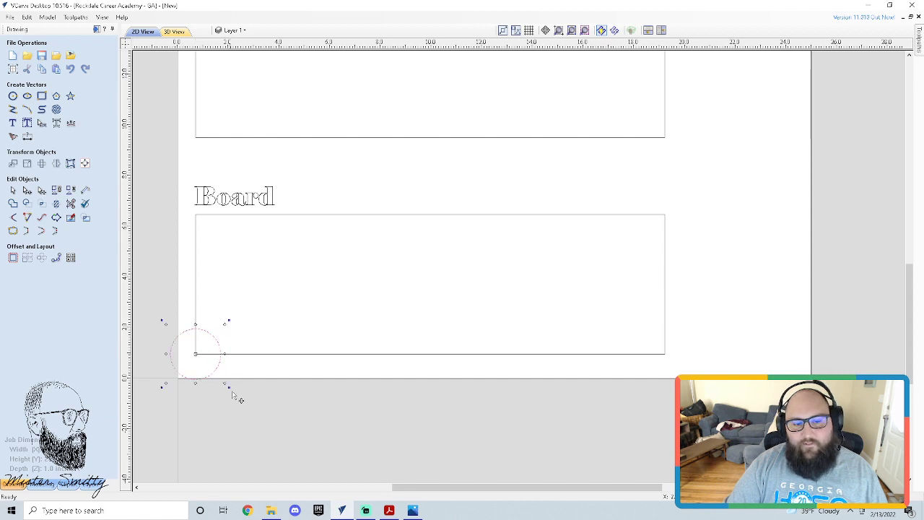
scroll(195, 366, up, 1)
scroll(195, 366, up, 1)
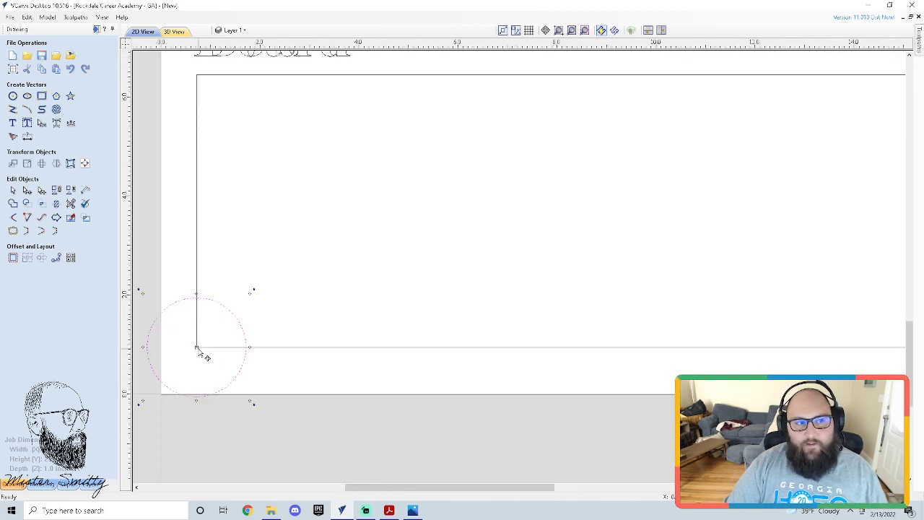
scroll(200, 352, down, 2)
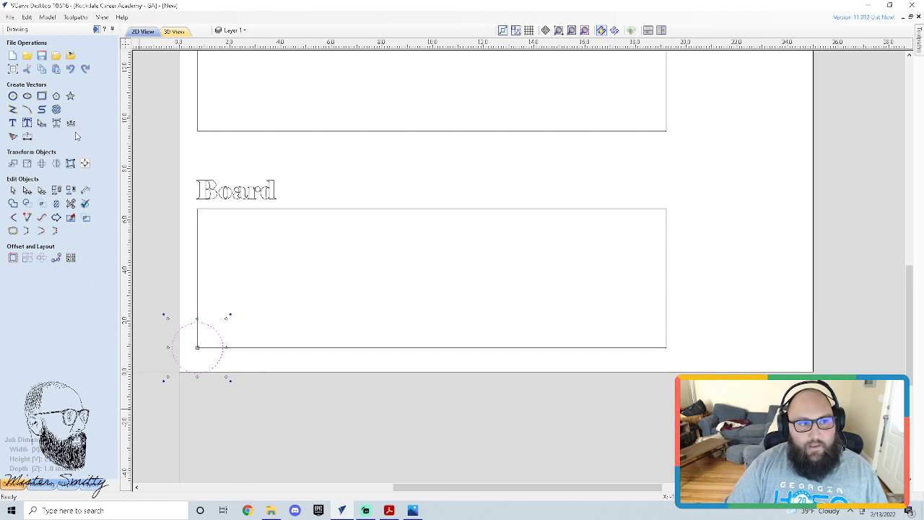
click(12, 95)
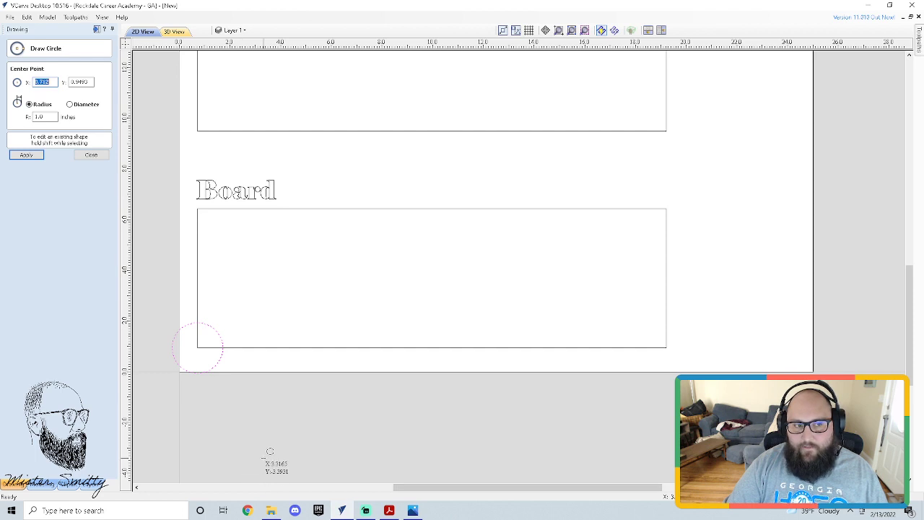
click(91, 154)
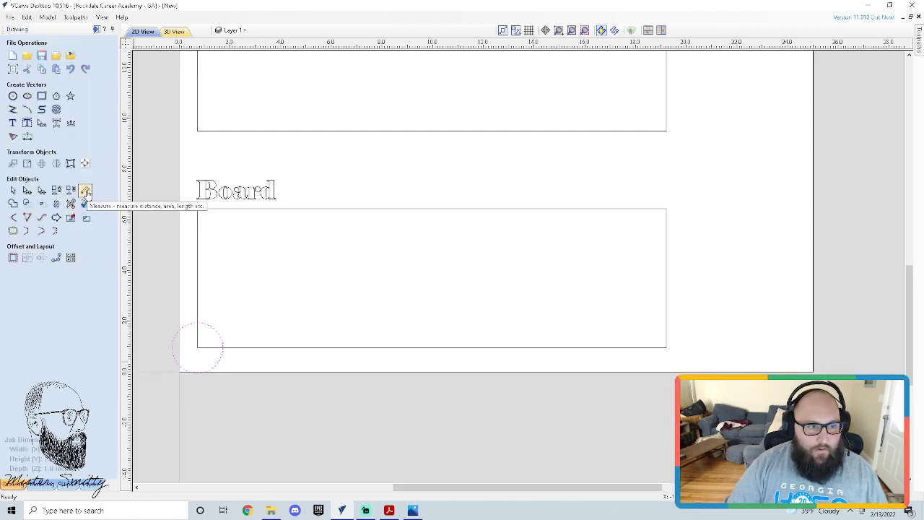
- Try a length dimension of about 3 inches along the Board rectangle's lower edge, starting at its lower-left corner
click(27, 137)
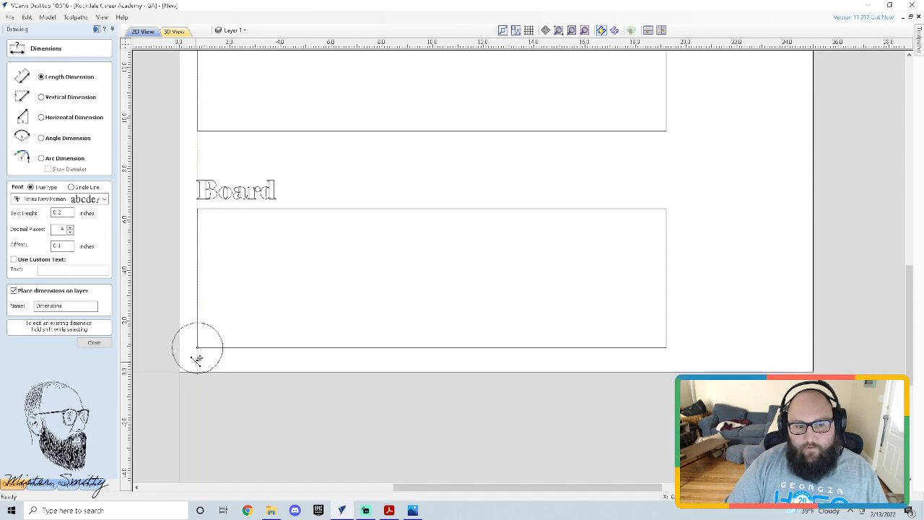
click(94, 343)
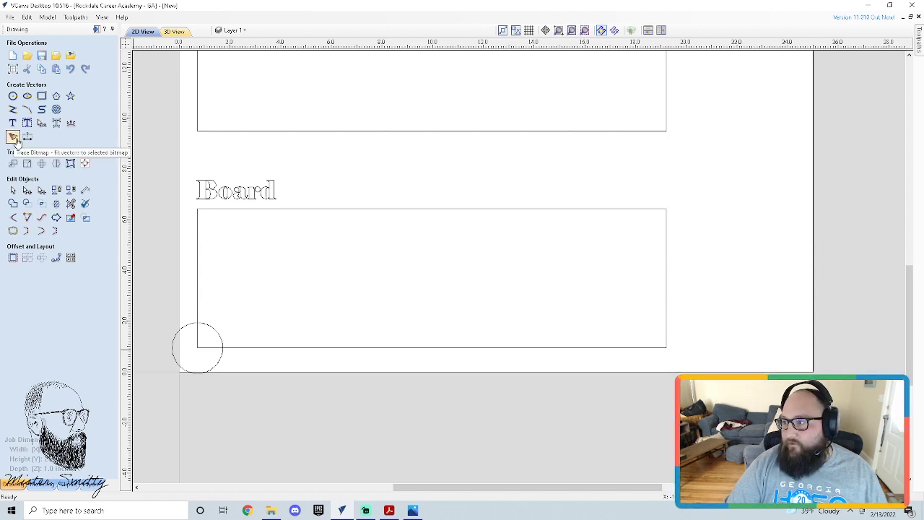
click(27, 138)
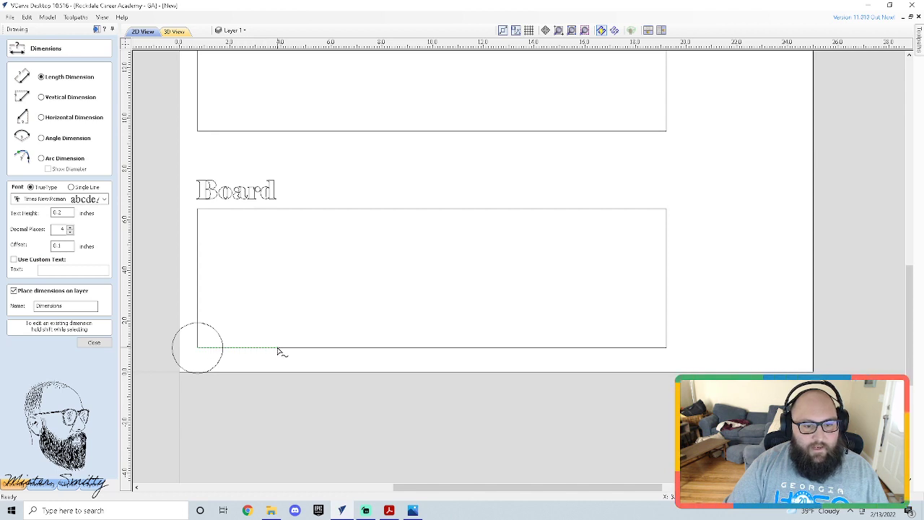
click(197, 348)
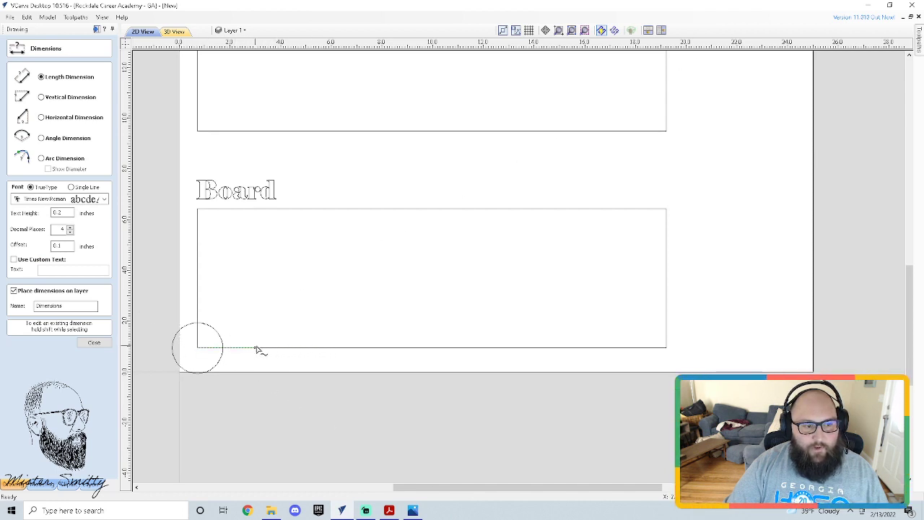
click(275, 348)
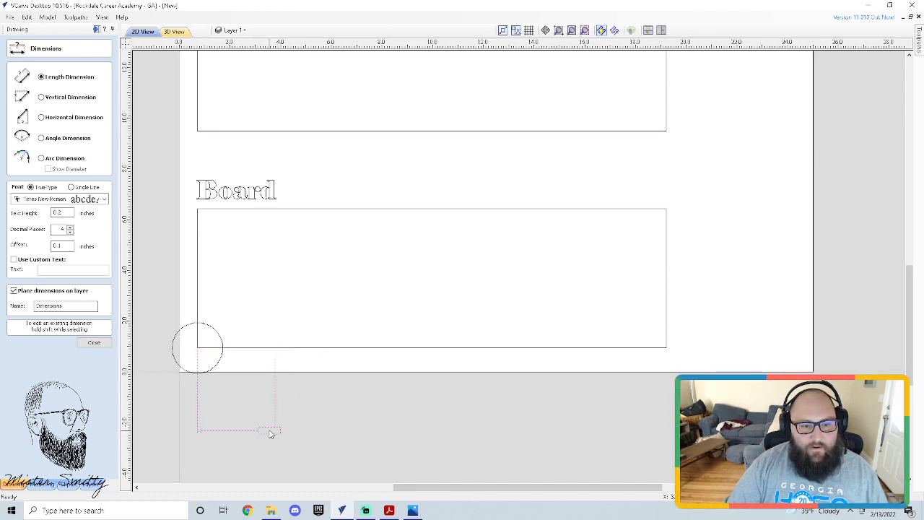
click(241, 389)
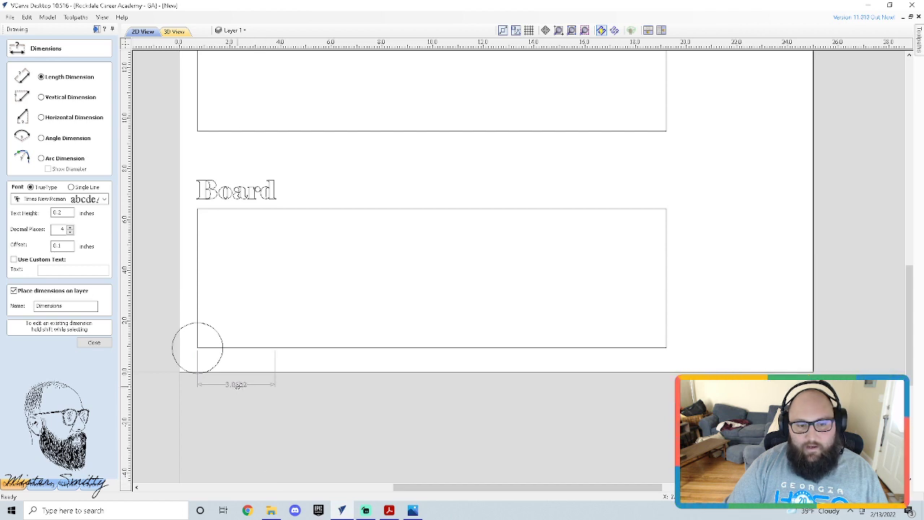
click(93, 343)
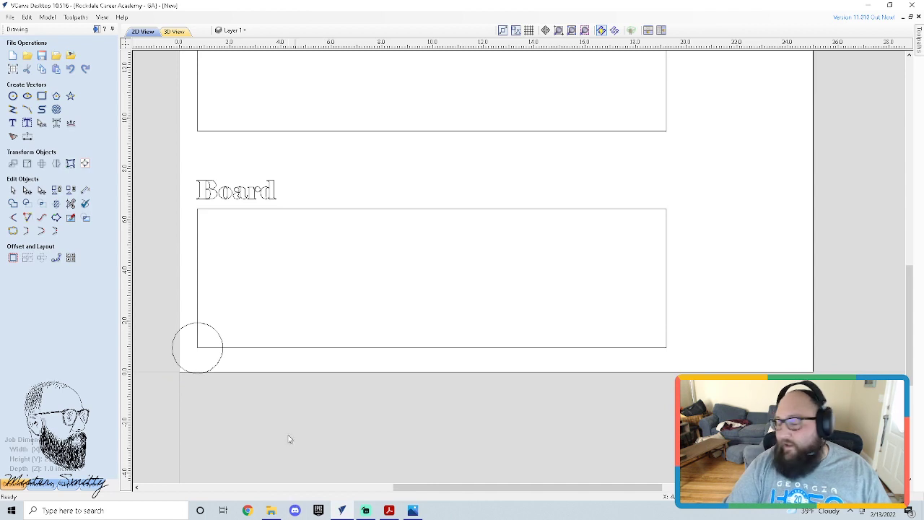
- Delete the circle at the Board rectangle's lower-left corner
click(221, 366)
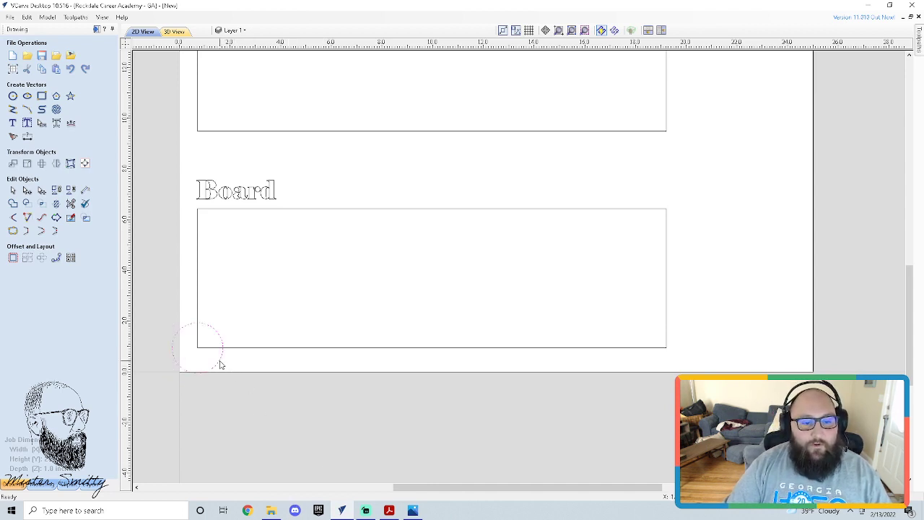
key(Delete)
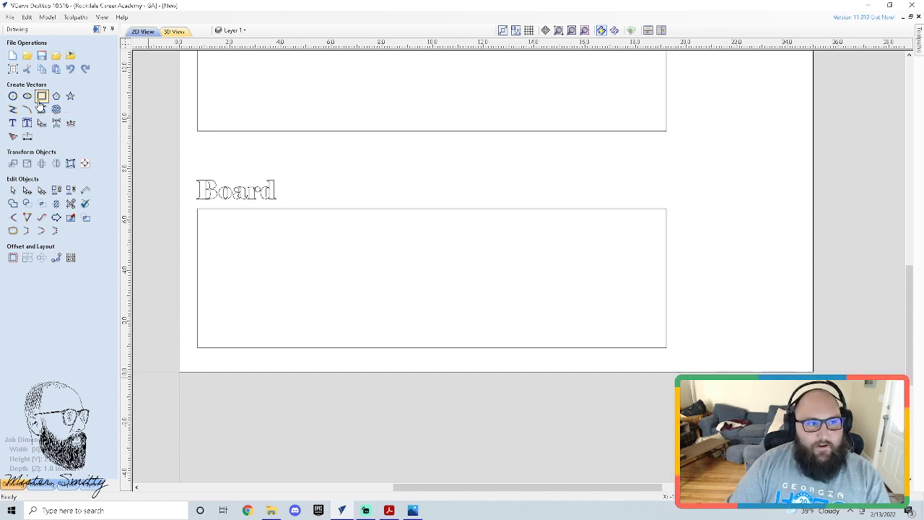
- Open the Board rectangle's anchor position and size for editing
click(40, 101)
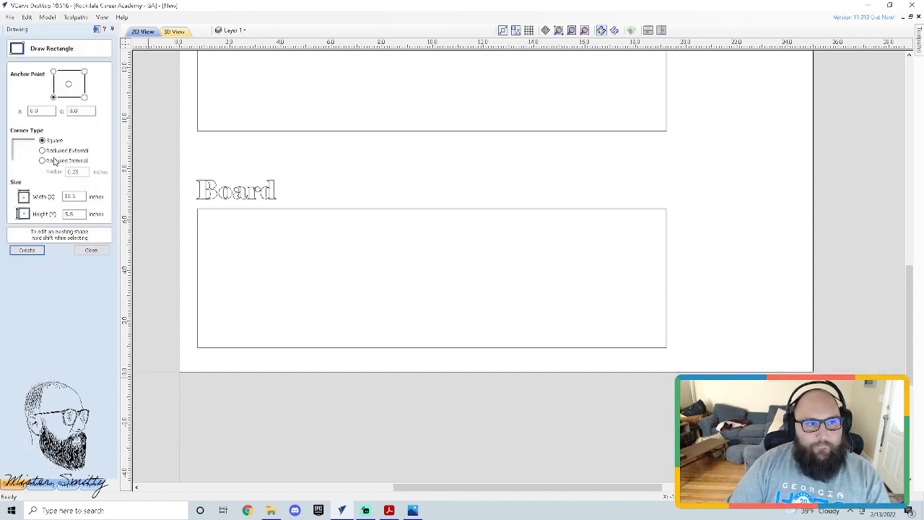
shift+click(197, 347)
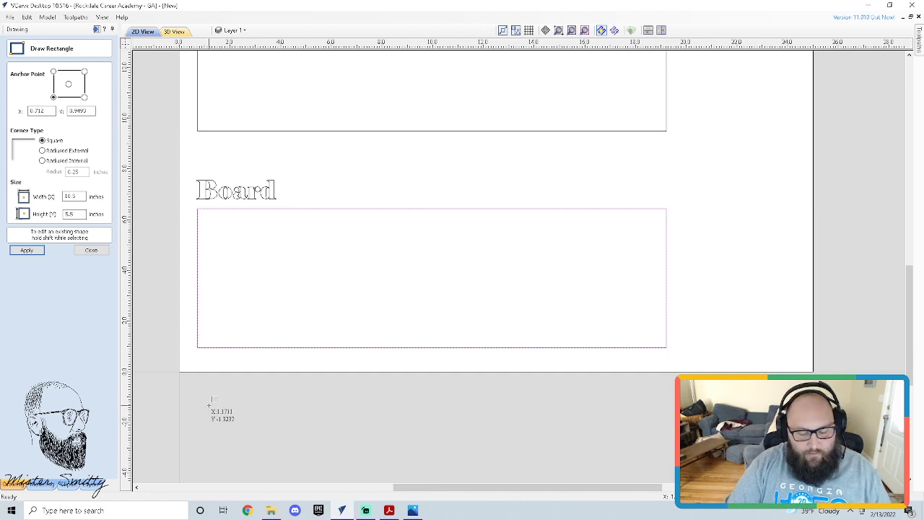
double_click(75, 197)
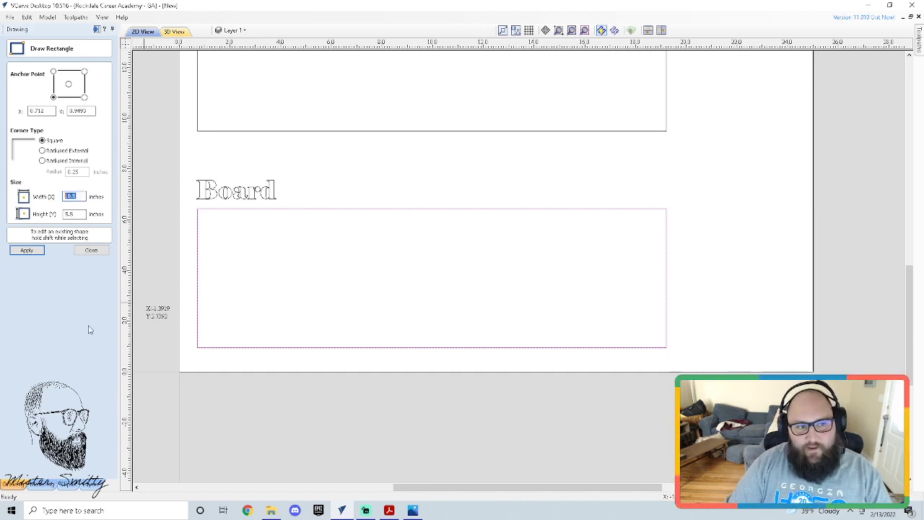
- Switch to the Photos app and compare the hole layout in Mancala 2.jpg with the board size in Mancala 1.jpg
key(alt+Tab)
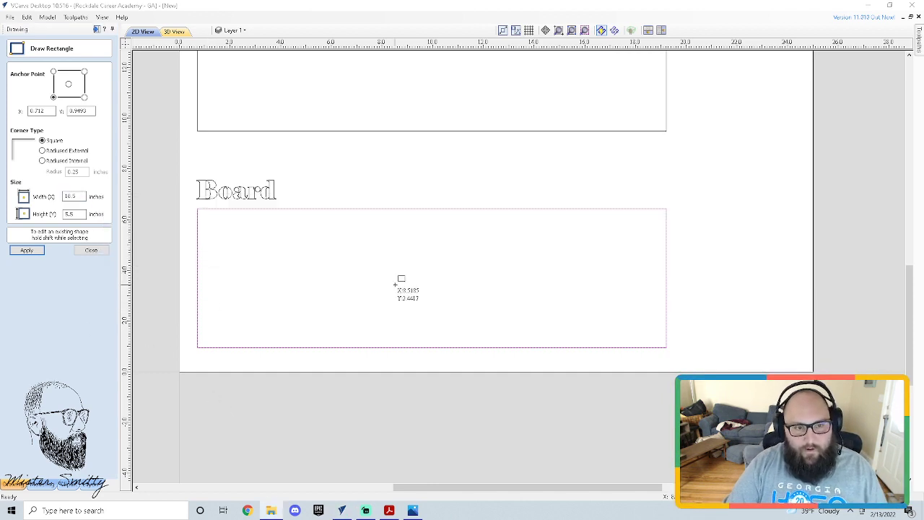
key(alt+Tab)
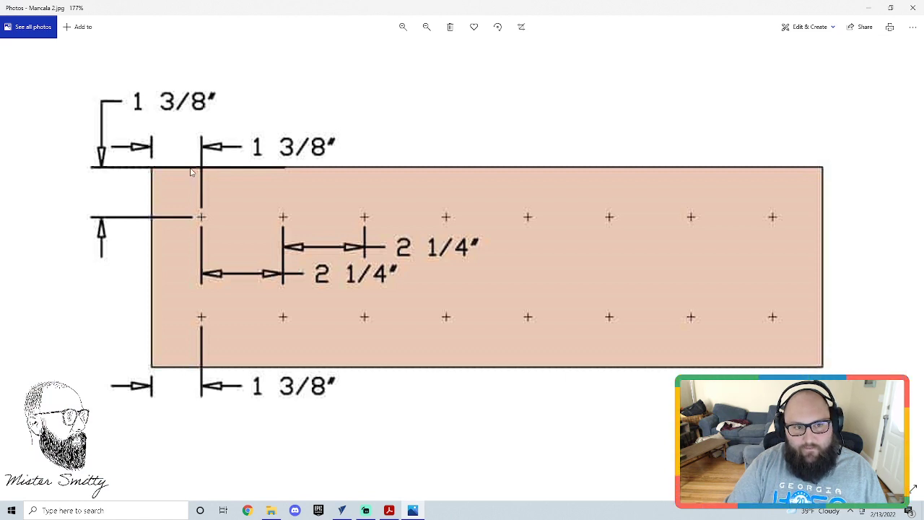
key(alt+Tab)
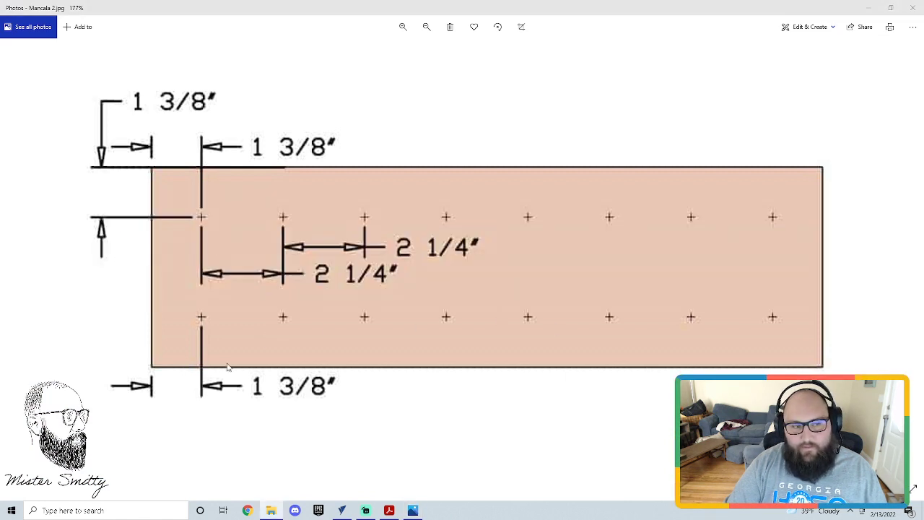
key(Left)
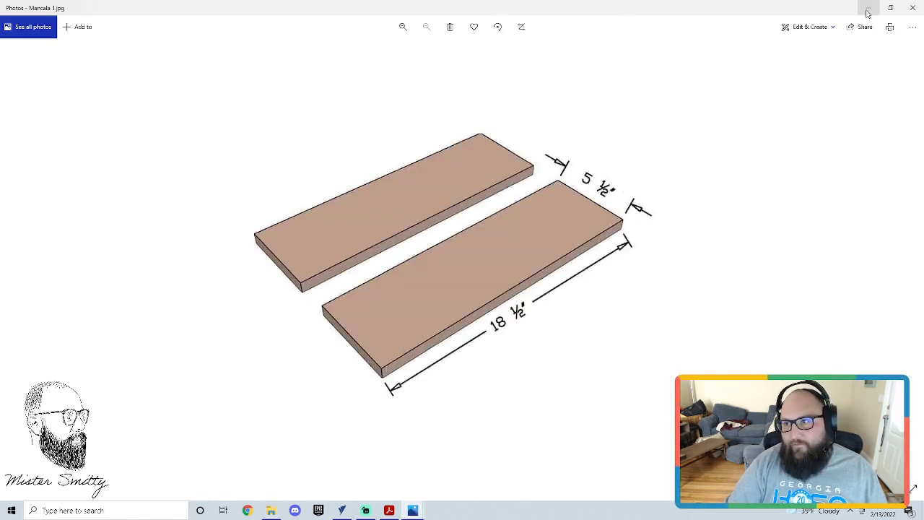
key(Right)
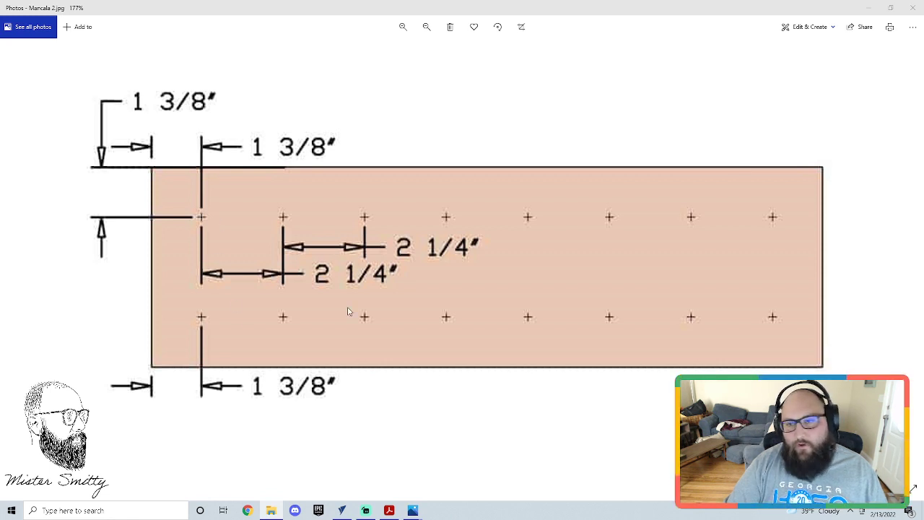
key(Left)
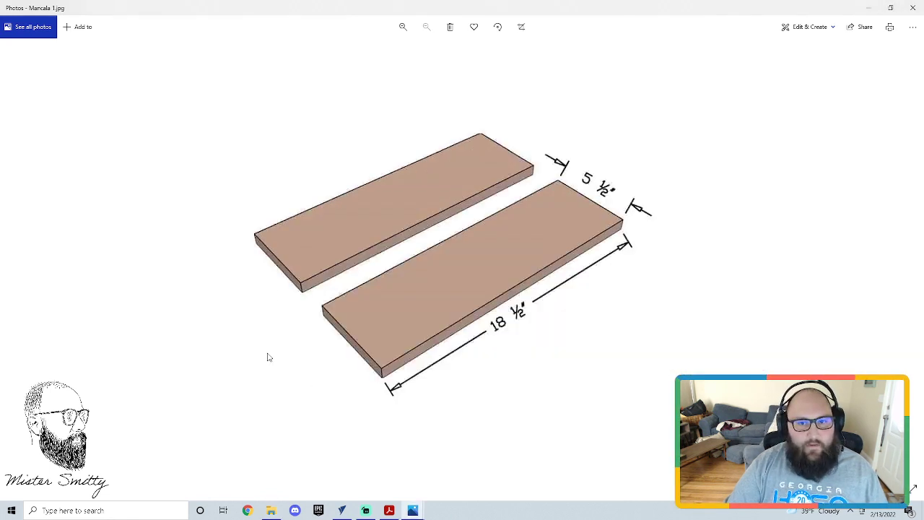
key(Right)
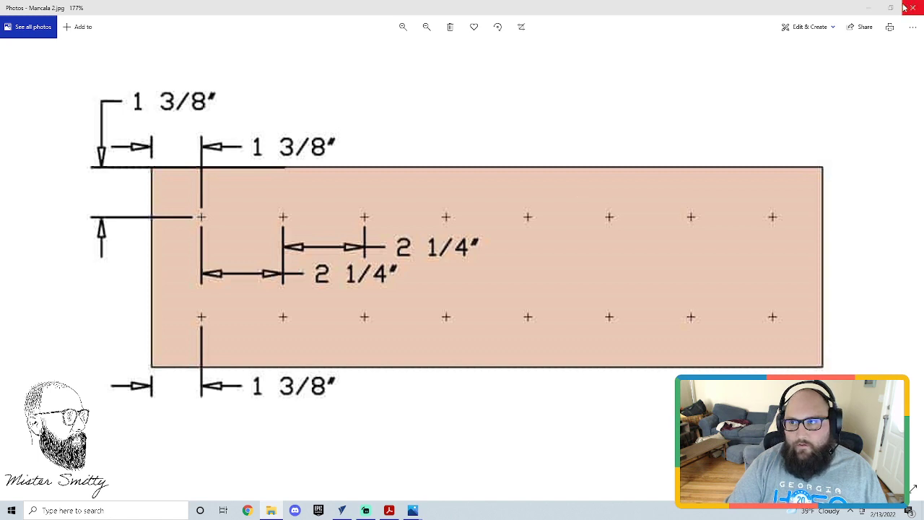
- Switch back to VCarve, close the Board rectangle's size editing and deselect the rectangle
click(869, 8)
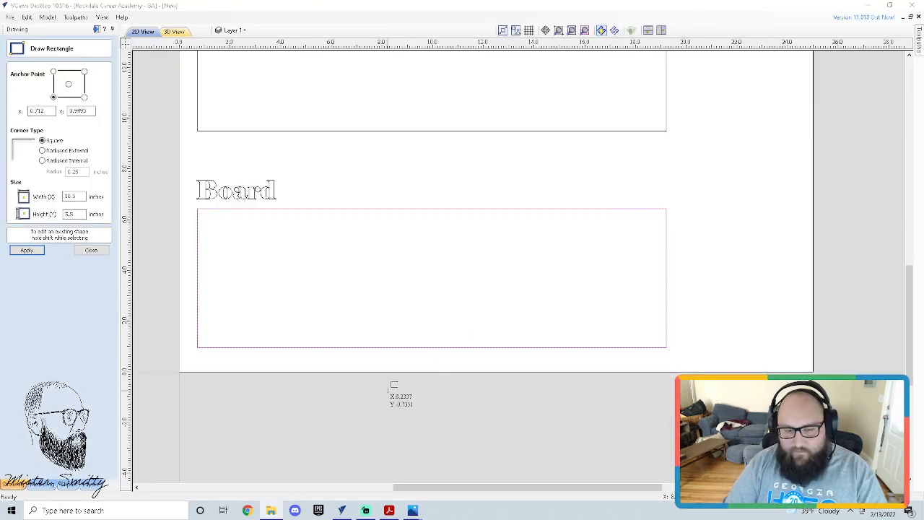
click(92, 251)
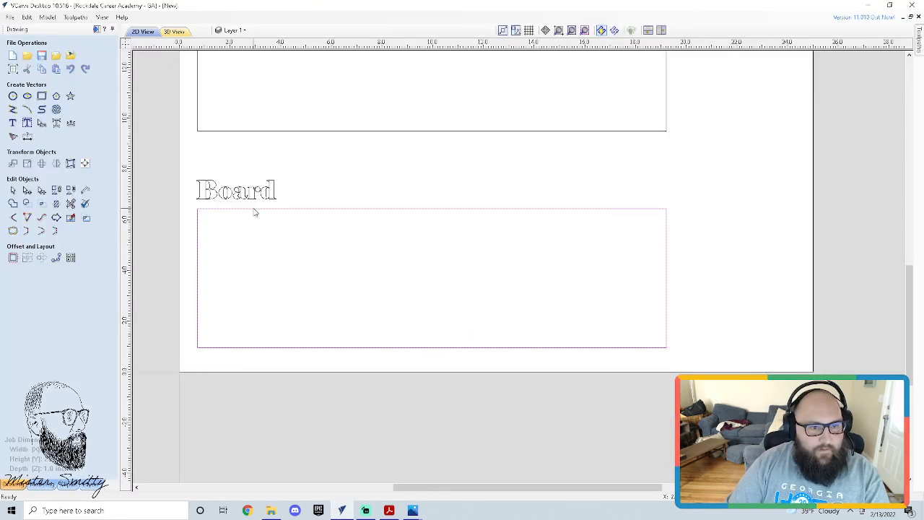
click(286, 288)
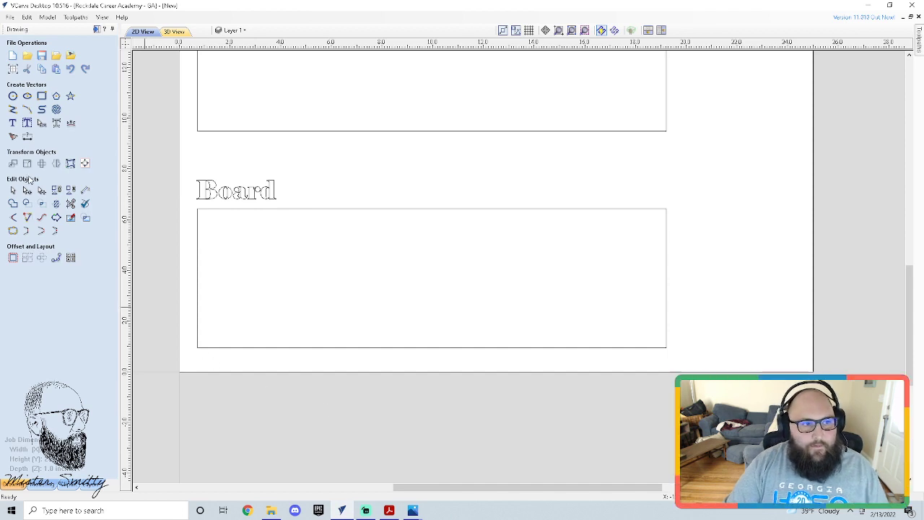
- Convert 3/8 to a decimal in Calculator and create a 1.375 × 5.5 inch rectangle in VCarve from the Board rectangle's lower-left corner
click(41, 95)
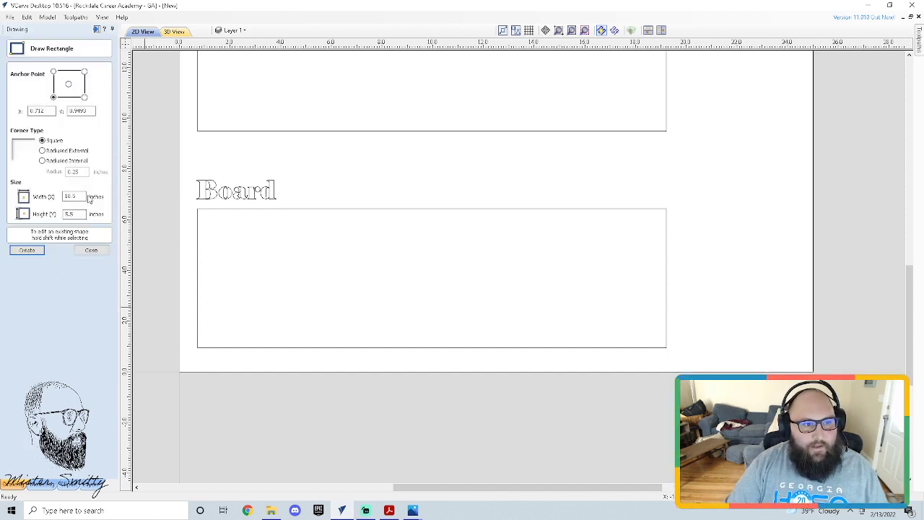
click(108, 511)
text(calc)
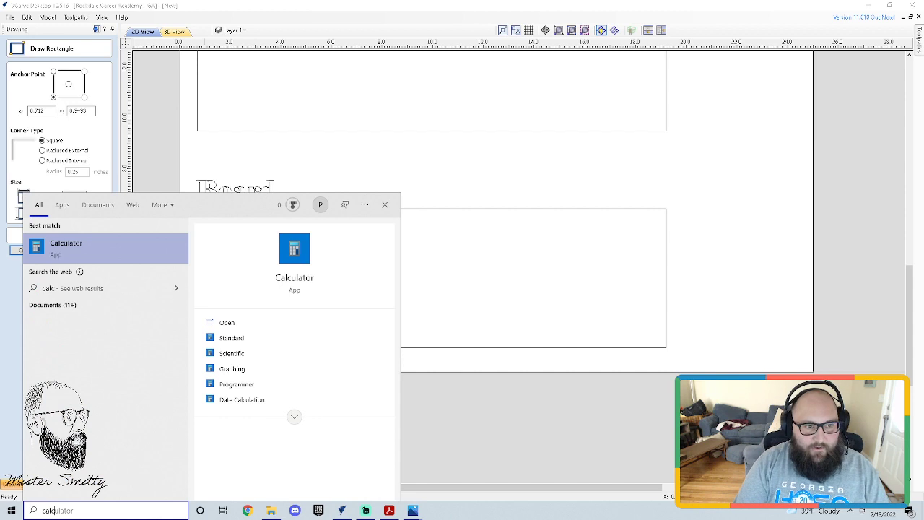
key(Return)
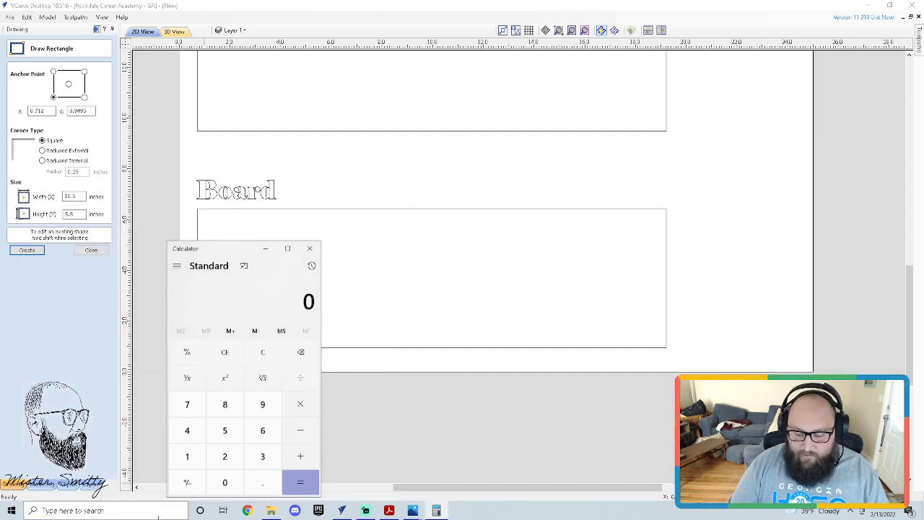
text(3 ÷)
key(Return)
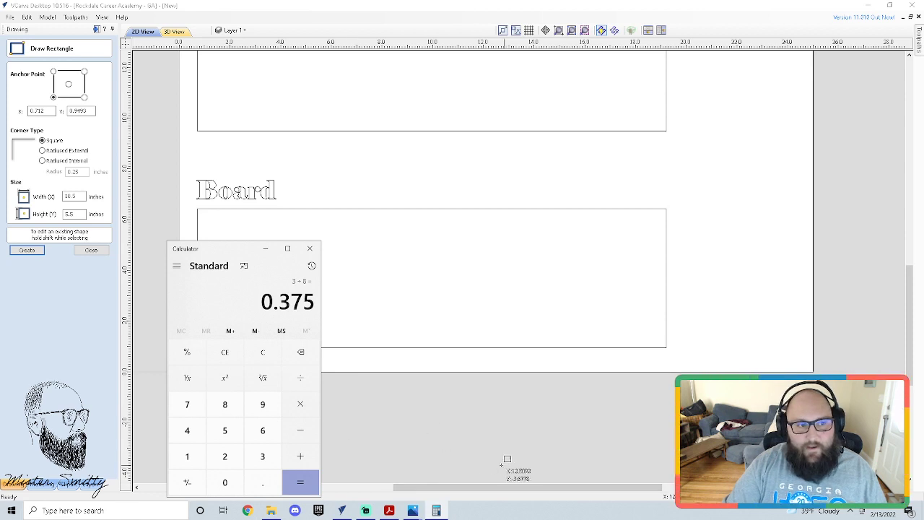
click(310, 248)
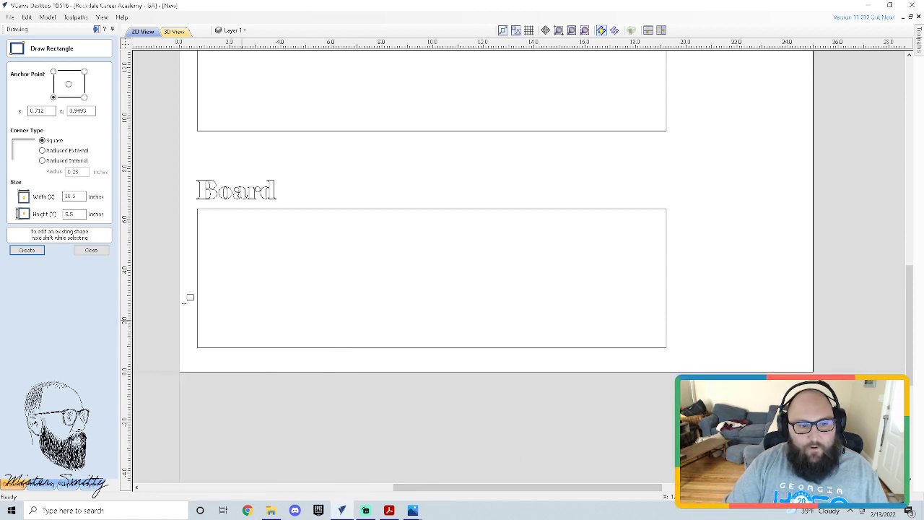
double_click(70, 196)
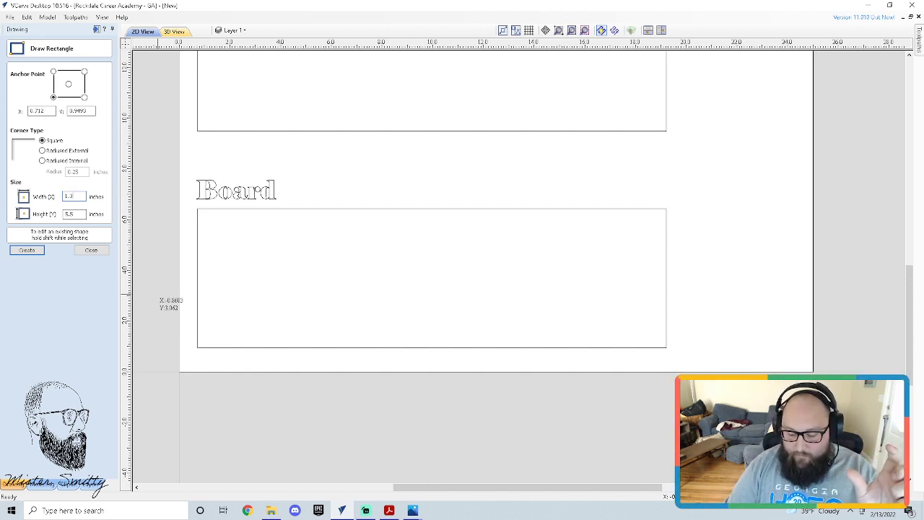
click(26, 250)
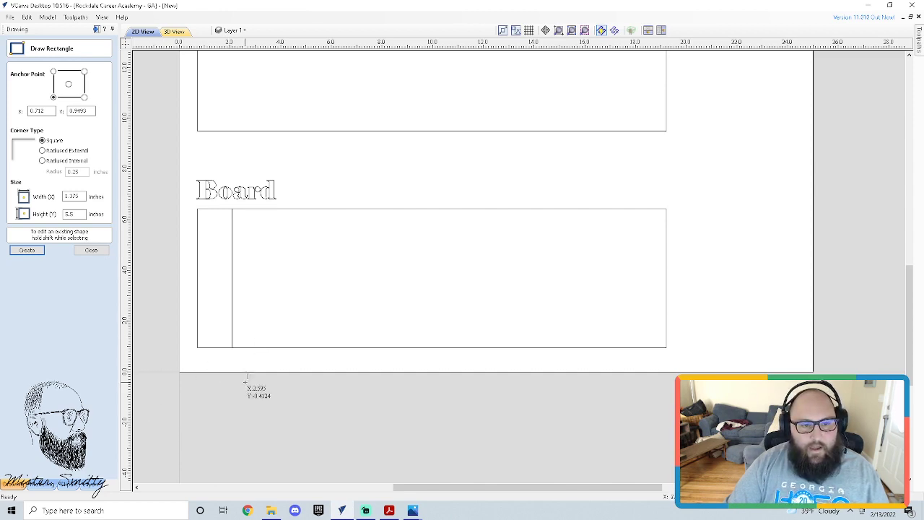
- Switch to the Photos app and check the hole spacing in Mancala 2.jpg
key(alt+Tab)
key(alt+Tab)
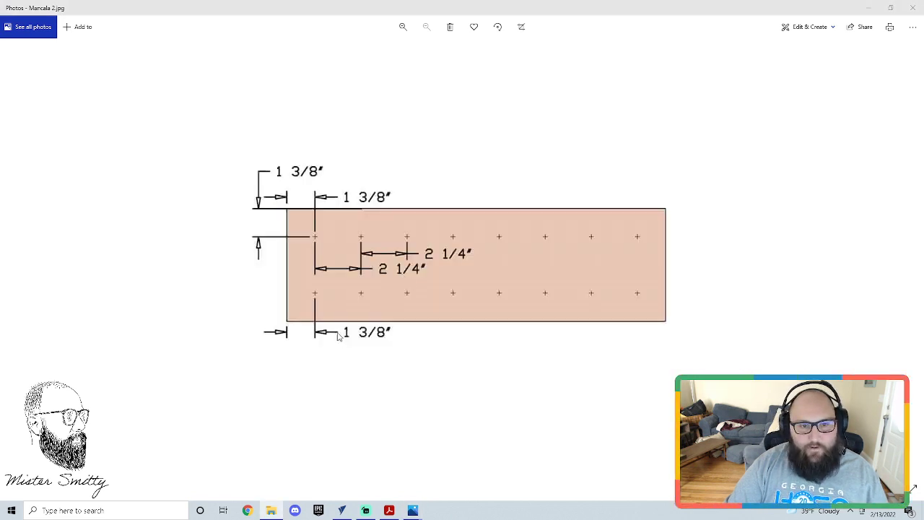
key(alt+Tab)
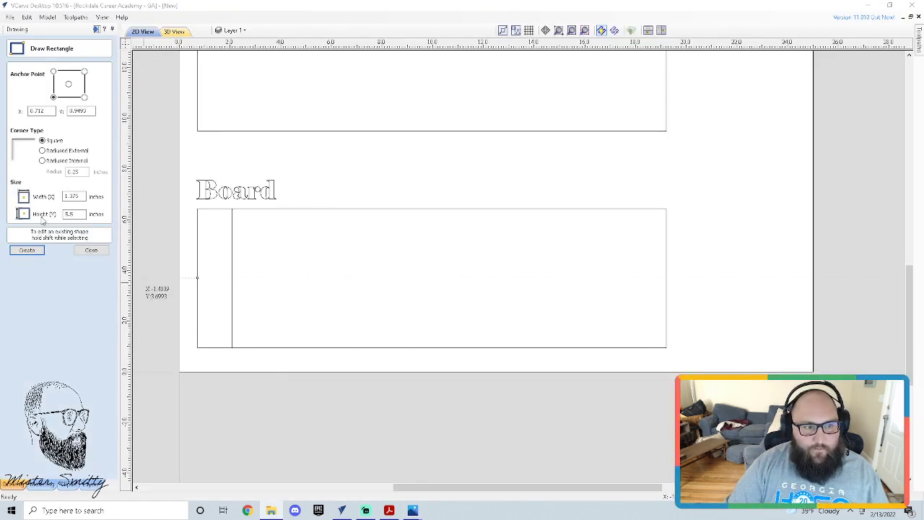
- Place three adjoining 2.25 × 5.5 inch rectangles inside the Board outline, starting at the lower-right corner of the 1.375 inch strip
click(82, 197)
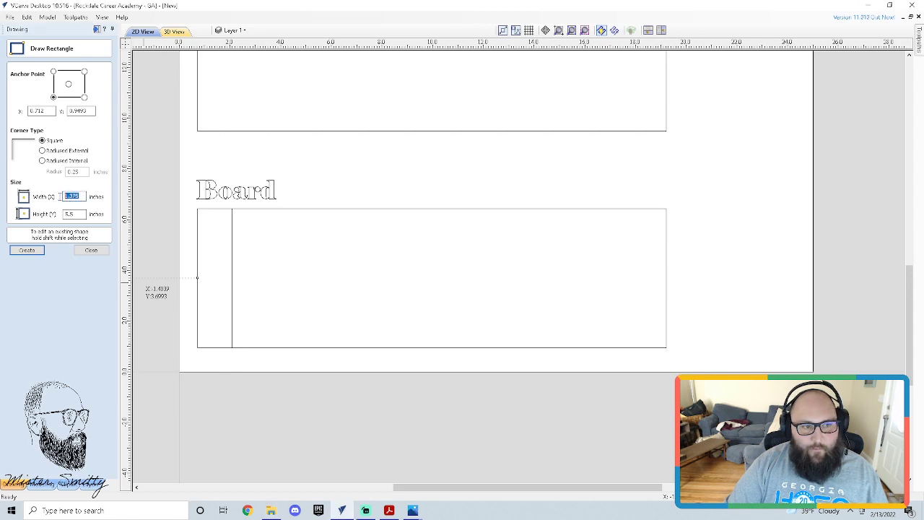
text(2.25)
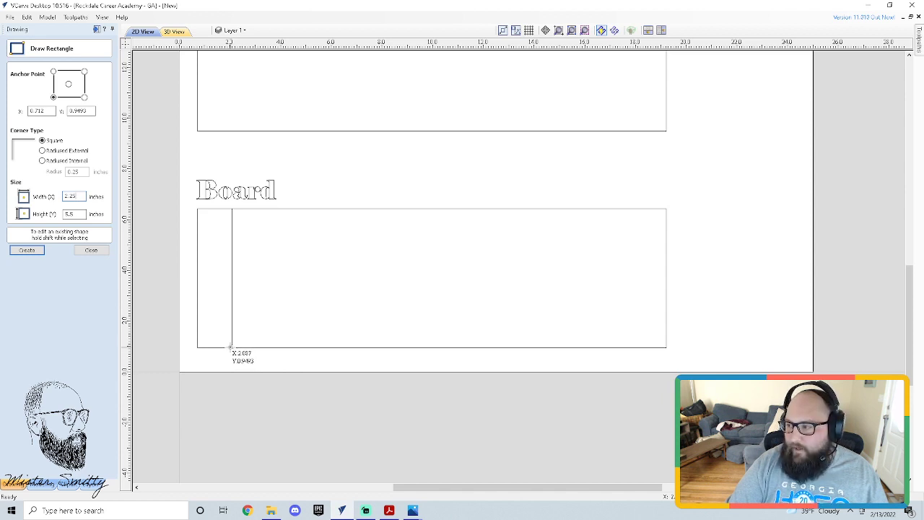
scroll(233, 324, up, 2)
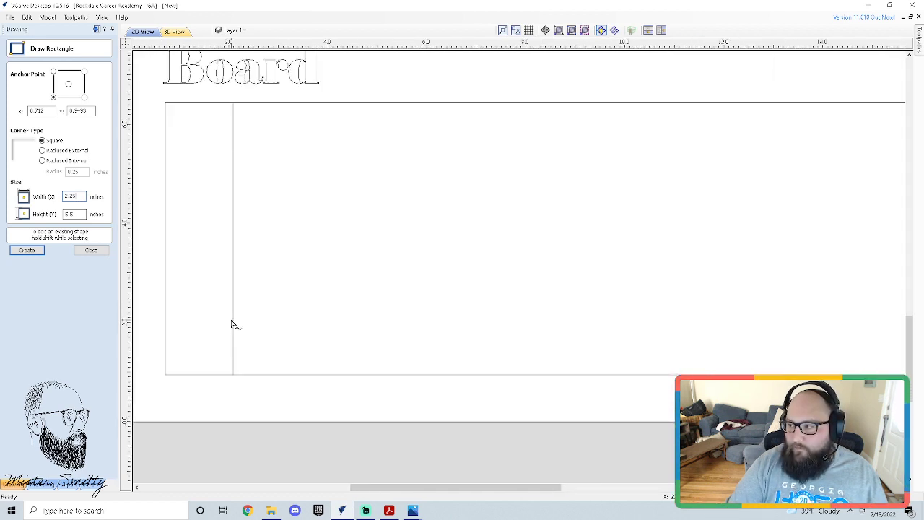
click(233, 374)
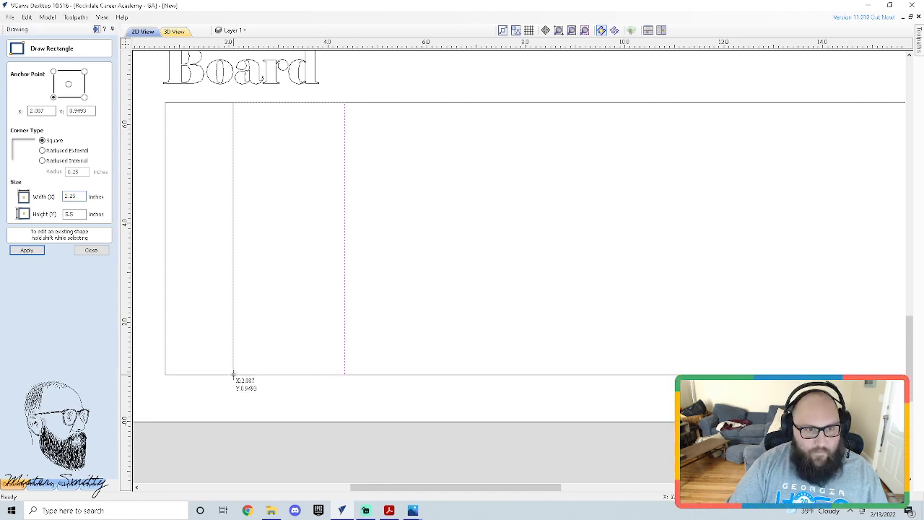
click(343, 374)
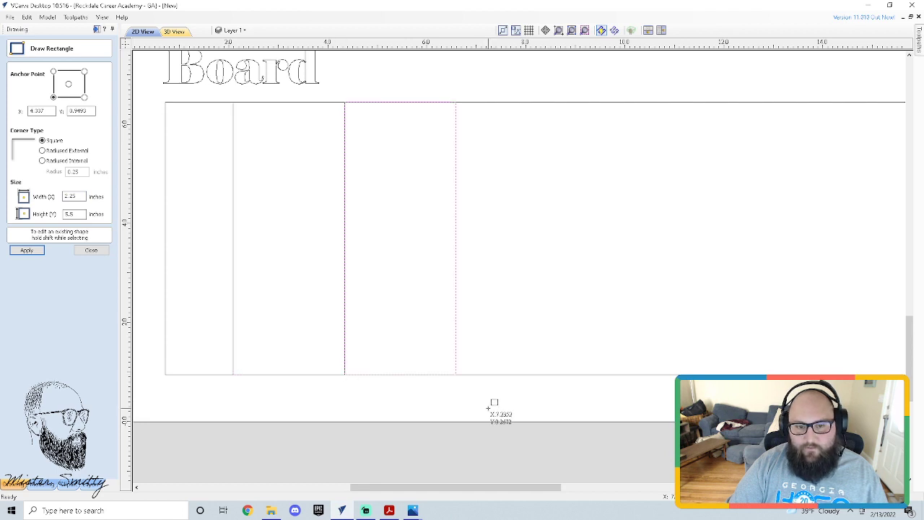
click(455, 374)
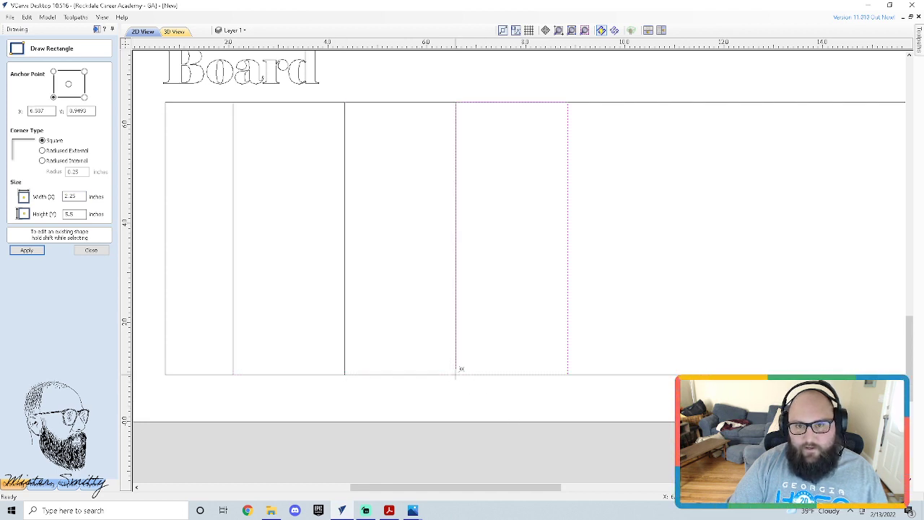
scroll(434, 418, down, 1)
key(alt+Tab)
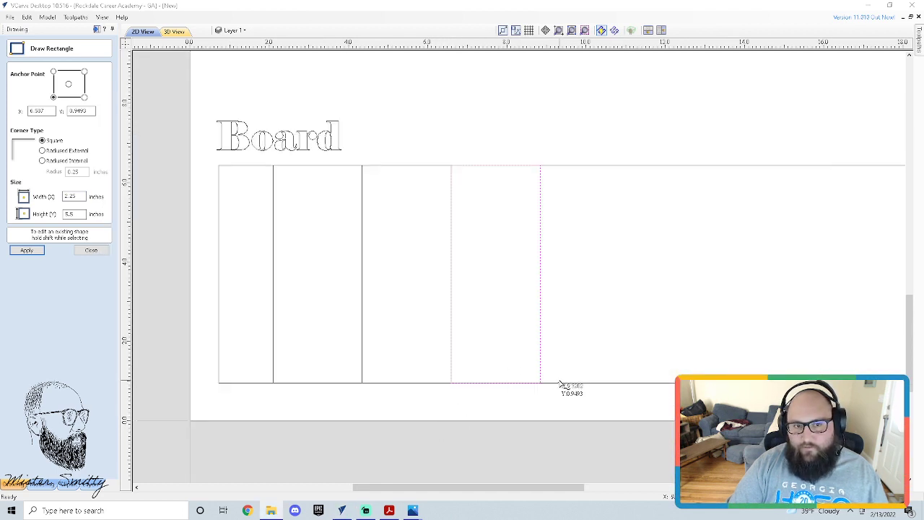
scroll(560, 383, down, 1)
key(super)
click(571, 429)
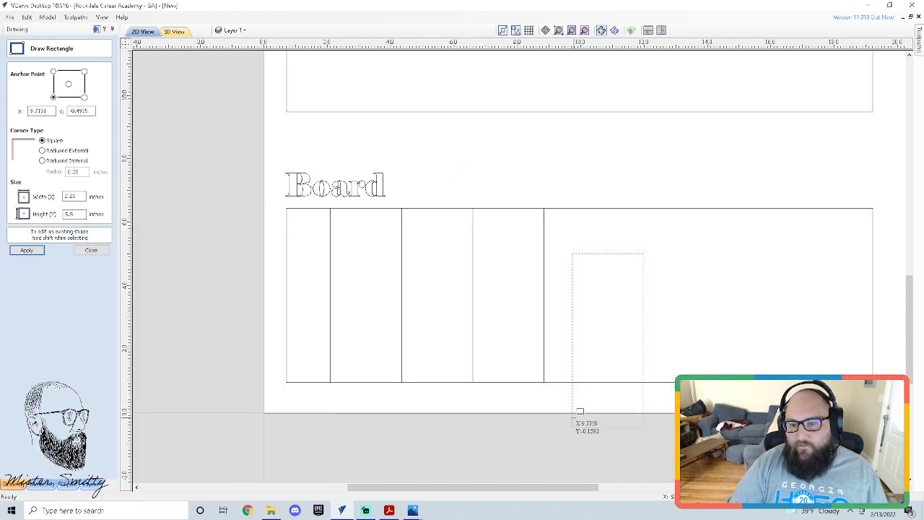
key(ctrl+z)
- Continue the row with two more adjoining 2.25 × 5.5 inch rectangles along the Board outline's lower edge, anchored at X 8.837 and 11.087
scroll(573, 408, down, 1)
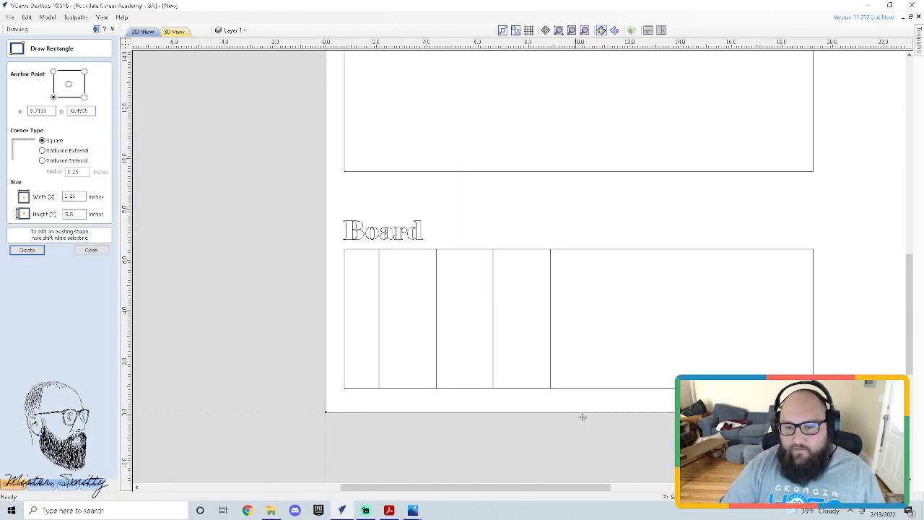
scroll(550, 390, up, 3)
scroll(550, 390, up, 1)
click(553, 386)
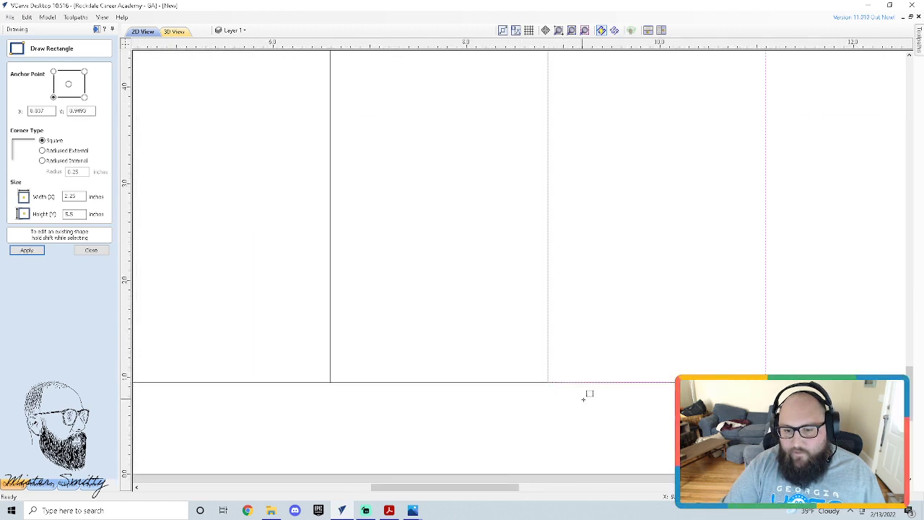
scroll(593, 405, down, 2)
scroll(602, 413, down, 2)
key(alt)
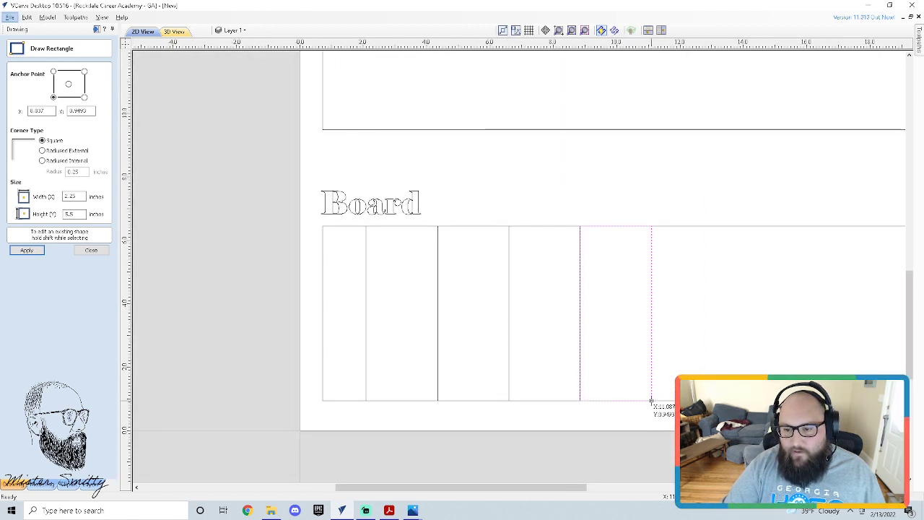
click(651, 401)
- Complete the row with two 2.25 × 5.5 inch rectangles anchored at X 13.337 and 15.587, and finish rectangle drawing with nothing selected
scroll(671, 410, down, 1)
scroll(634, 388, up, 4)
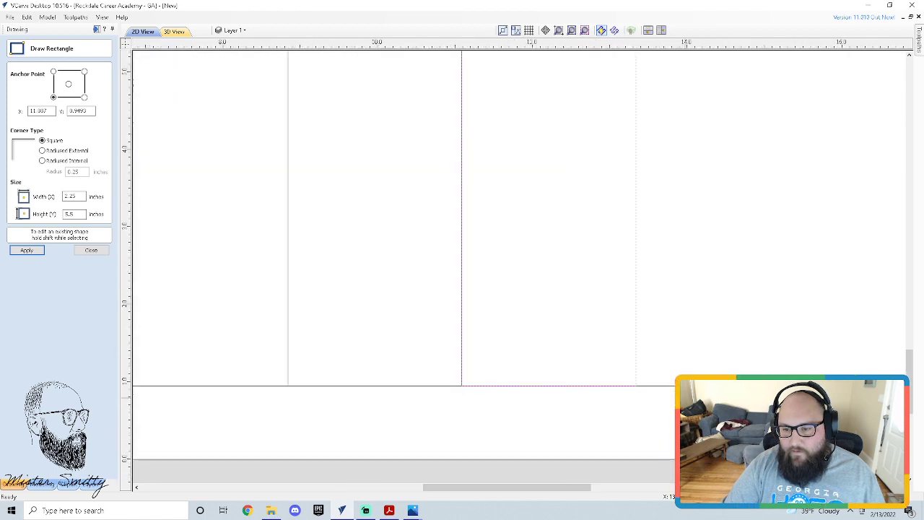
click(635, 388)
scroll(635, 388, down, 3)
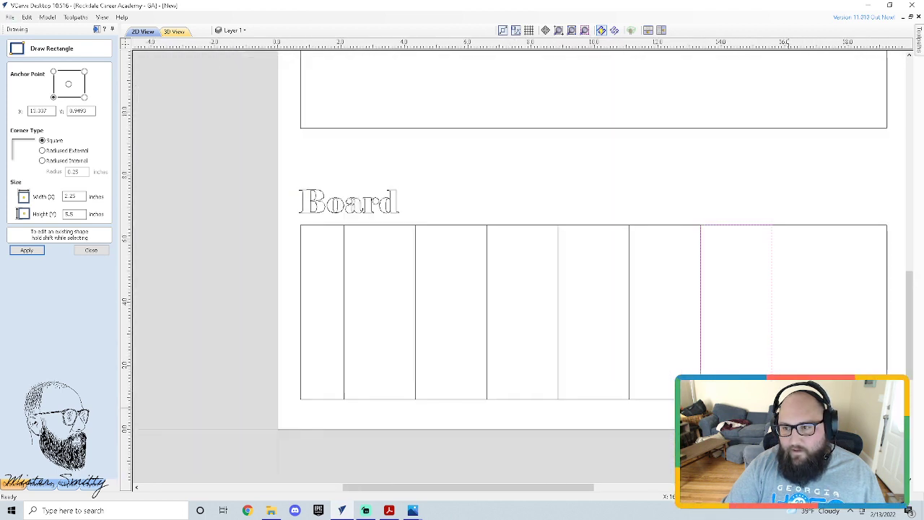
click(772, 398)
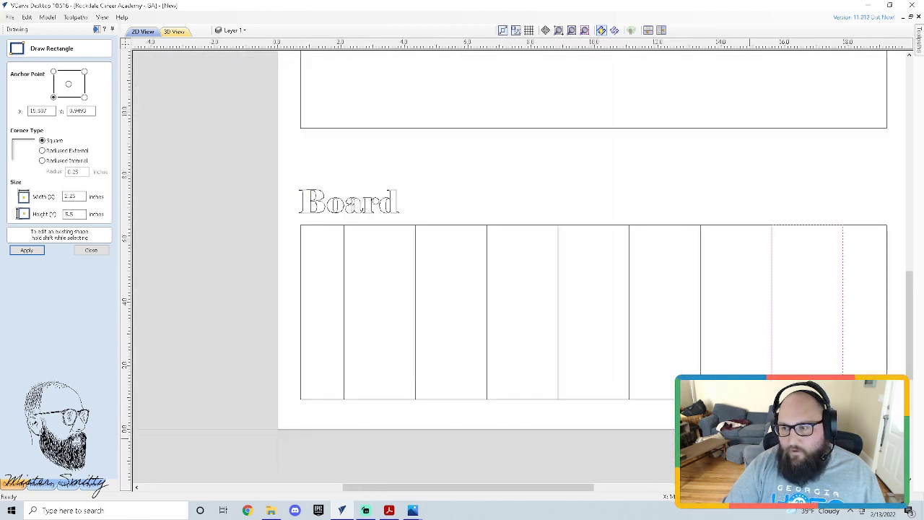
click(95, 251)
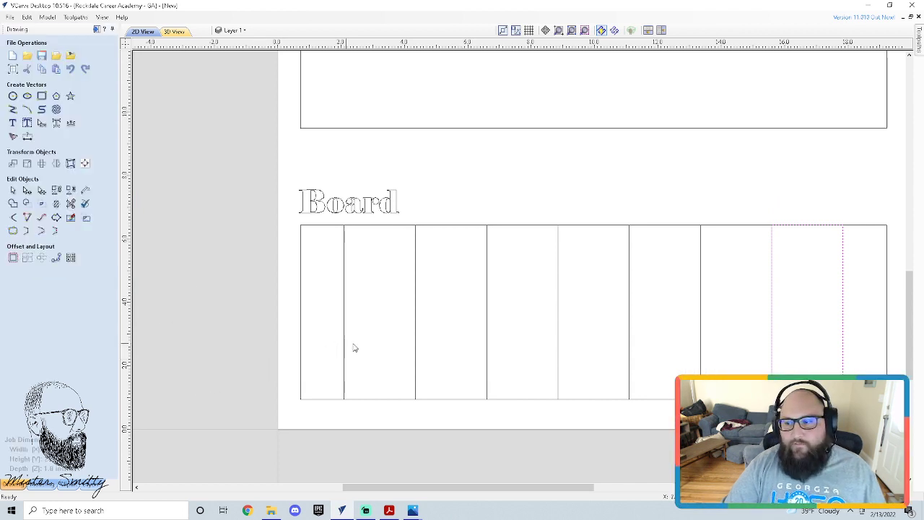
click(575, 467)
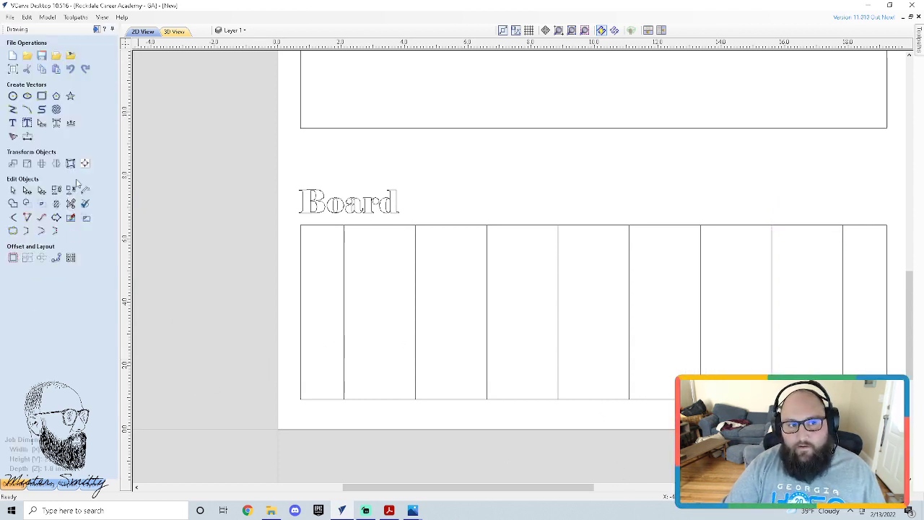
- Add length dimensions across the widths of the Board's first, second and last strips, just below its upper edge
click(26, 138)
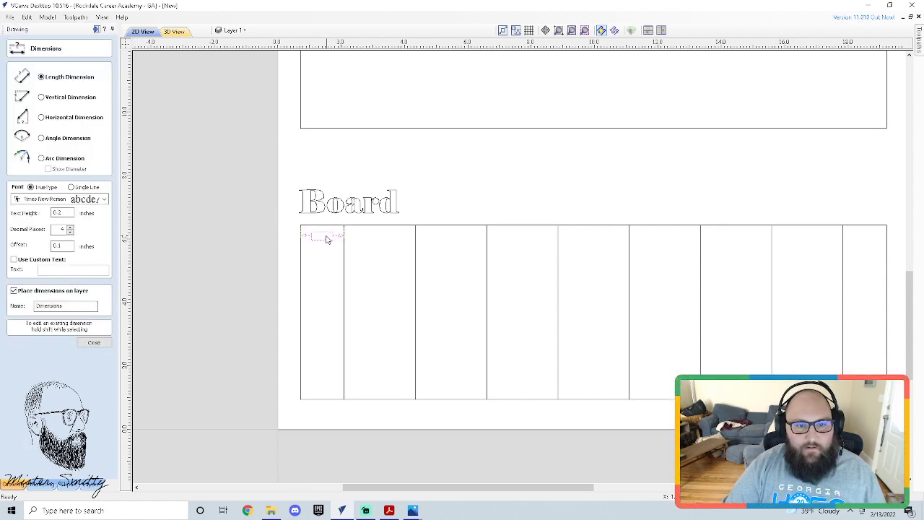
click(322, 237)
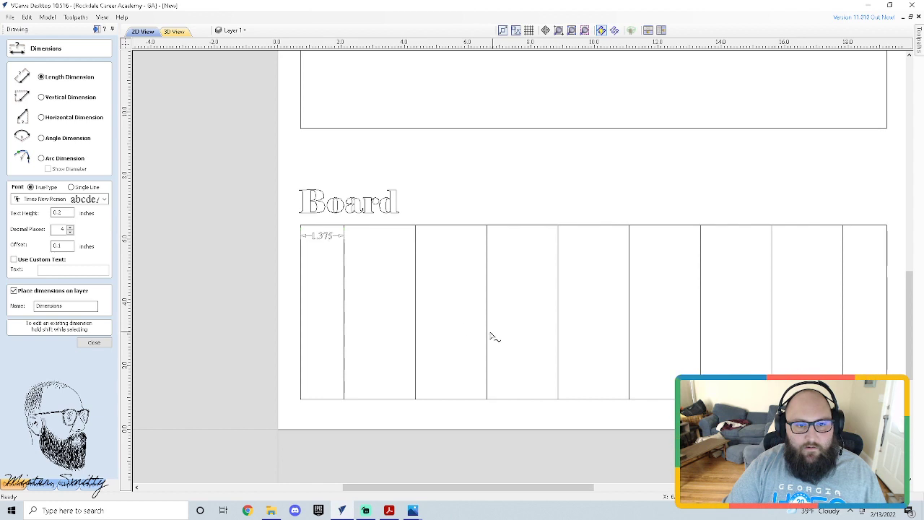
click(344, 226)
click(415, 226)
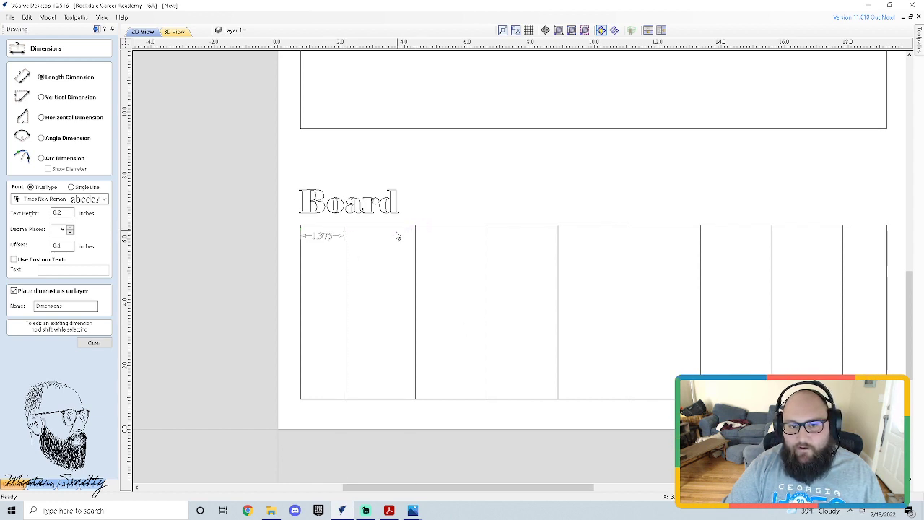
click(383, 238)
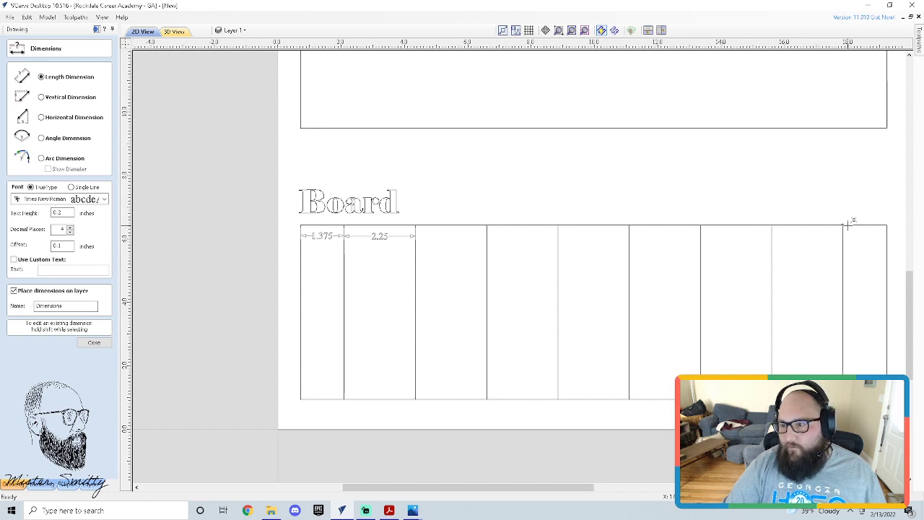
click(887, 225)
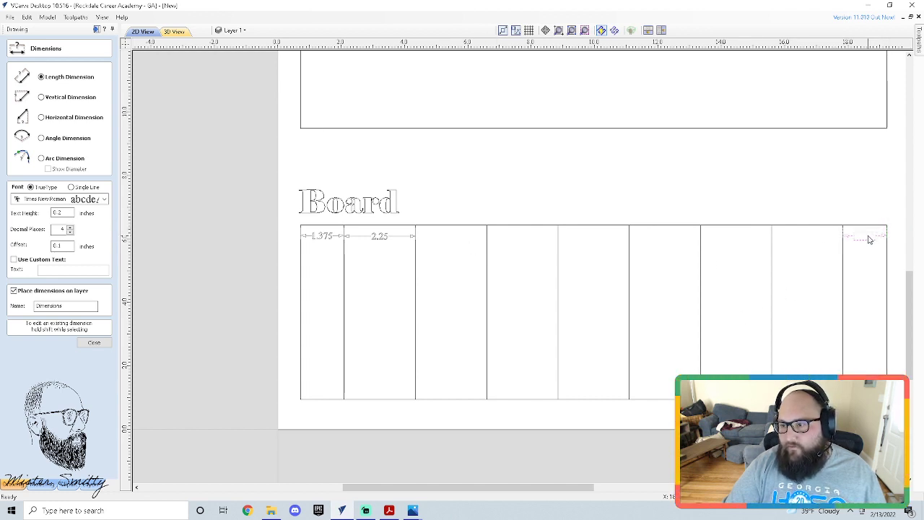
click(867, 238)
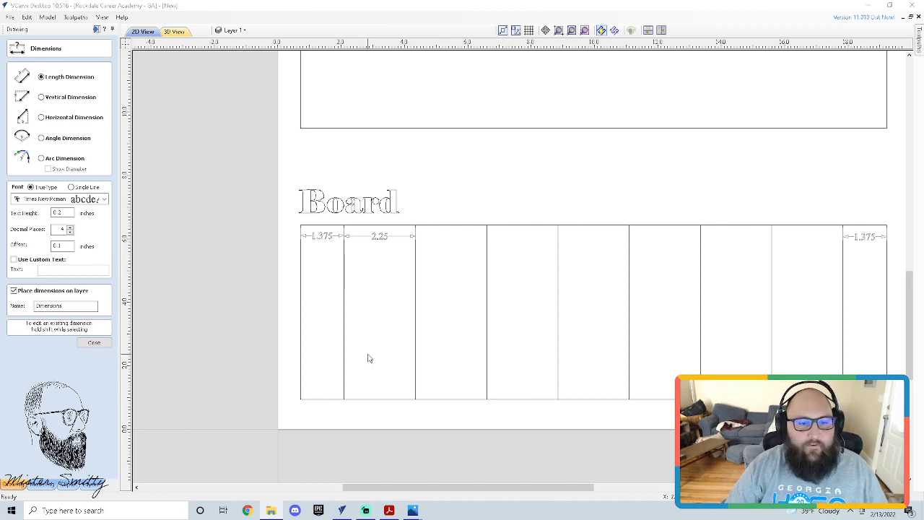
click(95, 344)
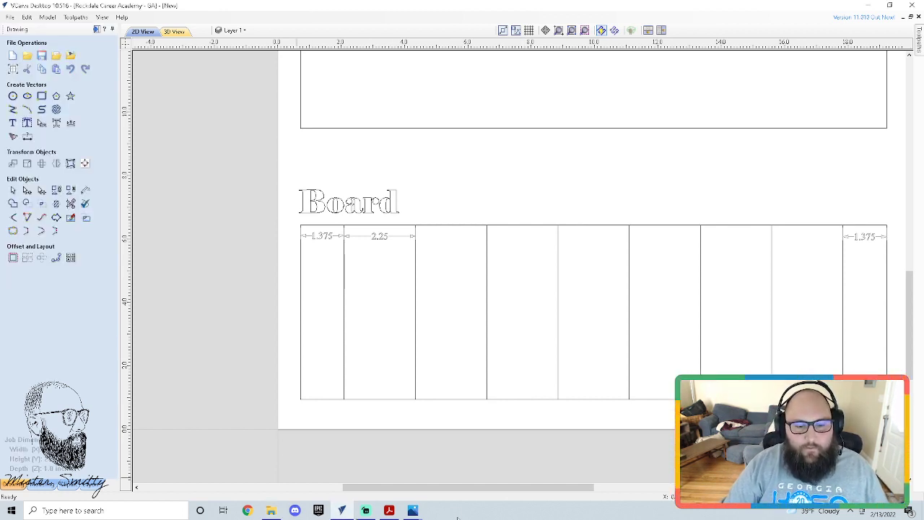
- Switch to the Mancala 2.jpg reference in Photos, examine the hole-centre spacing and edge offsets, and return to VCarve
mouse_move(414, 513)
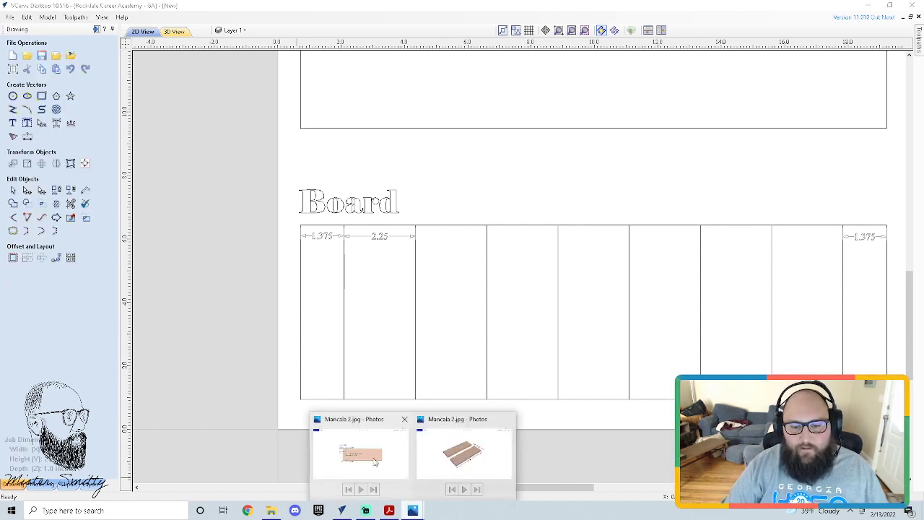
click(352, 467)
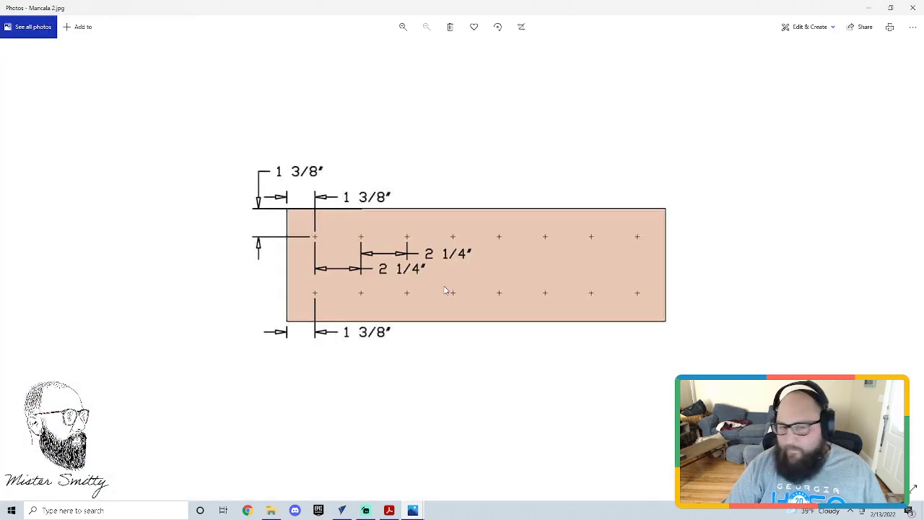
scroll(334, 239, up, 6)
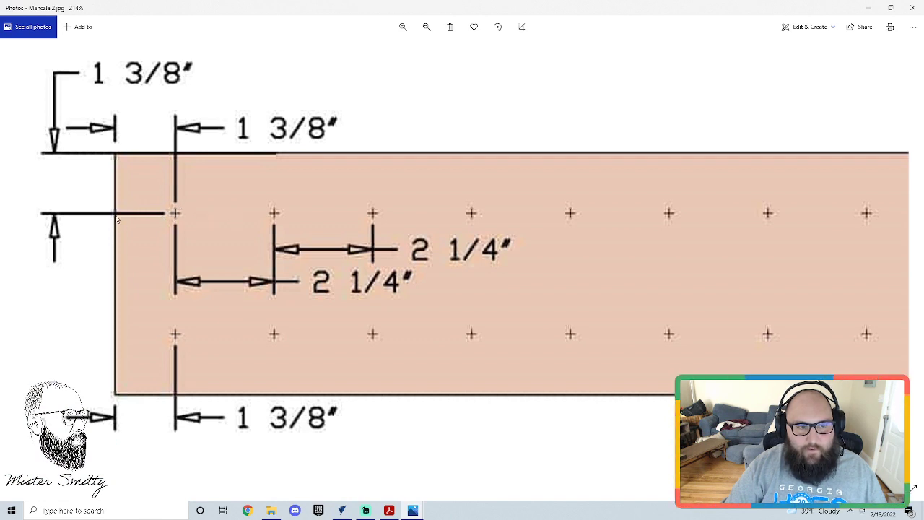
scroll(116, 157, up, 1)
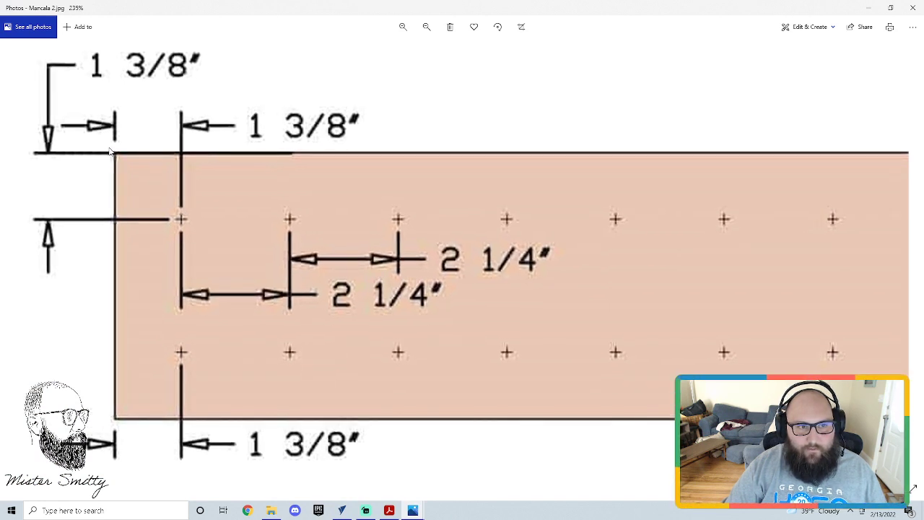
scroll(110, 152, down, 2)
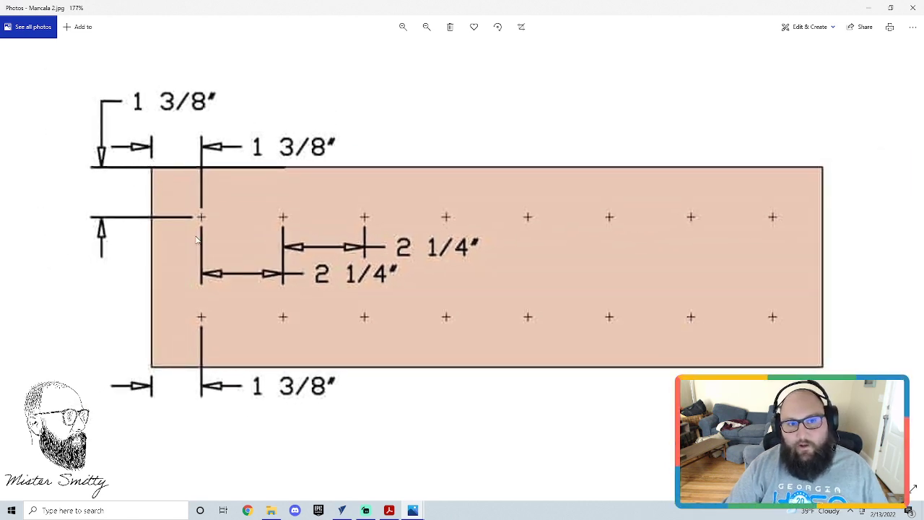
key(alt+Tab)
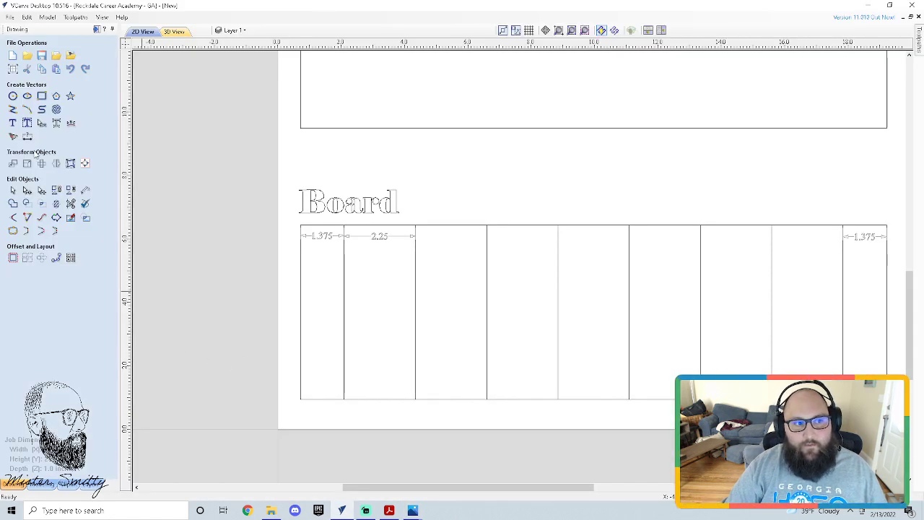
- Draw a 1.375 × 1.75 inch rectangle anchored at the Board outline's lower-left corner and finish rectangle drawing
click(41, 97)
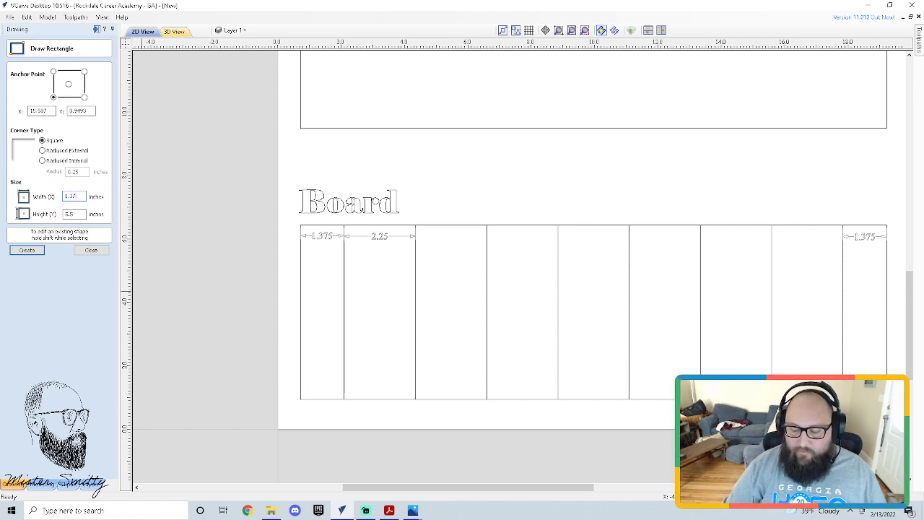
click(27, 250)
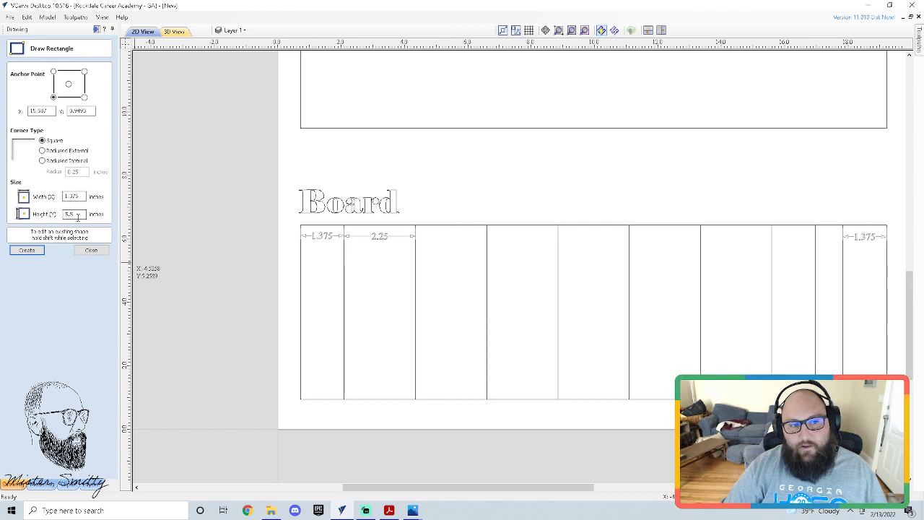
drag(78, 214, 52, 212)
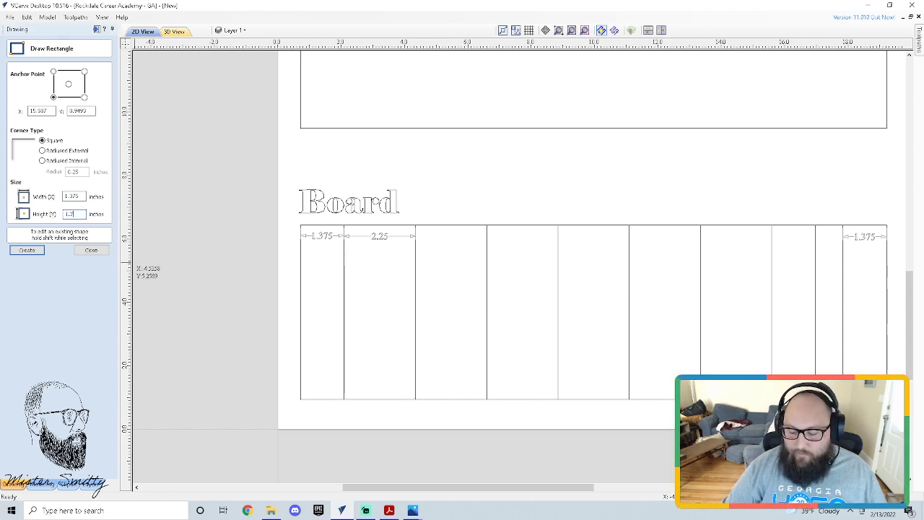
key(alt+Tab)
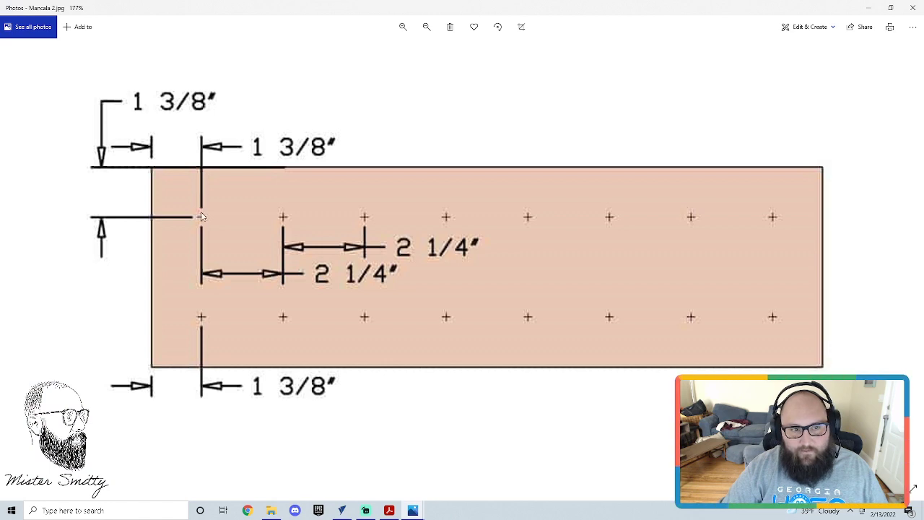
key(alt+Tab)
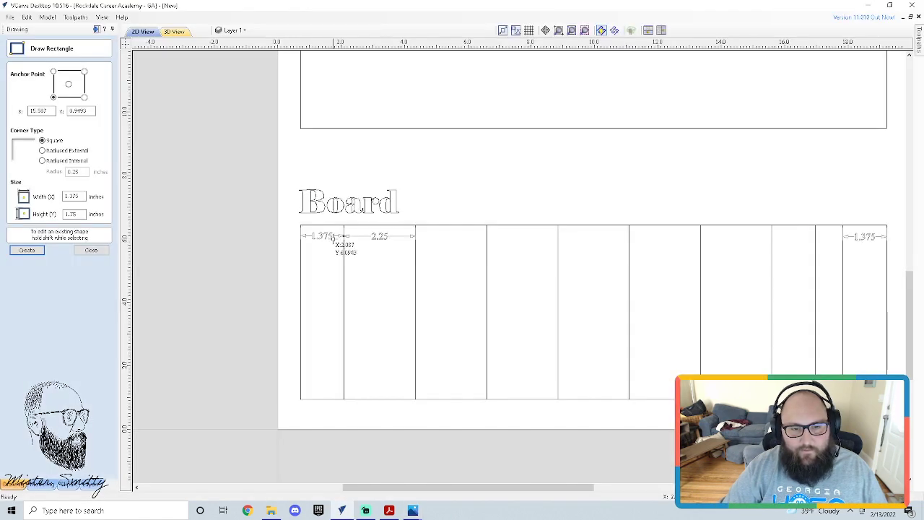
click(300, 225)
key(ctrl+z)
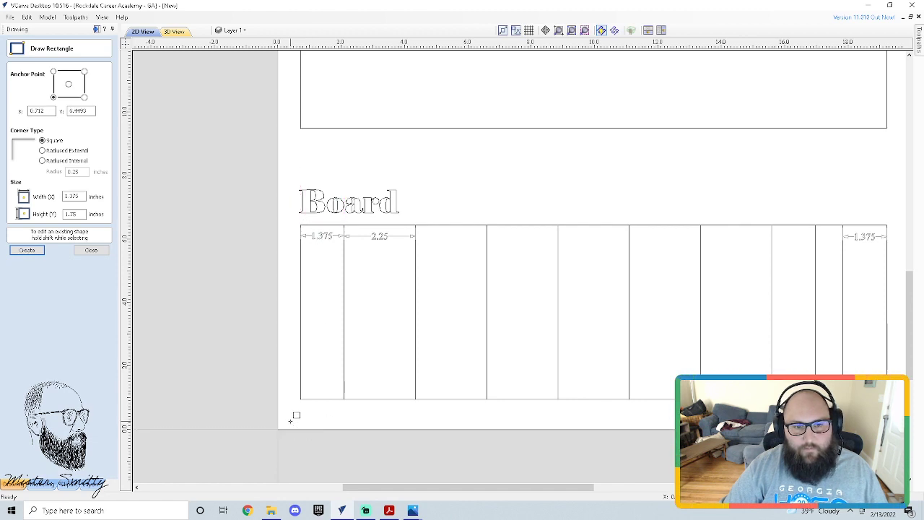
click(301, 398)
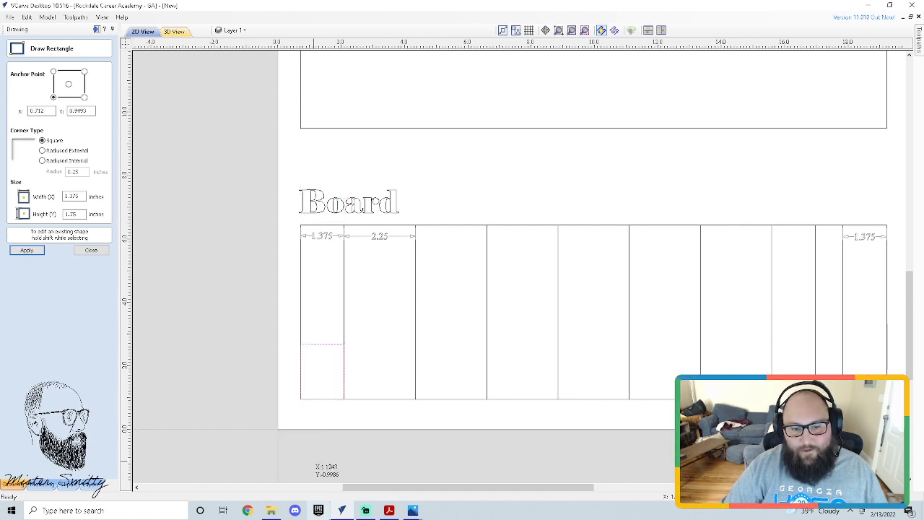
click(105, 252)
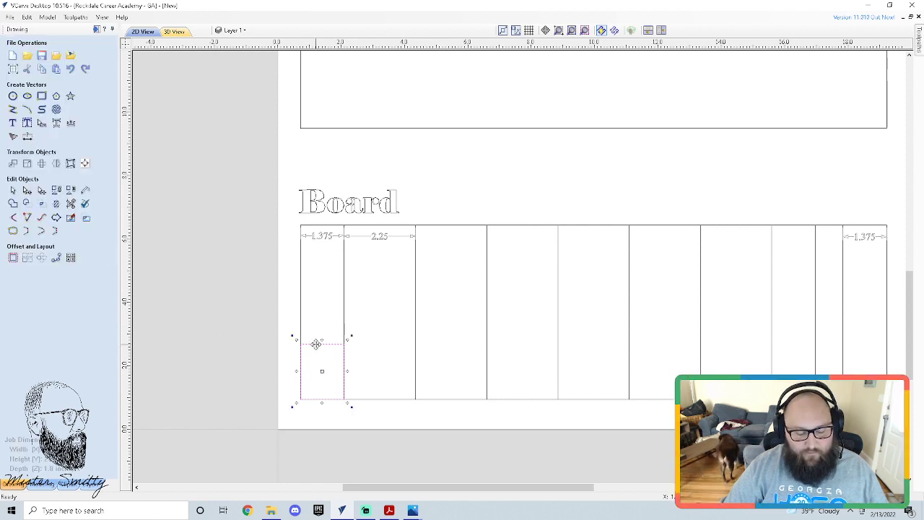
- Duplicate the 1.375 × 1.75 inch rectangle and move the copy straight up the first strip to near the Board's upper edge
key(Up)
key(Up)
key(Up)
key(Up)
key(Up)
key(Up)
key(Up)
key(Up)
key(Up)
key(Up)
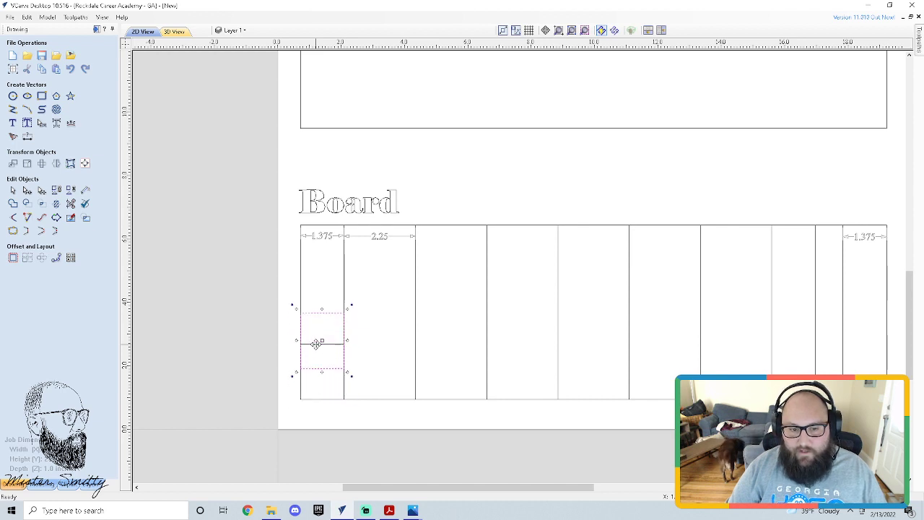
key(Up)
key(Up)
key(Up)
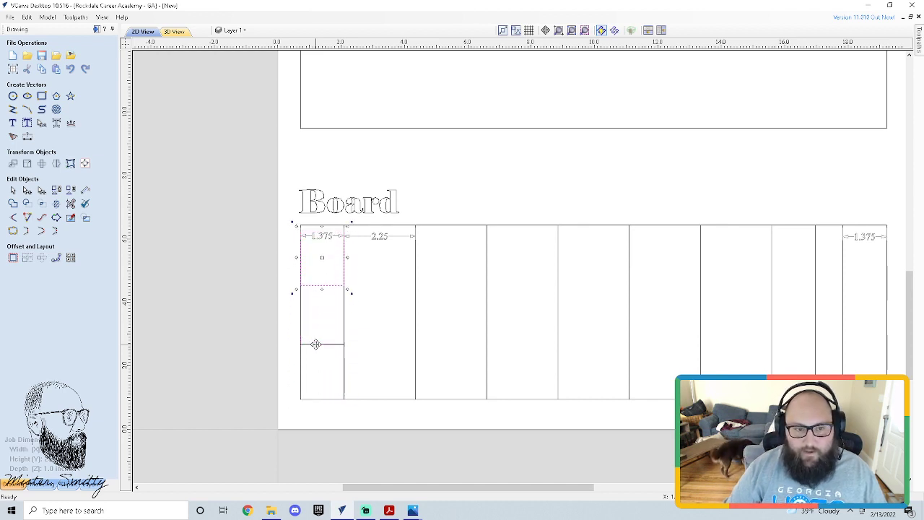
key(Up)
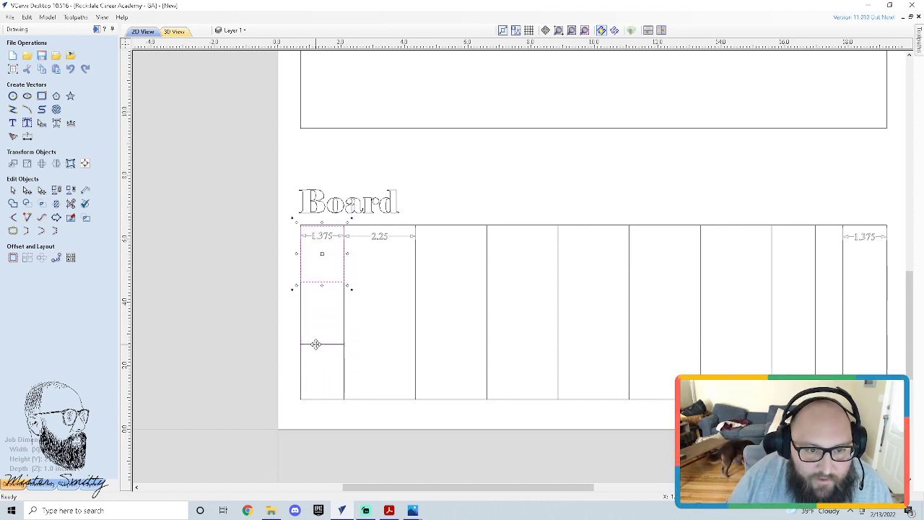
- Align the upper rectangle's top edge exactly with the Board outline's upper edge and deselect it
scroll(350, 231, up, 2)
scroll(186, 243, up, 2)
scroll(186, 240, up, 1)
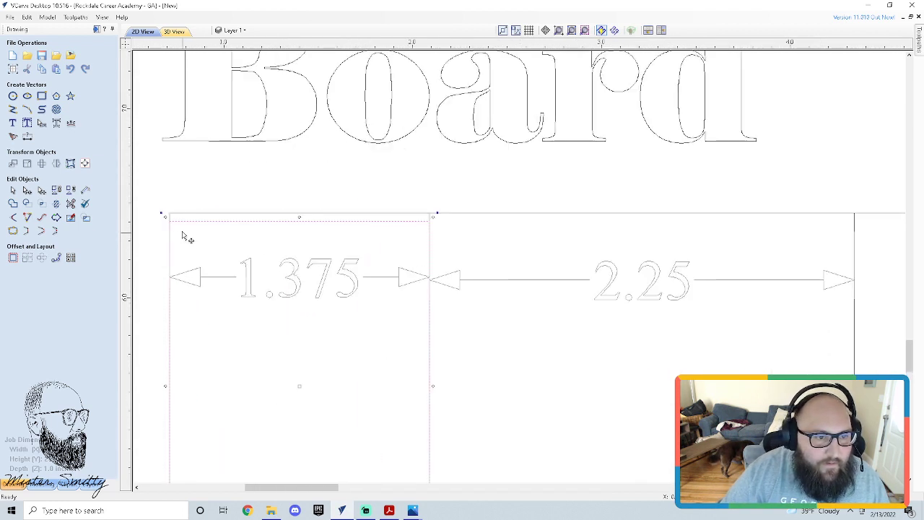
mouse_move(181, 220)
mouse_down()
mouse_move(170, 211)
mouse_move(190, 213)
mouse_move(202, 244)
mouse_move(180, 213)
mouse_up()
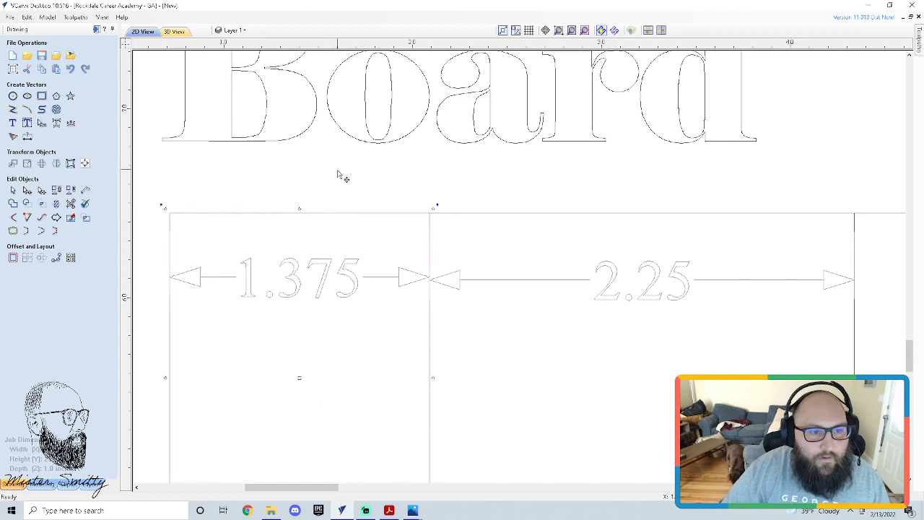
scroll(343, 177, down, 4)
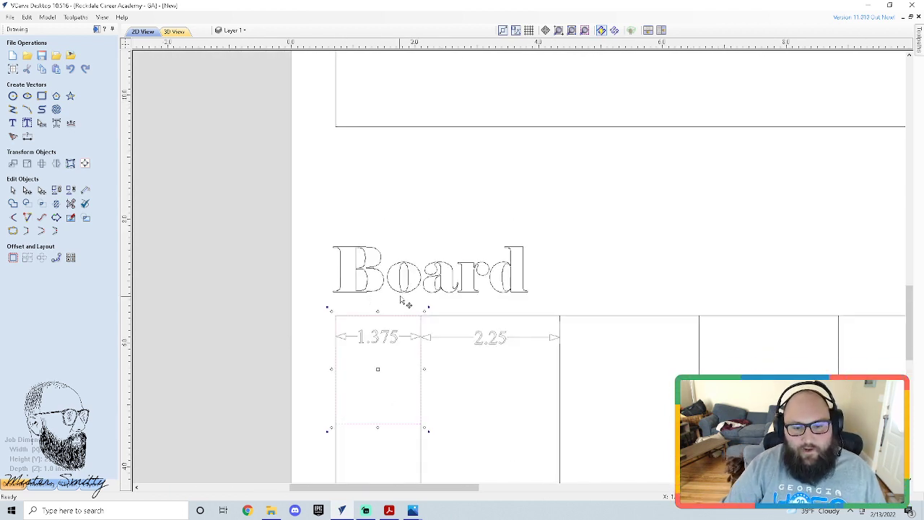
middle_drag(401, 300, 391, 59)
click(465, 231)
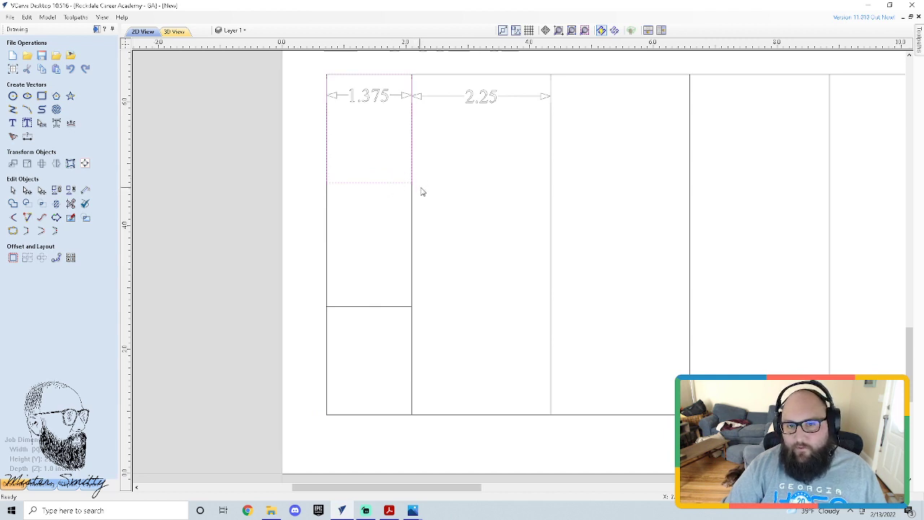
- Stretch the upper 1.75 inch high rectangle horizontally until it spans the Board's full width
scroll(421, 229, down, 1)
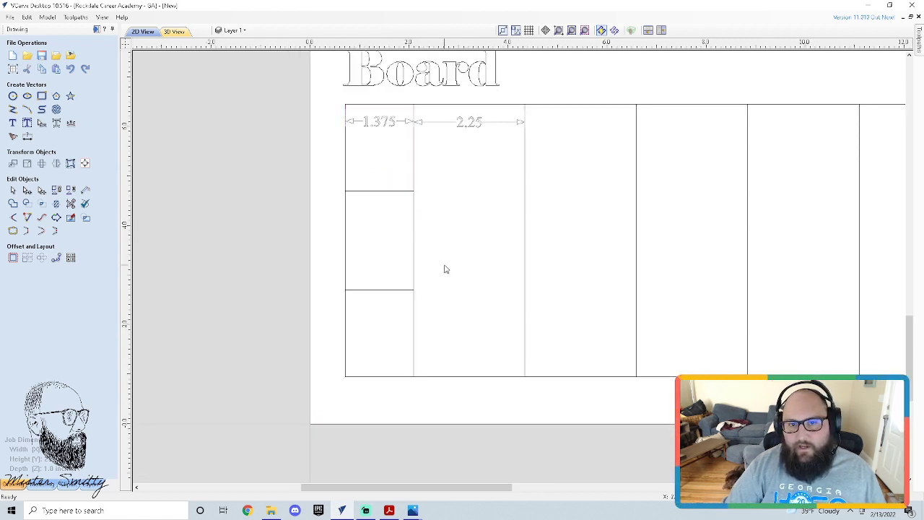
scroll(444, 267, down, 2)
middle_drag(507, 232, 429, 262)
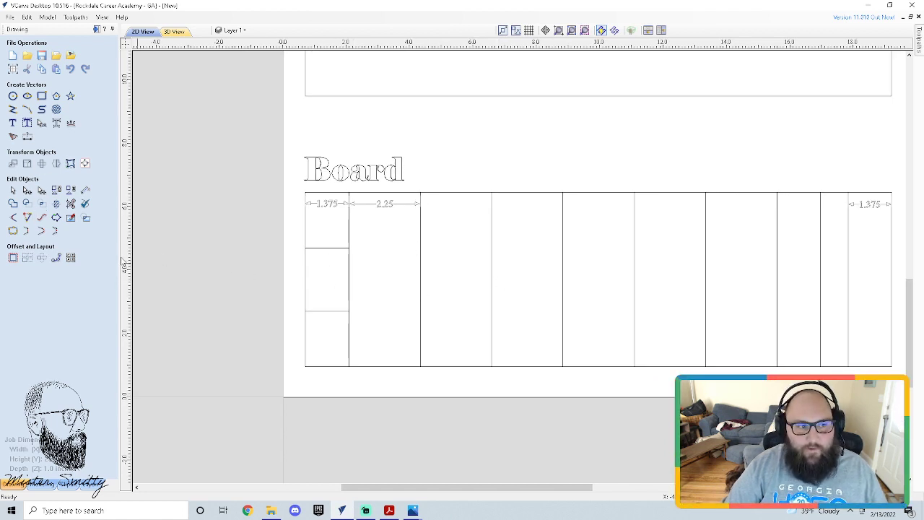
click(348, 231)
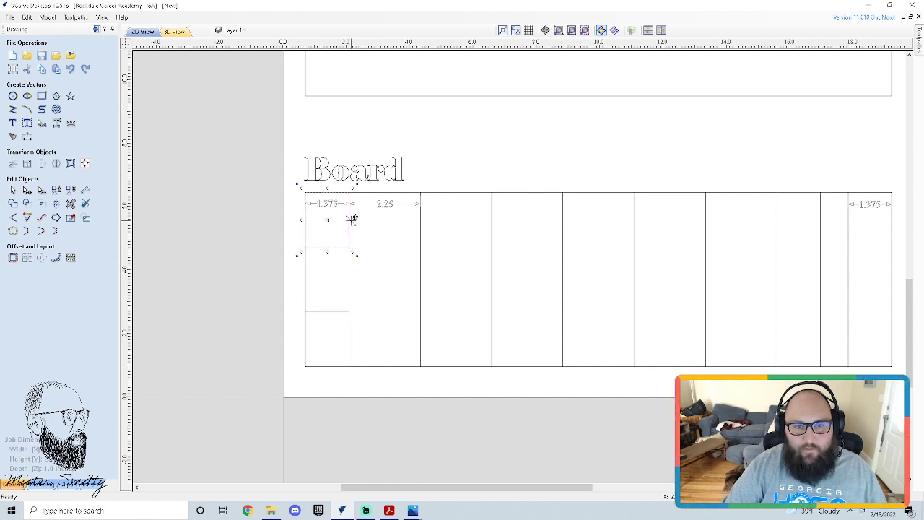
drag(352, 220, 447, 227)
key(ctrl+z)
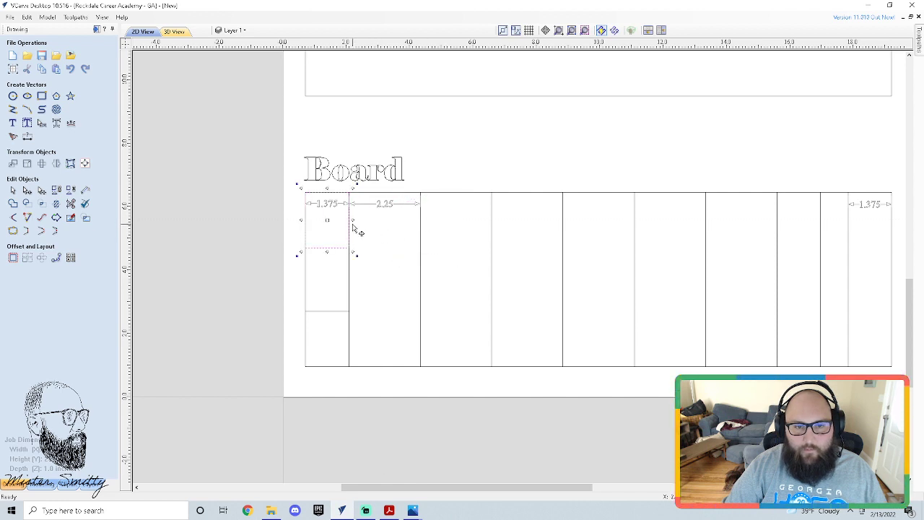
drag(353, 220, 895, 232)
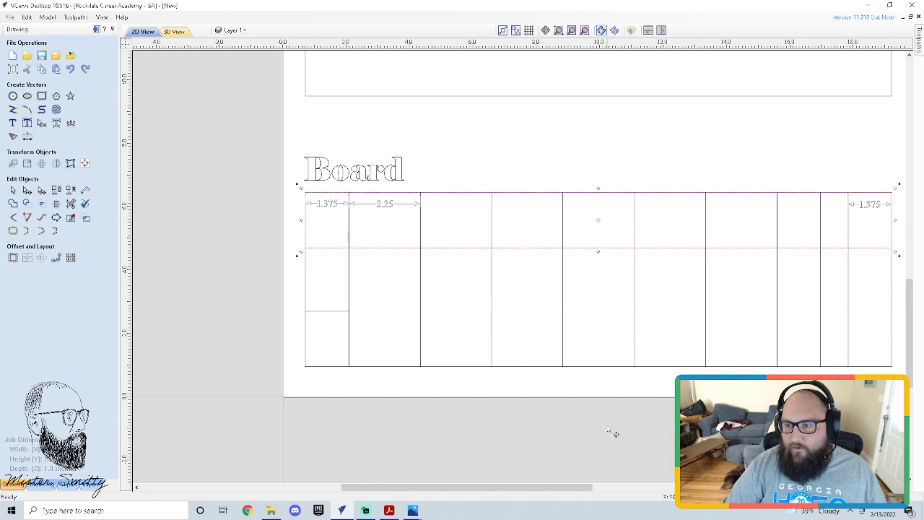
- Stretch the lower 1.75 inch high rectangle across the Board's full width, and delete the extra 1.375 inch wide rectangle starting at X 15.587
click(329, 312)
click(328, 313)
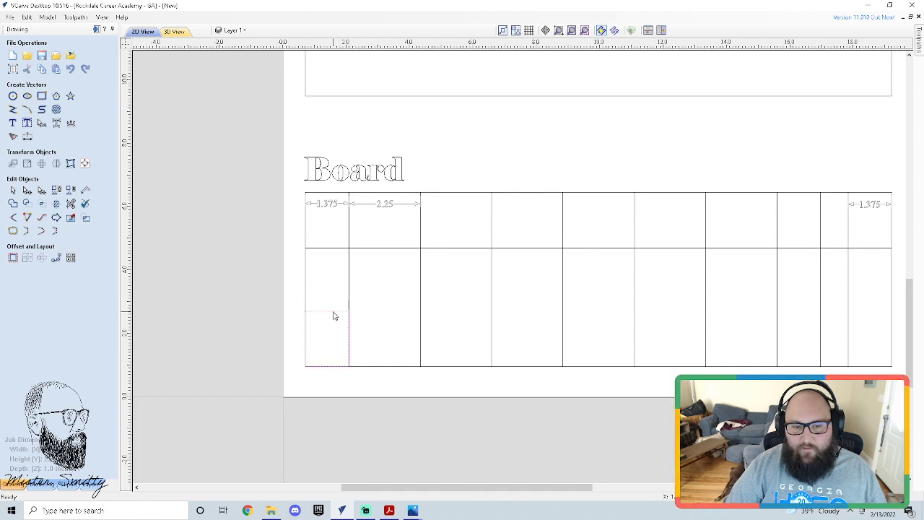
click(340, 319)
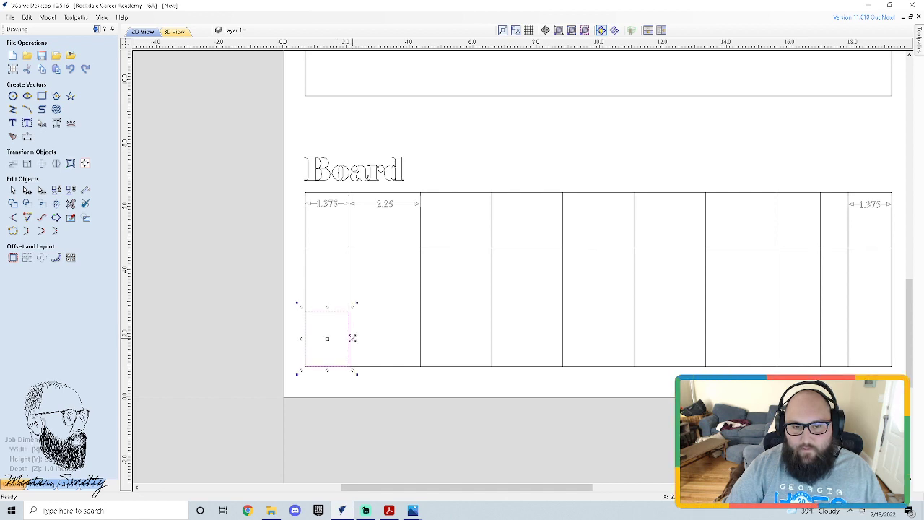
drag(352, 338, 891, 355)
click(562, 442)
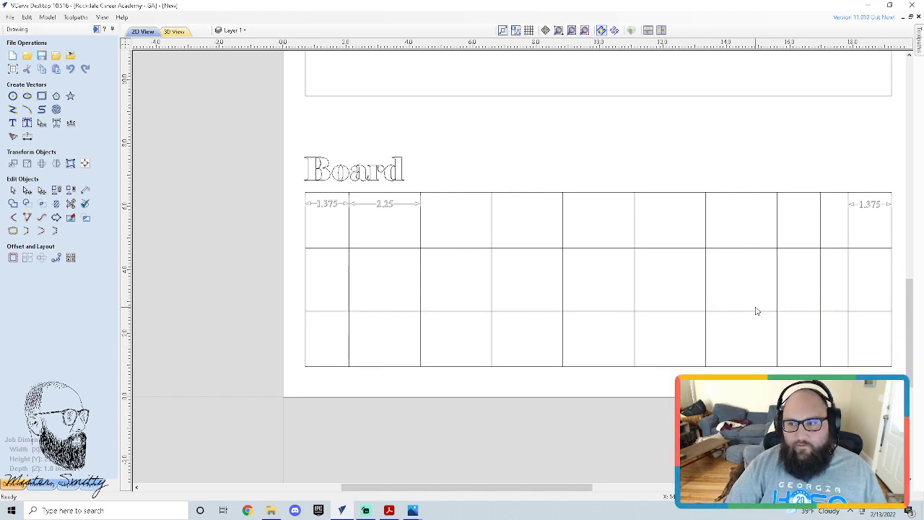
click(821, 240)
key(Delete)
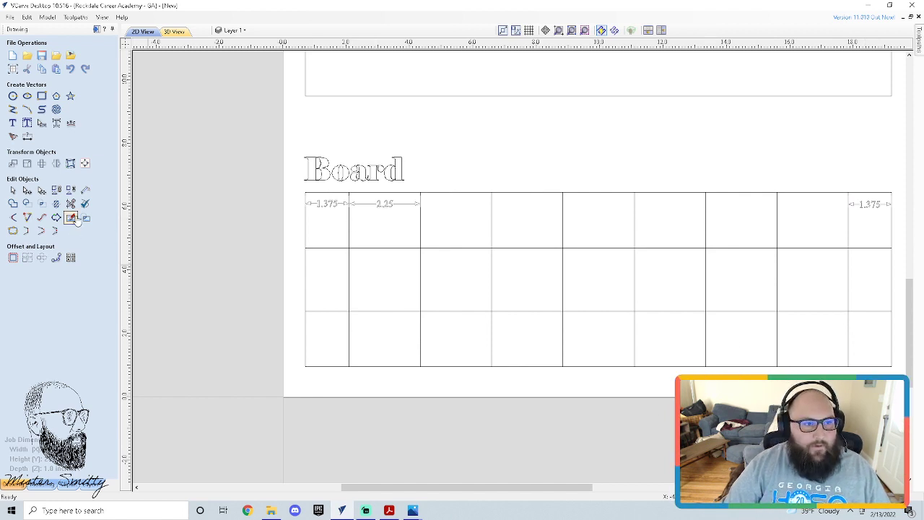
- Add length dimensions for the width and height of the seventh cell in the Board's bottom row, and finish dimensioning
click(27, 136)
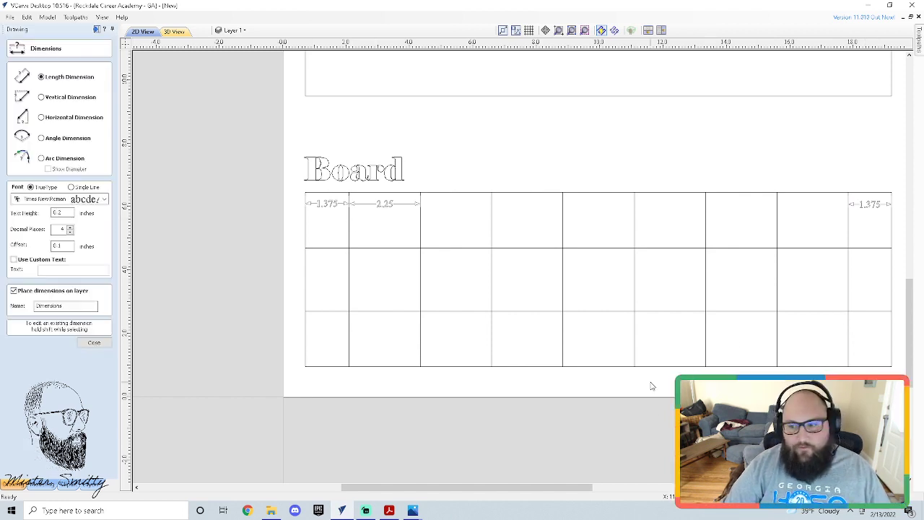
click(706, 340)
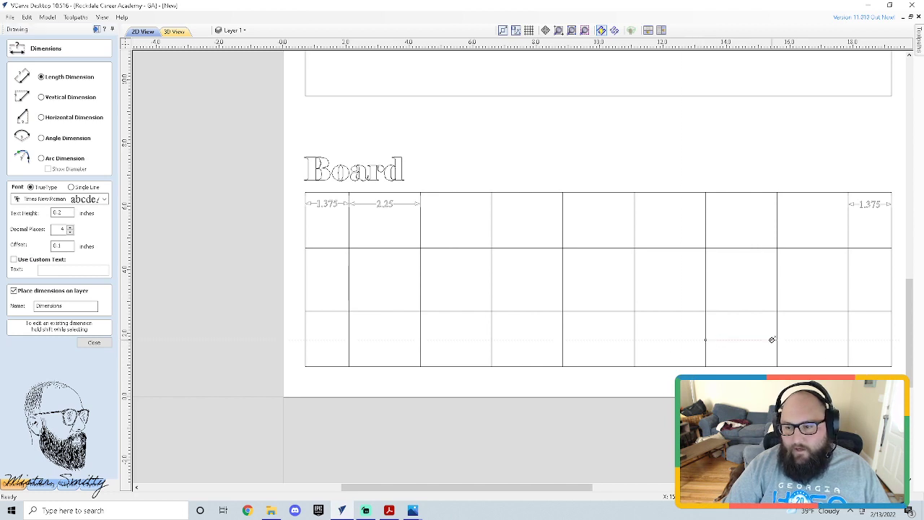
click(741, 363)
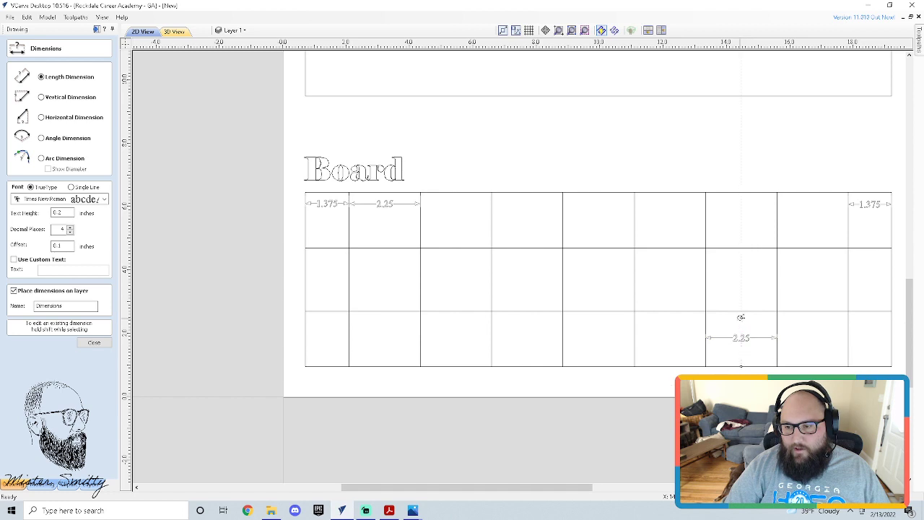
click(757, 324)
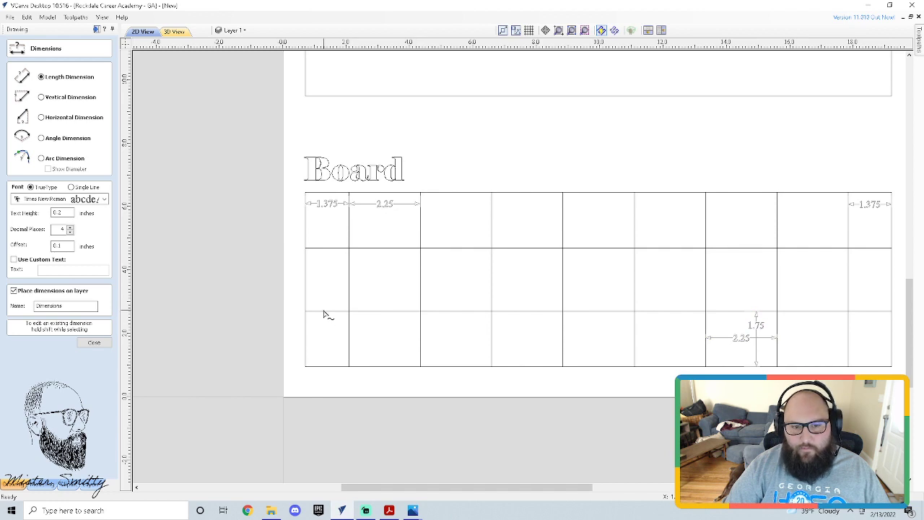
click(94, 342)
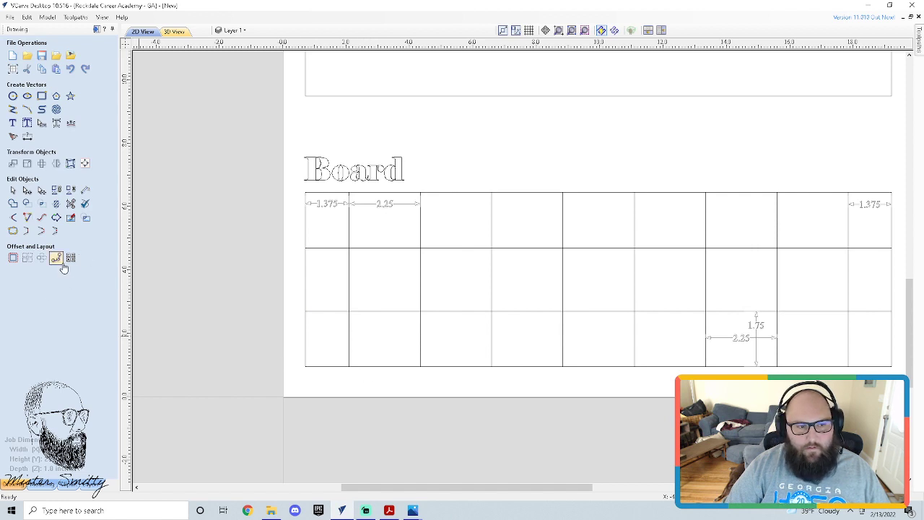
- Add a length dimension for the height of the first cell in the Board's bottom row, and finish dimensioning
click(325, 369)
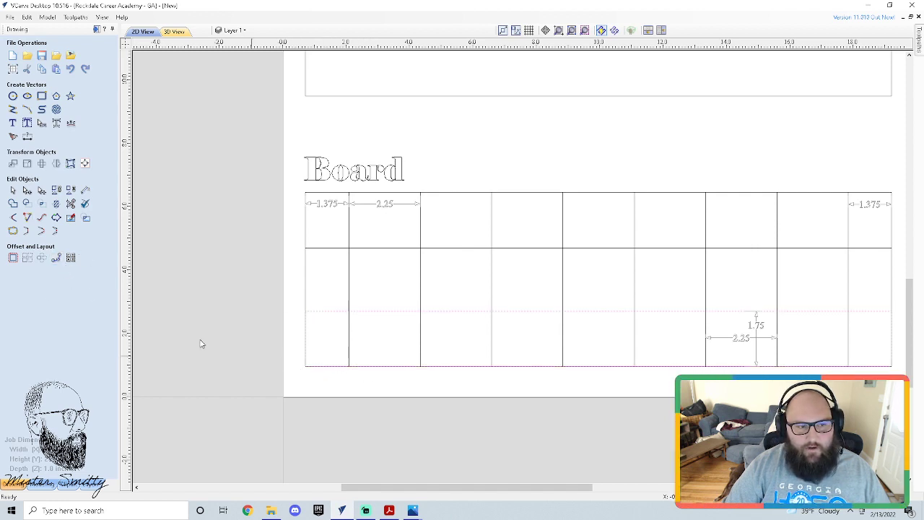
click(27, 136)
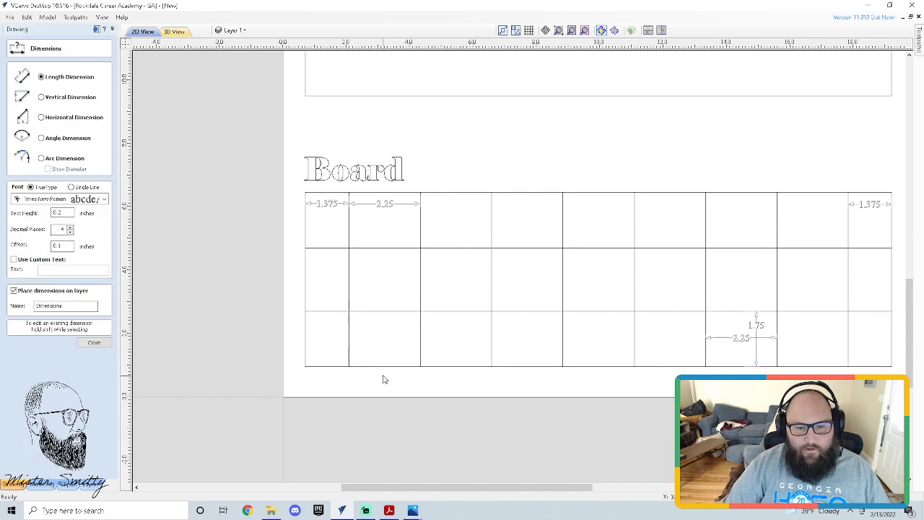
click(328, 366)
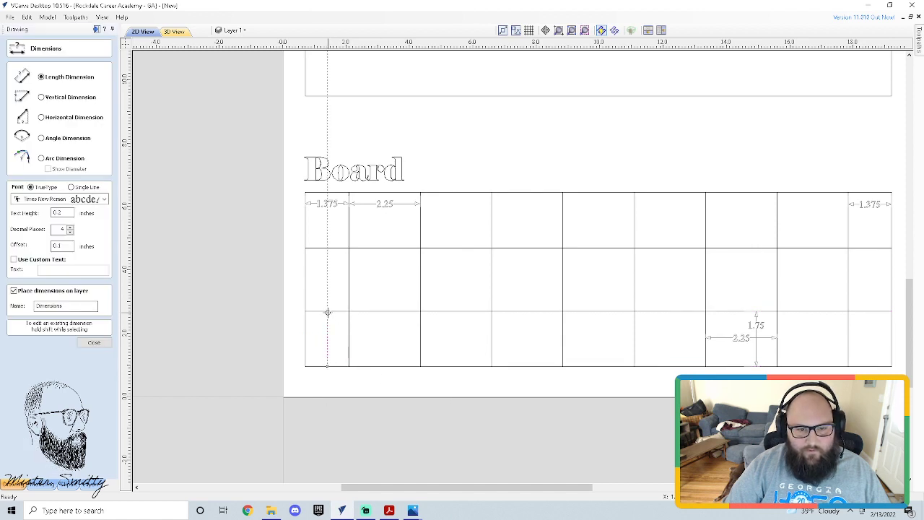
click(327, 312)
click(322, 325)
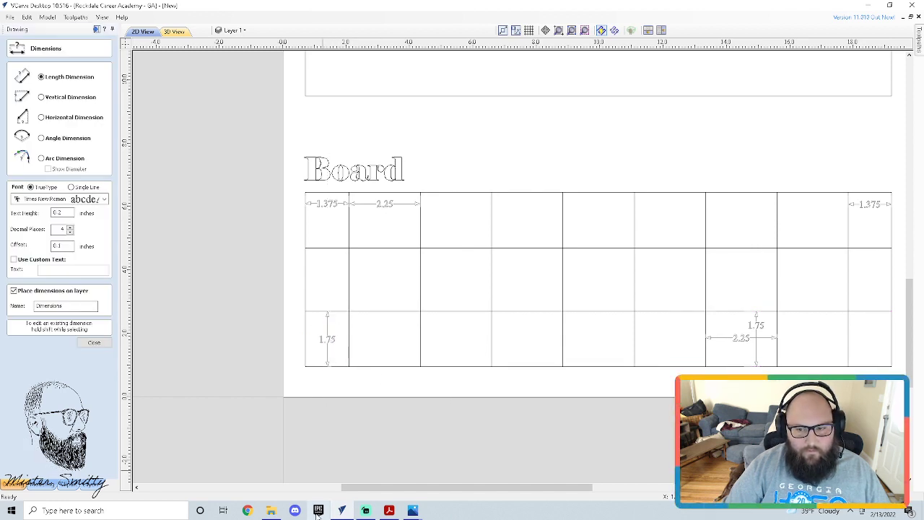
click(94, 342)
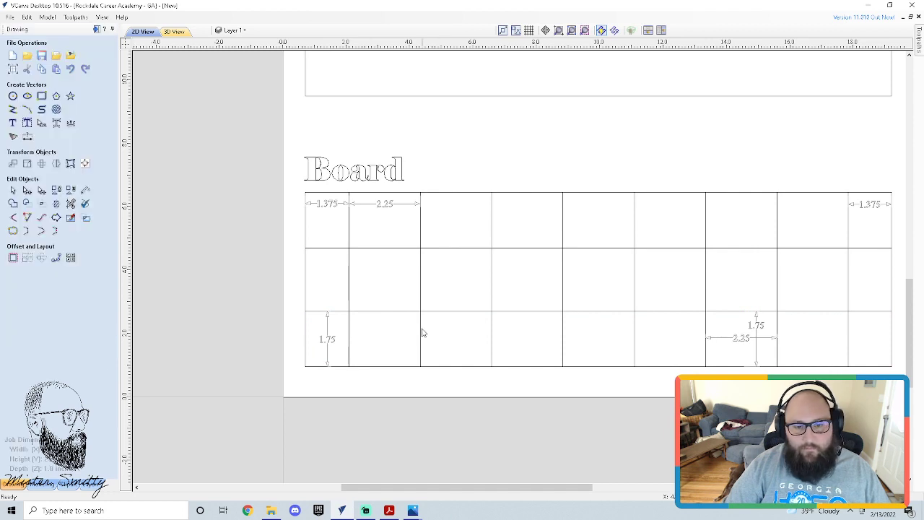
- Set the height of both the lower and the upper full-width rectangles on the Board to 1.375 inches
click(399, 313)
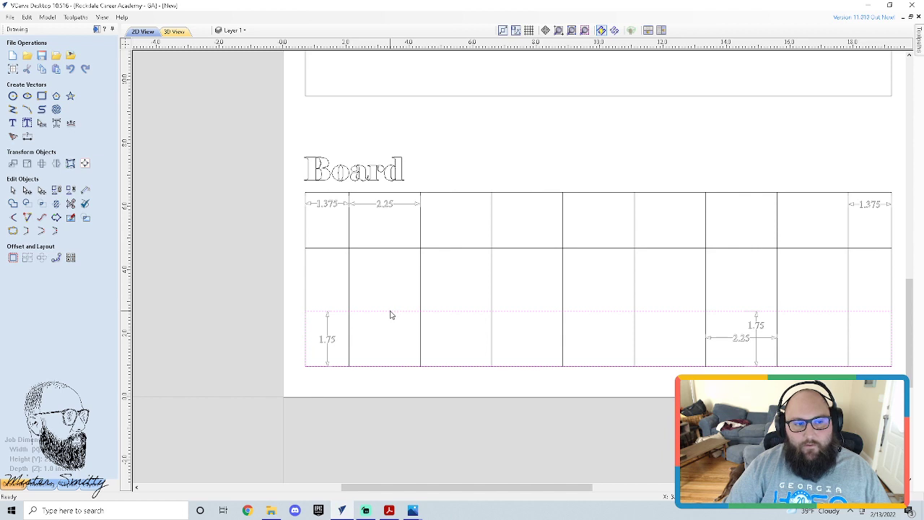
click(41, 96)
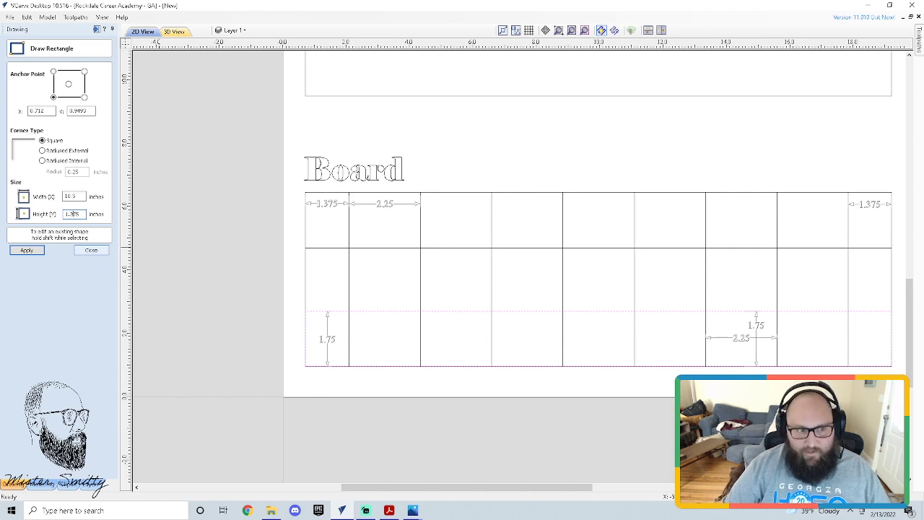
click(27, 249)
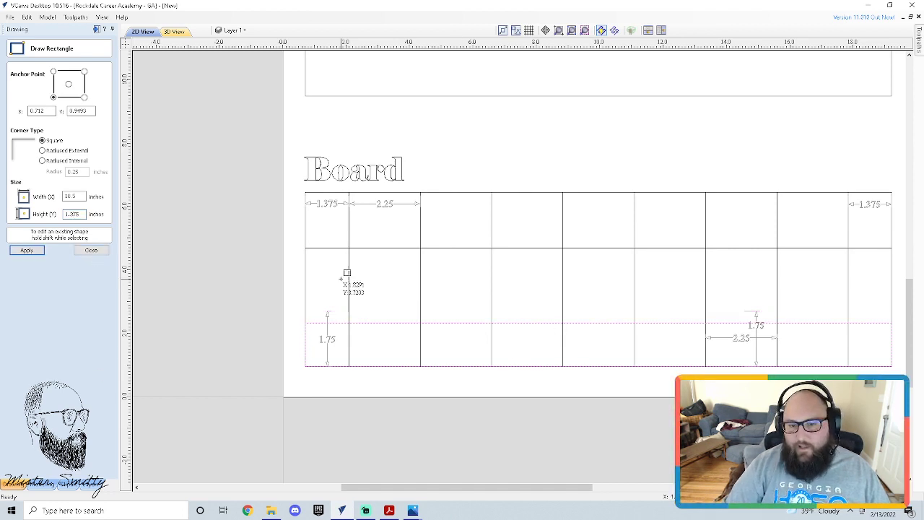
click(91, 250)
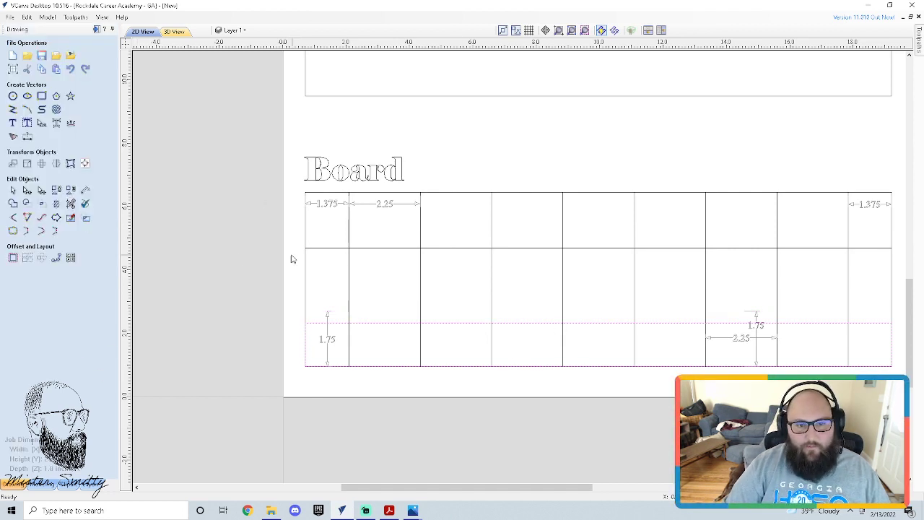
click(338, 248)
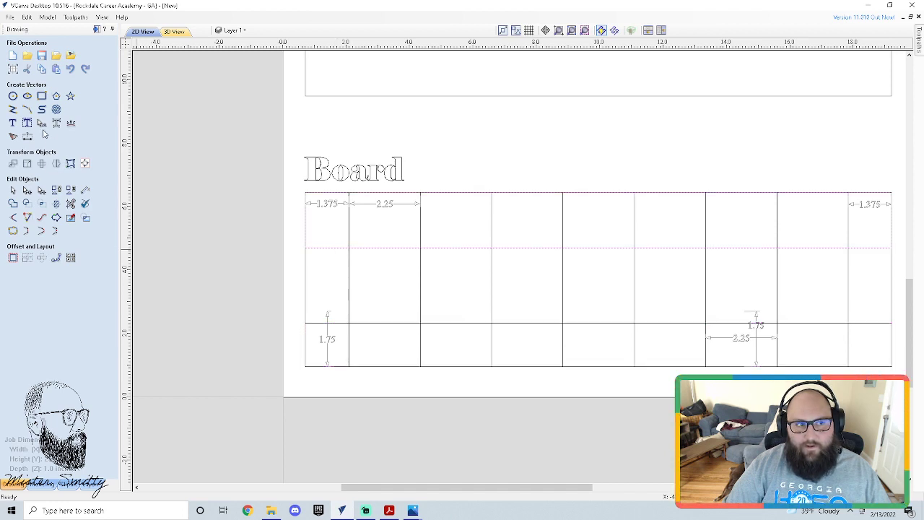
click(41, 96)
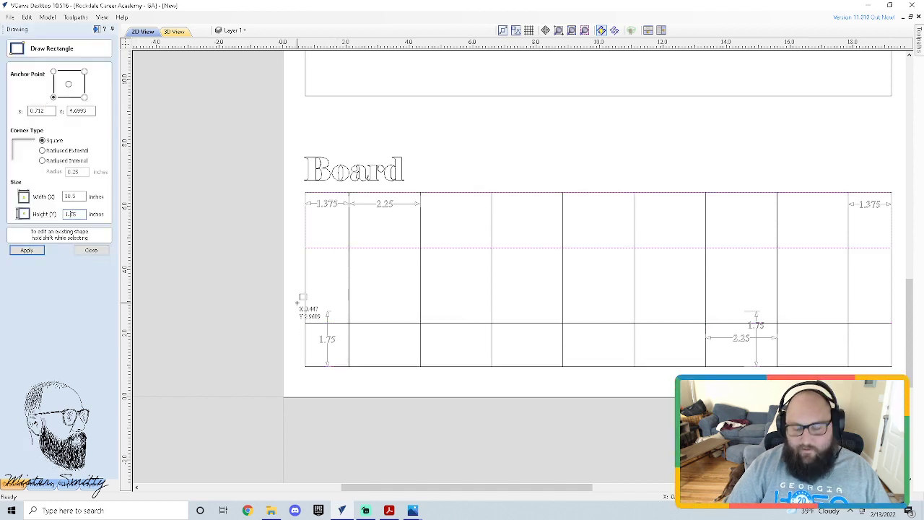
click(91, 251)
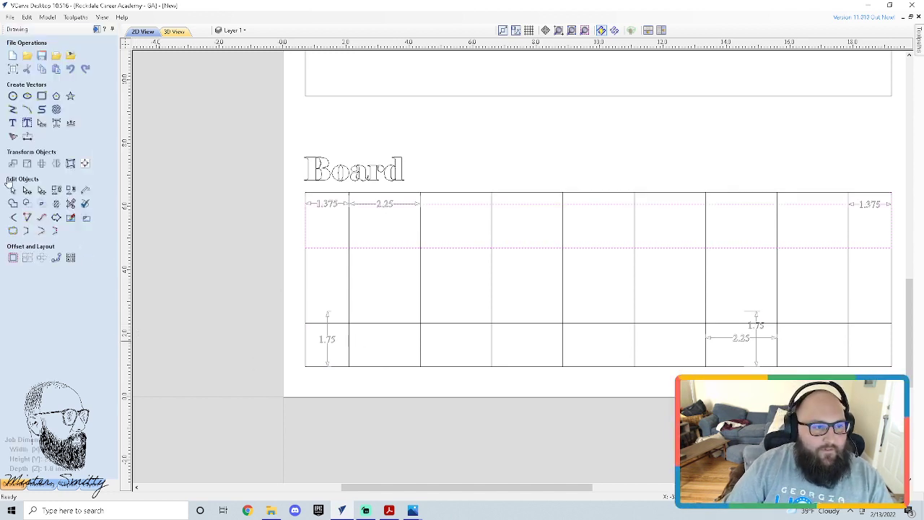
- Replace the outdated height dimension in the first cell of the Board's bottom row with a new length dimension
click(27, 137)
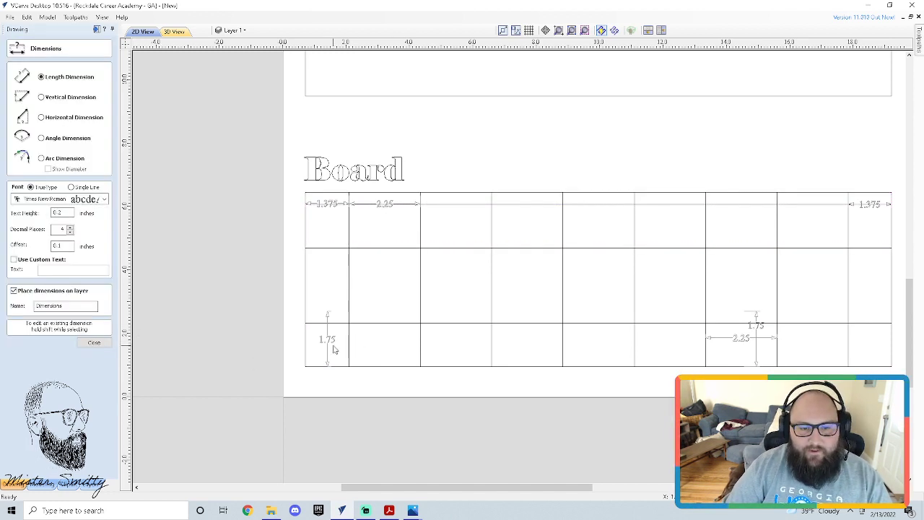
click(93, 342)
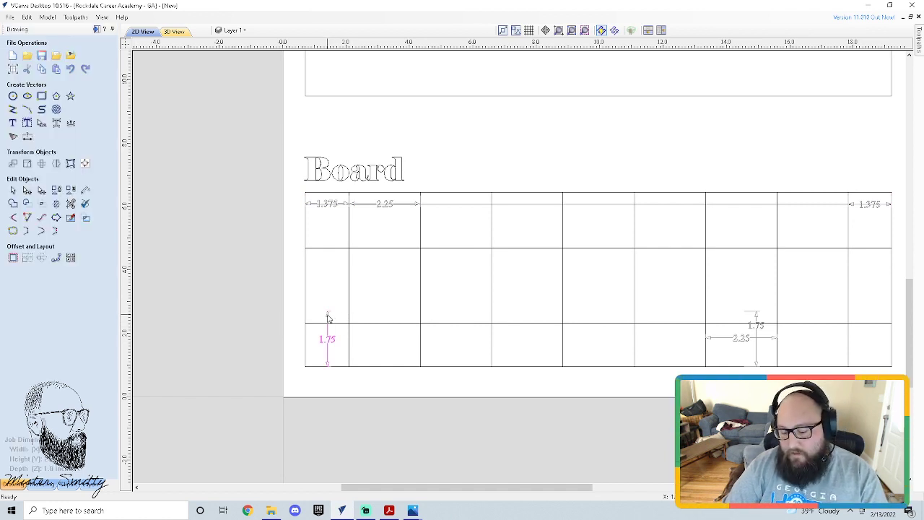
key(Delete)
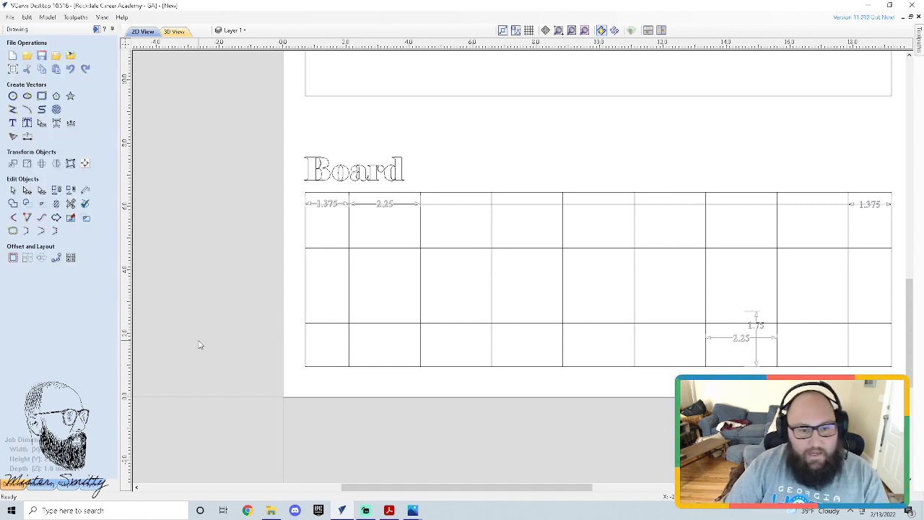
click(26, 138)
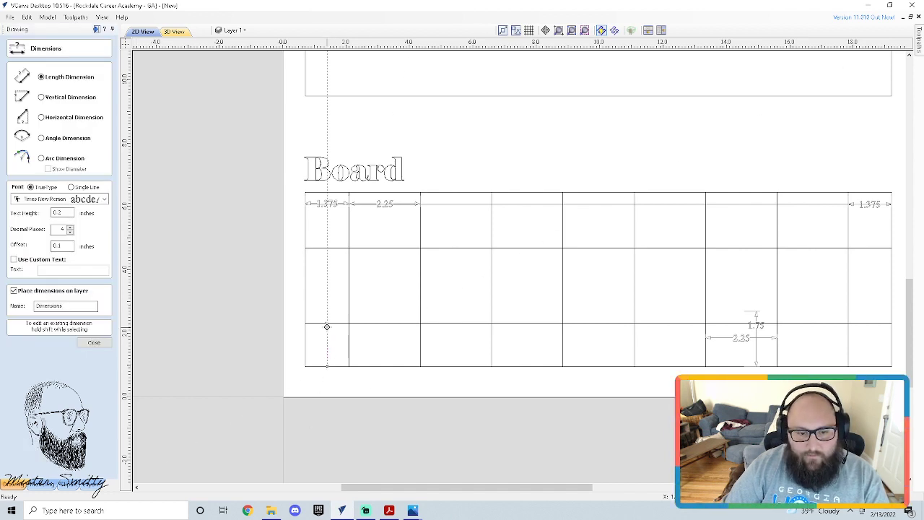
click(327, 324)
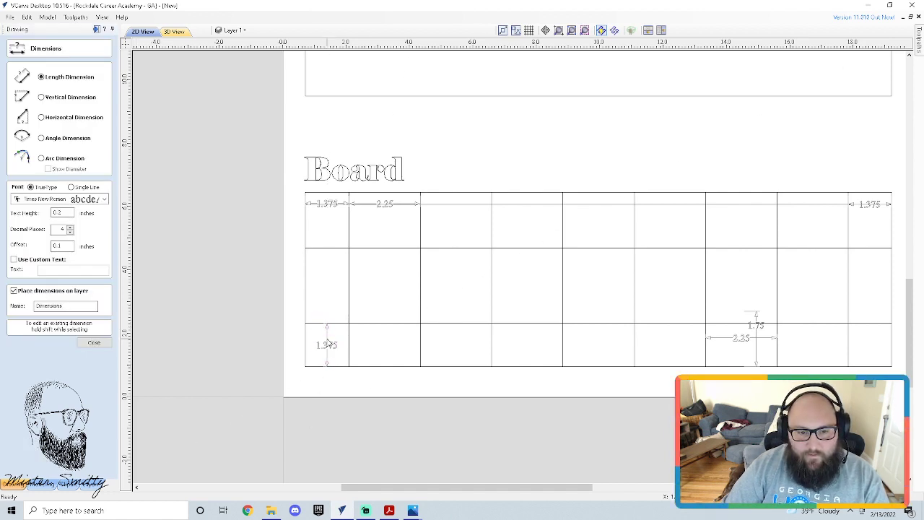
- Add length dimensions for the second cell's width and the third cell's height in the Board's bottom row
click(350, 345)
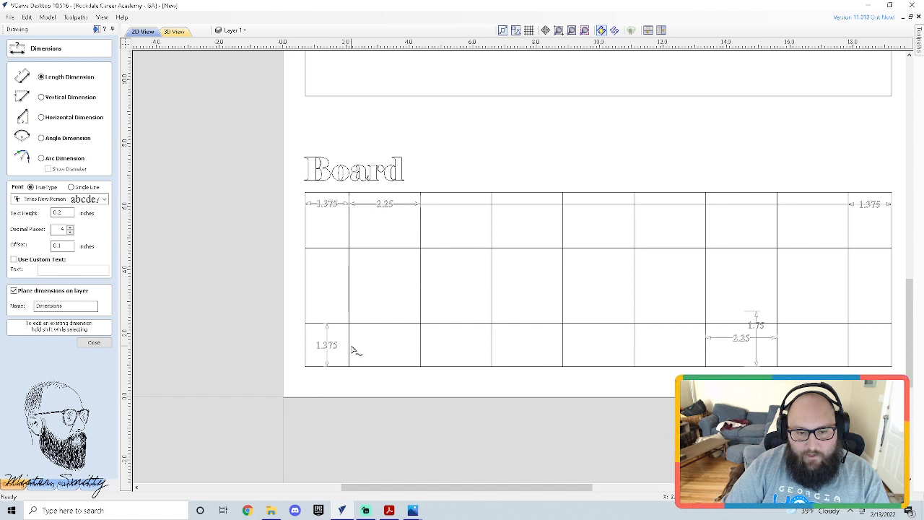
click(421, 347)
click(388, 345)
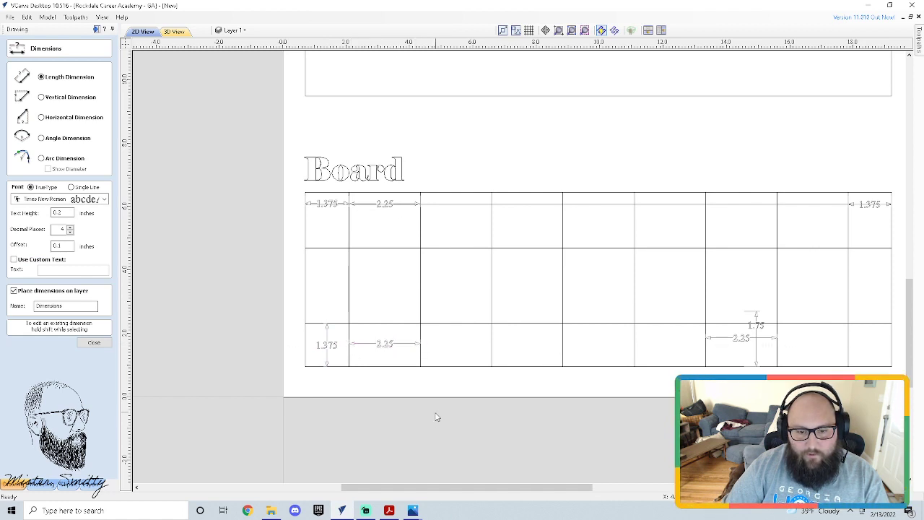
click(456, 325)
click(456, 366)
click(456, 346)
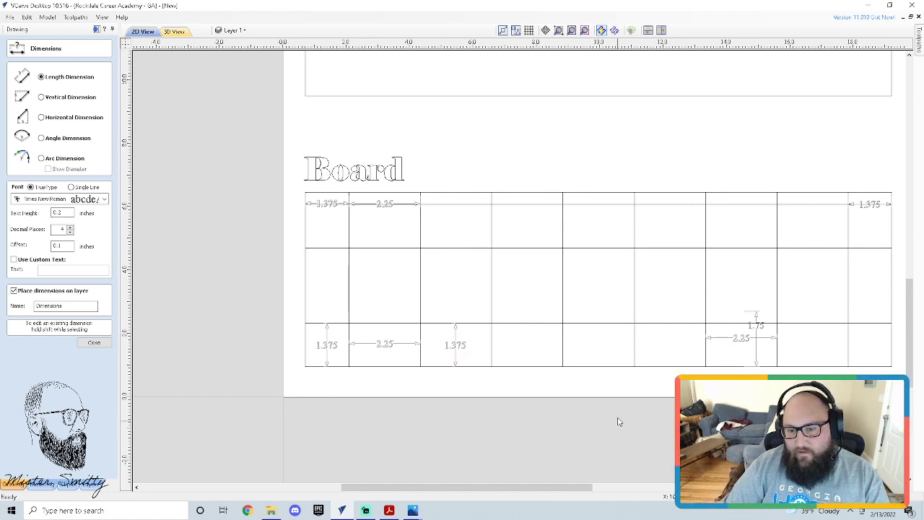
- Try to dimension the height of the fifth cell in the Board's bottom row, and undo that dimension
click(593, 325)
click(593, 366)
click(593, 346)
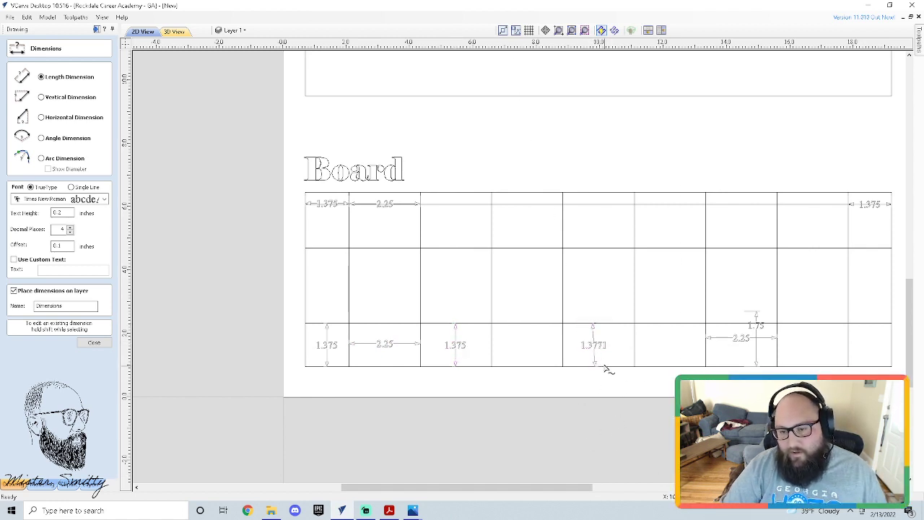
click(599, 345)
key(ctrl+z)
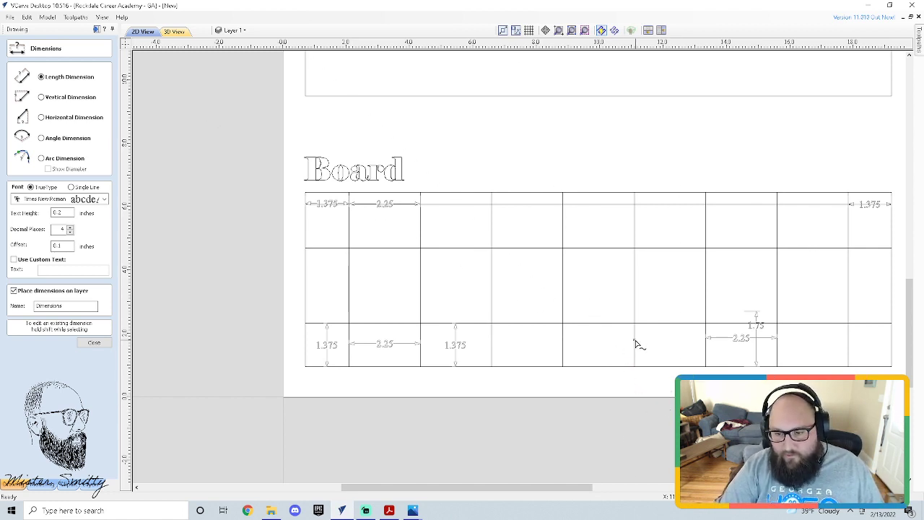
- Add a length dimension for the width of the fourth cell in the Board's top row, and finish dimensioning
click(493, 228)
click(561, 227)
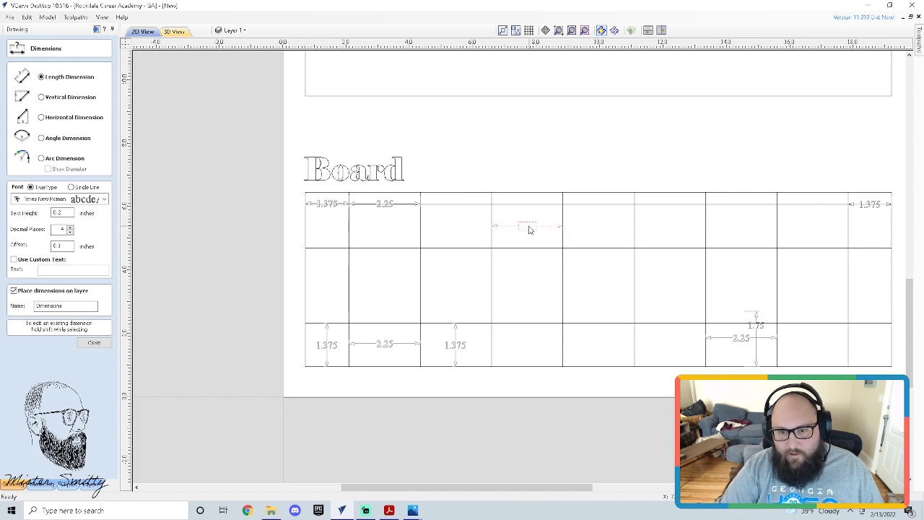
click(528, 226)
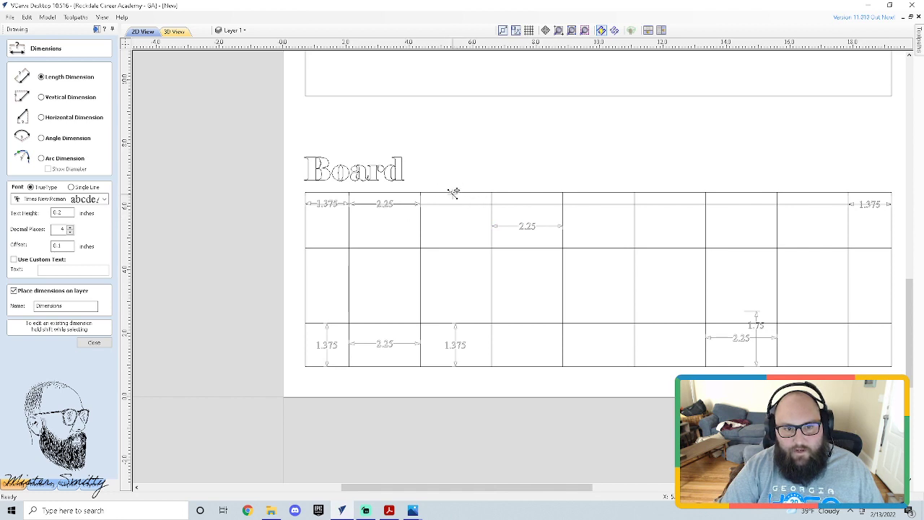
click(94, 342)
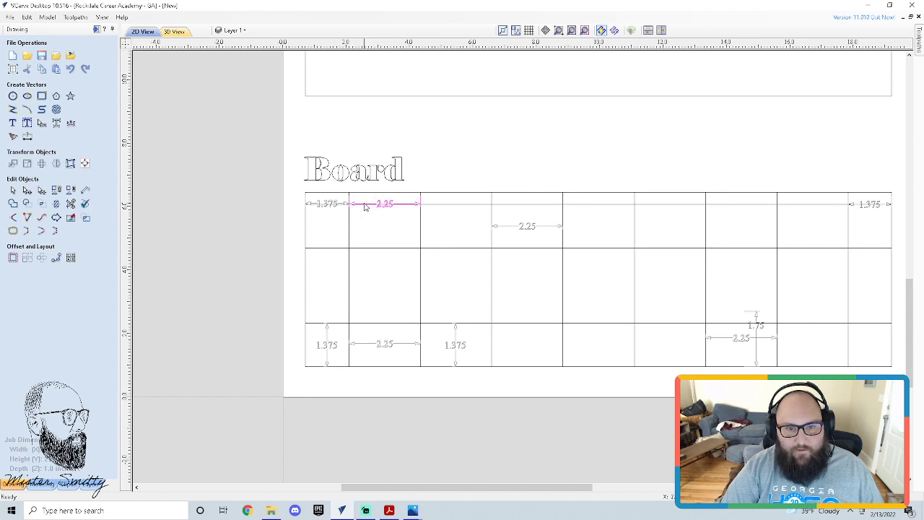
- Move the upper full-width rectangle up until its top edge lines up exactly with the Board outline's upper edge
click(326, 247)
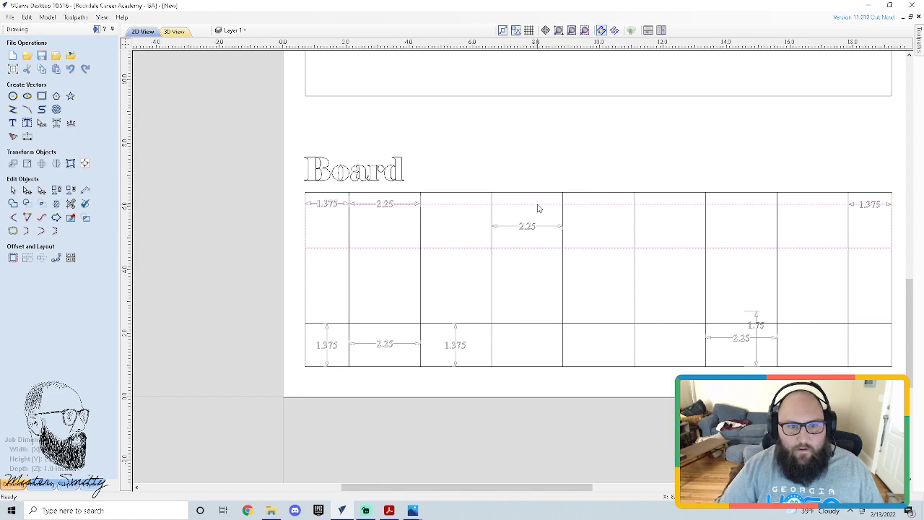
key(Up)
key(Up)
key(Up)
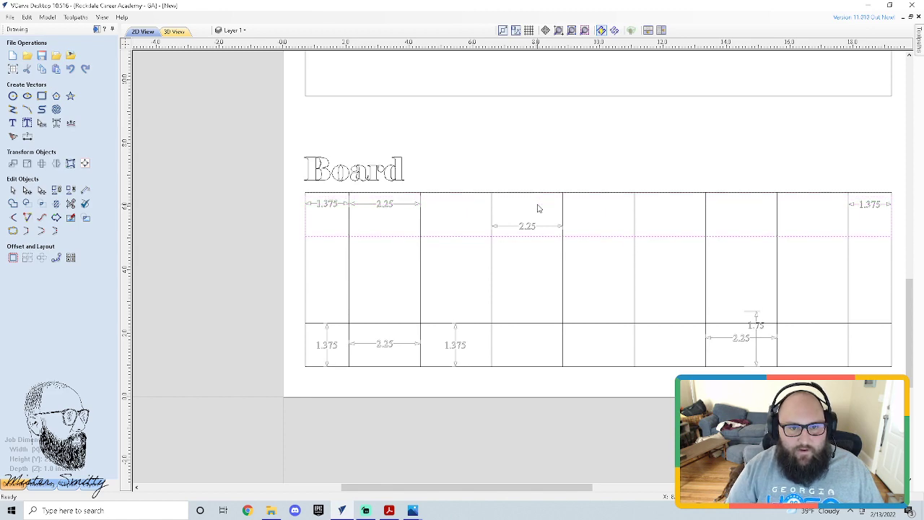
scroll(267, 188, up, 5)
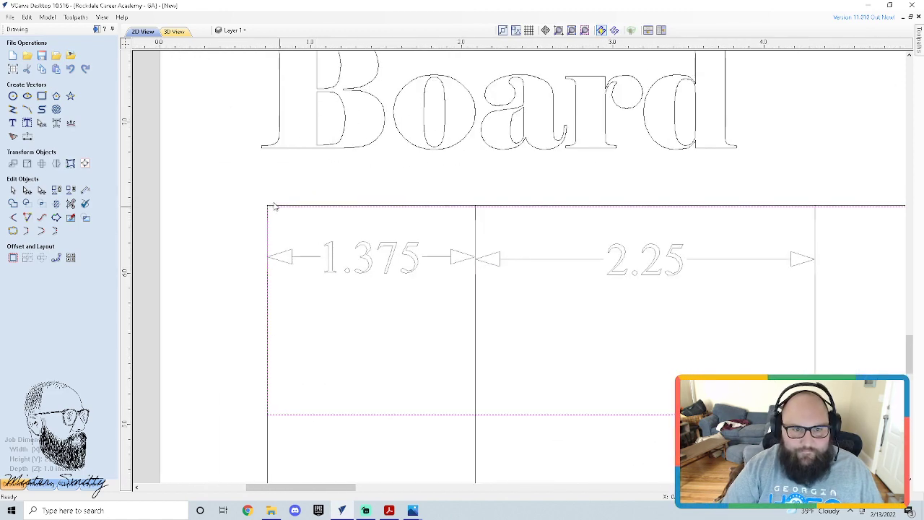
scroll(294, 220, up, 3)
click(270, 200)
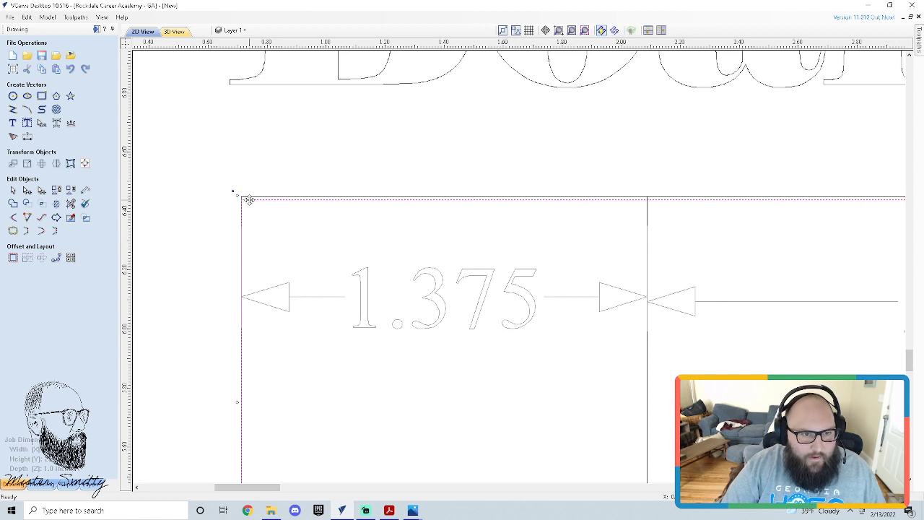
drag(249, 200, 249, 196)
scroll(275, 161, down, 4)
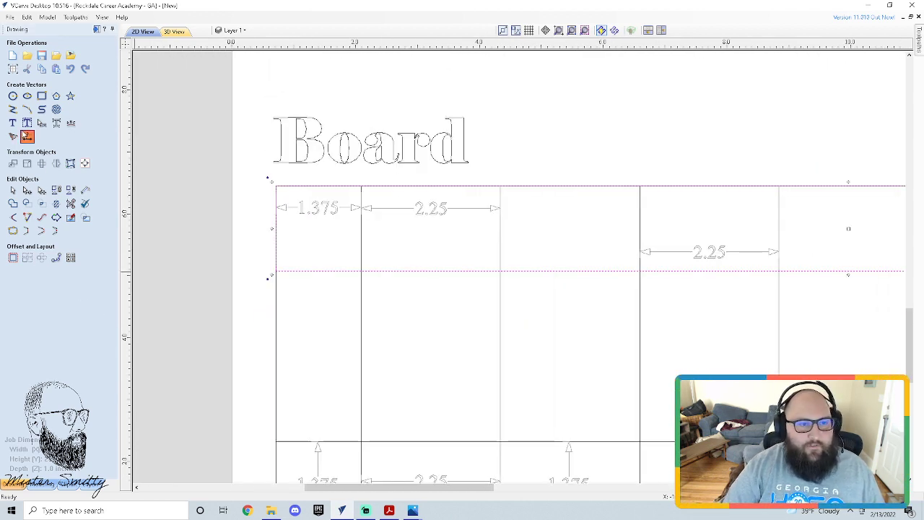
- Add length dimensions for the heights of the third and fifth cells in the Board's top row
click(27, 135)
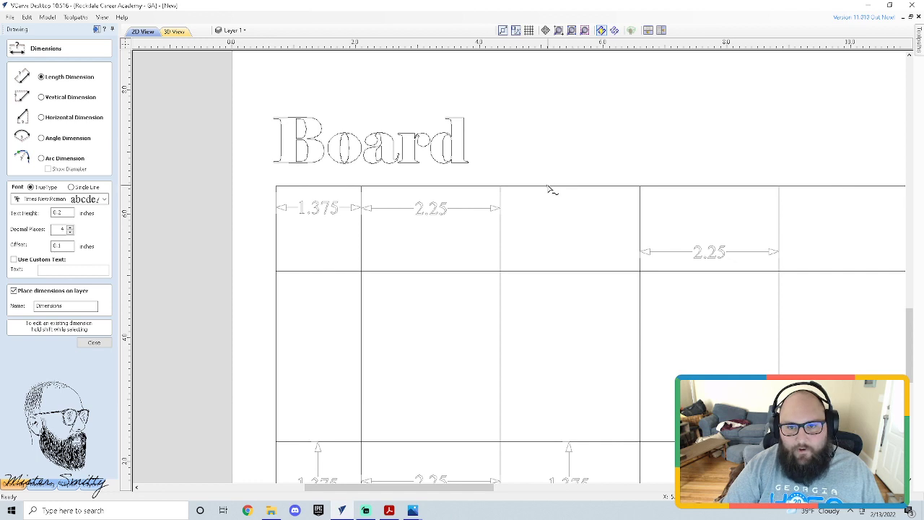
click(549, 271)
click(538, 243)
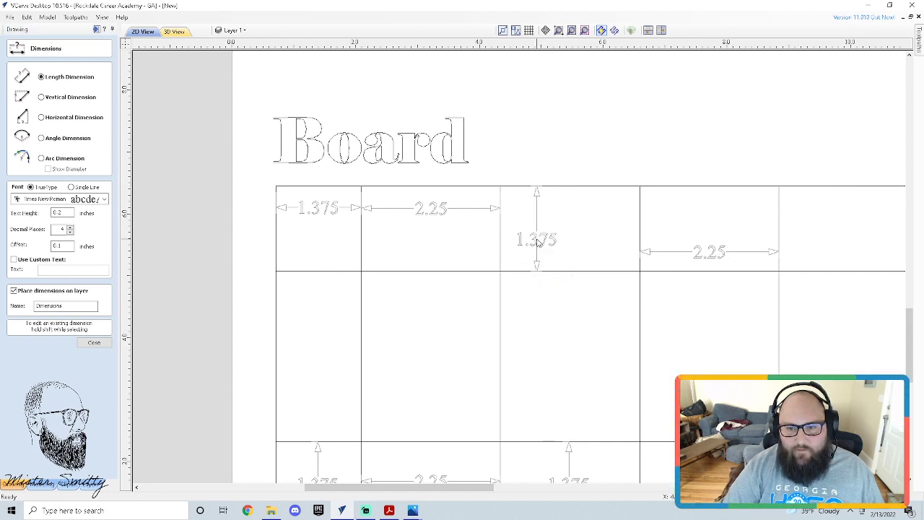
scroll(580, 294, down, 4)
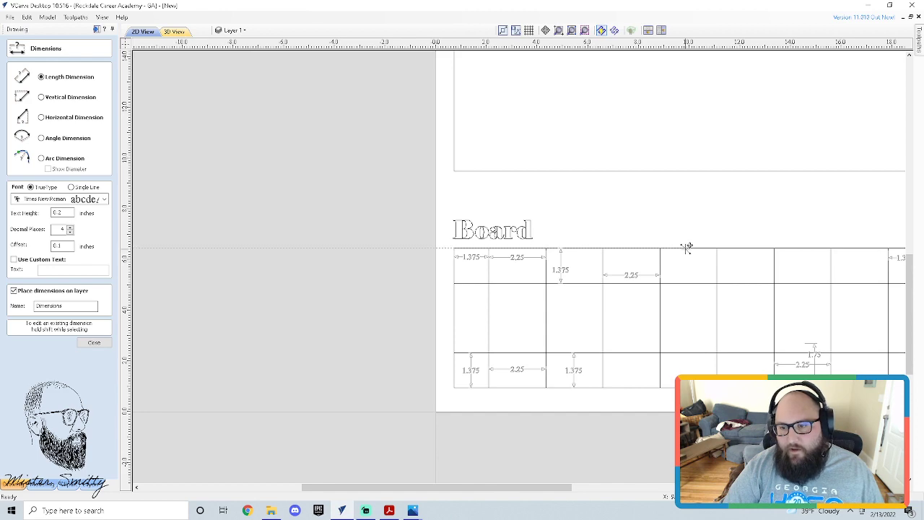
click(688, 283)
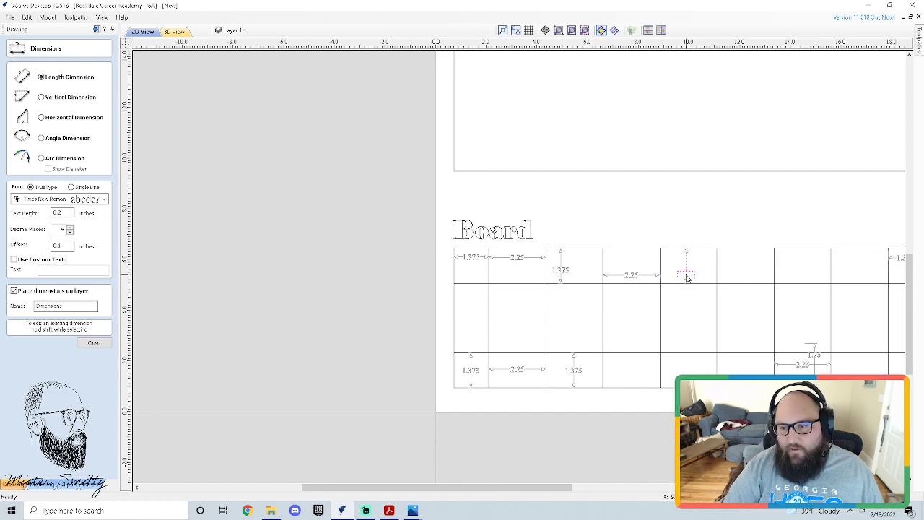
click(688, 276)
middle_drag(768, 290, 499, 291)
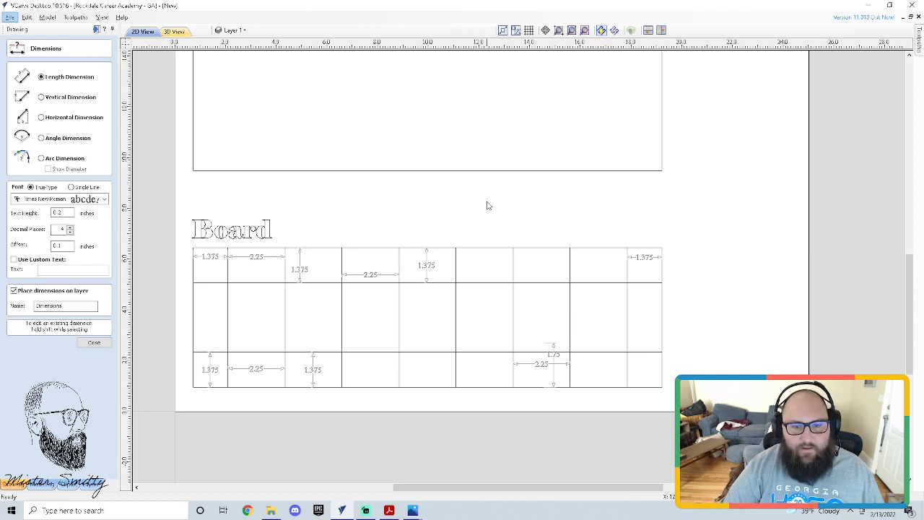
- Add a length dimension for the height of the second cell in the Board's middle row
click(846, 215)
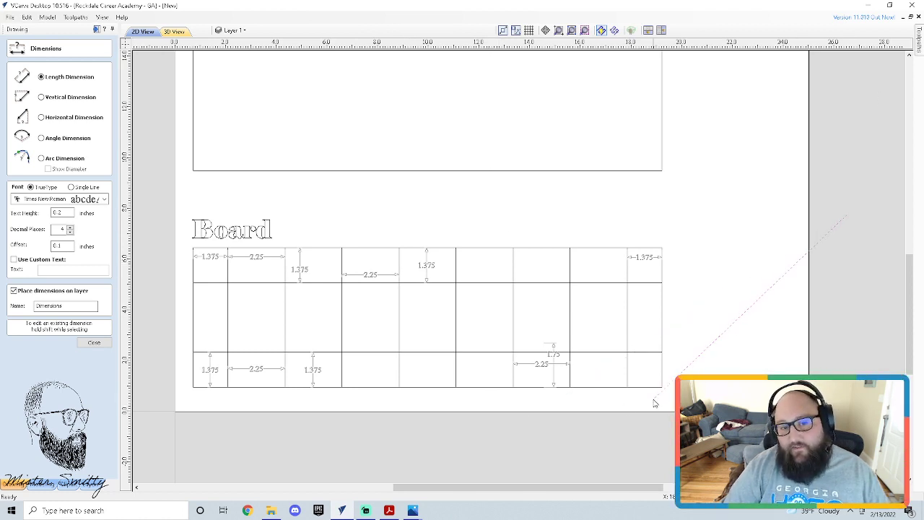
key(Escape)
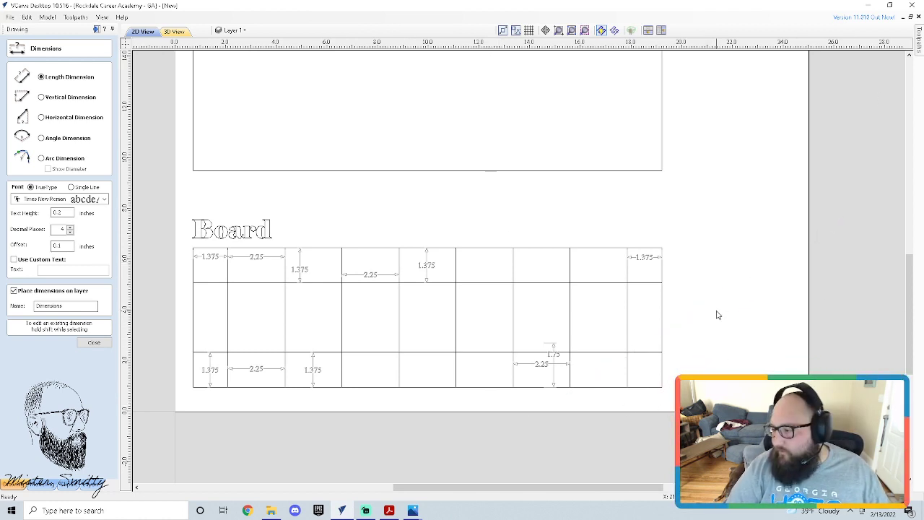
scroll(343, 315, up, 2)
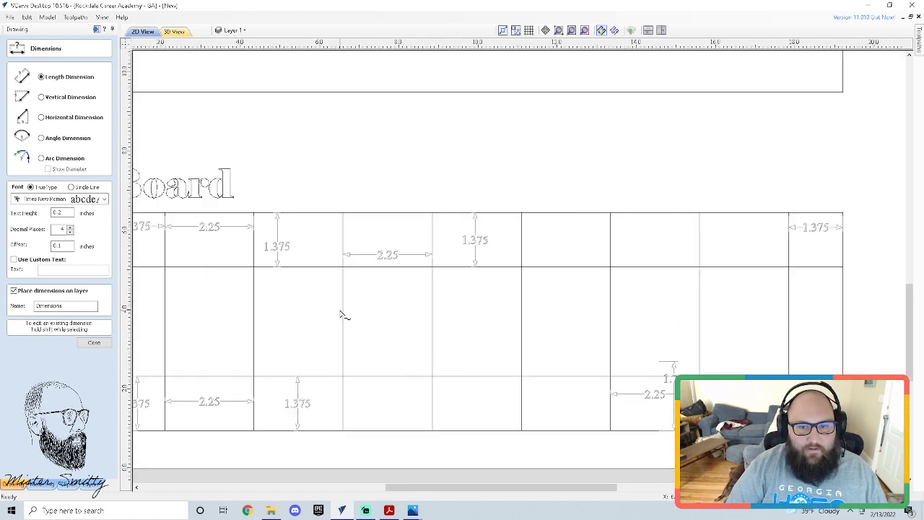
scroll(345, 315, down, 1)
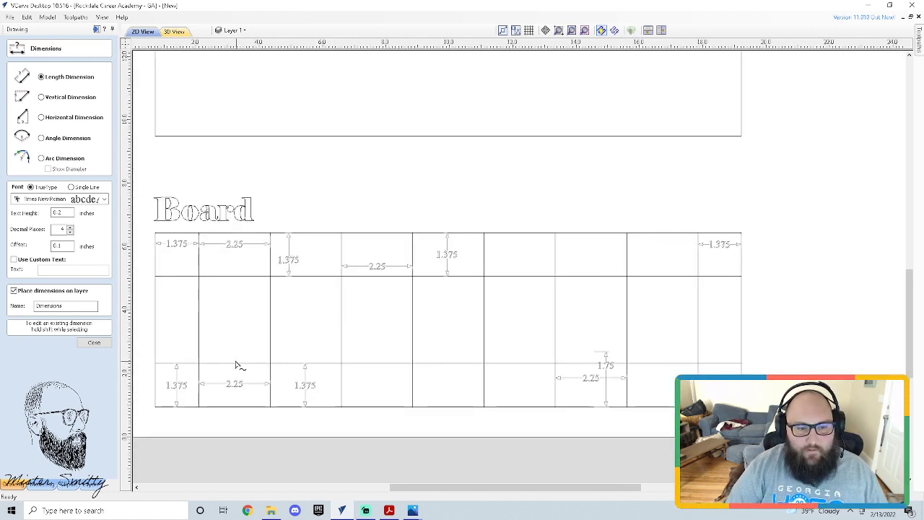
click(233, 277)
click(231, 361)
click(231, 316)
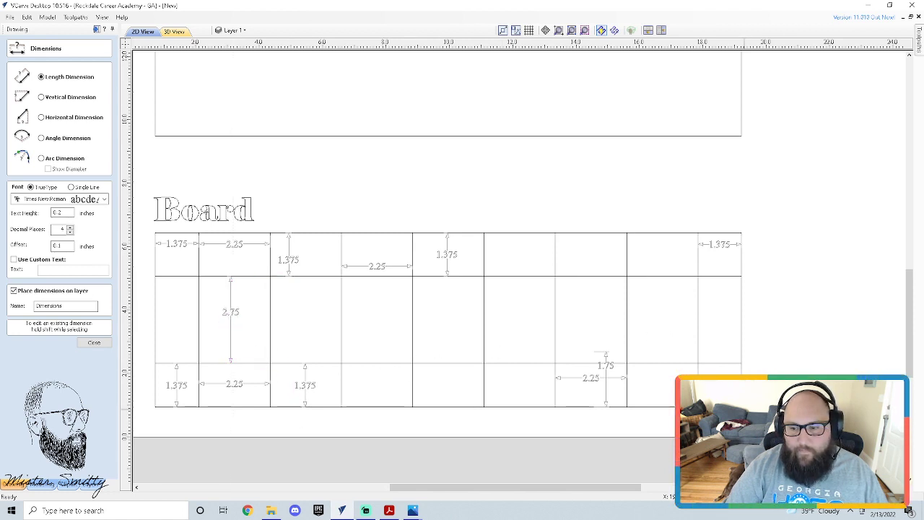
- Add length dimensions for the Board outline's overall height, beside its right edge, and its overall width, below its lower edge
click(741, 233)
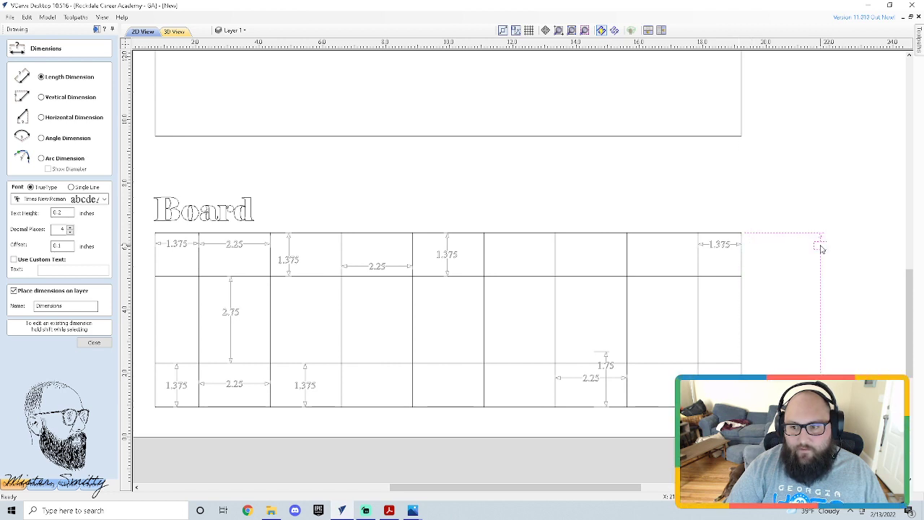
click(780, 328)
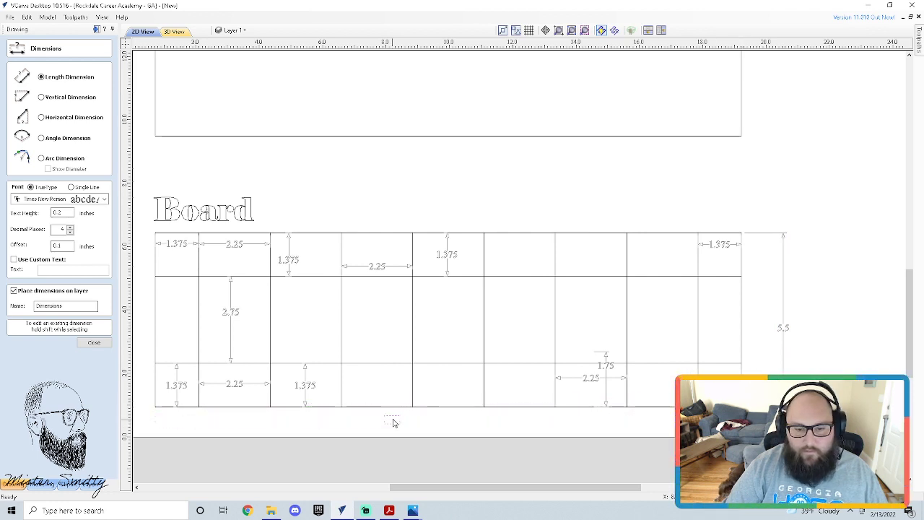
click(421, 421)
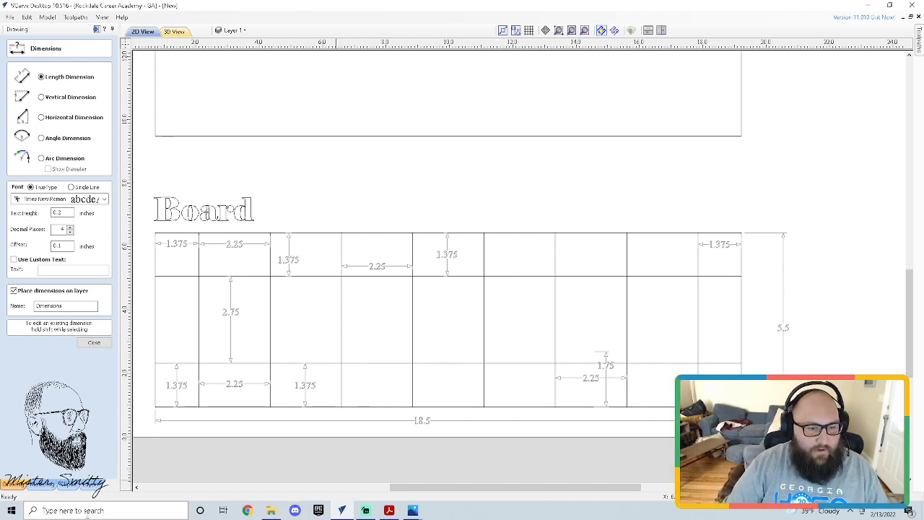
- Launch Paint
click(87, 511)
text(paint)
key(Return)
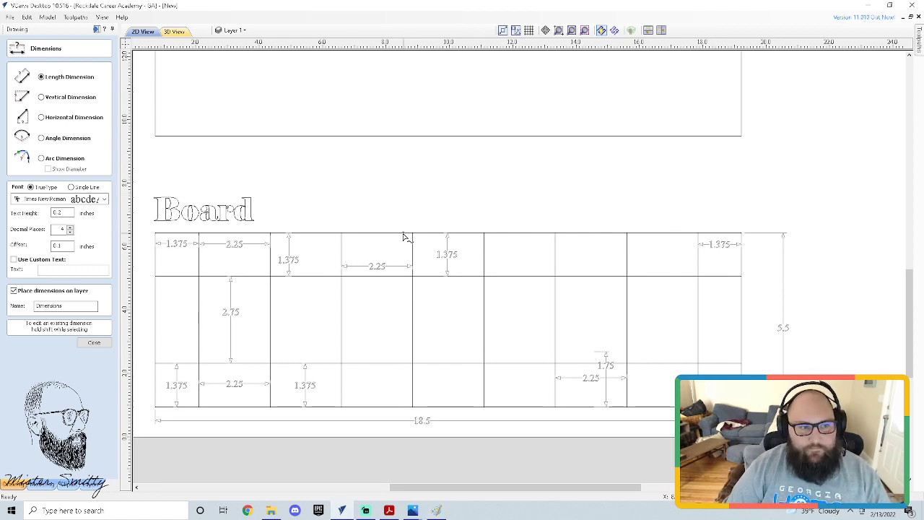
- Draw 1.0-inch-radius circles centred on the second inner vertical guide's upper and lower intersections and on the third and fourth guides' upper intersections
click(94, 342)
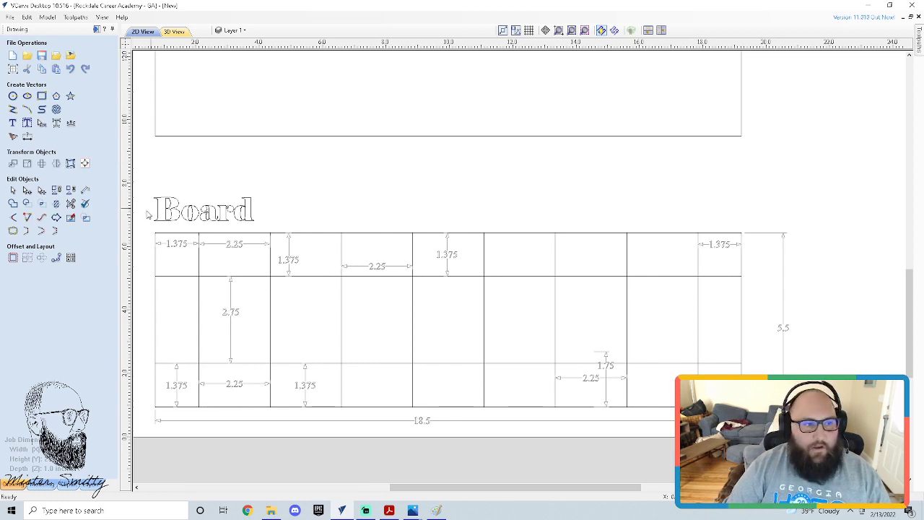
click(12, 95)
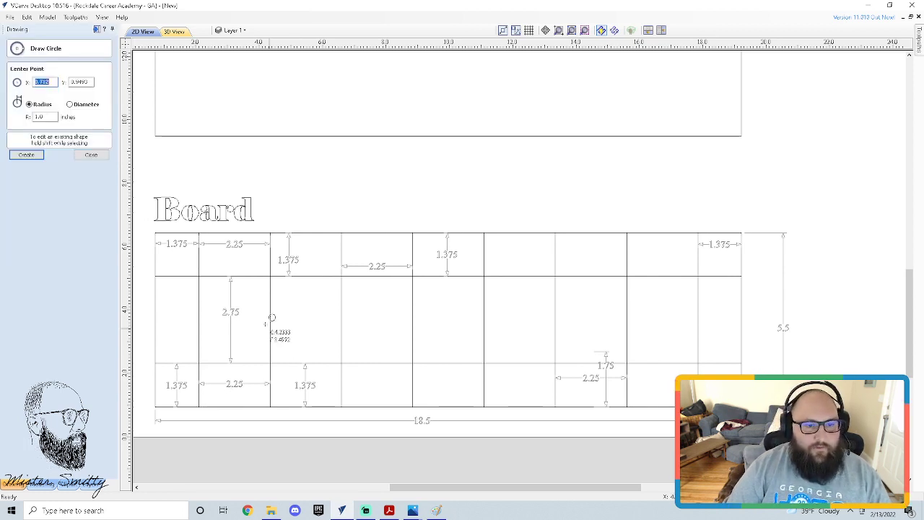
click(272, 277)
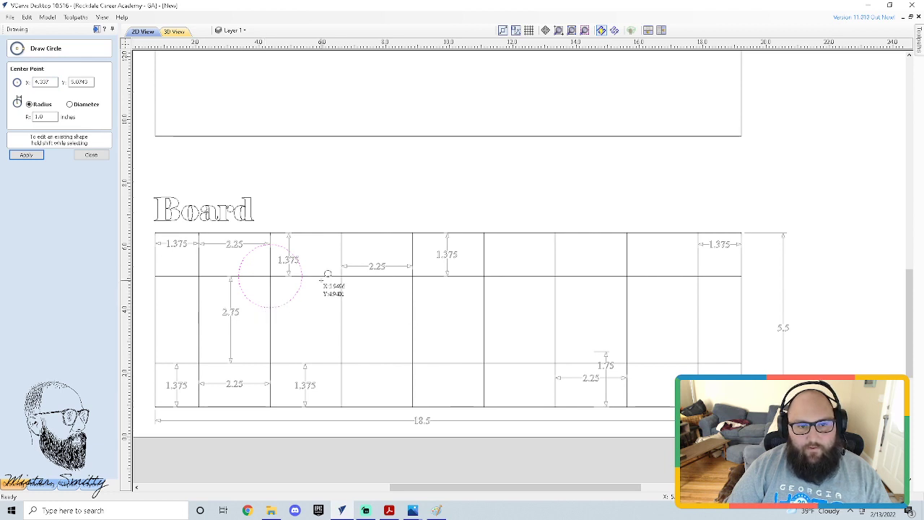
mouse_move(412, 509)
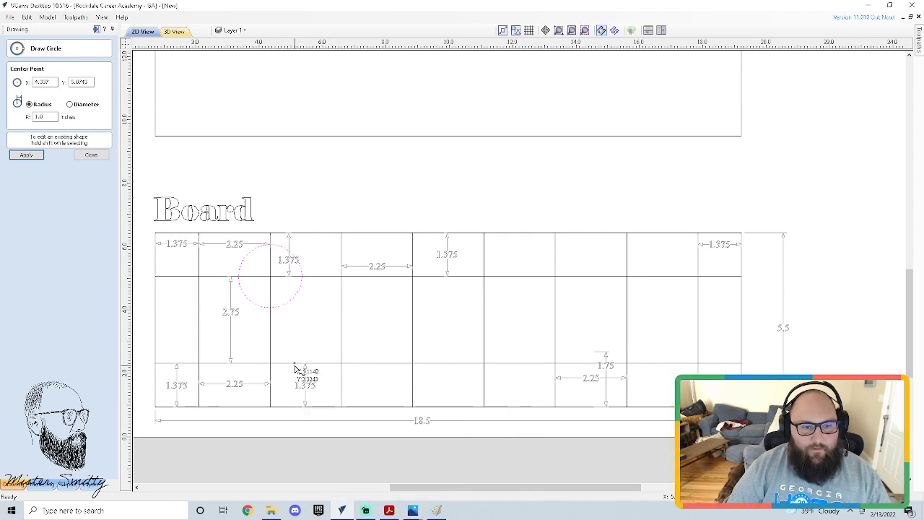
click(270, 362)
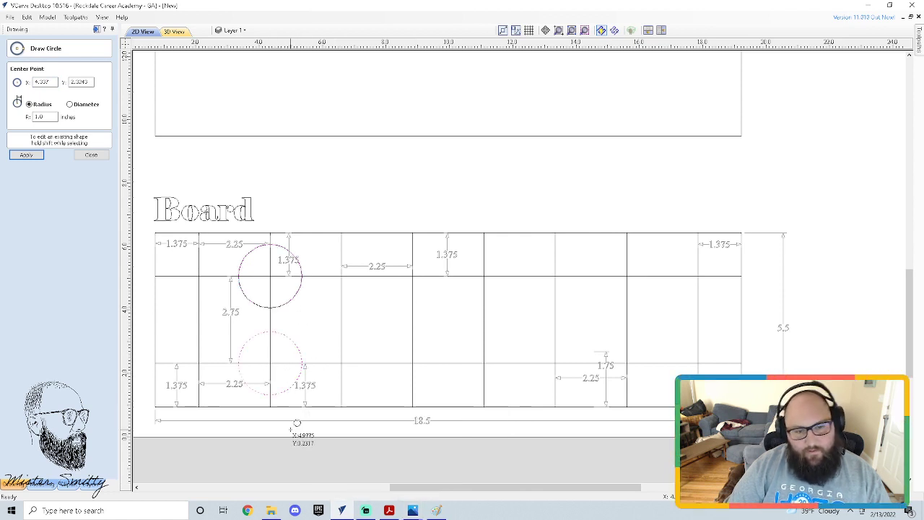
click(343, 274)
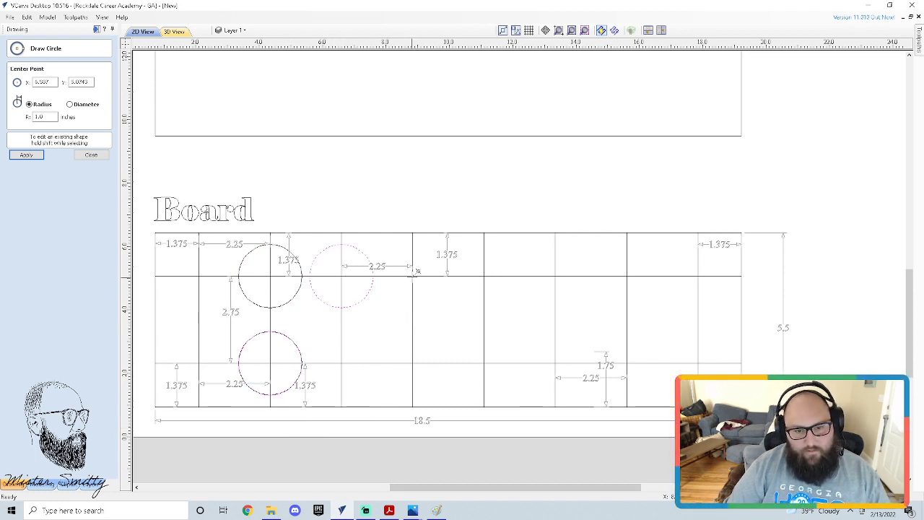
click(415, 273)
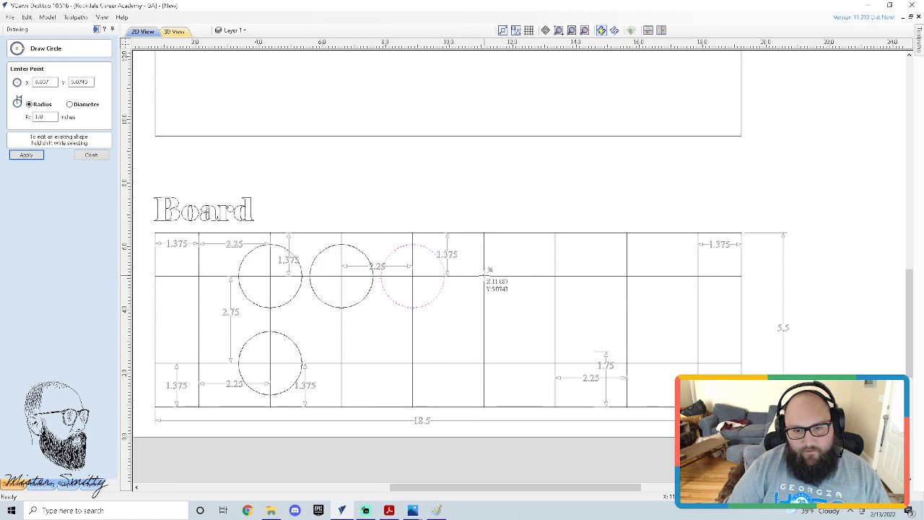
- Place 1-inch-radius circles at the three remaining pit centres of the board's upper row
click(484, 275)
click(555, 273)
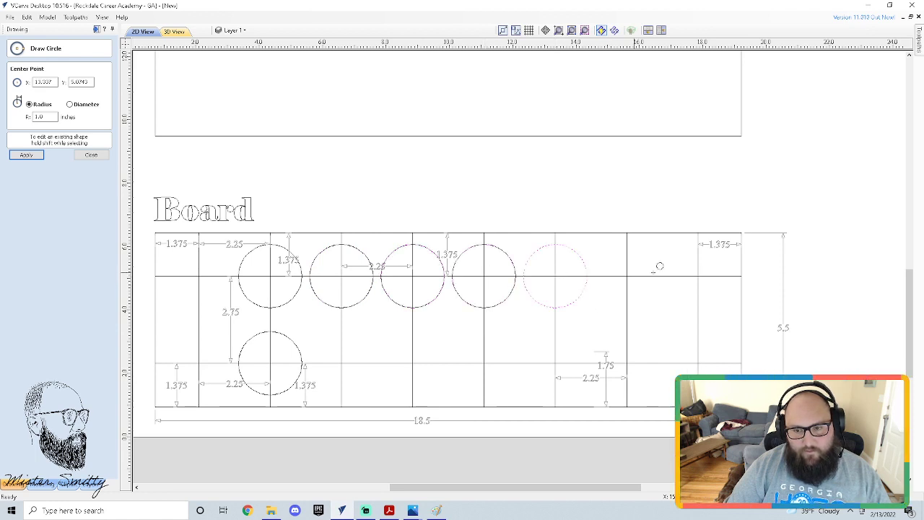
click(627, 276)
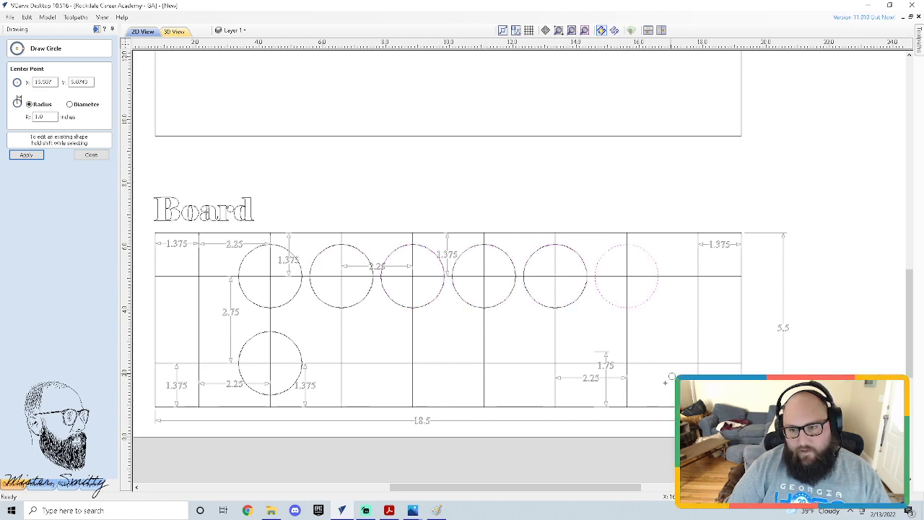
- Place 1-inch-radius circles at the five remaining pit centres of the board's lower row
click(626, 363)
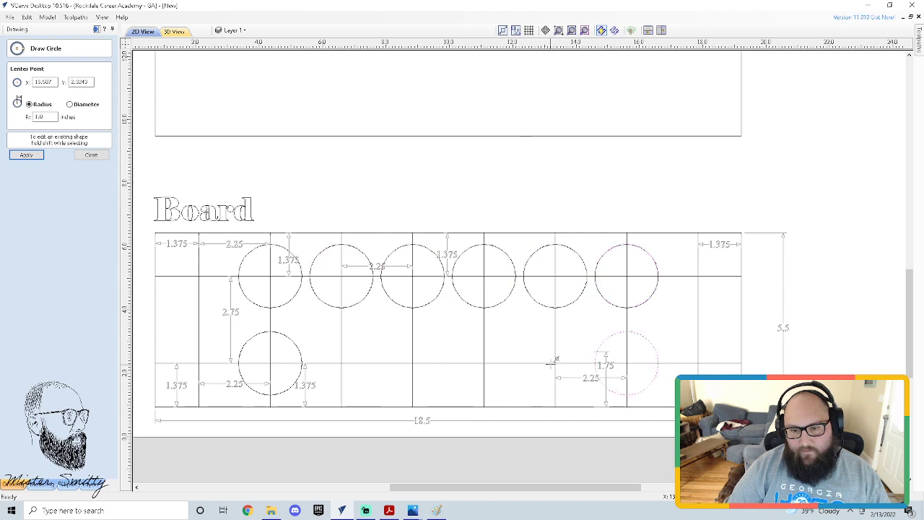
click(555, 362)
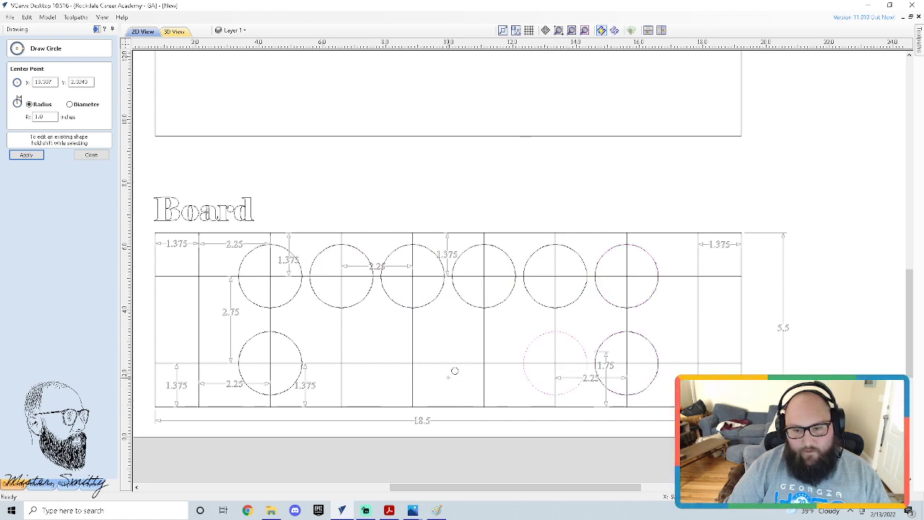
click(484, 363)
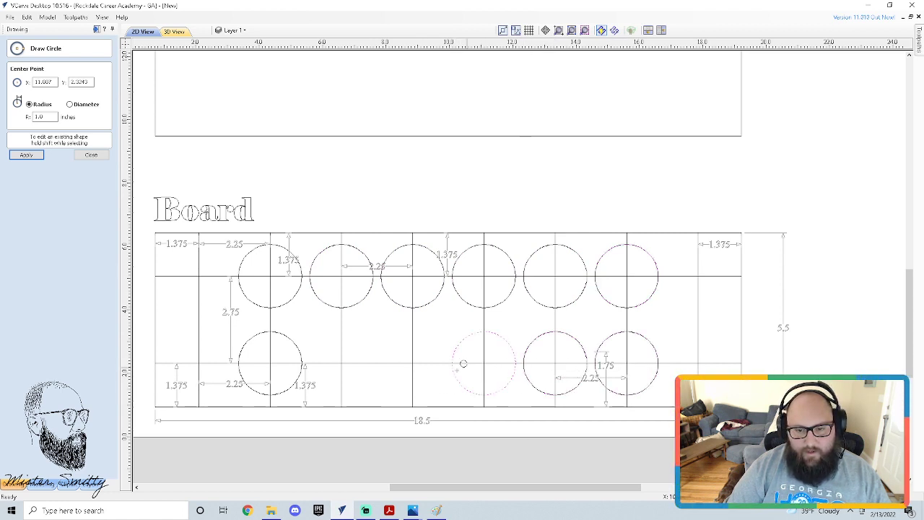
click(412, 363)
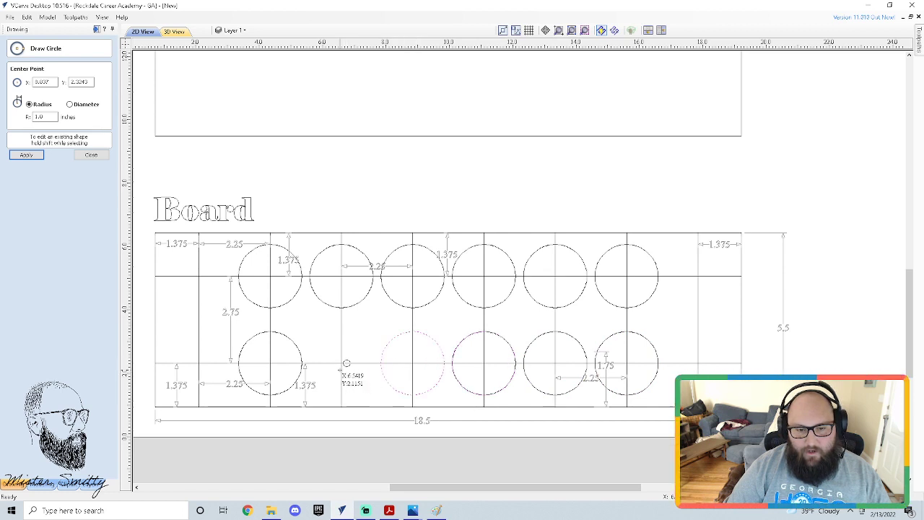
click(341, 363)
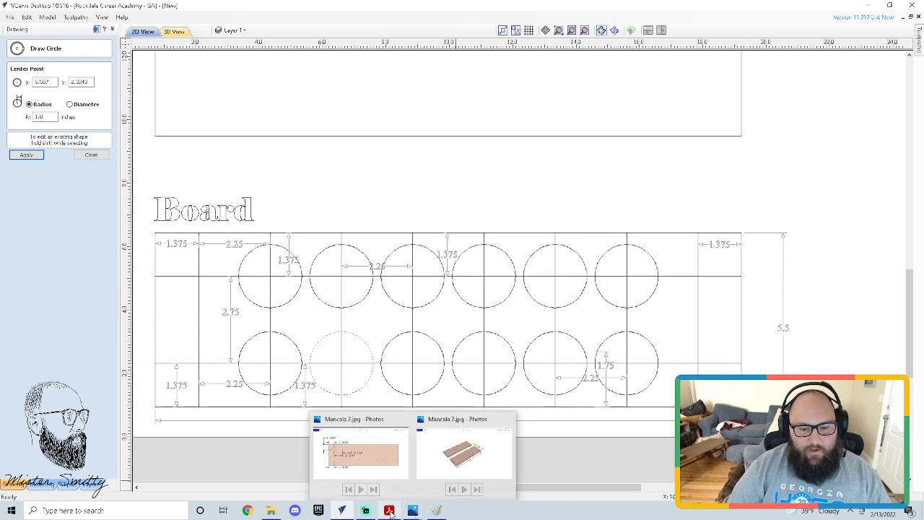
- Switch to the Mancala instructions PDF in Adobe Acrobat, examine the pictured board's pits and stores, and return to VCarve
click(389, 511)
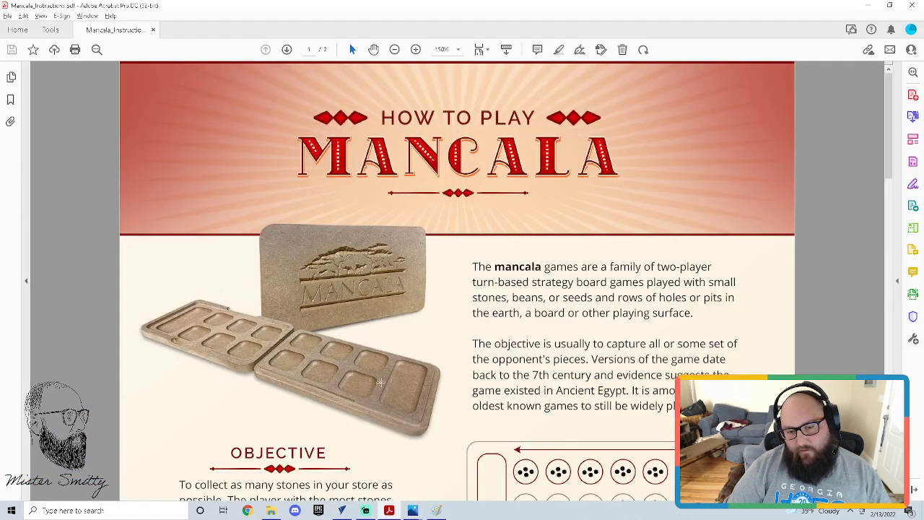
scroll(271, 368, down, 1)
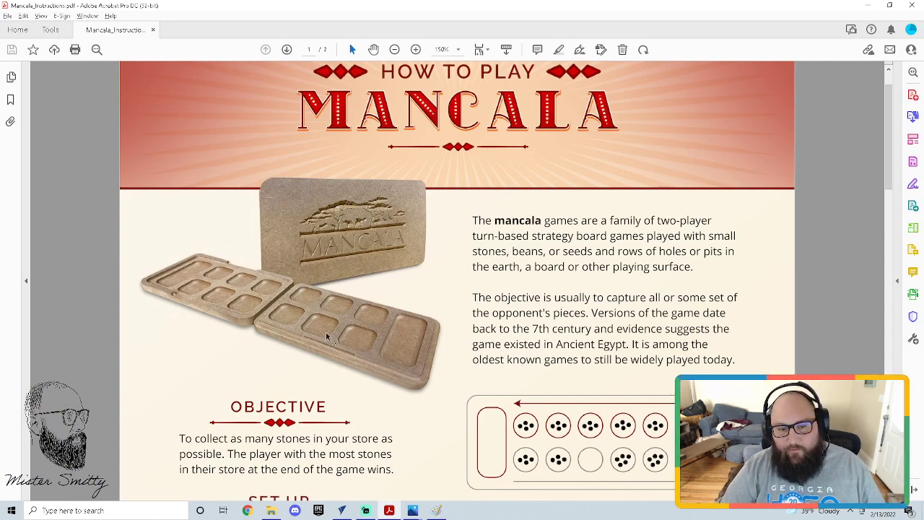
key(alt+Tab)
key(alt+Tab)
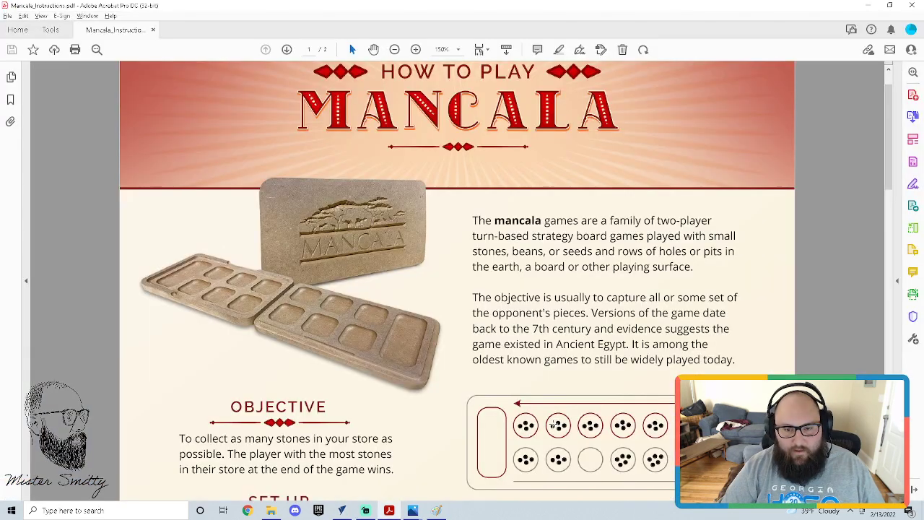
key(alt+Tab)
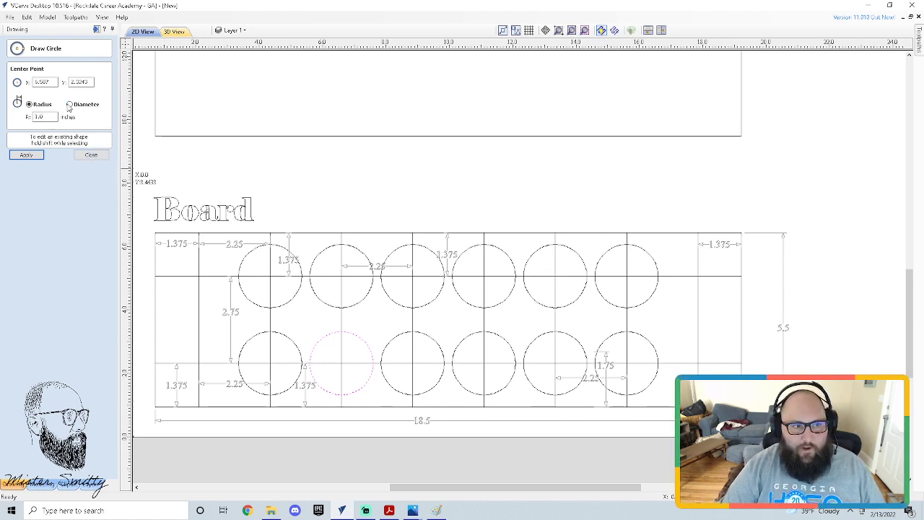
- Finish drawing circles, keeping the size defined by radius, and start the Dimensions tool for a length dimension
click(69, 106)
click(45, 106)
click(89, 158)
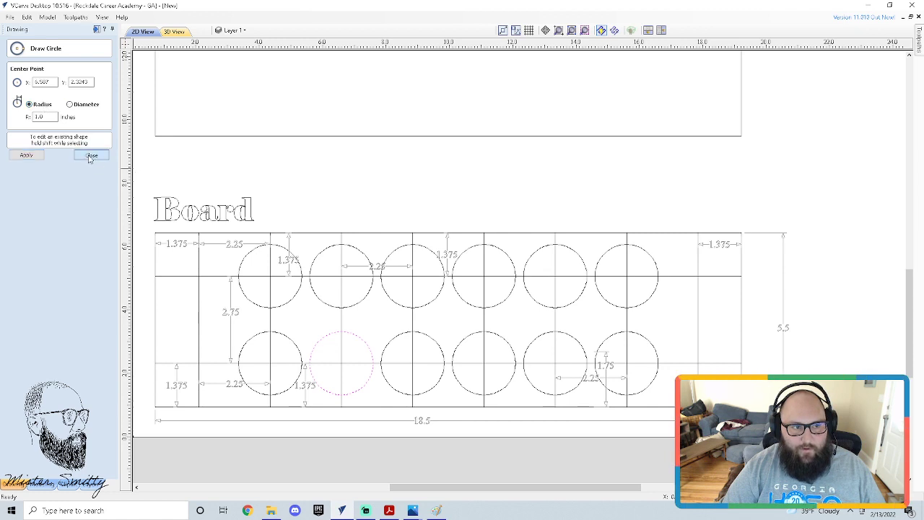
click(27, 137)
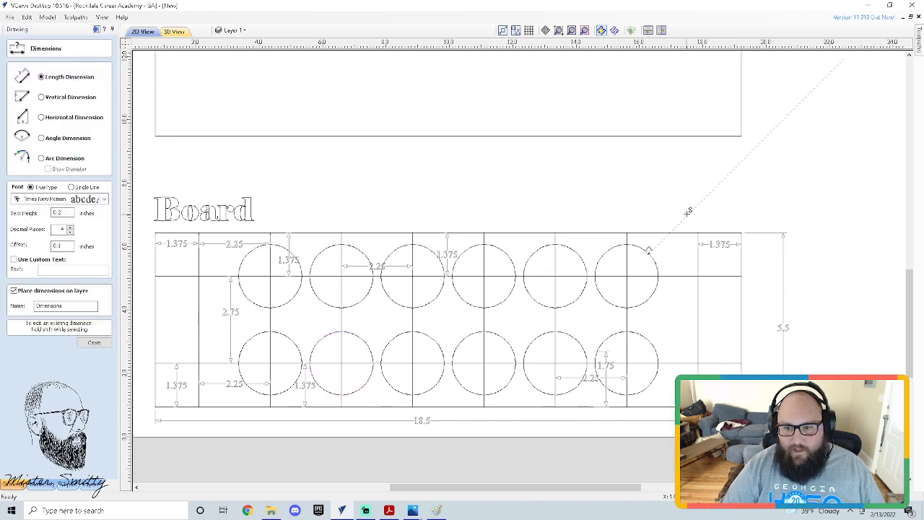
click(665, 201)
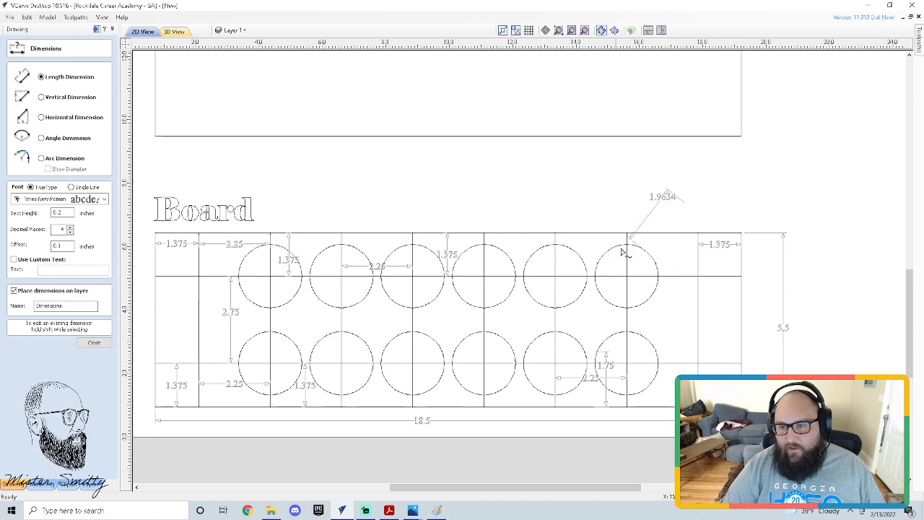
scroll(644, 258, up, 6)
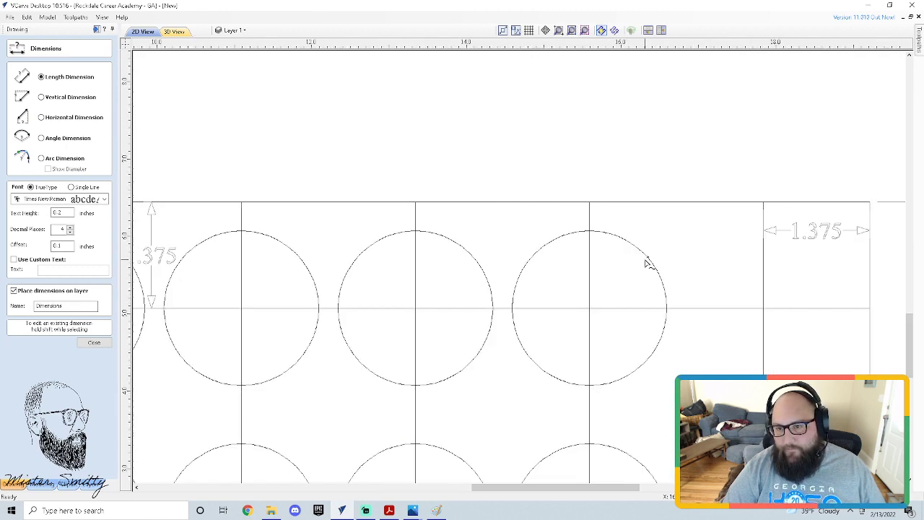
click(691, 101)
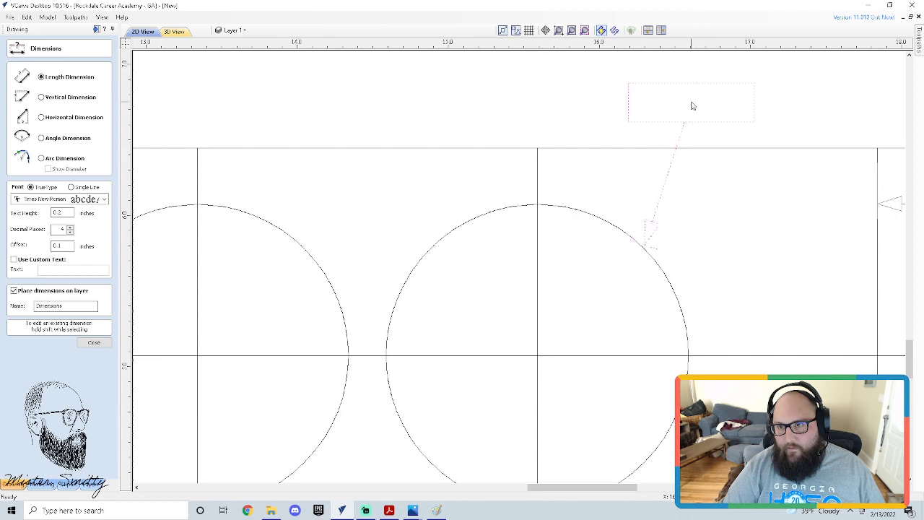
key(ctrl+z)
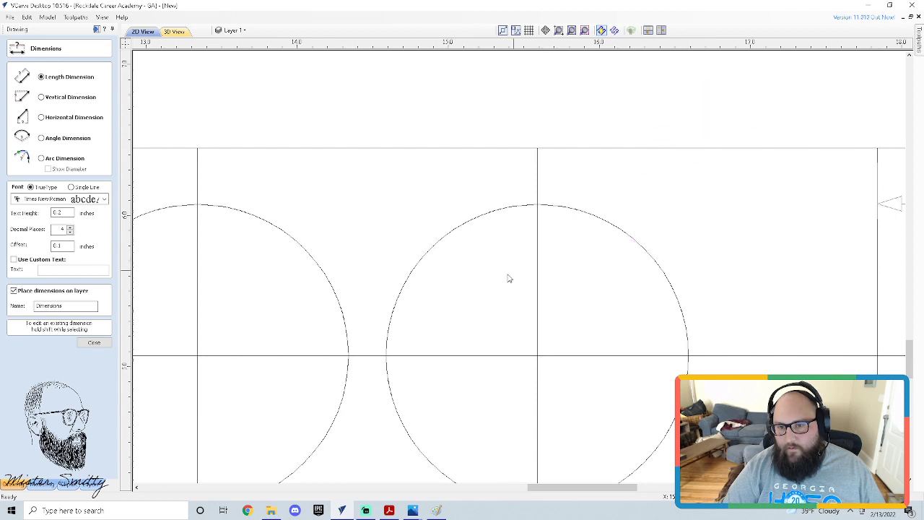
- Dimension the radius of the rightmost upper-row circle from its edge to its centre, placing the text above it
click(387, 354)
click(535, 358)
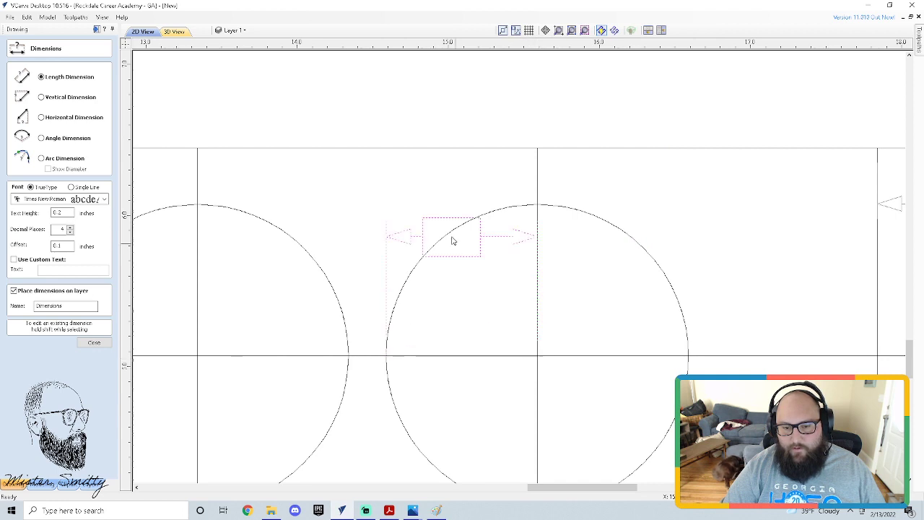
click(451, 130)
- Dimension the full width of the second circle from the right in the upper row above the board, and finish dimensioning
scroll(487, 332, down, 3)
scroll(478, 296, down, 3)
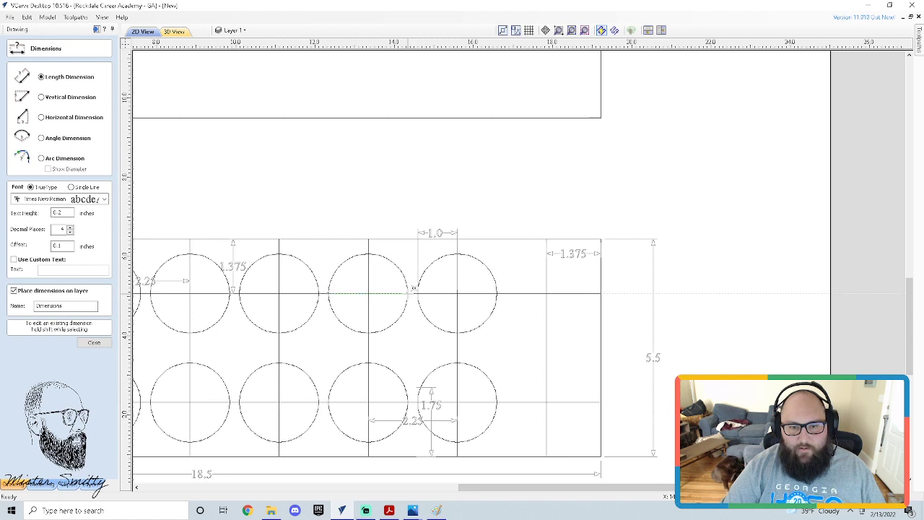
click(410, 291)
click(365, 203)
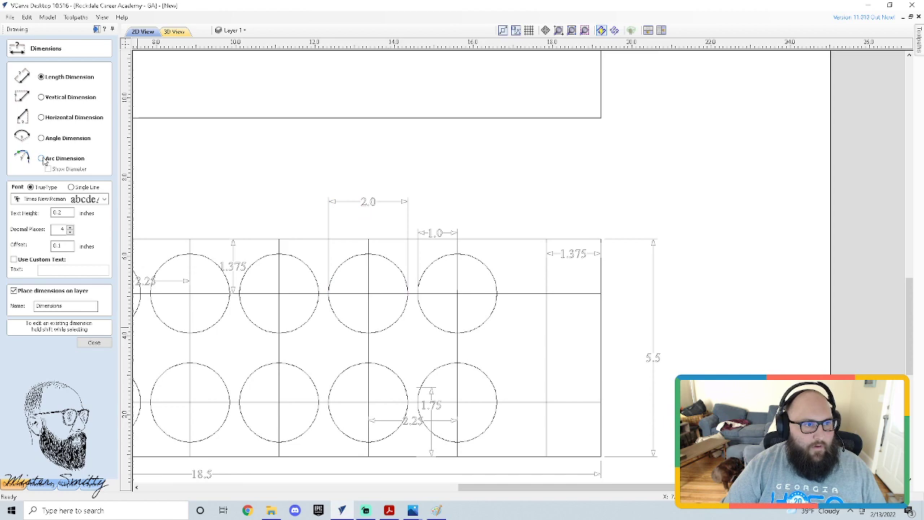
scroll(525, 324, down, 3)
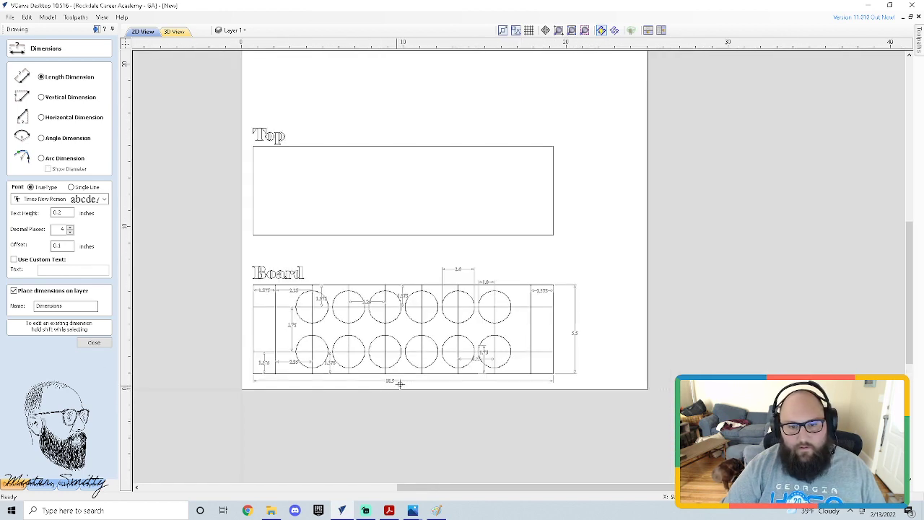
scroll(400, 383, up, 3)
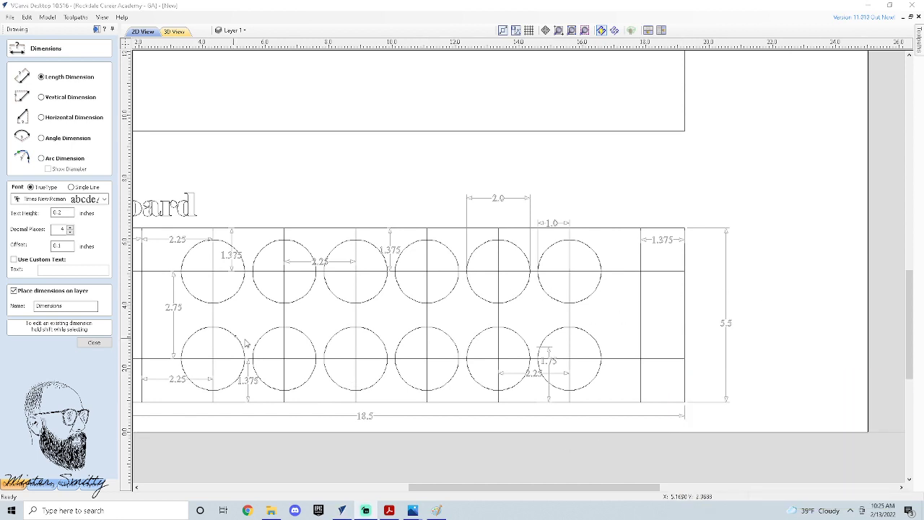
middle_drag(271, 334, 366, 321)
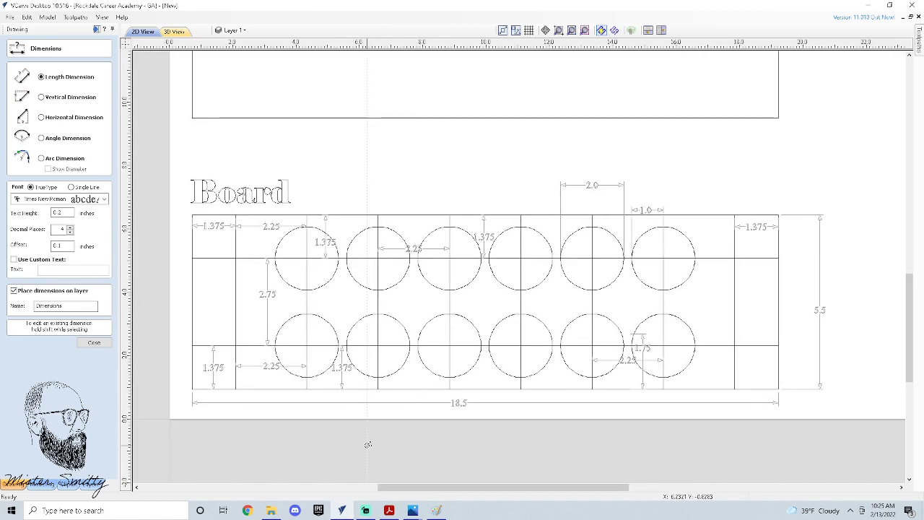
click(368, 448)
scroll(441, 460, up, 1)
scroll(441, 459, down, 1)
click(97, 344)
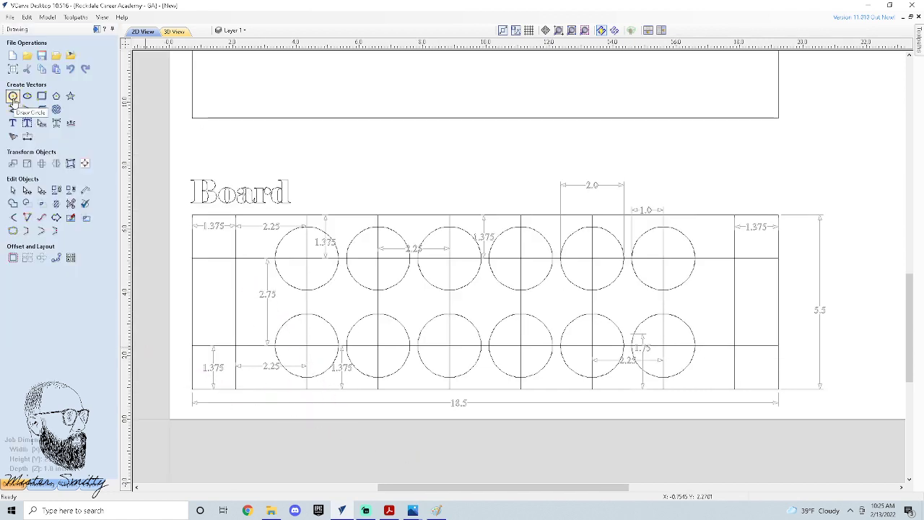
- Draw 1-inch-radius circles centred on the four outermost grid intersections, two at each end of the board, for the stores
click(13, 97)
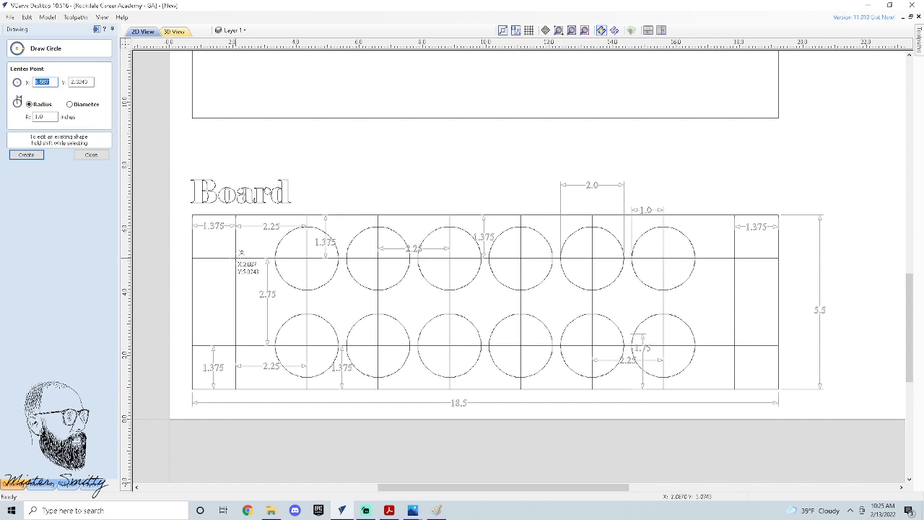
click(240, 253)
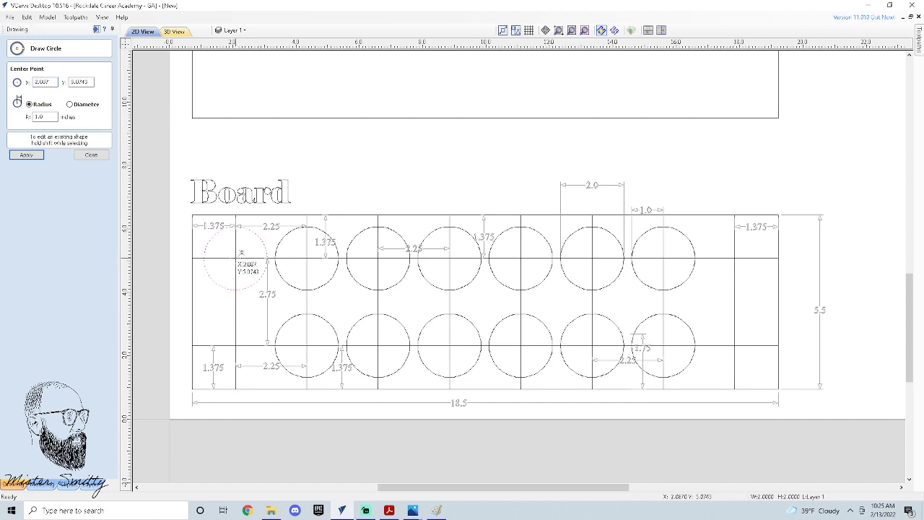
click(240, 345)
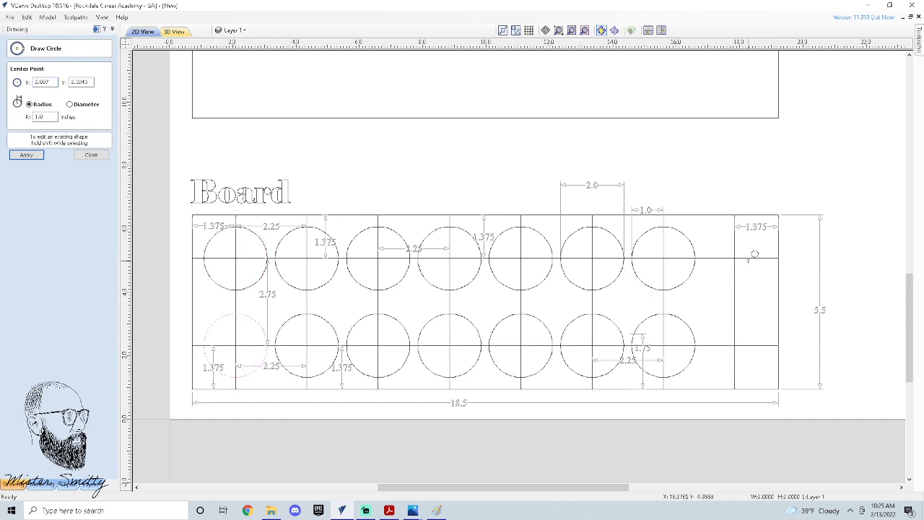
click(734, 257)
click(735, 345)
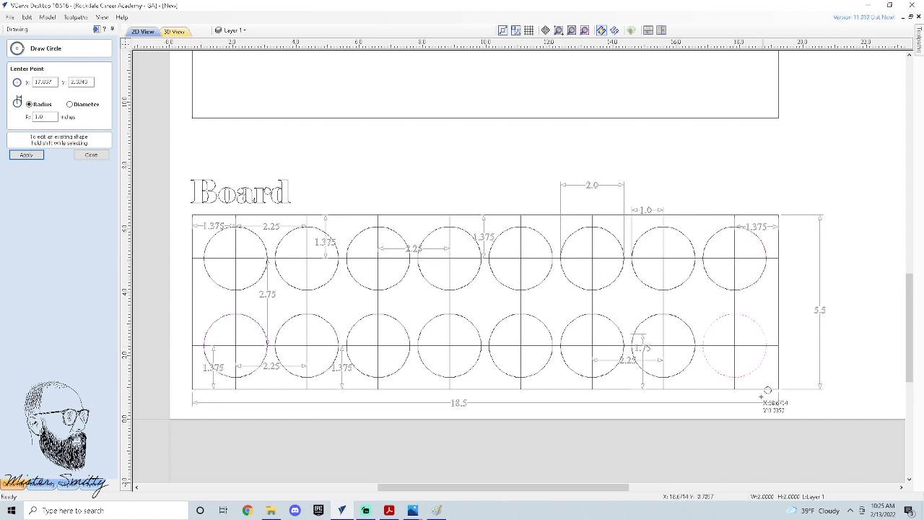
click(79, 156)
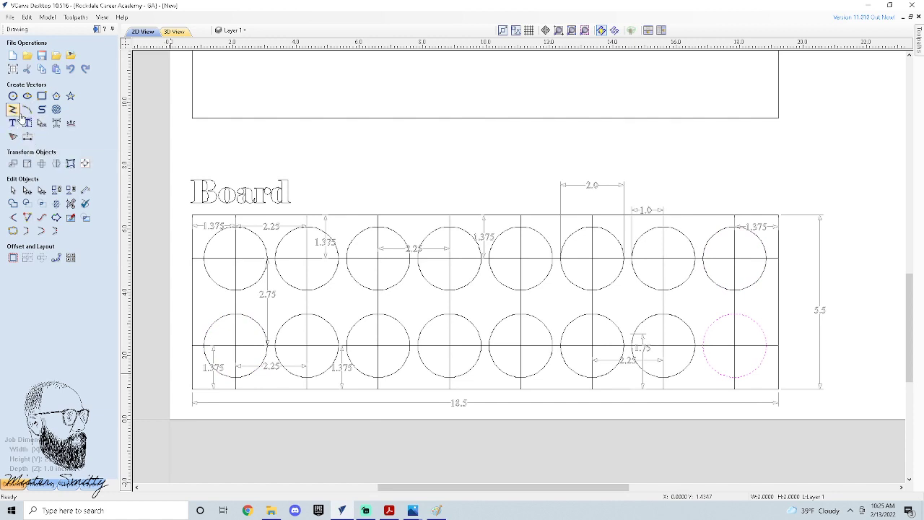
- Draw a vertical line joining the outer edges of the two circles at the board's left end
click(12, 111)
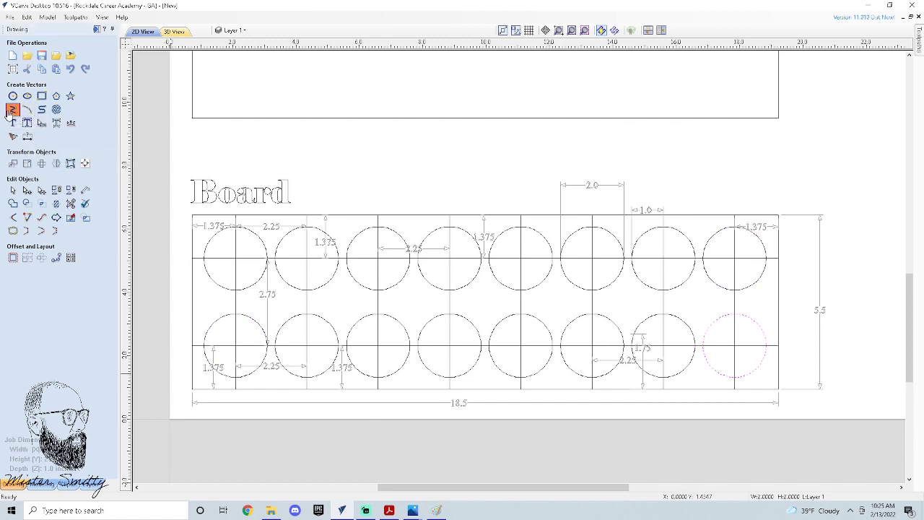
scroll(212, 265, up, 3)
click(207, 257)
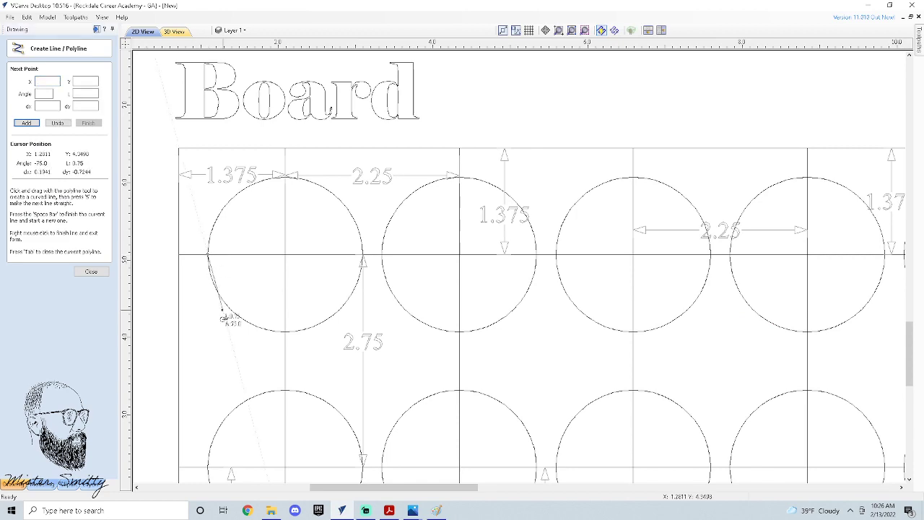
scroll(217, 433, down, 3)
scroll(215, 429, up, 5)
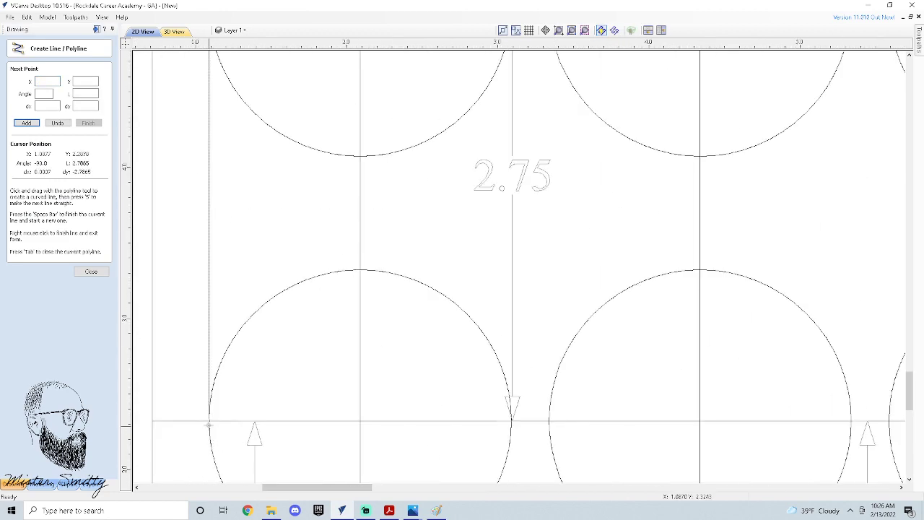
click(212, 422)
scroll(213, 422, down, 4)
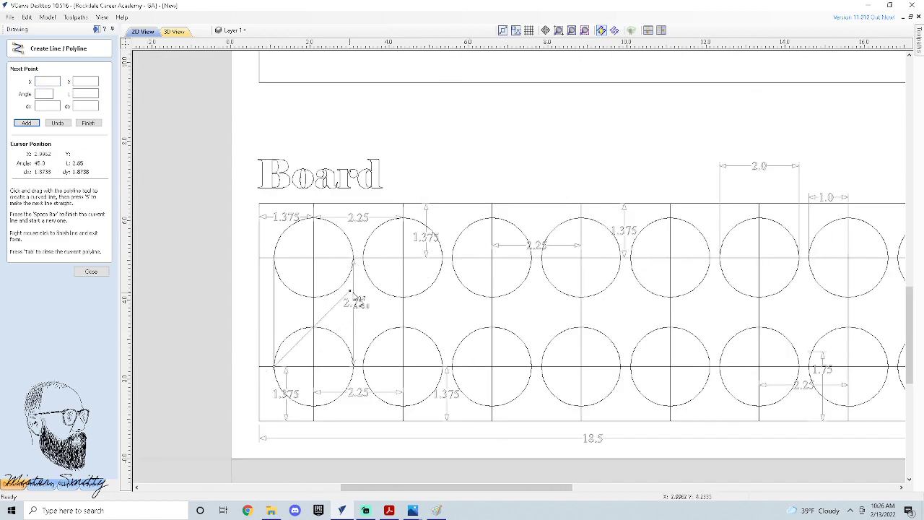
right_click(353, 296)
- Draw a vertical line joining the inner edges of the two circles at the board's left end
scroll(354, 289, up, 4)
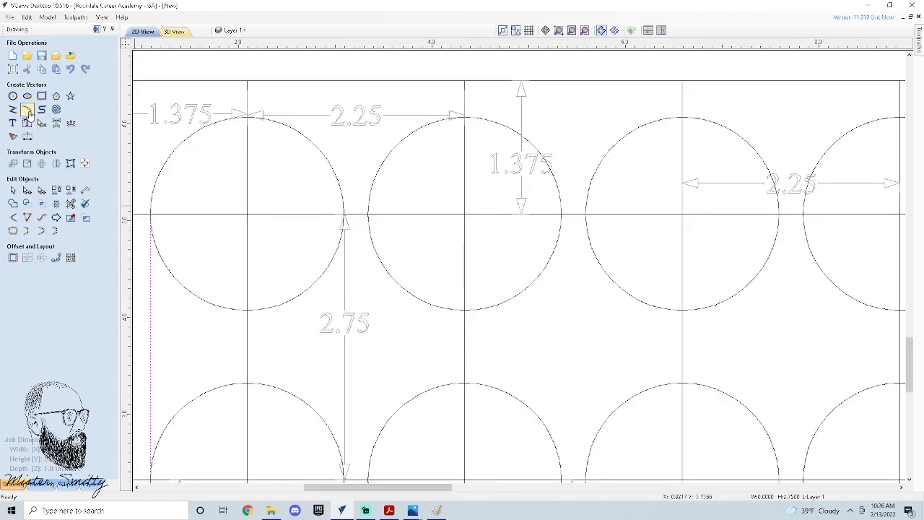
click(12, 109)
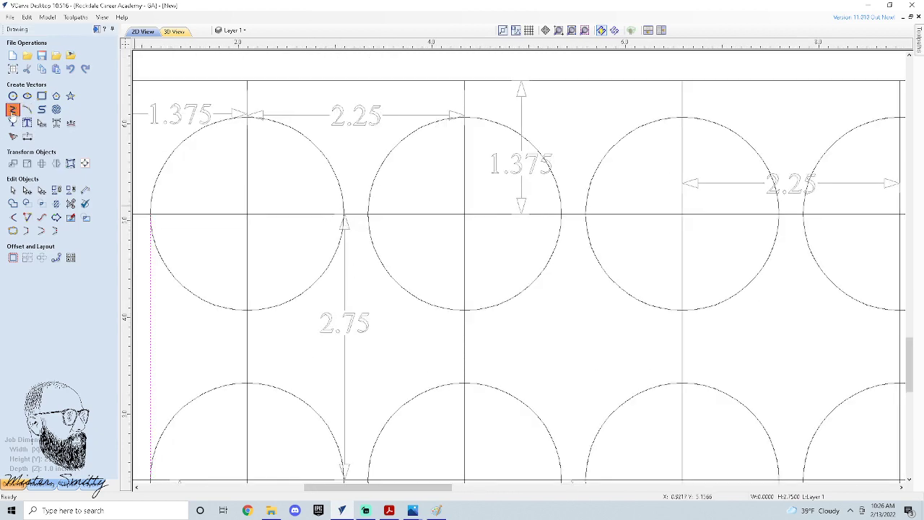
click(347, 215)
scroll(350, 231, down, 4)
scroll(365, 381, up, 4)
scroll(334, 386, up, 3)
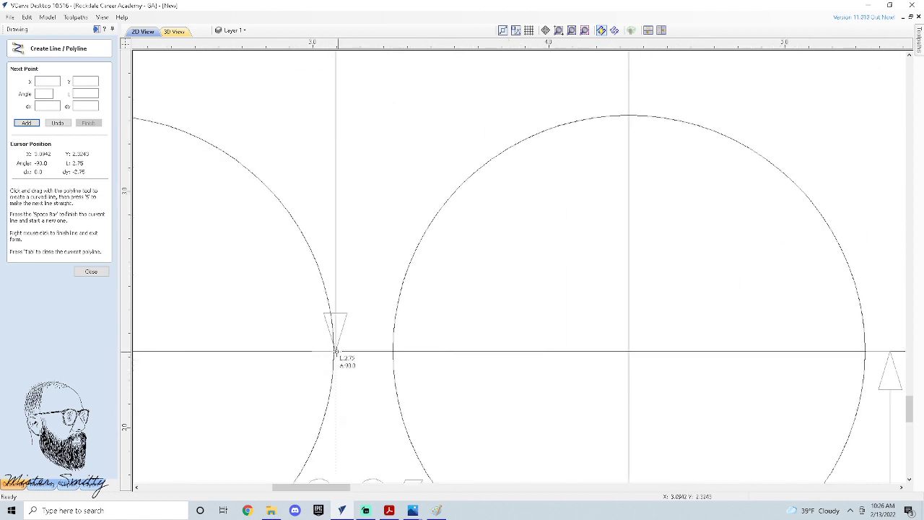
click(336, 355)
scroll(332, 358, down, 5)
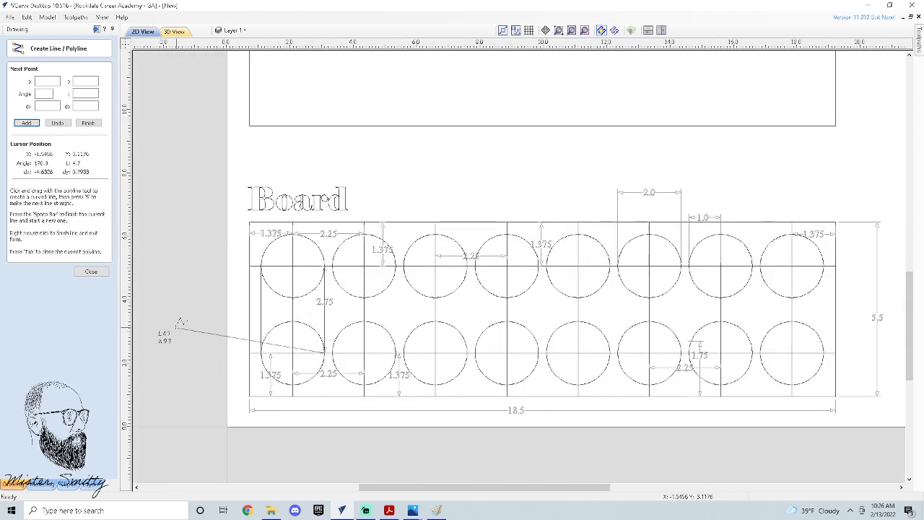
scroll(175, 319, up, 2)
right_click(219, 410)
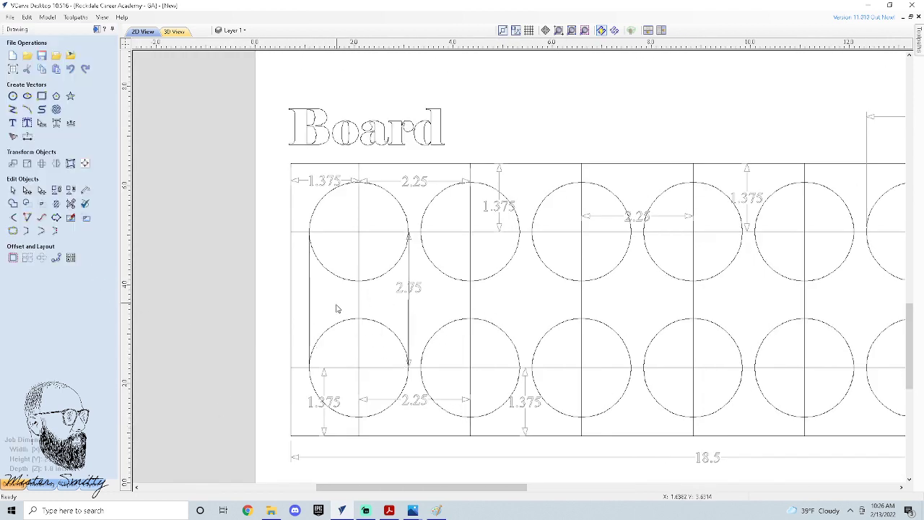
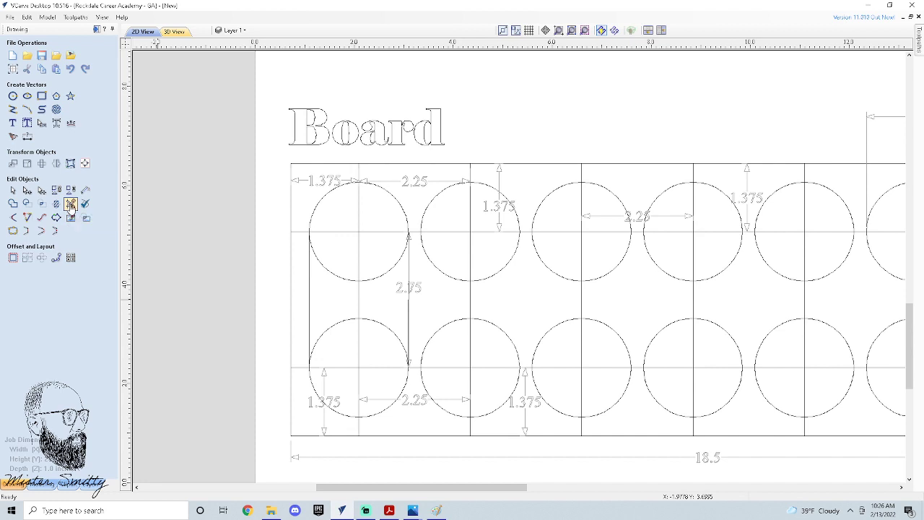
- Trim away the facing inner arcs of the two left-end circles to form a rounded store outline, rejoining the trimmed sections
click(70, 205)
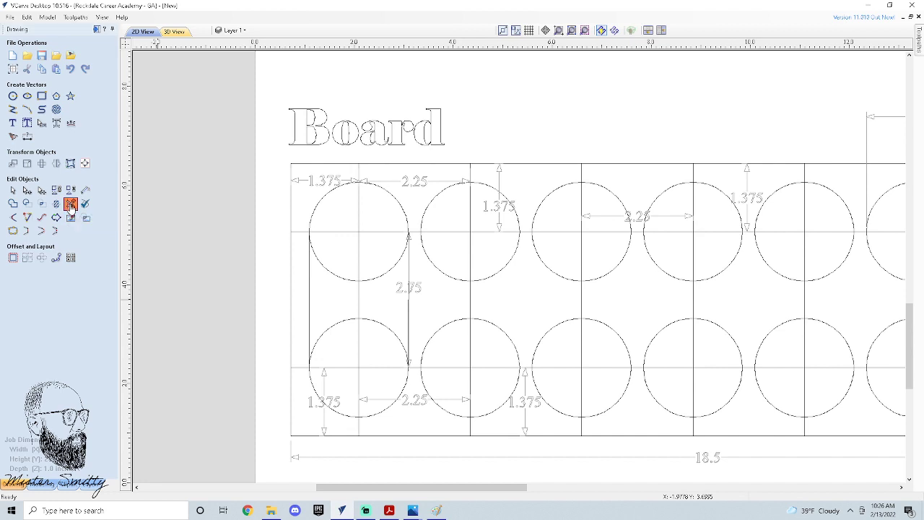
click(374, 282)
click(391, 333)
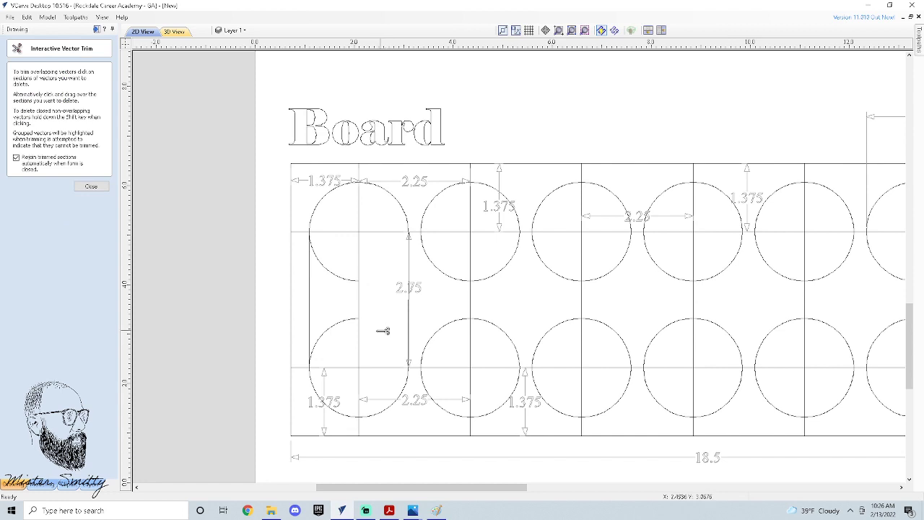
click(349, 283)
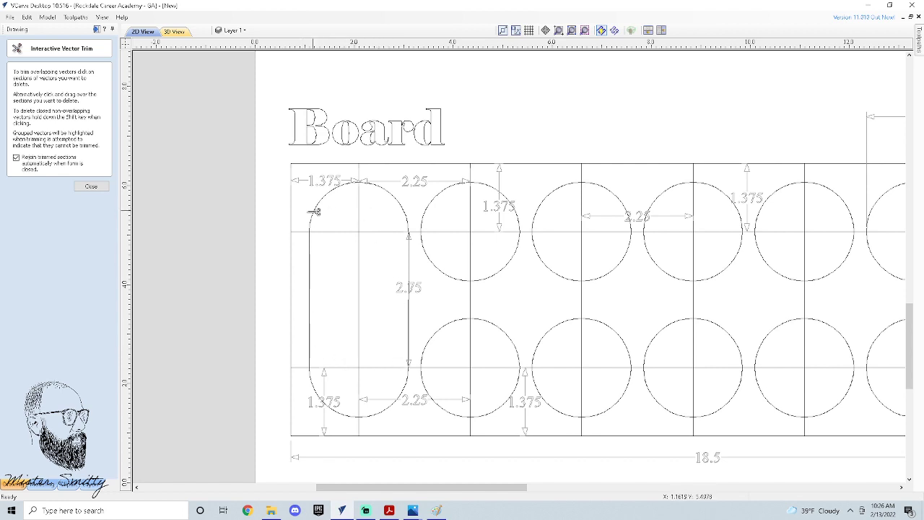
click(94, 187)
- Draw a vertical line joining the inner edges of the two circles at the board's right end
scroll(601, 324, down, 5)
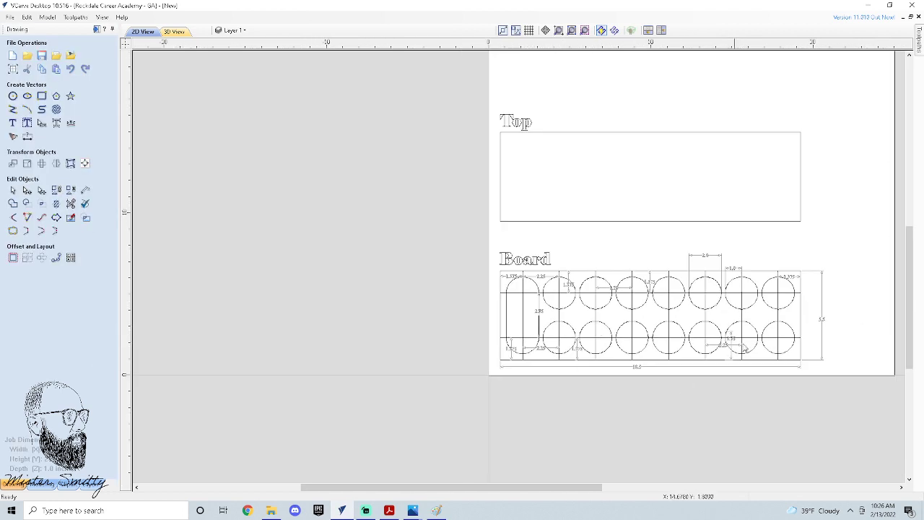
scroll(831, 339, up, 1)
scroll(811, 329, up, 2)
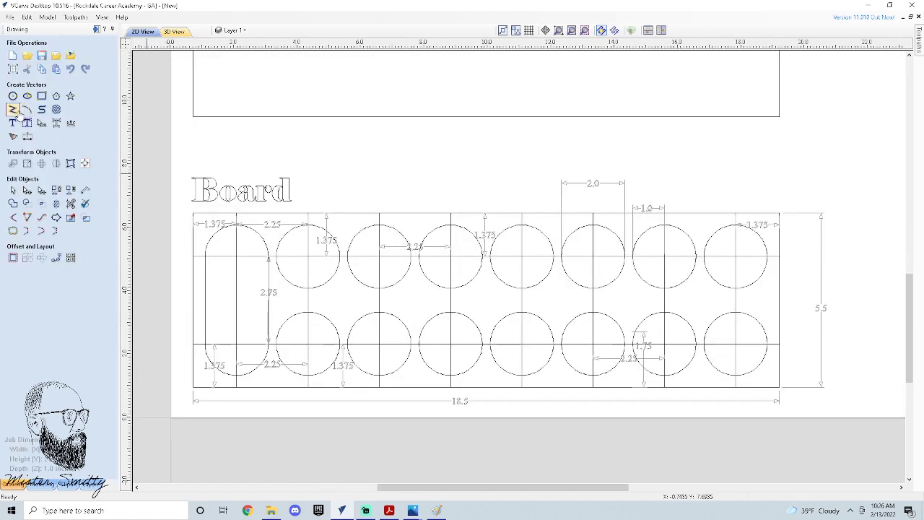
click(12, 109)
scroll(778, 285, up, 4)
scroll(794, 303, down, 4)
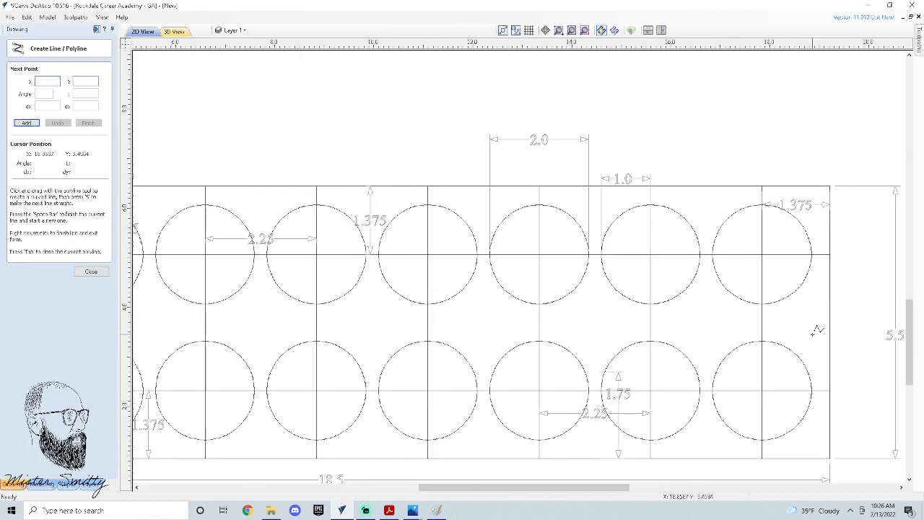
scroll(788, 340, up, 3)
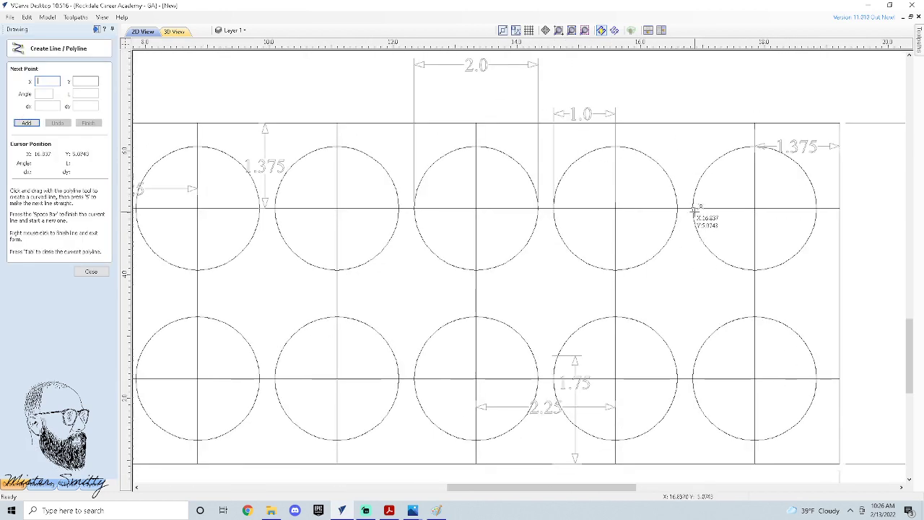
click(693, 208)
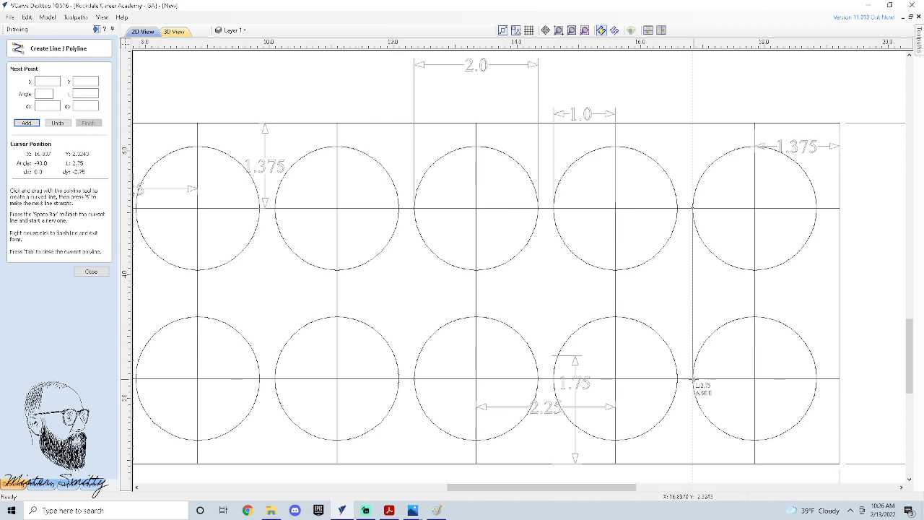
click(694, 378)
right_click(696, 383)
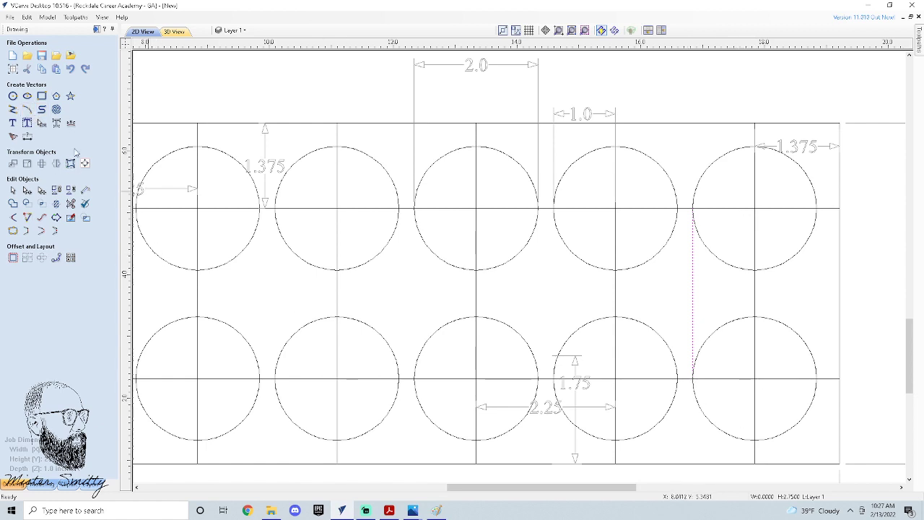
- Draw a vertical line joining the outer edges of the two circles at the board's right end
click(13, 109)
click(820, 208)
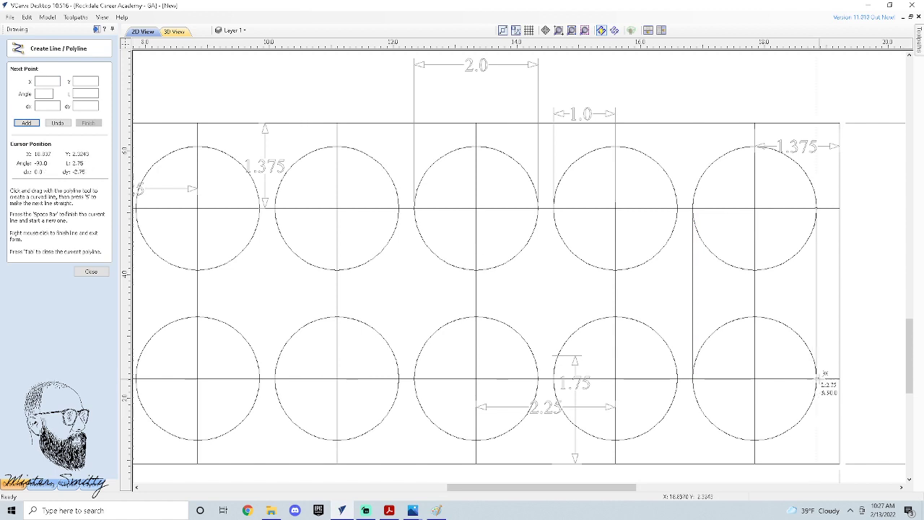
click(823, 374)
right_click(807, 435)
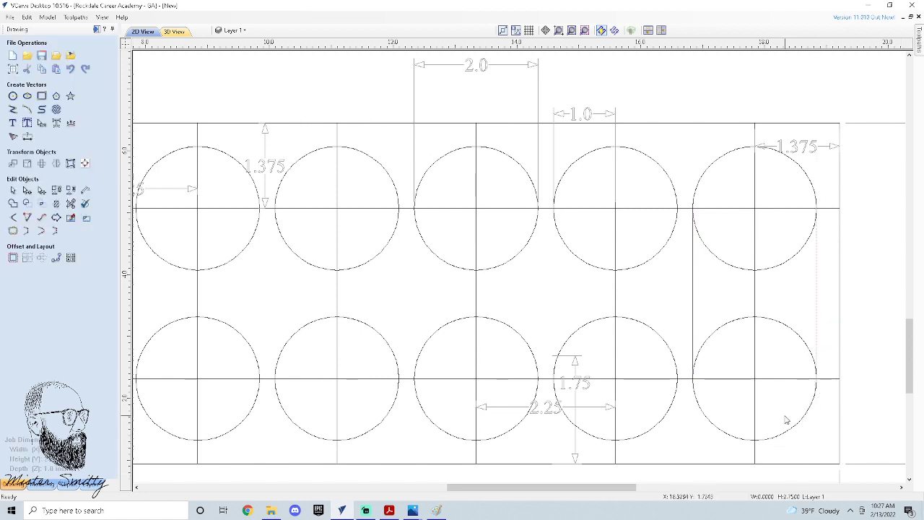
- Trim away the facing inner arcs of the two right-end circles, keeping both straight sides, to form the second store outline
click(70, 203)
scroll(859, 352, up, 3)
click(831, 356)
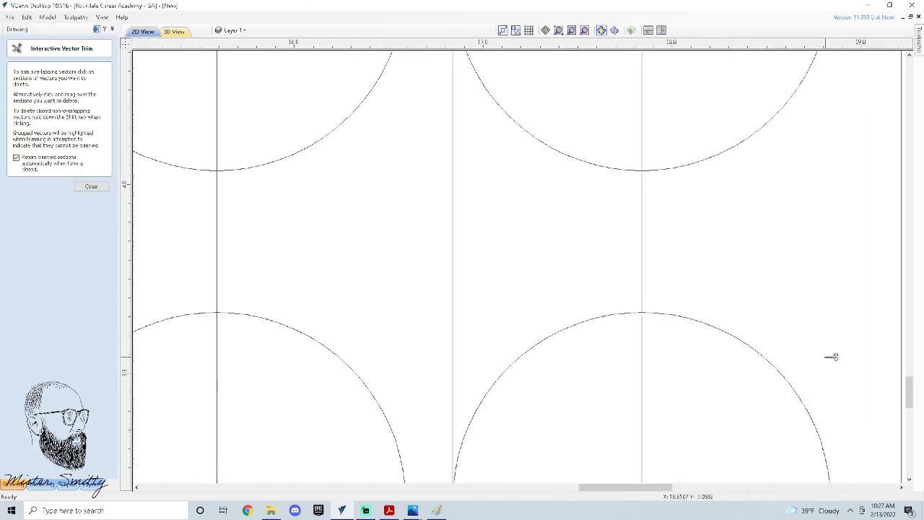
click(454, 311)
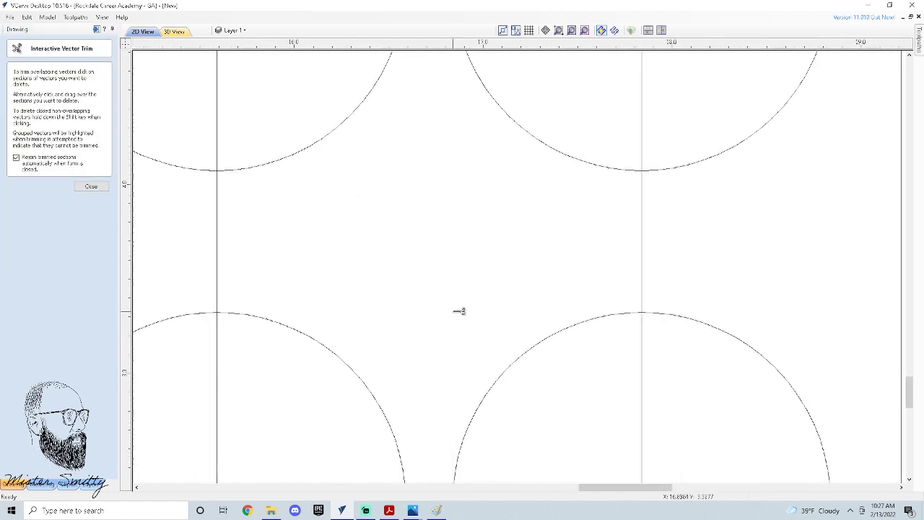
click(532, 351)
click(736, 334)
click(714, 162)
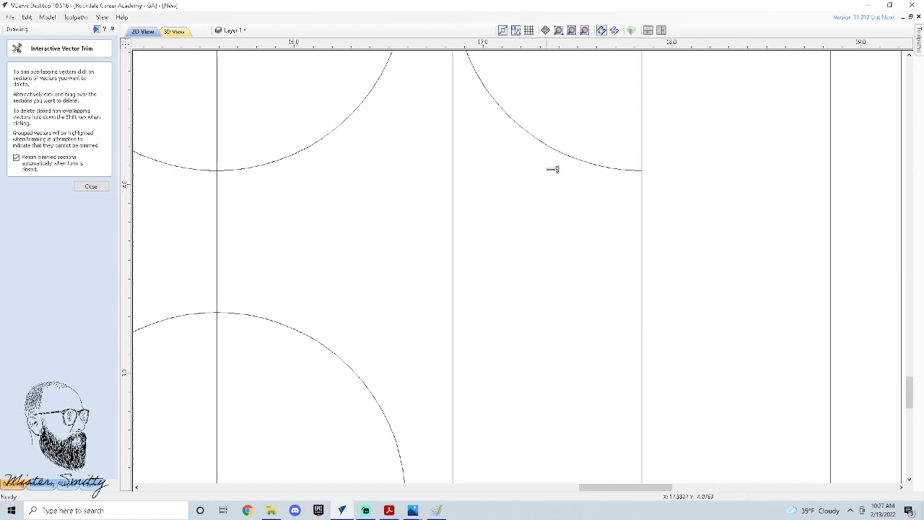
click(566, 157)
scroll(790, 388, down, 5)
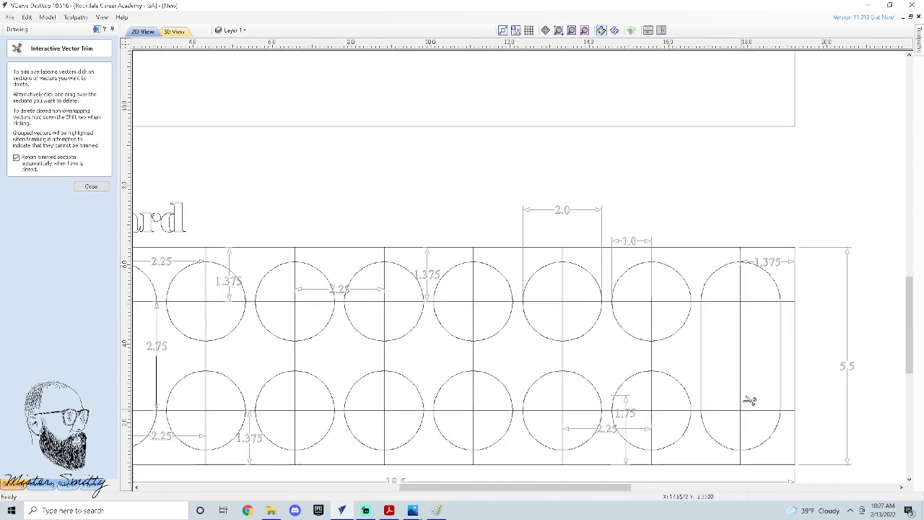
scroll(834, 349, down, 1)
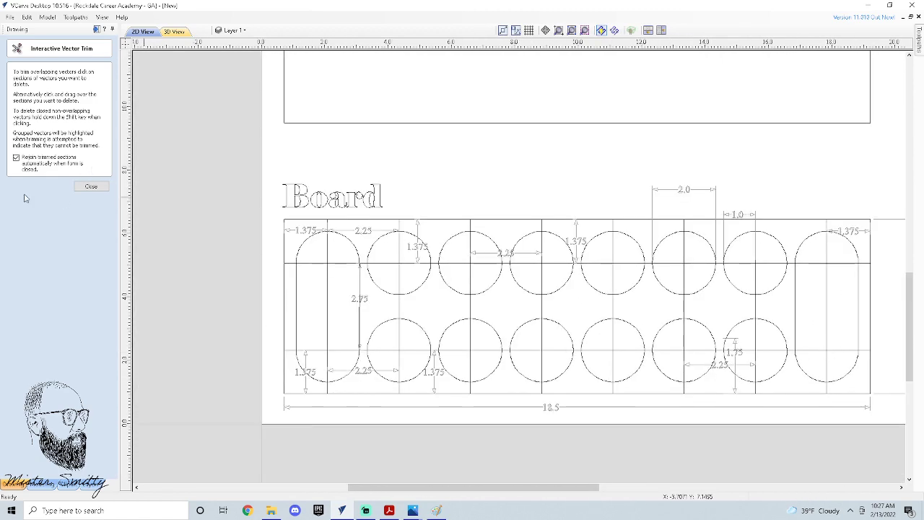
click(86, 187)
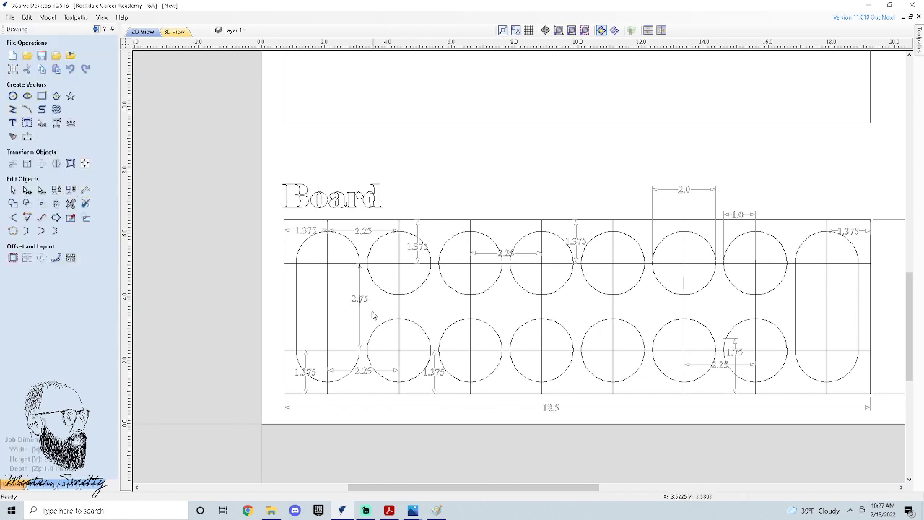
- Select each store outline in turn to check that it is one joined shape, and clear the selection
click(296, 296)
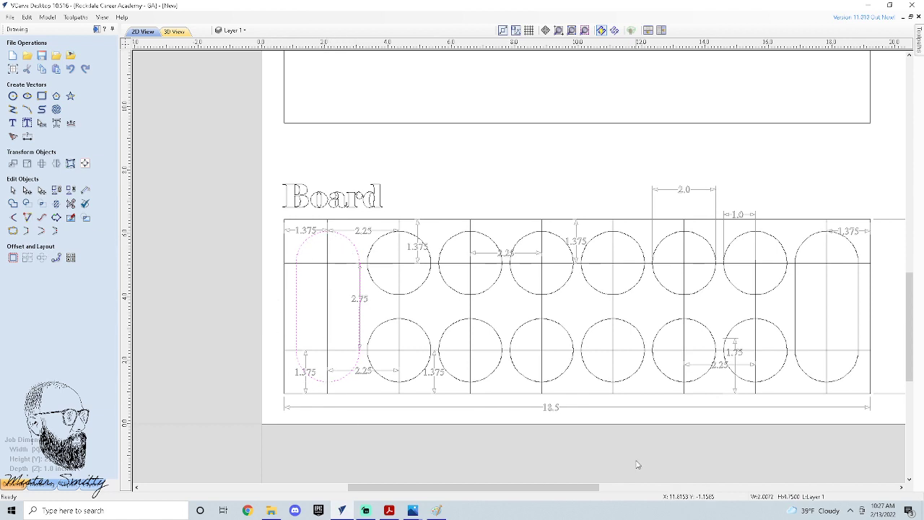
click(795, 321)
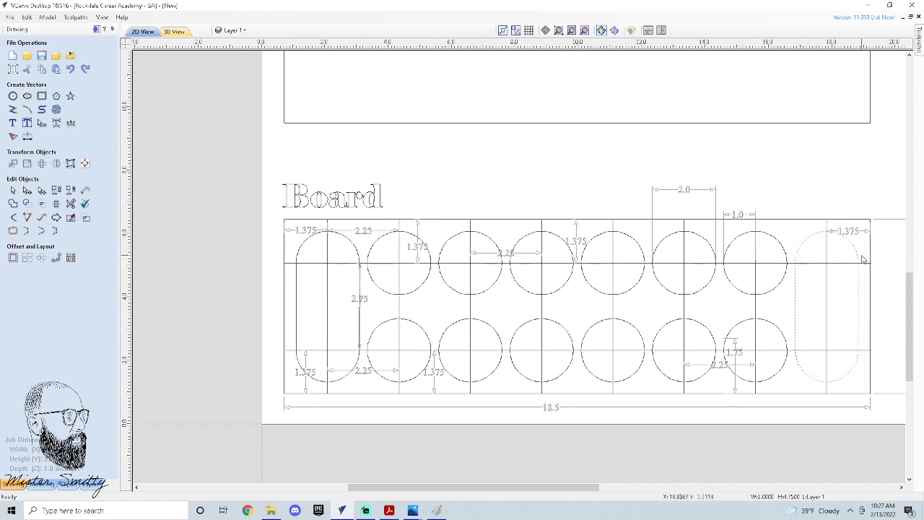
click(773, 160)
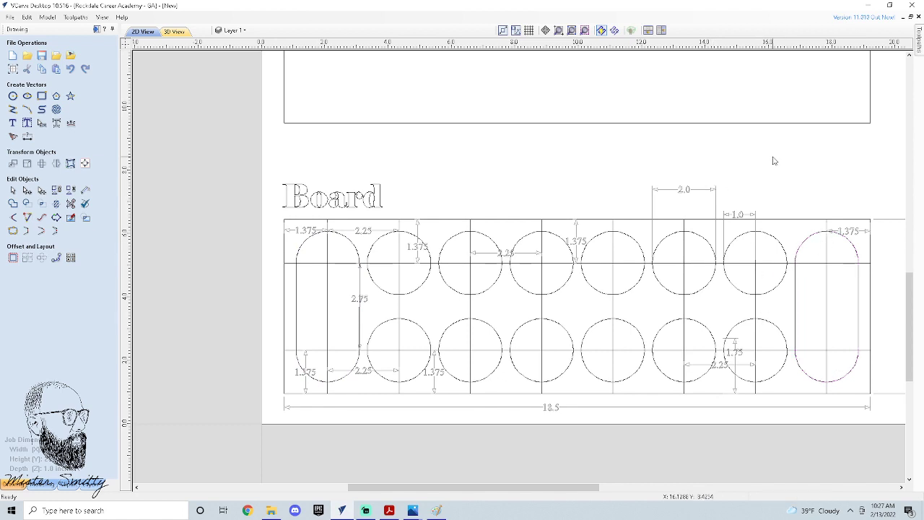
click(773, 160)
right_click(689, 434)
click(615, 451)
- Delete the upper horizontal layout line and the vertical layout lines through the second and third pit columns from the left
middle_drag(656, 426, 573, 397)
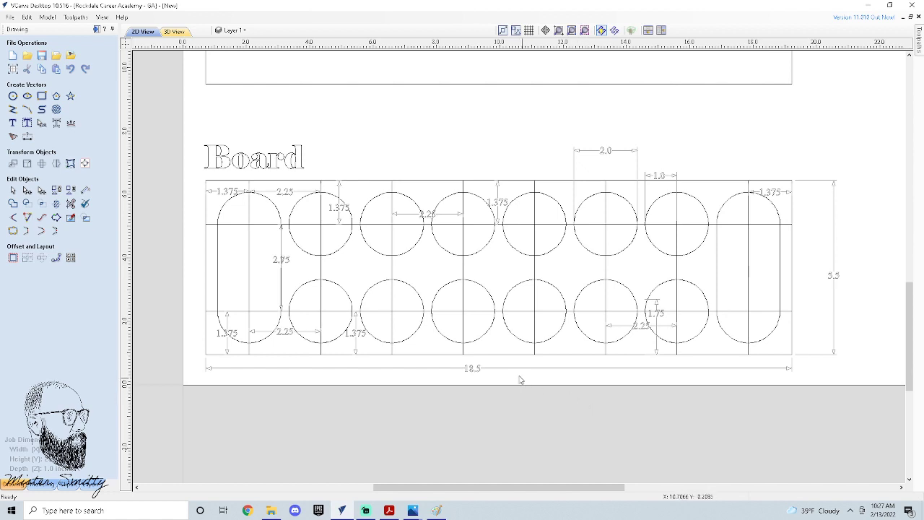
click(393, 238)
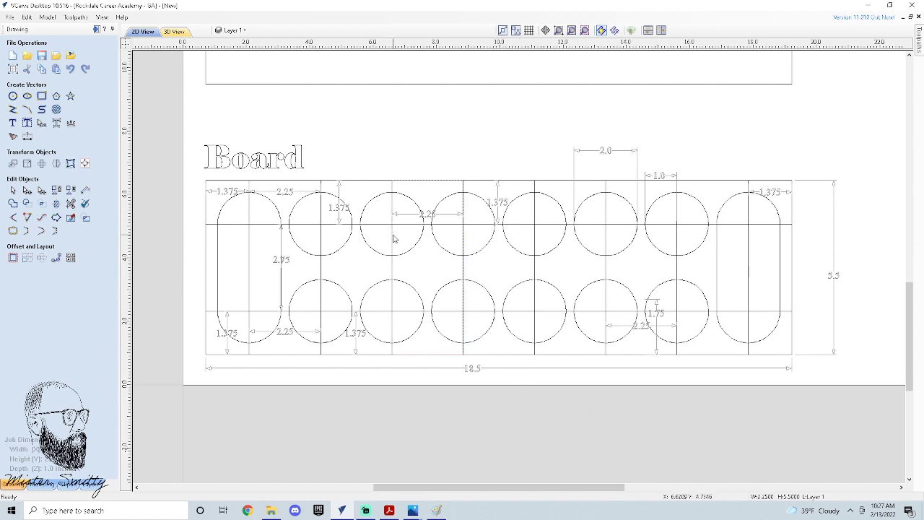
click(431, 213)
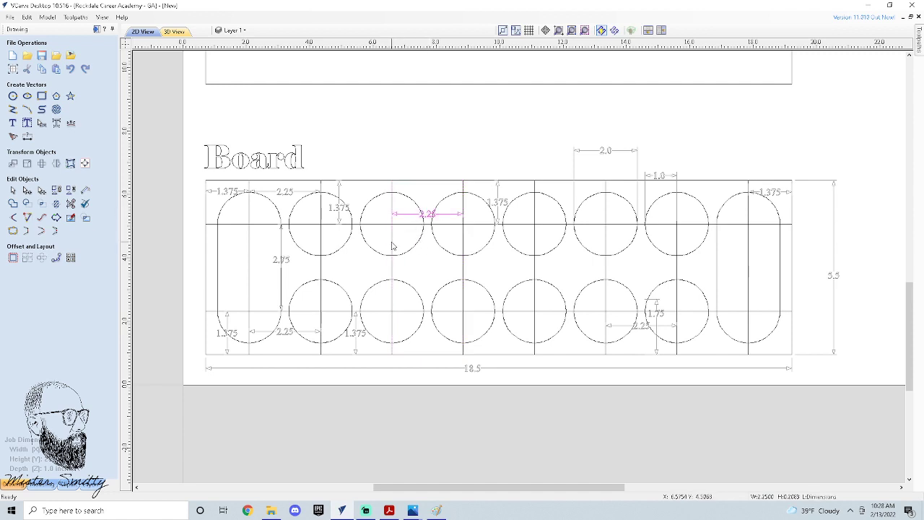
click(392, 241)
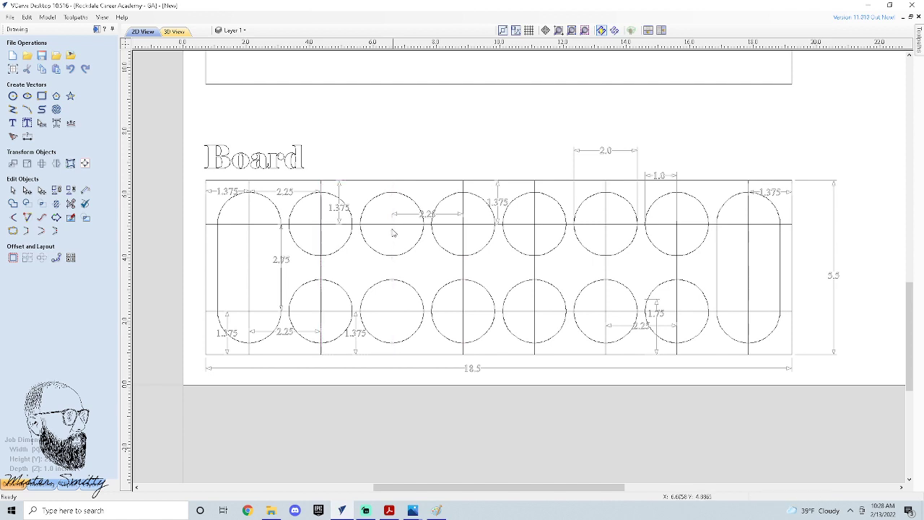
key(Delete)
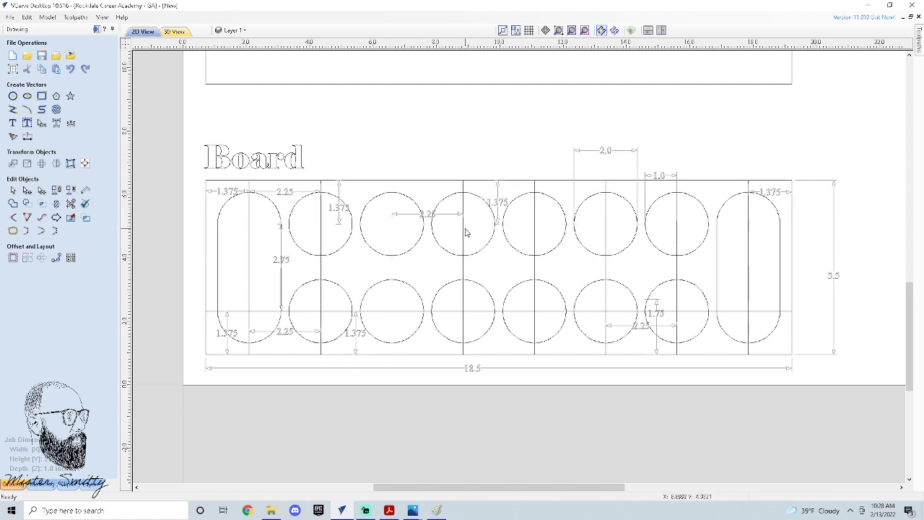
click(463, 233)
key(Delete)
- Delete the 2.25 spacing dimension and the 1.375 edge dimension beside the third upper pit from the left
click(430, 216)
key(Delete)
click(496, 203)
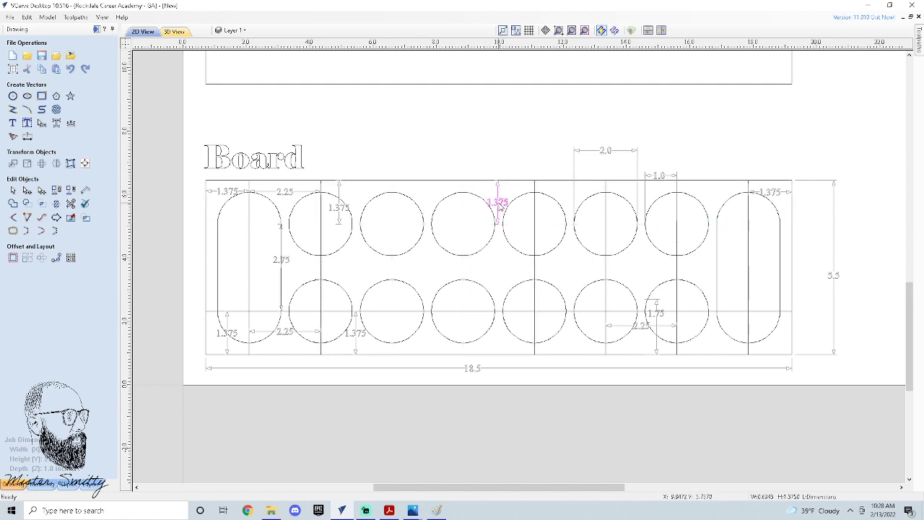
key(Delete)
- Delete the vertical layout lines through the three rightmost pit columns and the right store, and the lower horizontal layout line
click(536, 190)
key(Delete)
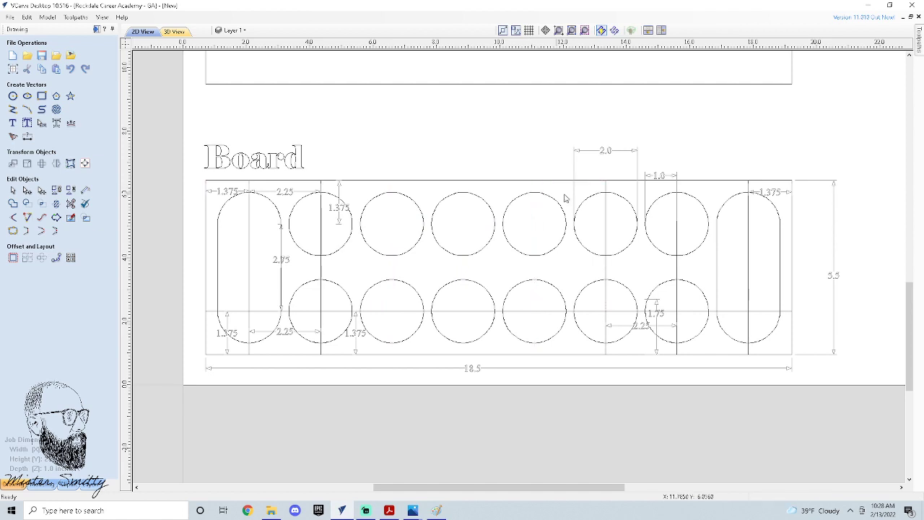
click(607, 190)
key(Delete)
click(678, 265)
key(Delete)
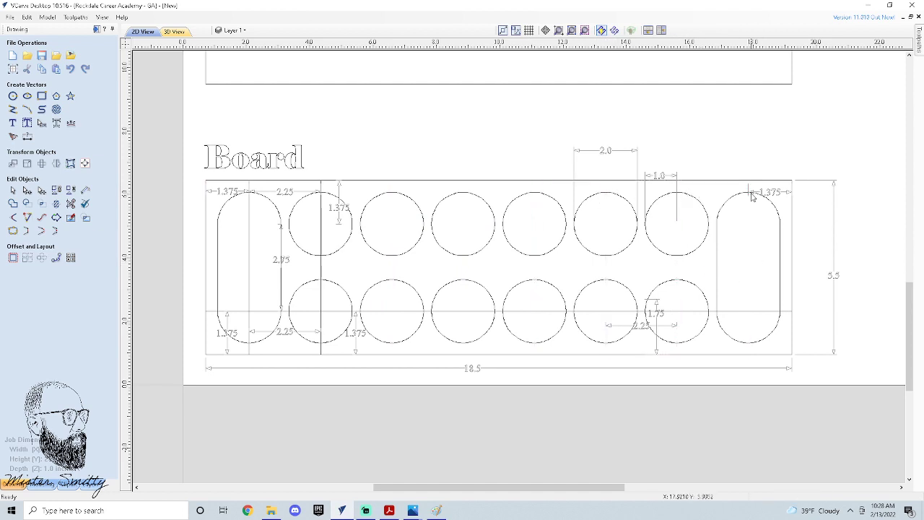
click(712, 312)
key(Delete)
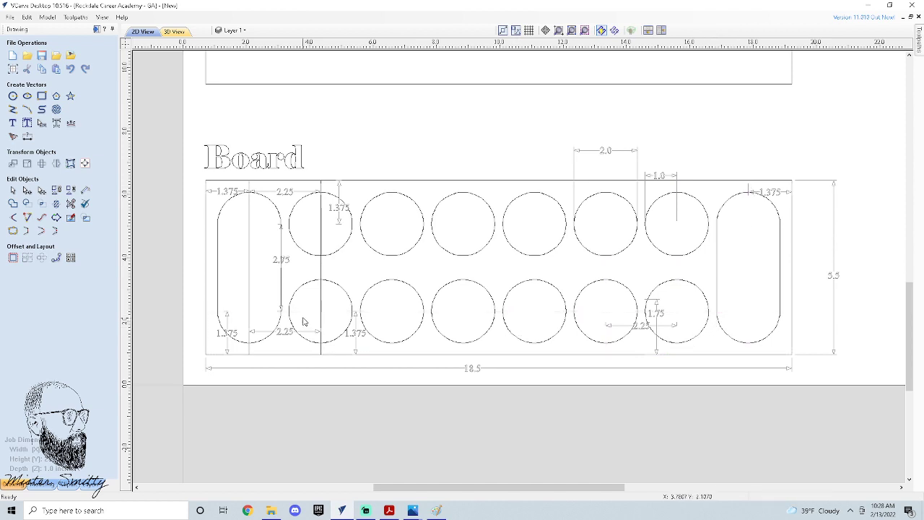
- Delete the vertical layout lines through the leftmost pit column and the left store
click(322, 275)
key(Delete)
click(249, 267)
key(Delete)
- Delete the 1.375 edge, 2.25 spacing, 1.375 height and 2.75 dimensions around the left store's upper half and the first upper pit
click(223, 197)
key(Delete)
click(286, 192)
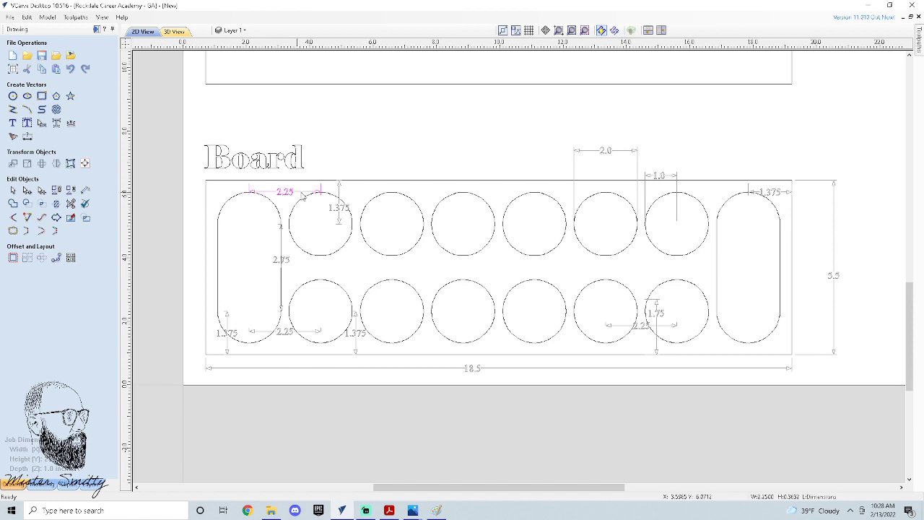
key(Delete)
click(334, 210)
key(Delete)
click(284, 264)
key(Delete)
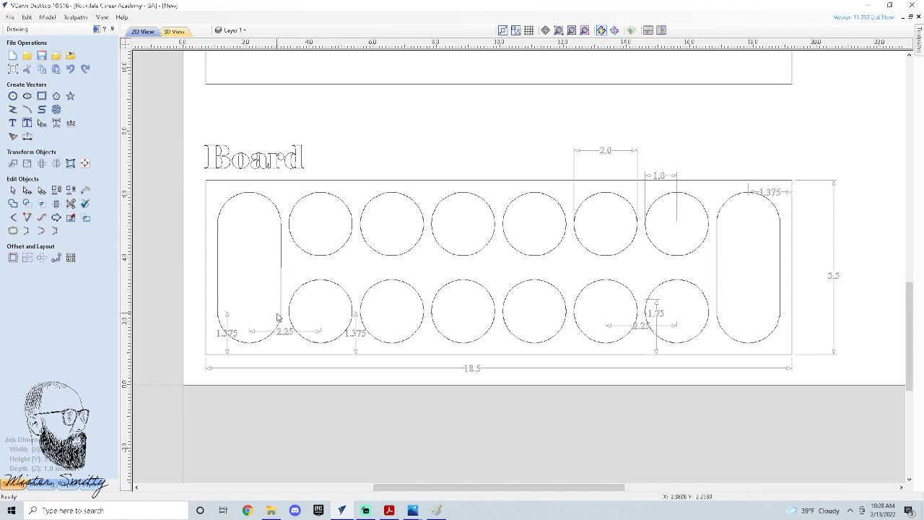
- Delete the two 1.375 edge dimensions and the 2.25 spacing dimension near the left store's lower end and first lower pit
click(228, 336)
key(Delete)
click(290, 333)
key(Delete)
click(356, 334)
key(Delete)
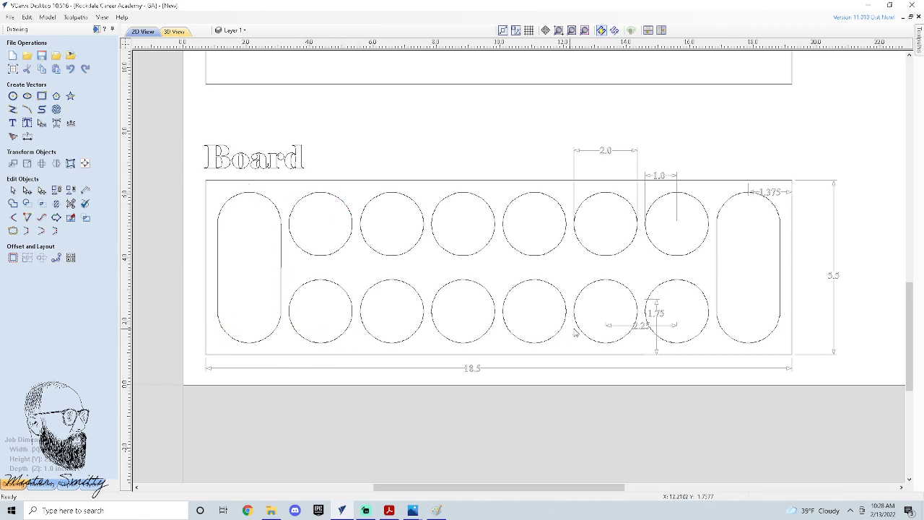
- Delete the 2.25 spacing dimension and the 1.75 dimension beside the two rightmost lower pits
click(646, 331)
key(Delete)
click(663, 311)
key(Delete)
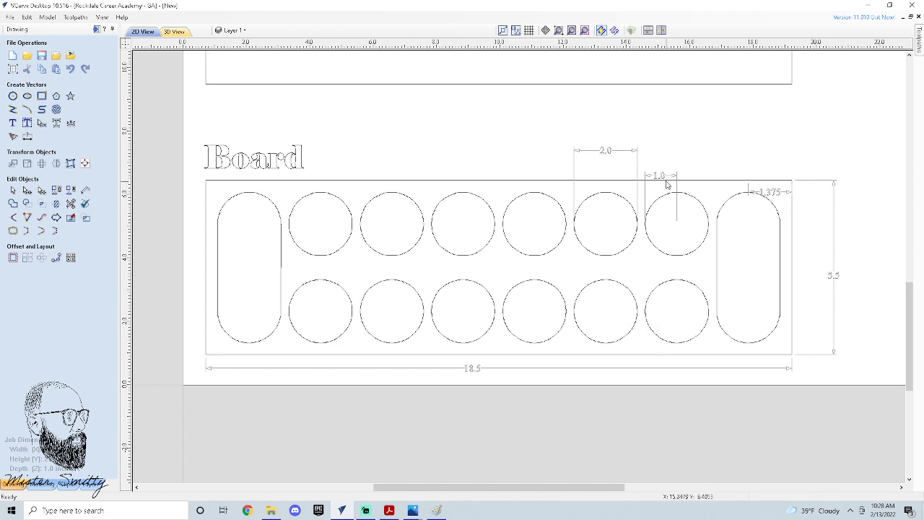
- Delete the 1.0 radius, 2.0 diameter and 1.375 edge dimensions at the two rightmost upper pits and the right store
click(668, 181)
key(Delete)
click(613, 152)
key(Delete)
click(781, 195)
key(Delete)
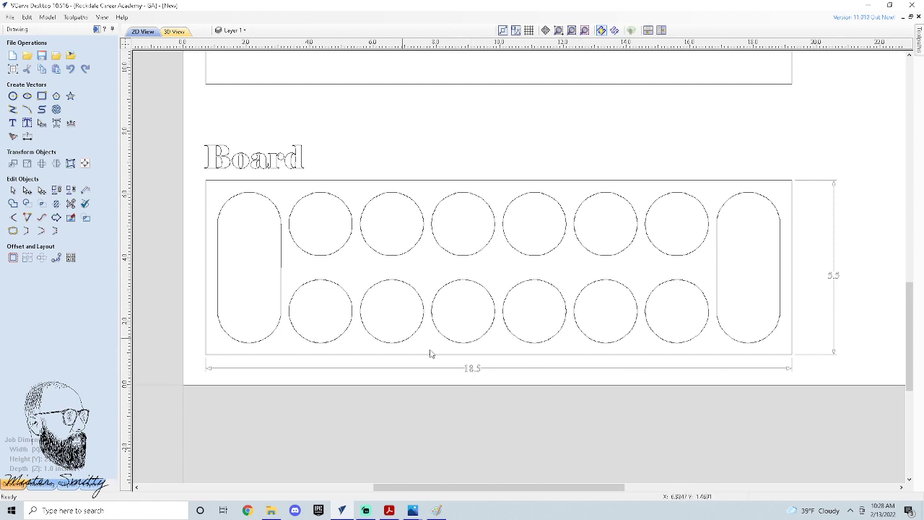
- Group the twelve pit circles and both store outlines, and check that they select as one object
scroll(447, 268, down, 5)
scroll(592, 255, up, 4)
scroll(498, 285, down, 3)
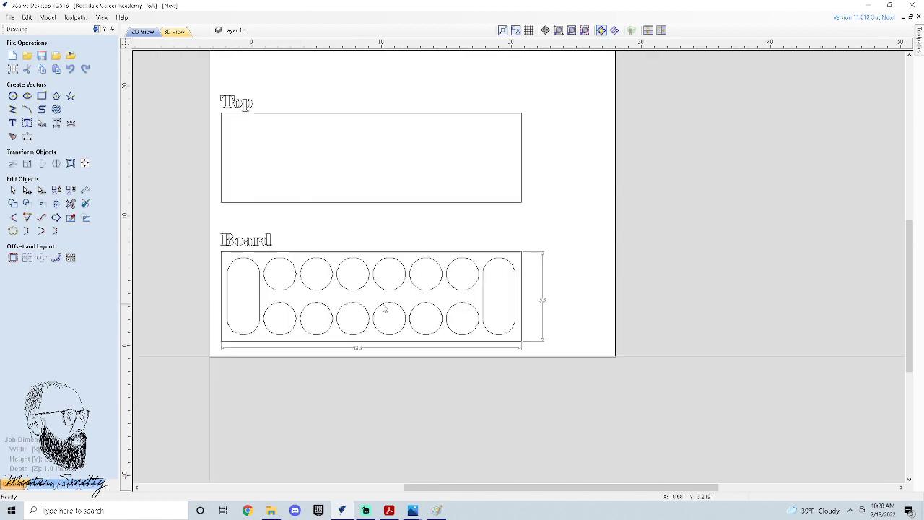
scroll(411, 300, up, 1)
scroll(337, 285, up, 4)
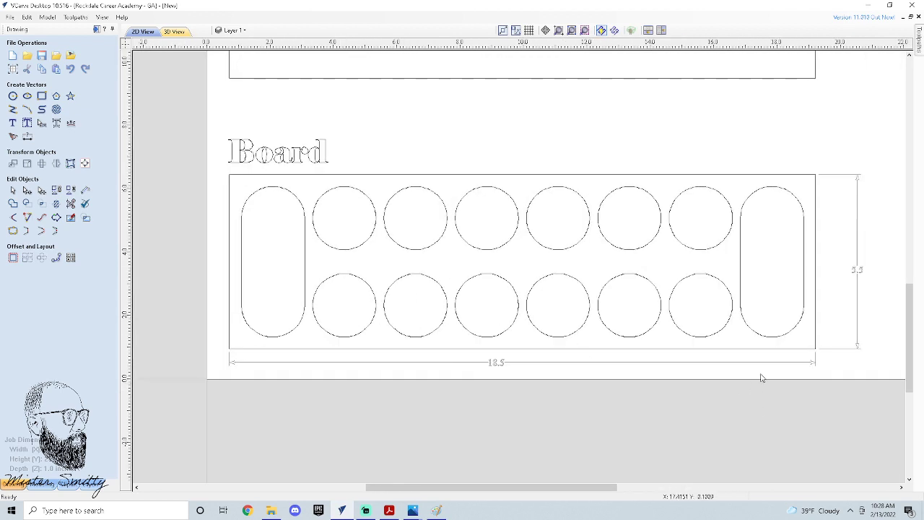
drag(787, 339, 241, 220)
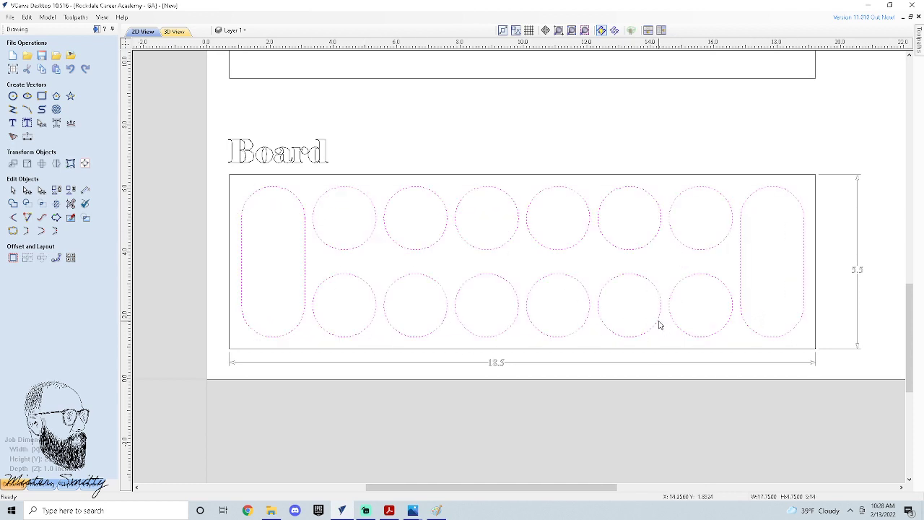
right_click(548, 280)
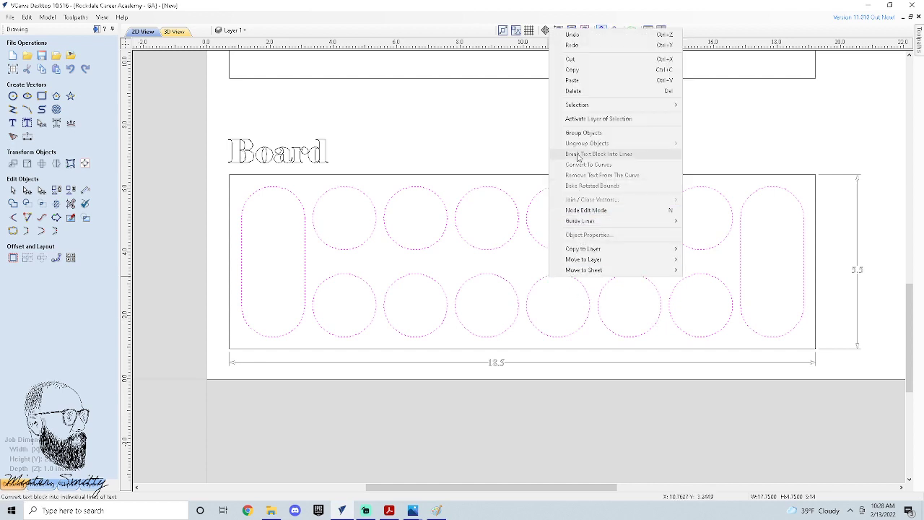
click(584, 133)
click(636, 420)
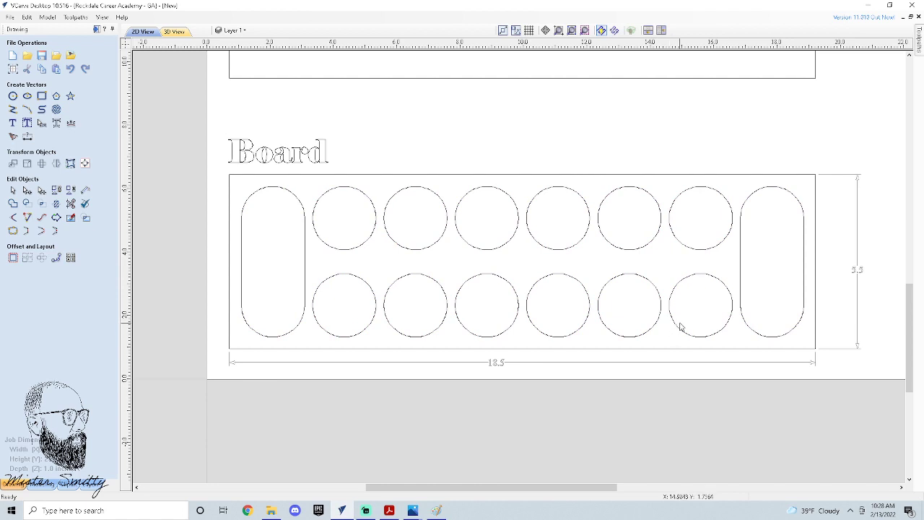
click(677, 327)
click(680, 330)
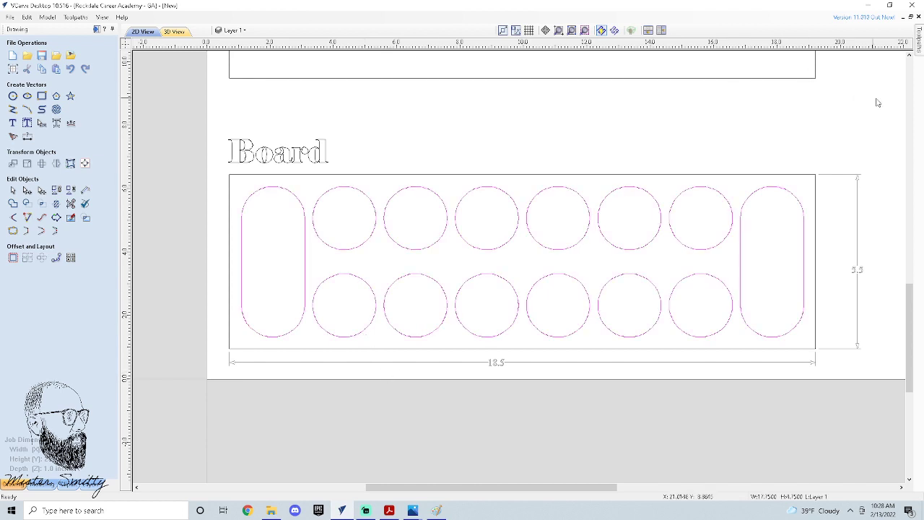
- Turn off auto-hide for the toolpath operations so they stay displayed, and reselect the grouped pits and stores
click(919, 49)
click(568, 455)
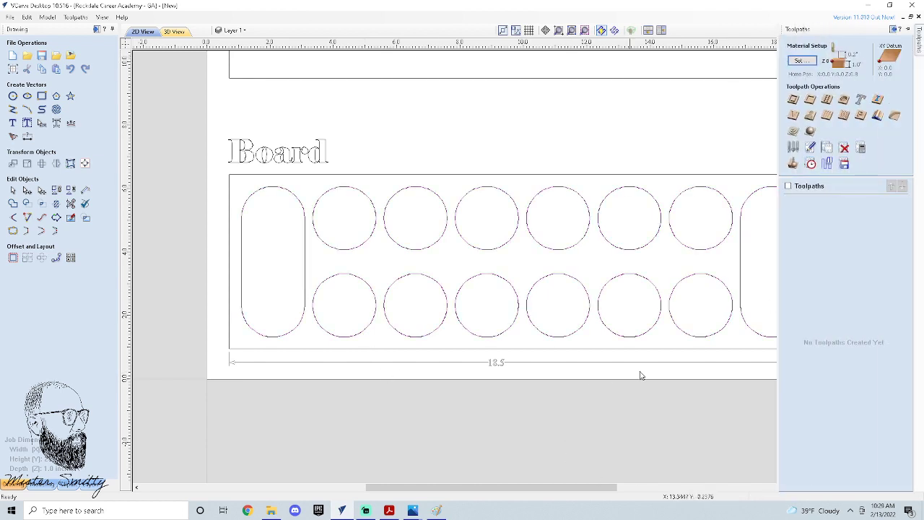
click(642, 337)
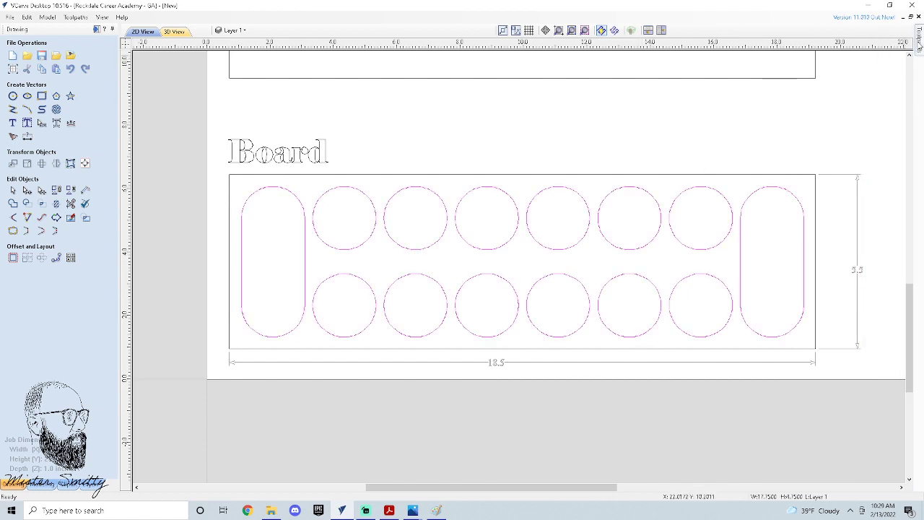
mouse_move(919, 45)
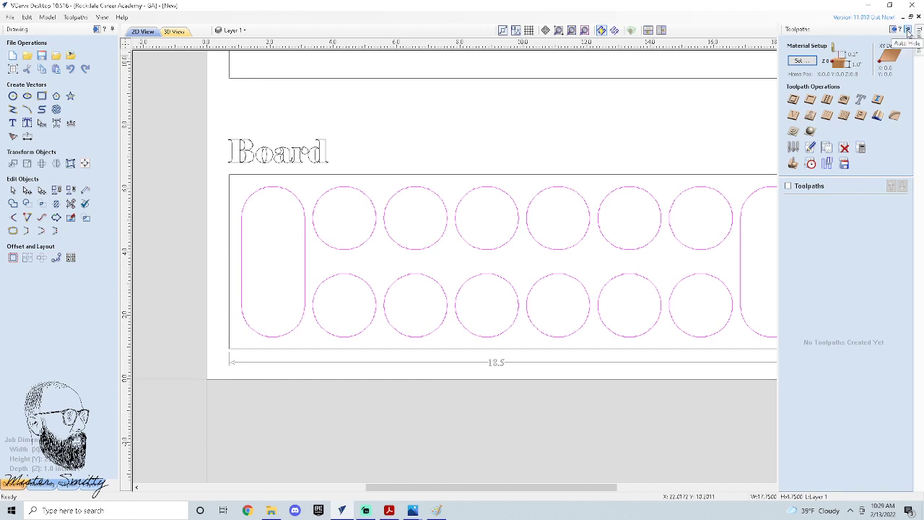
click(908, 32)
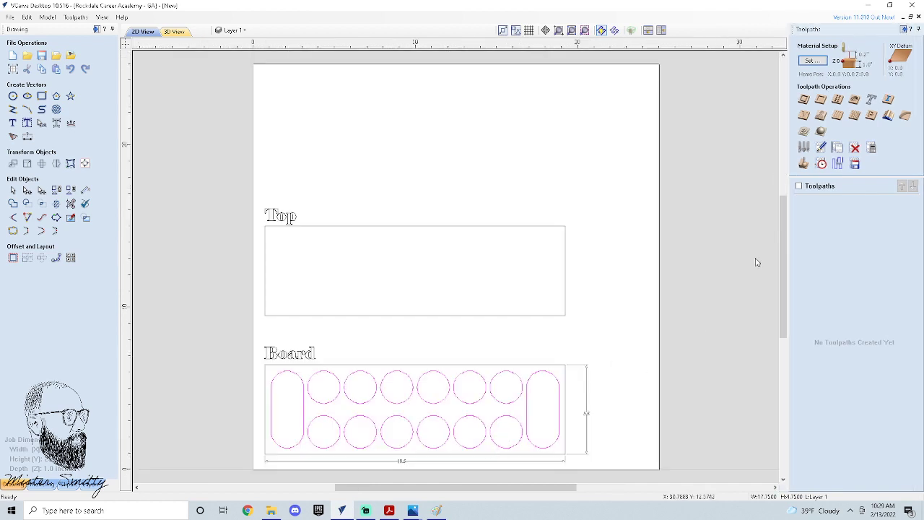
- Start a Pocket toolpath for the grouped pits and stores, and add another imperial End Mill (1/4") to its tool list
scroll(422, 444, up, 3)
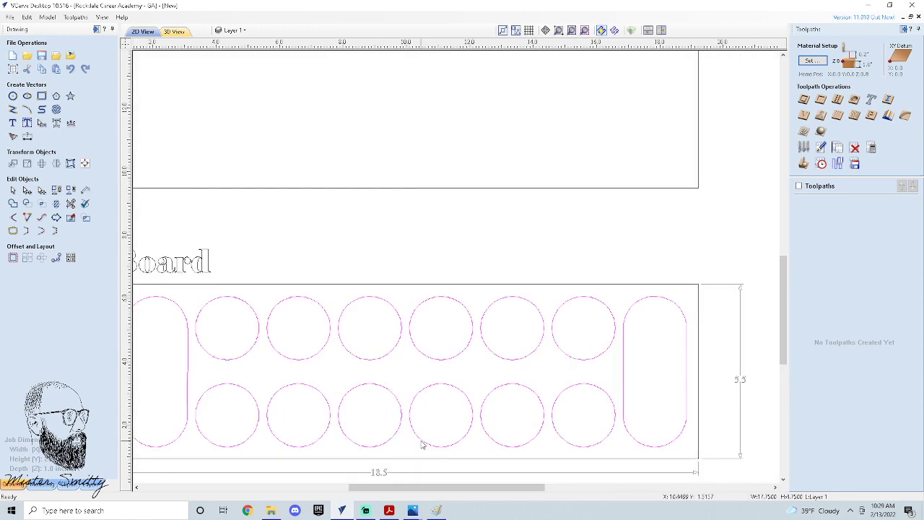
scroll(421, 442, down, 1)
middle_drag(419, 434, 439, 329)
scroll(438, 327, up, 1)
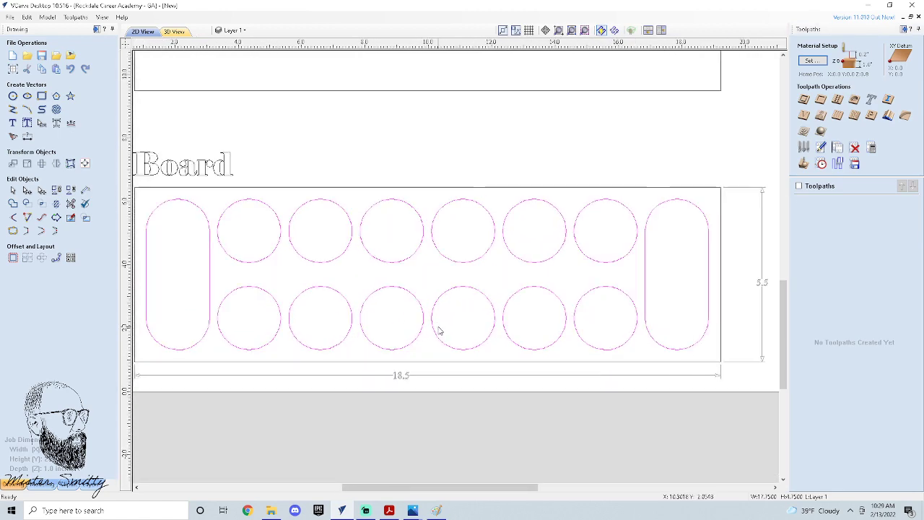
middle_drag(436, 391, 464, 384)
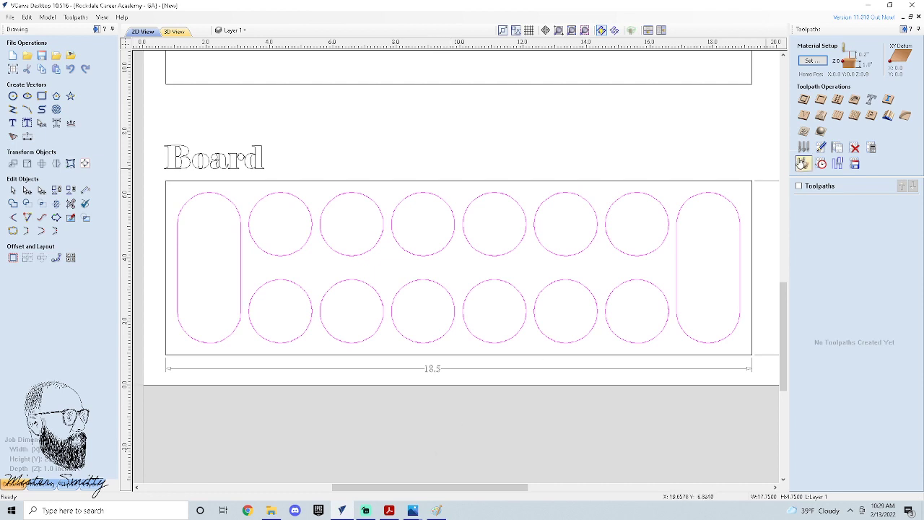
click(820, 100)
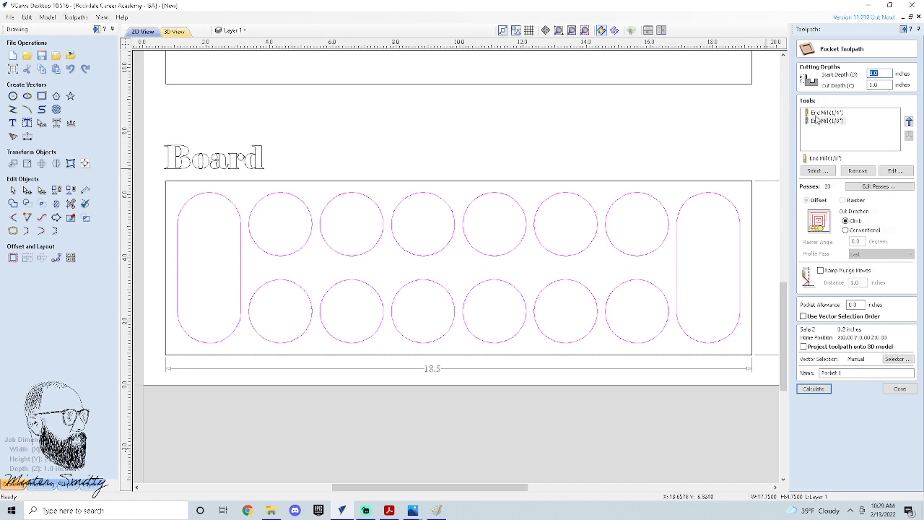
click(818, 113)
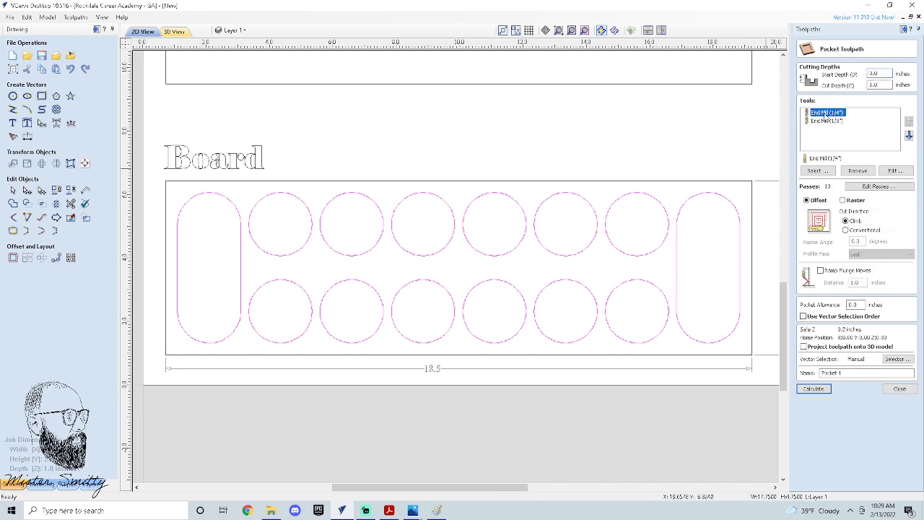
click(815, 170)
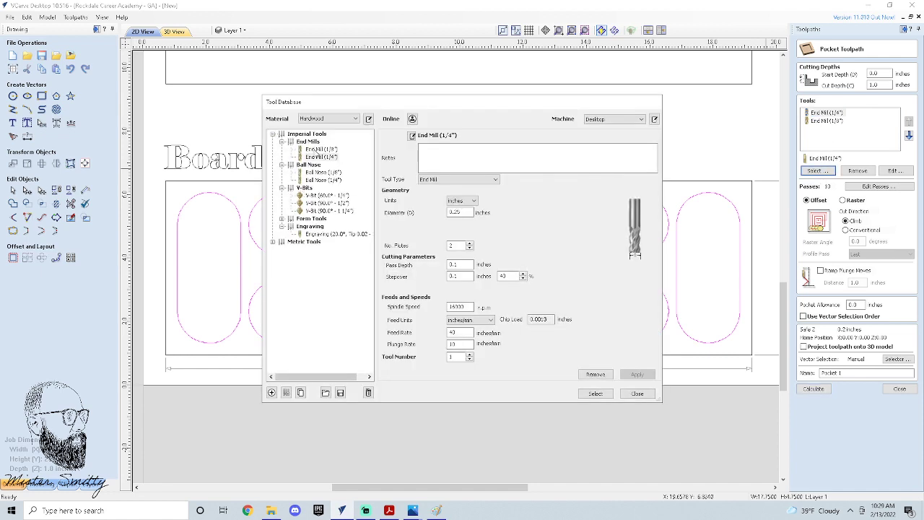
click(283, 142)
click(273, 134)
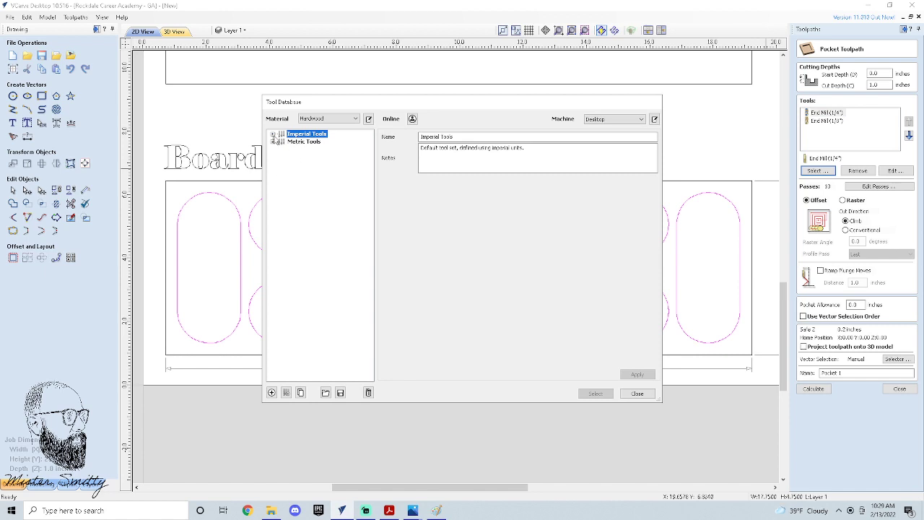
click(273, 134)
click(281, 142)
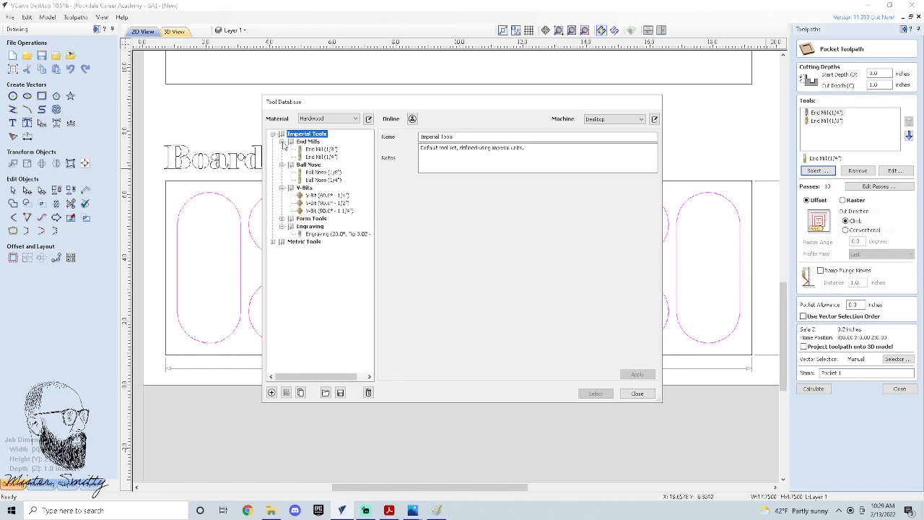
click(319, 157)
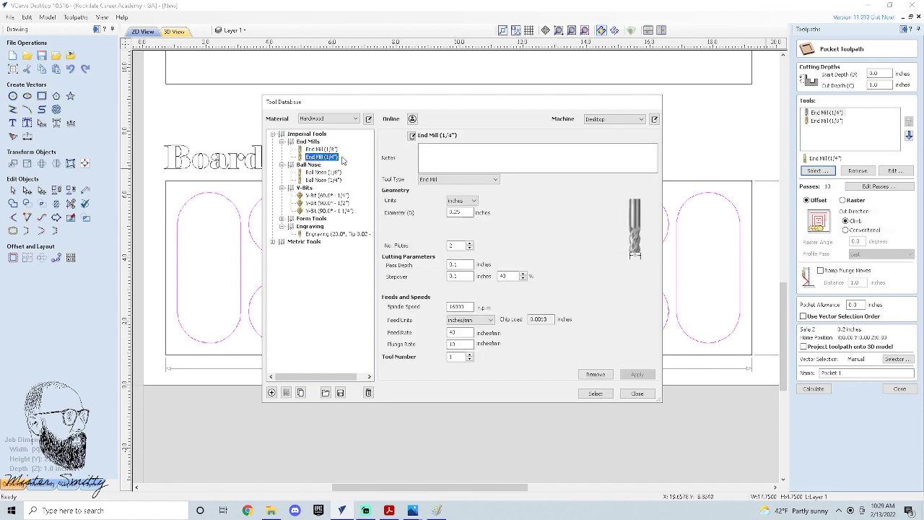
click(597, 394)
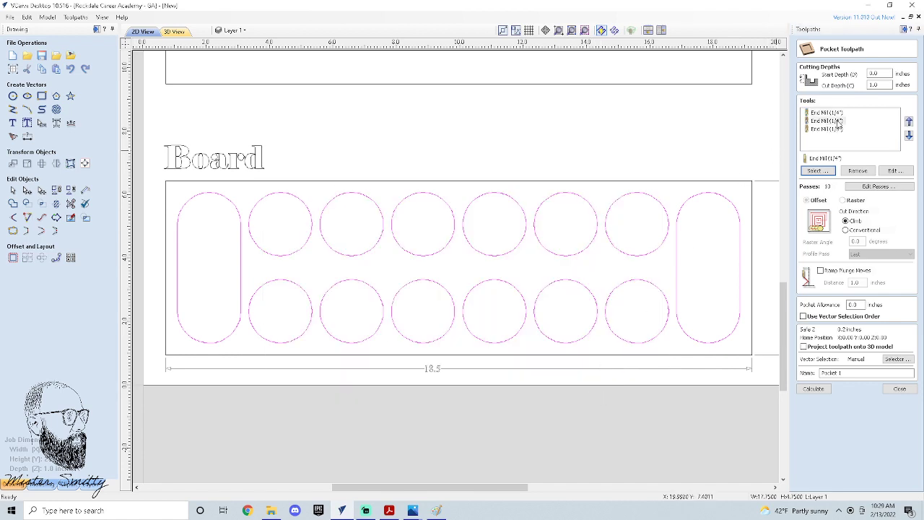
click(836, 121)
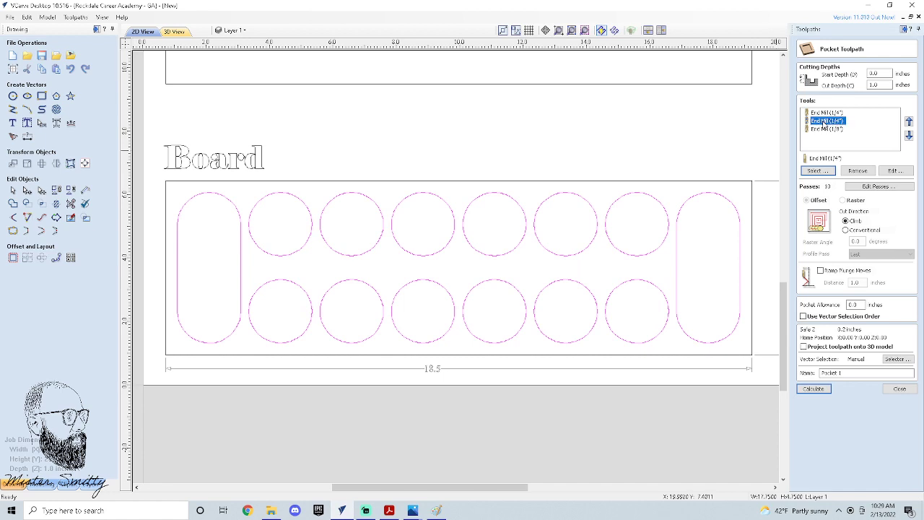
- Set the pocket's cut depth to .4 inches, name the toolpath PocketBoard, and calculate it, accepting the notices
click(879, 83)
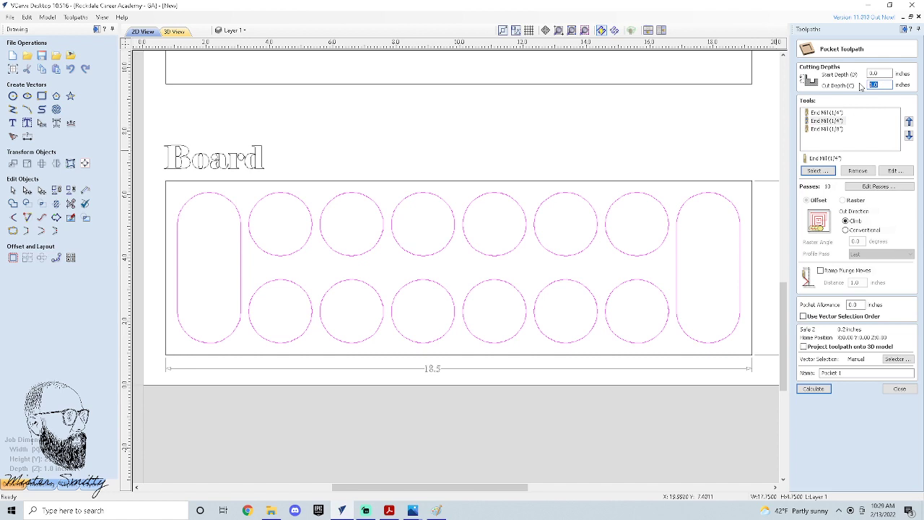
text(.4)
click(854, 375)
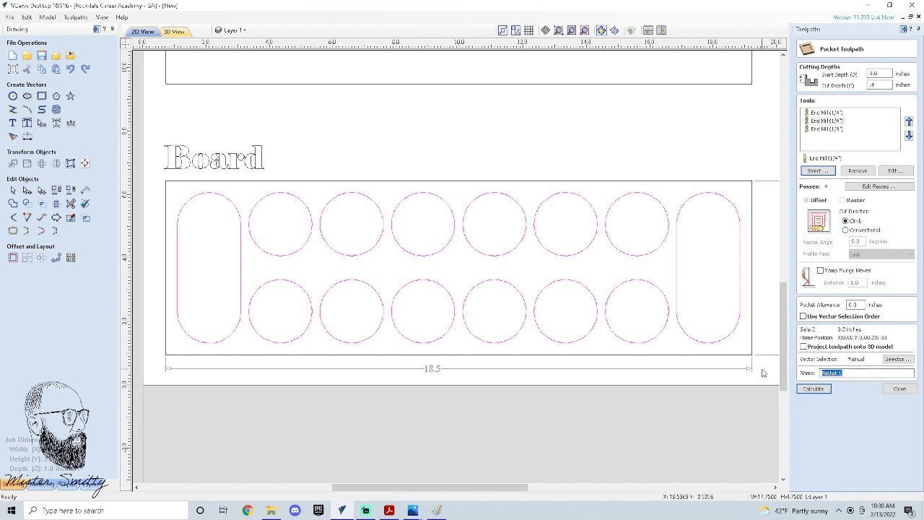
text(Board)
click(816, 389)
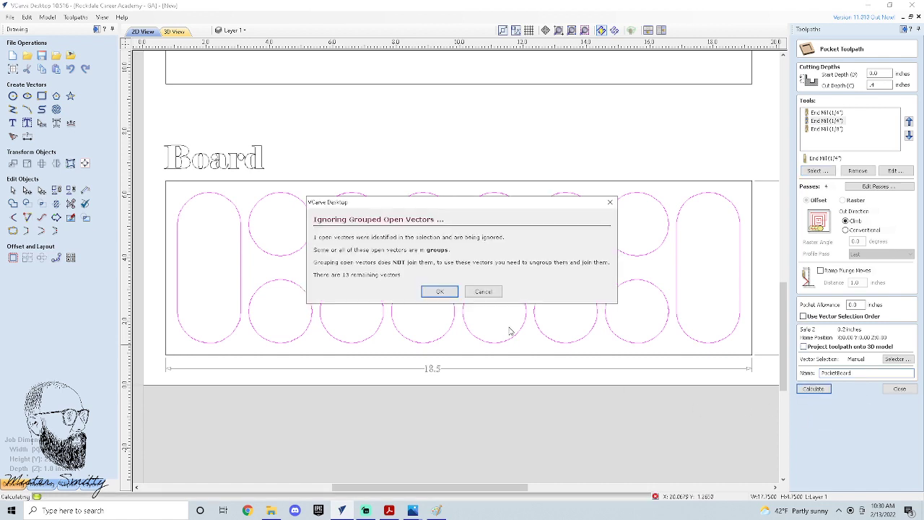
click(440, 292)
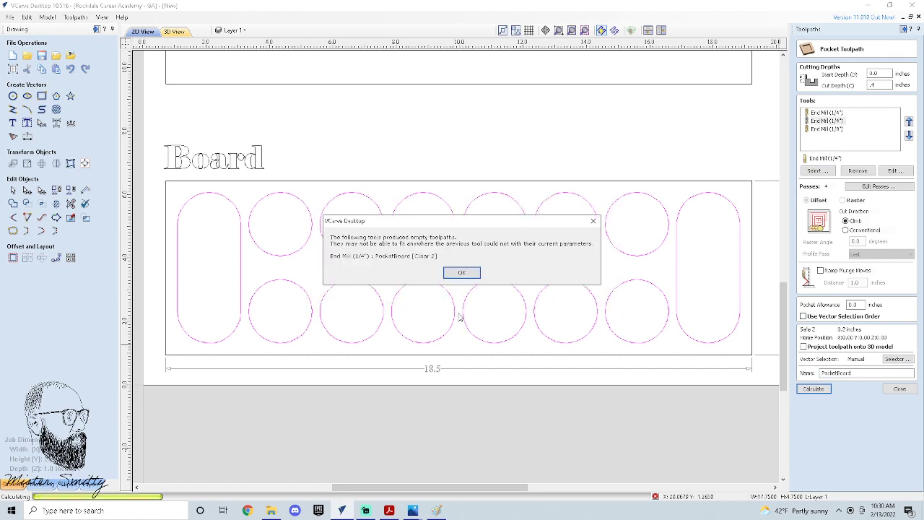
click(460, 275)
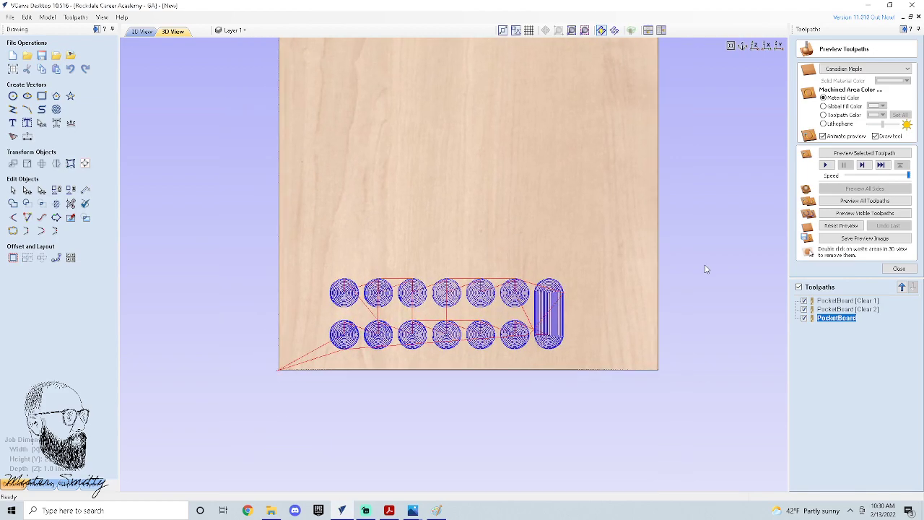
- Preview all toolpaths on the 3D material and inspect the carved pits and stores from several angles
click(864, 200)
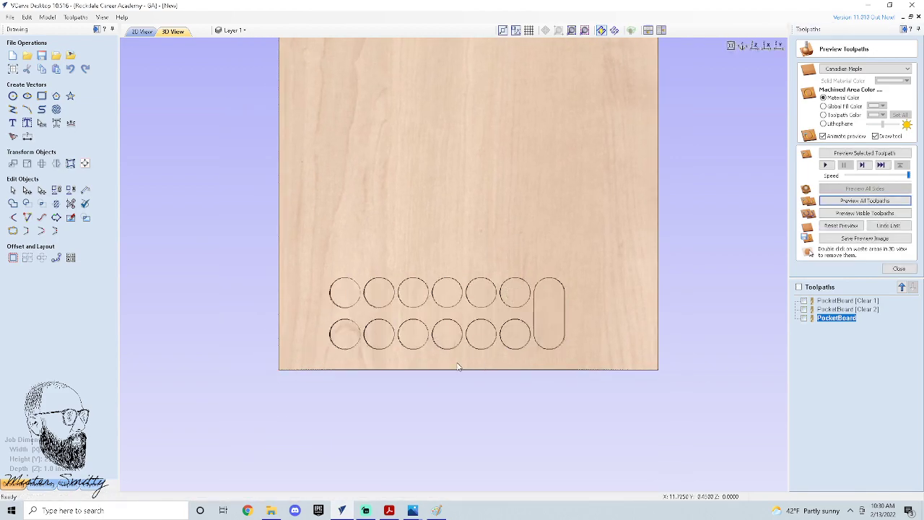
scroll(469, 350, up, 5)
scroll(508, 298, down, 3)
drag(476, 360, 470, 171)
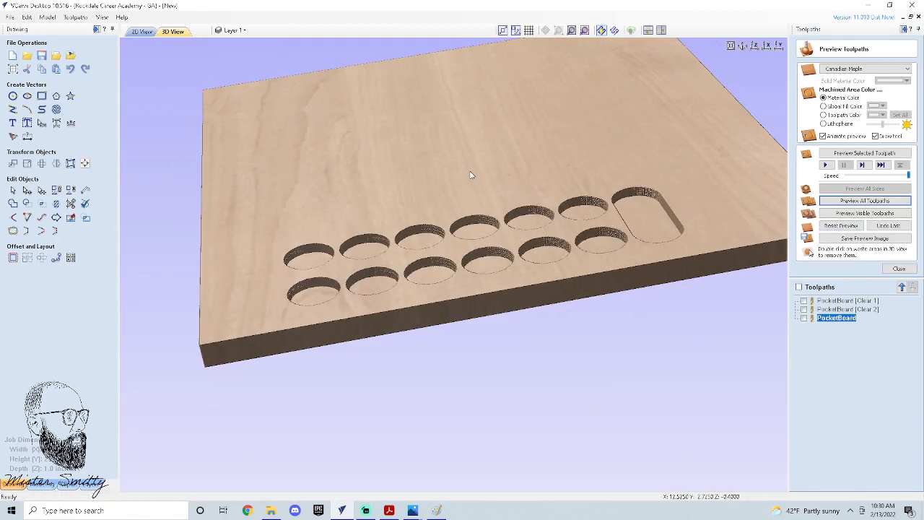
drag(732, 252, 690, 310)
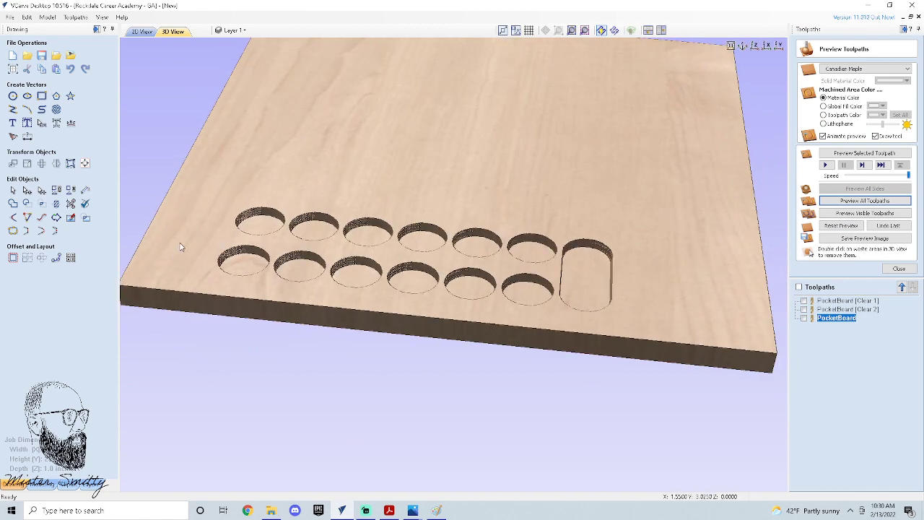
drag(200, 230, 235, 303)
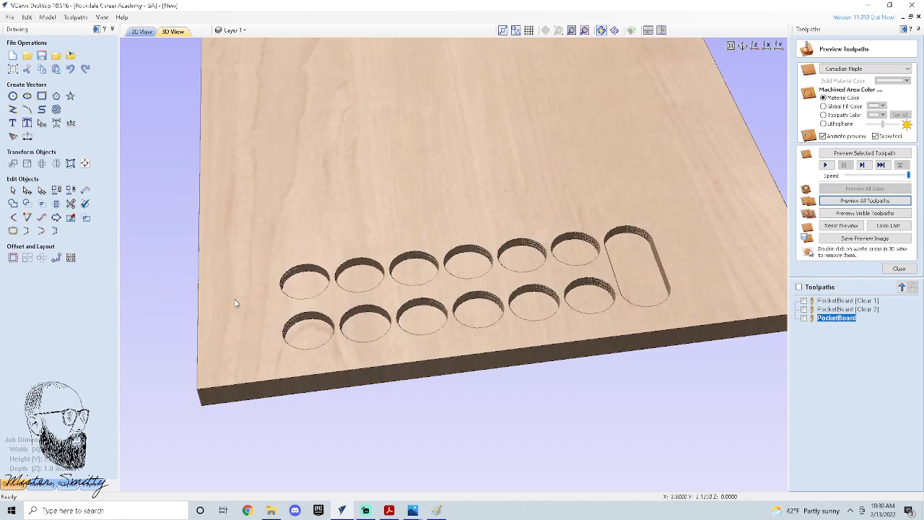
- Return to the 2D layout and ungroup the pits and stores back onto their original object layers
key(F2)
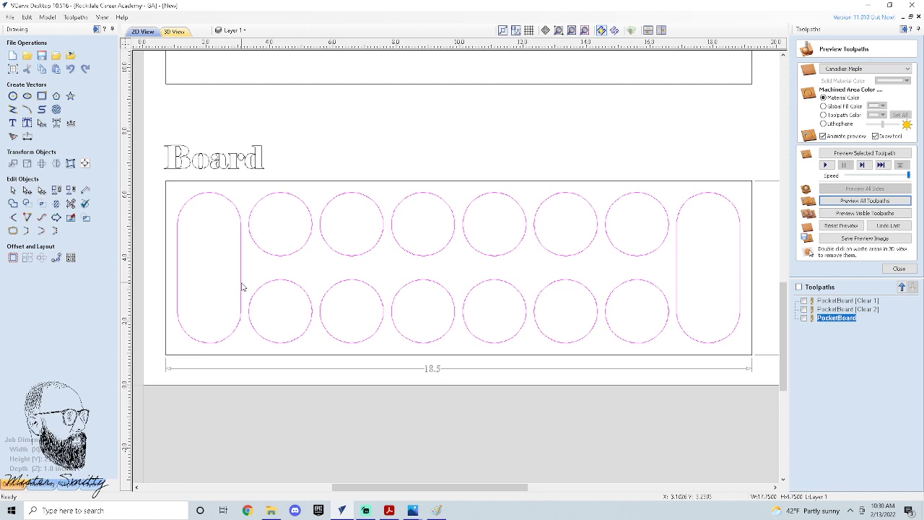
right_click(243, 287)
right_click(241, 285)
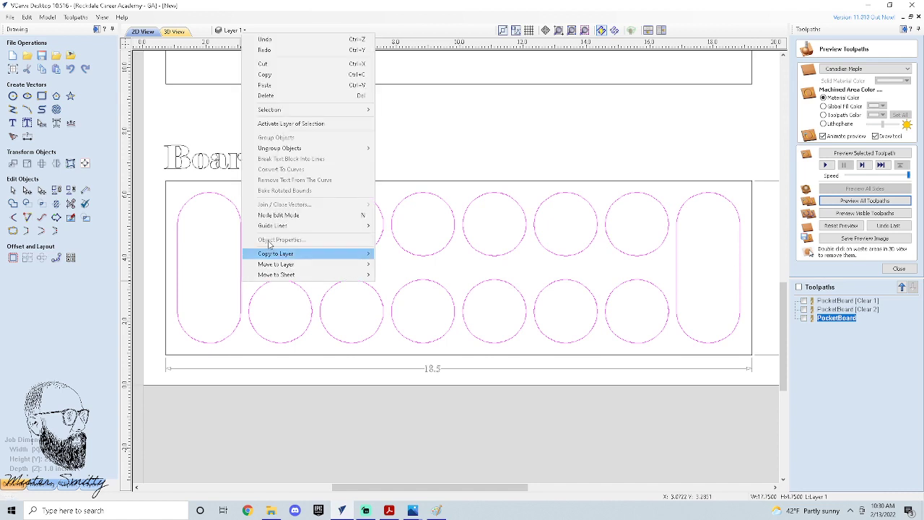
mouse_move(304, 148)
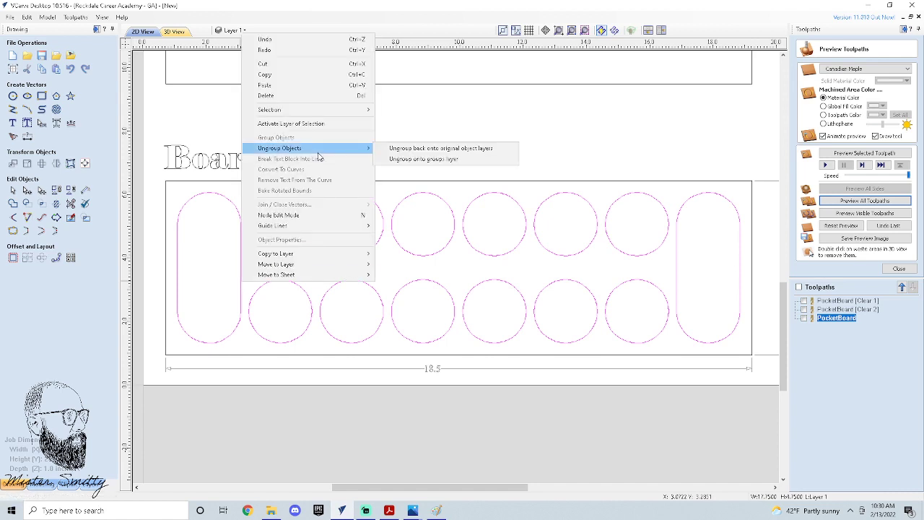
click(485, 148)
click(264, 317)
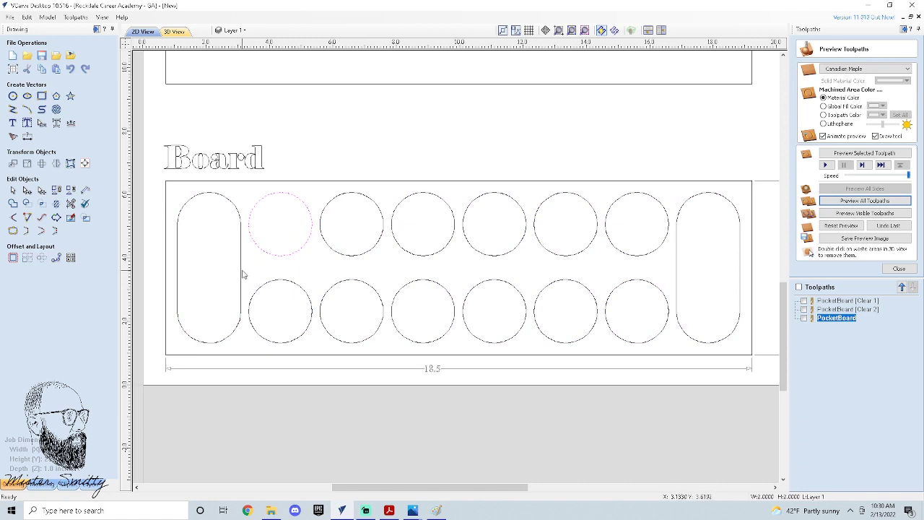
- Examine the first store's outline up close where its straight side meets the rounded end, looking for a gap
click(244, 275)
scroll(229, 296, up, 4)
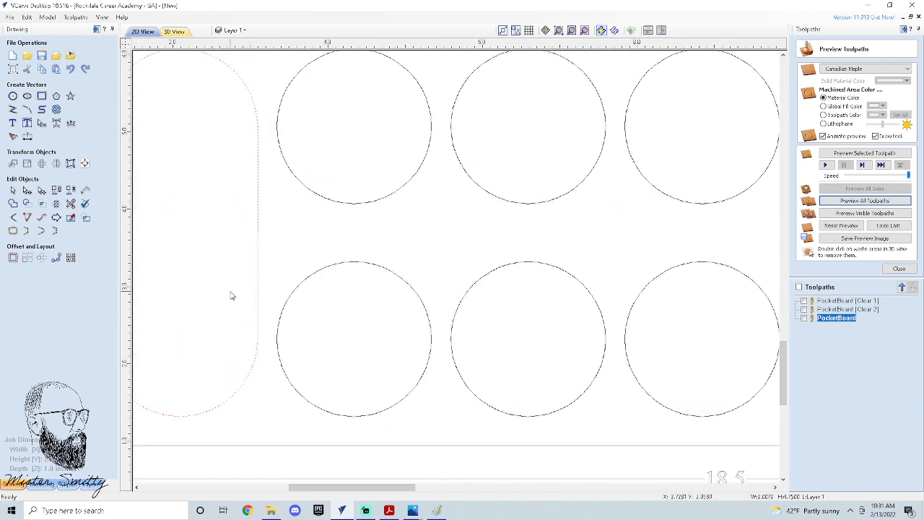
scroll(256, 154, up, 5)
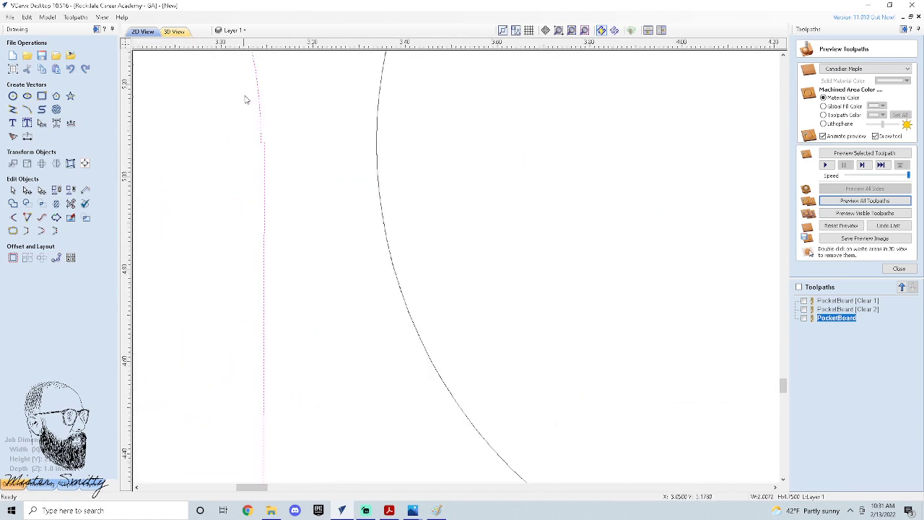
scroll(276, 184, down, 1)
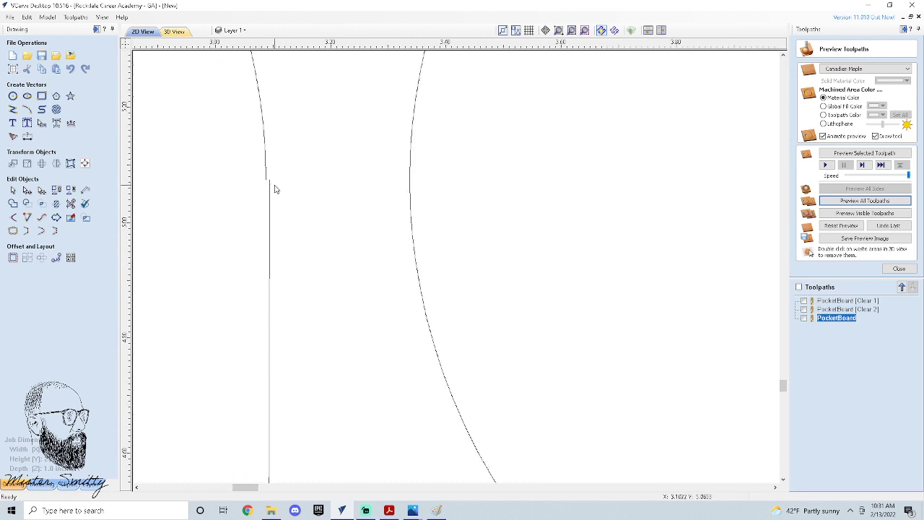
click(270, 189)
scroll(247, 177, up, 3)
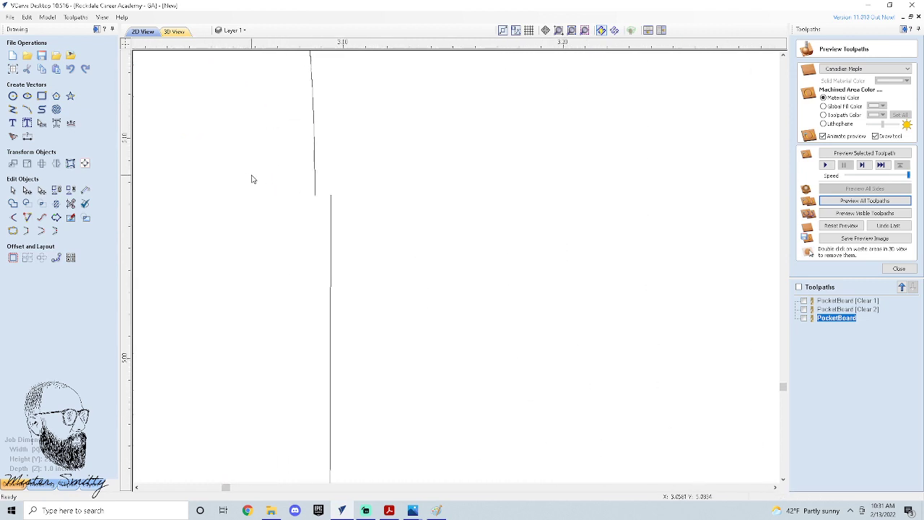
scroll(312, 231, down, 3)
scroll(310, 288, up, 3)
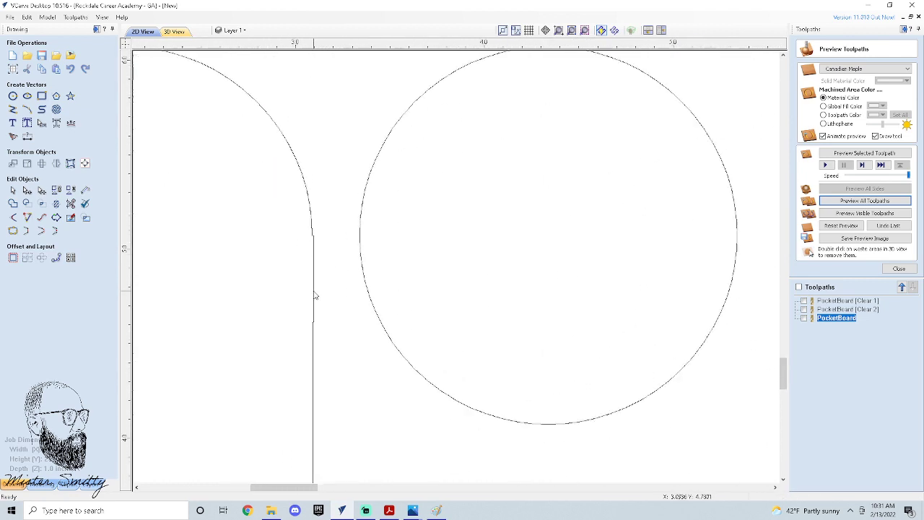
scroll(333, 194, up, 3)
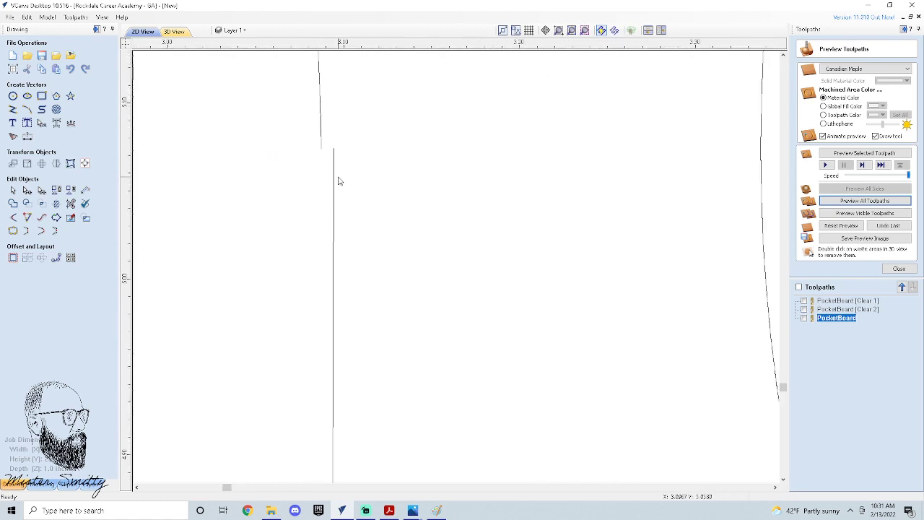
click(334, 183)
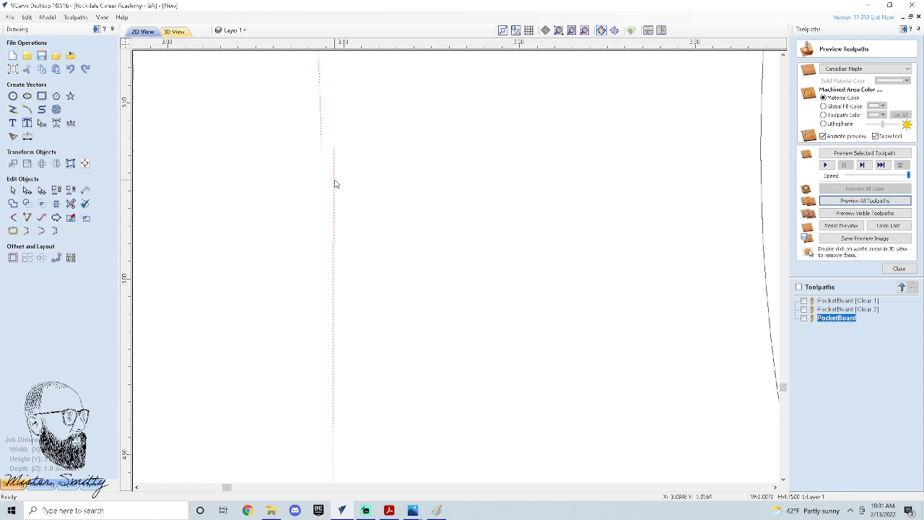
scroll(337, 194, down, 6)
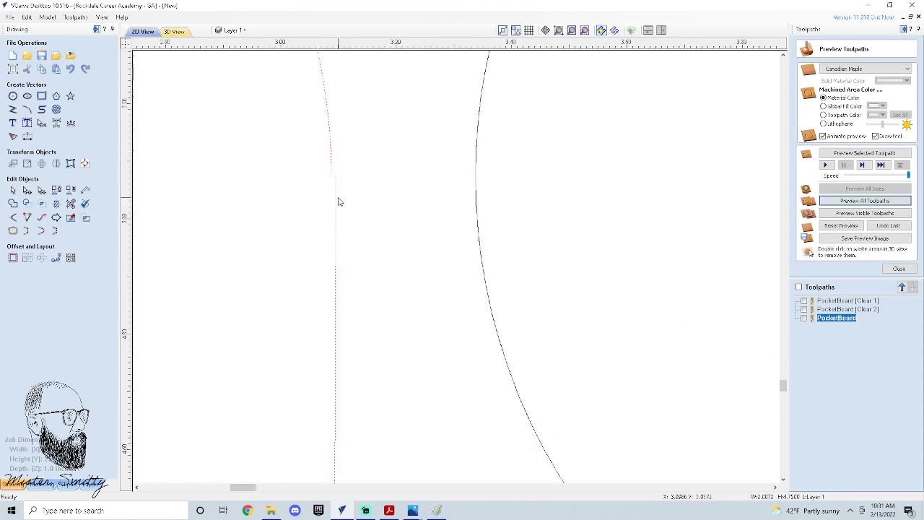
scroll(357, 237, up, 6)
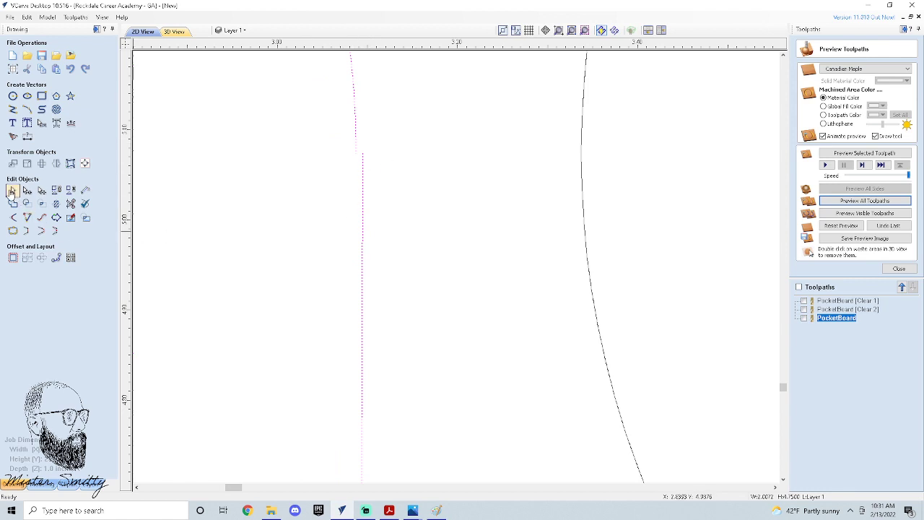
- Join the first store's open outline using a tolerance of .008 inches, and check the closed corner
click(13, 231)
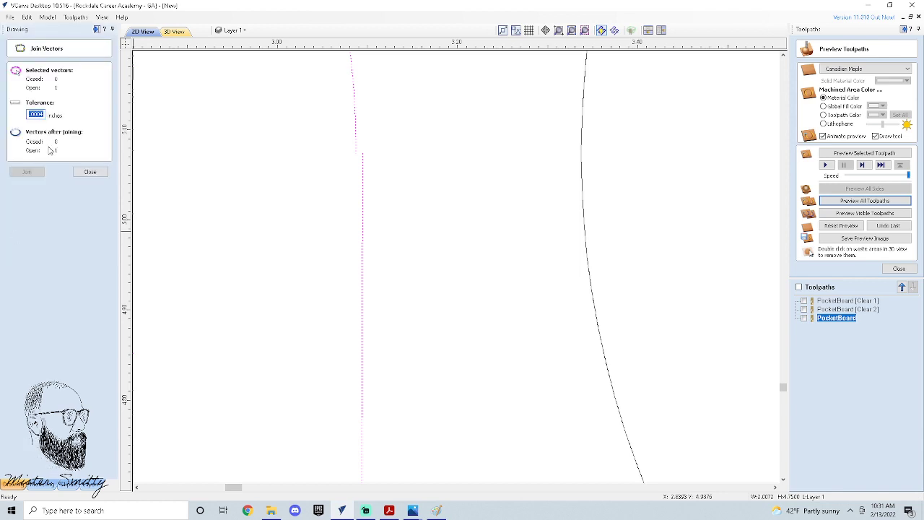
click(45, 115)
text(.04)
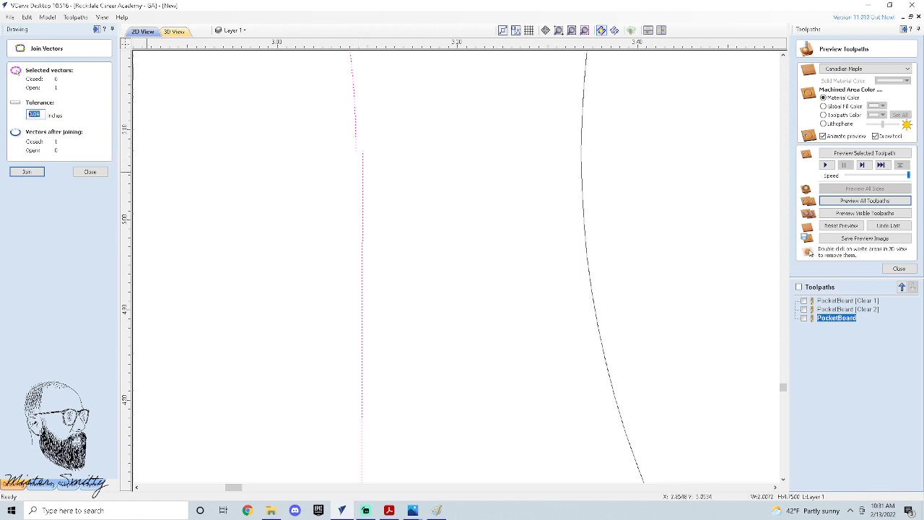
text(05)
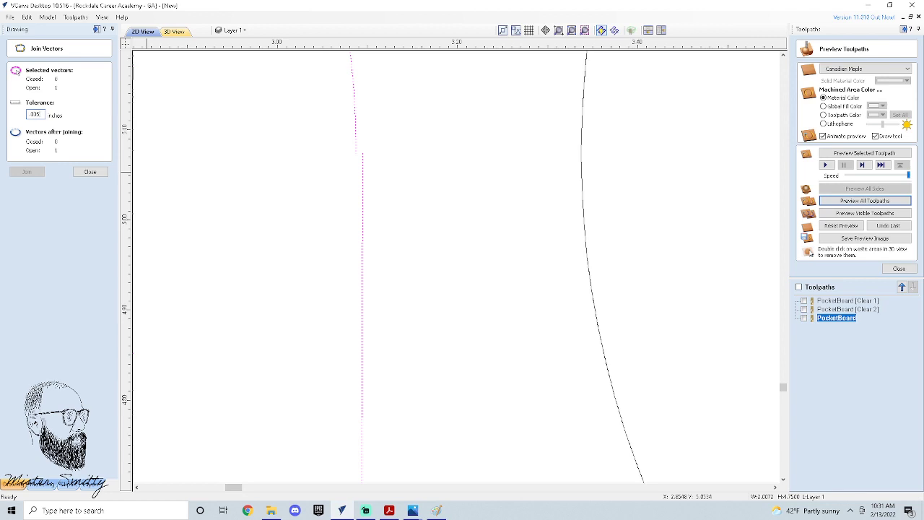
text(.03)
click(27, 171)
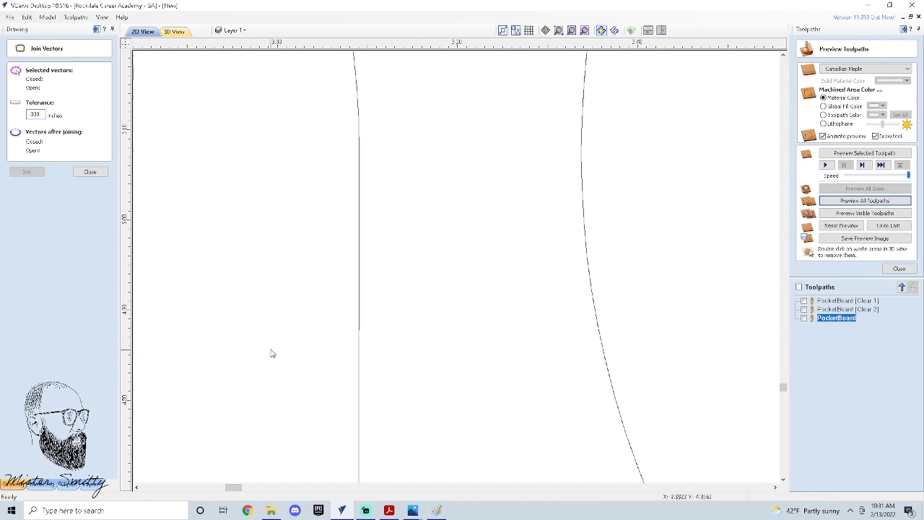
scroll(356, 329, down, 5)
scroll(318, 381, down, 2)
scroll(373, 301, down, 1)
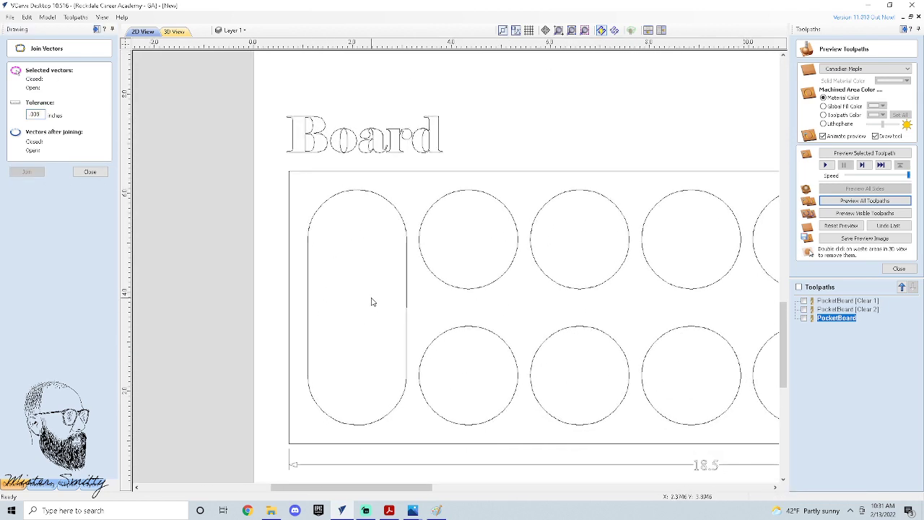
scroll(402, 239, up, 5)
scroll(402, 239, up, 3)
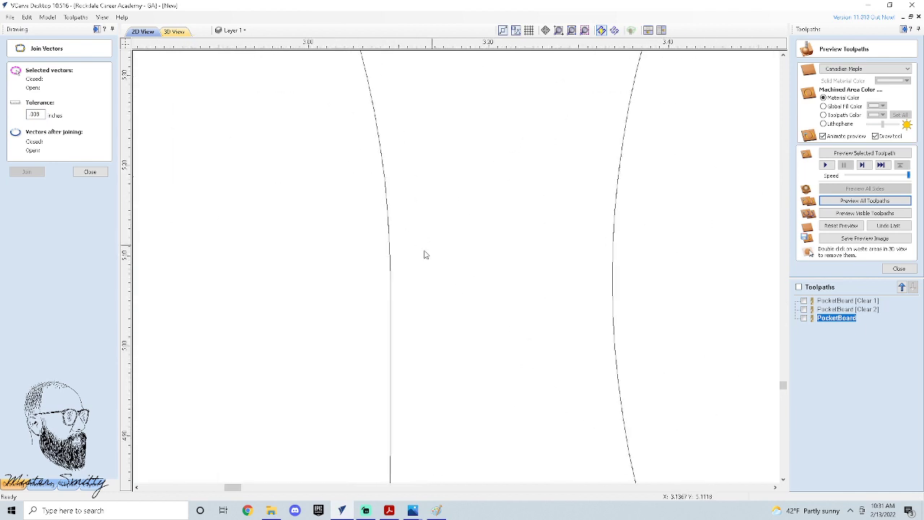
click(92, 171)
- Select all the pits and both stores, and recalculate the PocketBoard toolpath for them, accepting the notice
scroll(399, 299, down, 6)
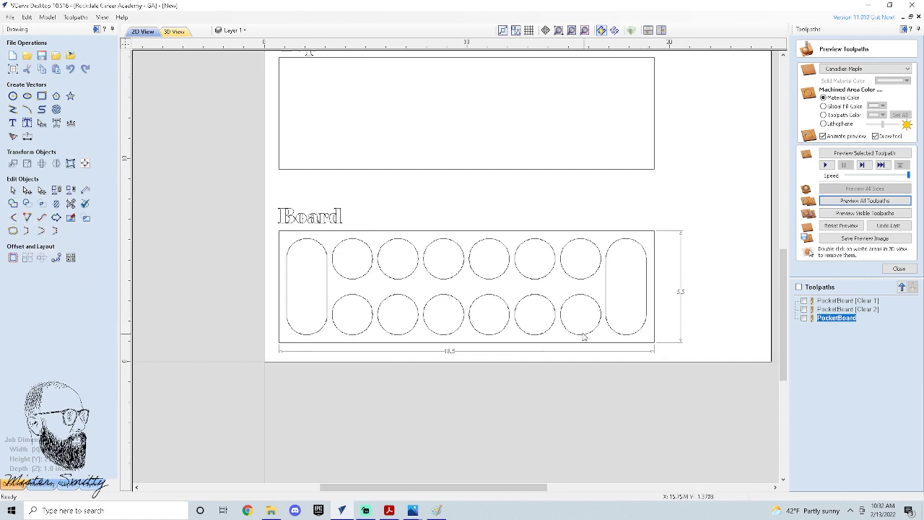
drag(643, 335, 315, 273)
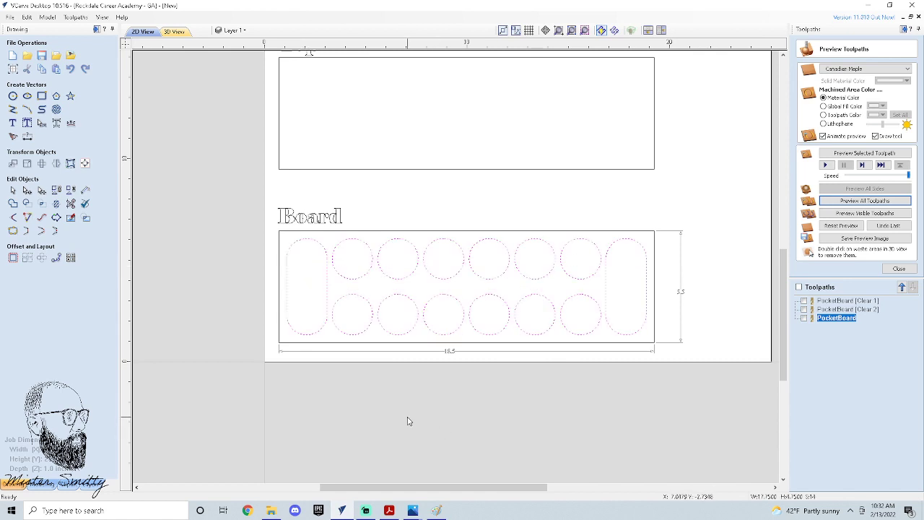
double_click(839, 319)
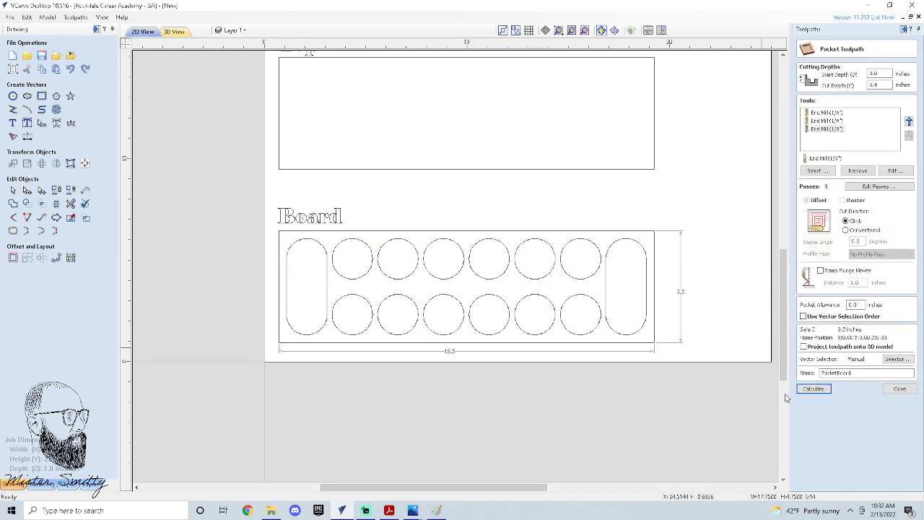
drag(638, 337, 286, 265)
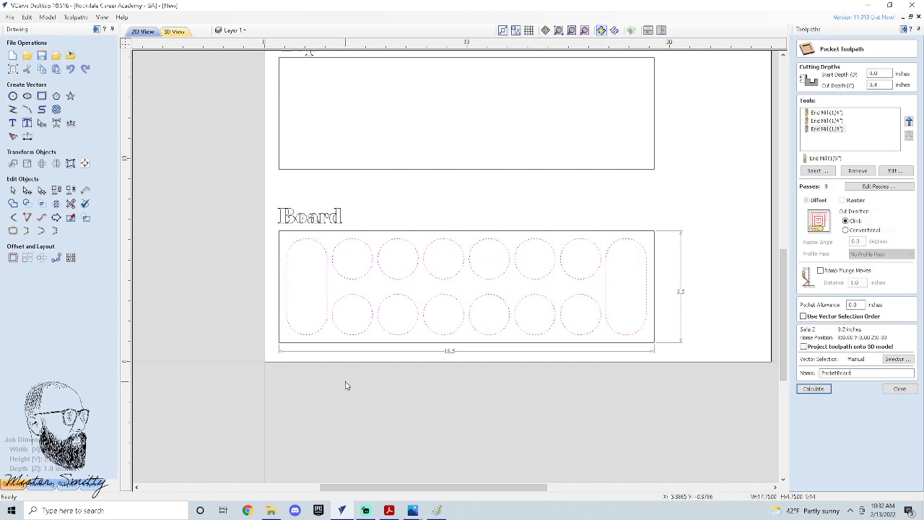
click(819, 390)
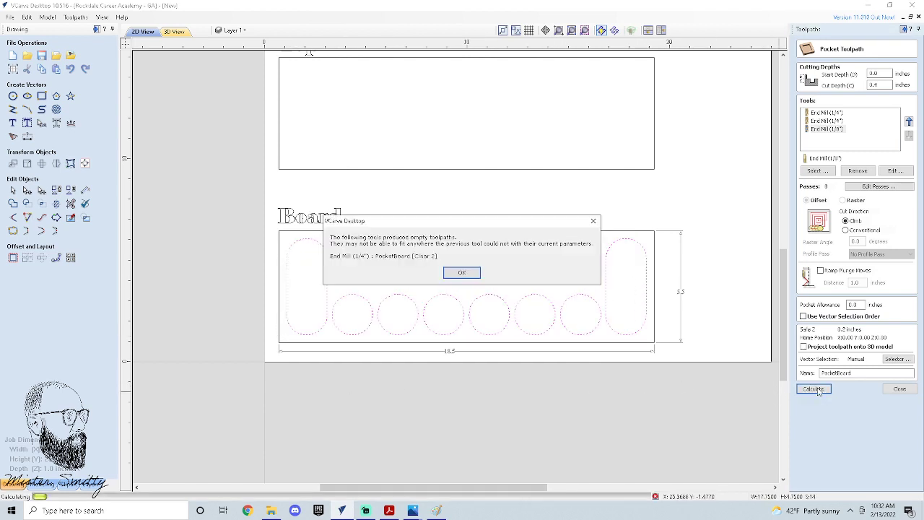
click(461, 276)
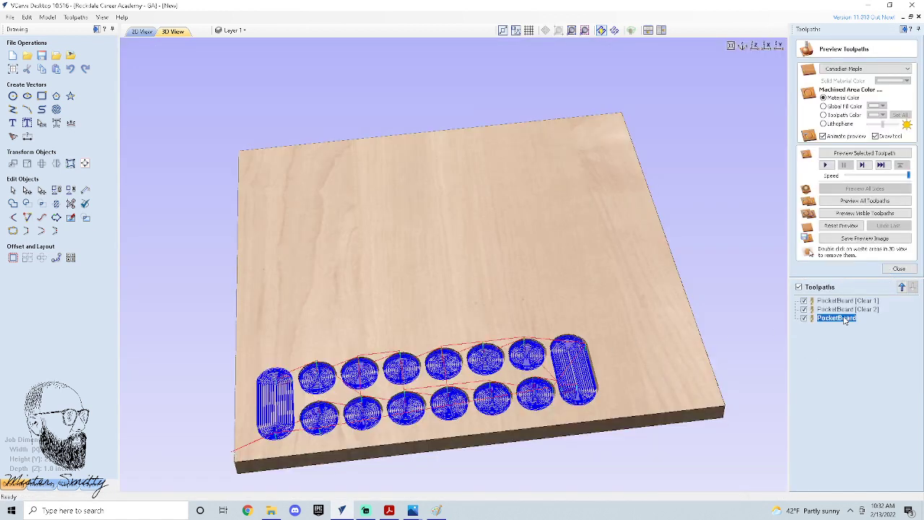
- Reopen the PocketBoard toolpath and add the imperial End Mill (1/4") to its tool list
double_click(845, 321)
click(897, 389)
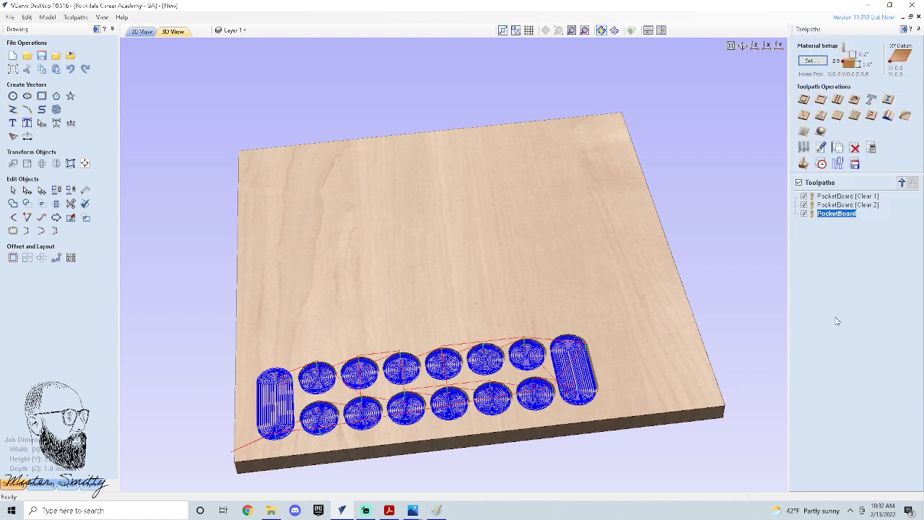
double_click(837, 197)
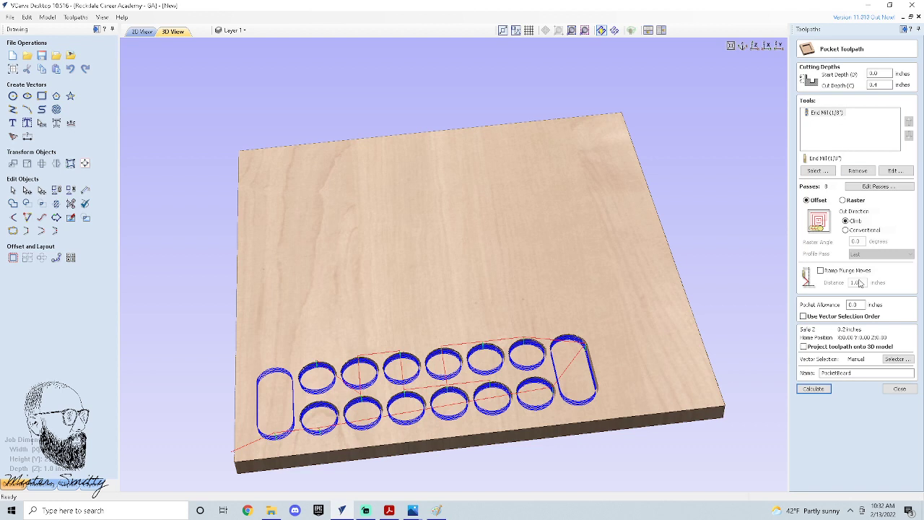
click(818, 114)
click(818, 170)
click(322, 156)
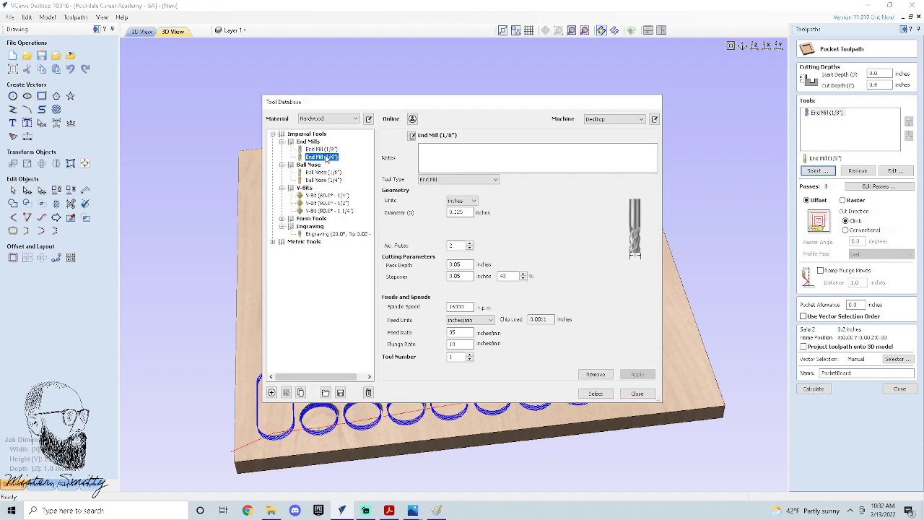
click(596, 393)
- Remove the End Mill (1/8") from the pocket's tool list and recalculate the toolpath
click(826, 120)
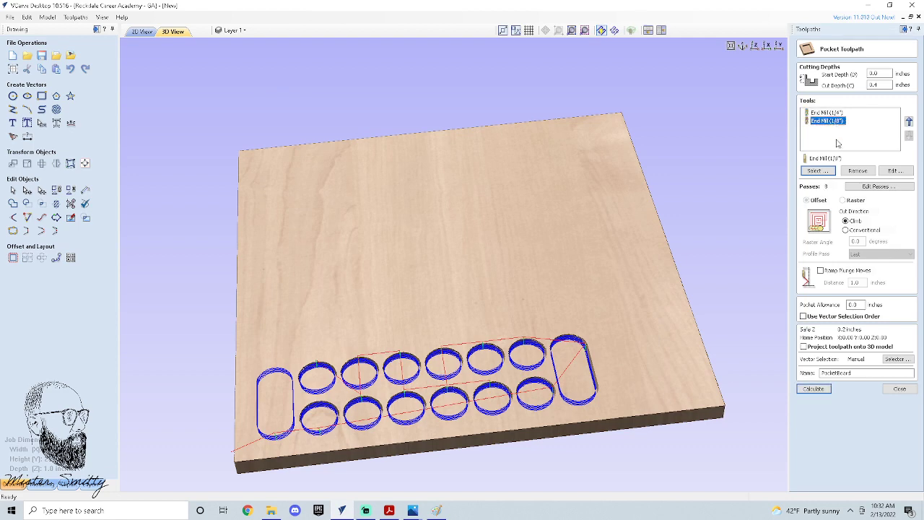
click(858, 171)
click(814, 389)
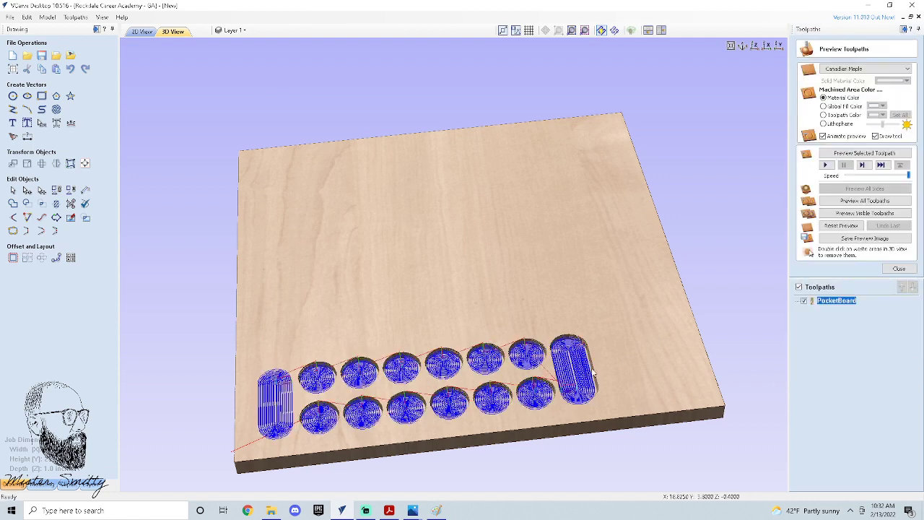
- Preview all toolpaths on the 3D material and hide the toolpath lines to view the carved pits and stores
scroll(488, 377, down, 1)
scroll(488, 378, up, 2)
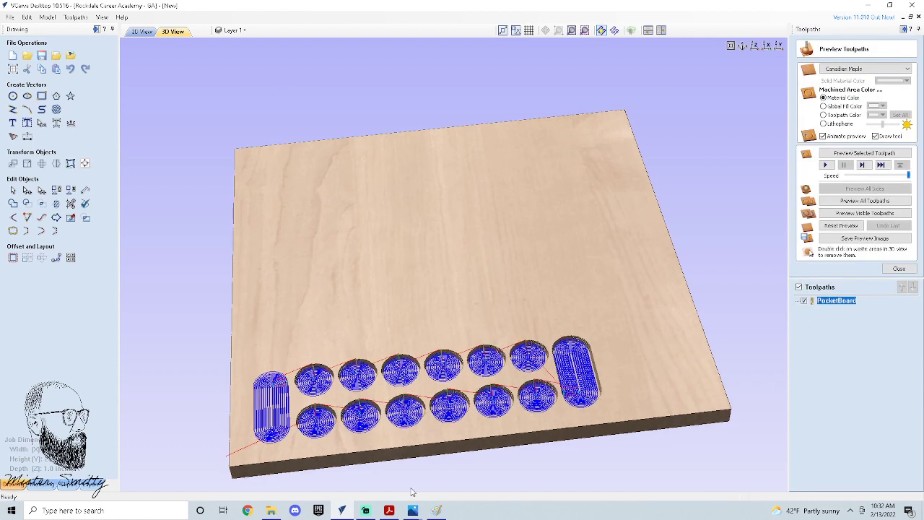
middle_drag(310, 318, 358, 216)
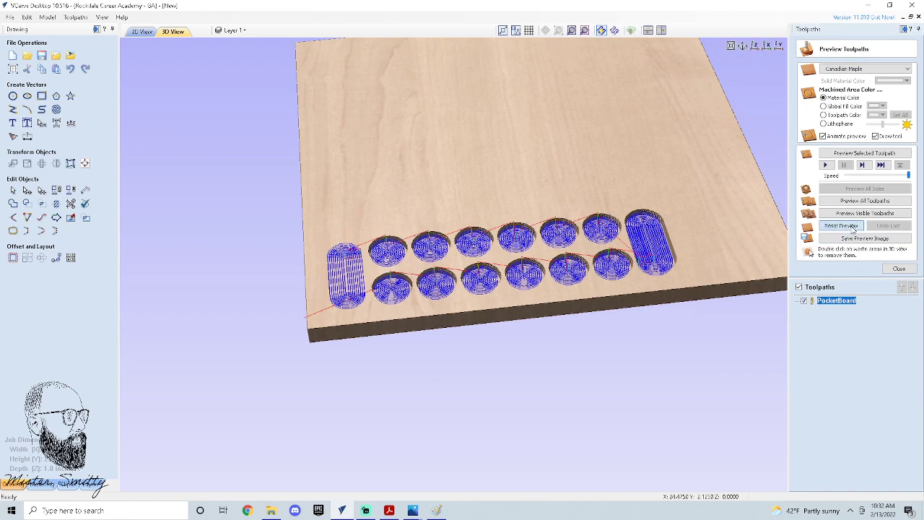
click(864, 201)
click(798, 287)
scroll(438, 357, down, 2)
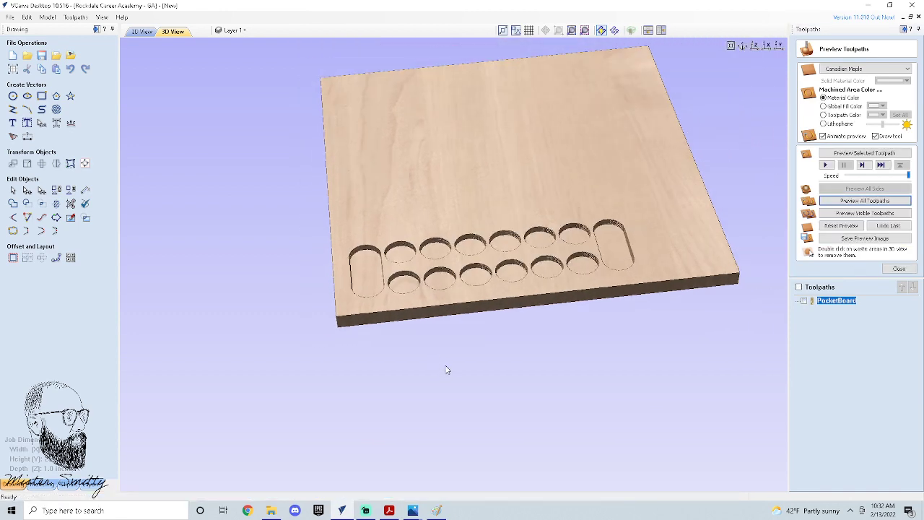
scroll(446, 367, up, 1)
- Reopen the PocketBoard toolpath settings, select its End Mill (1/4"), and inspect the carved board up close
double_click(825, 301)
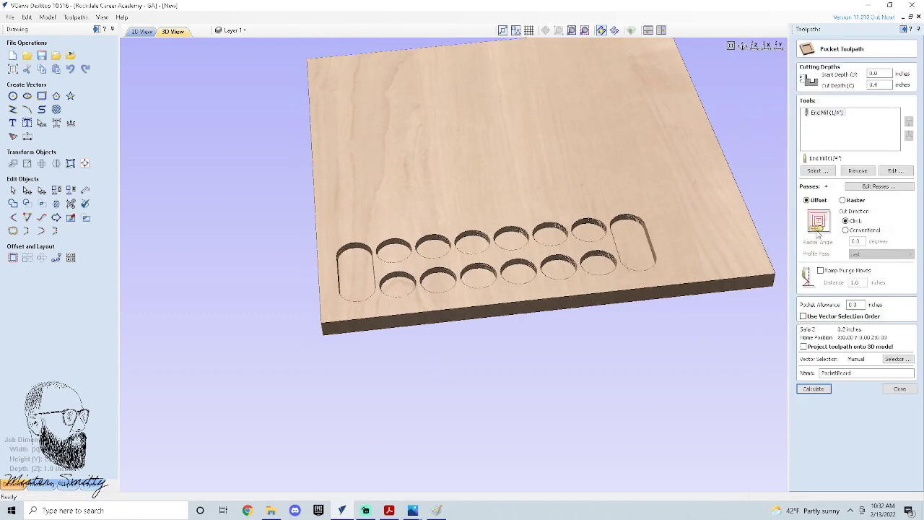
click(827, 120)
scroll(435, 252, up, 3)
scroll(404, 288, down, 3)
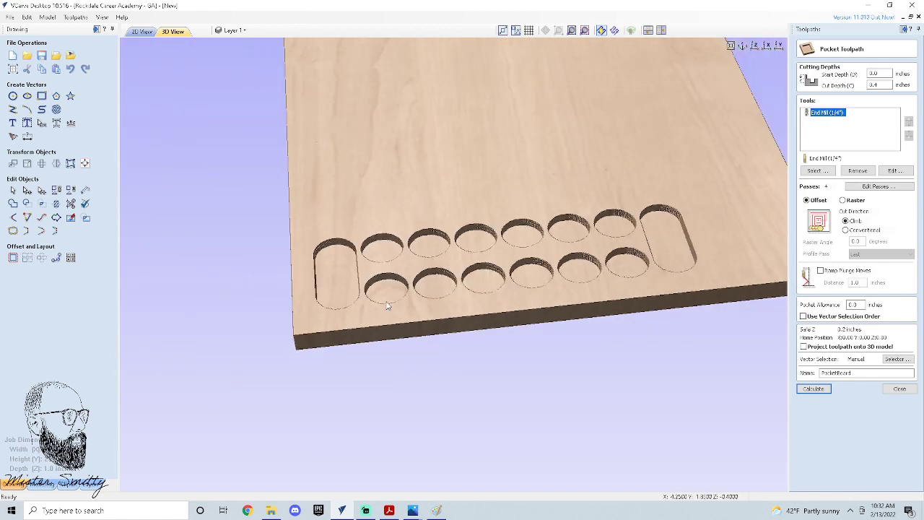
- Recalculate the PocketBoard toolpath with the End Mill (1/4") and preview all toolpaths on the 3D material
click(813, 389)
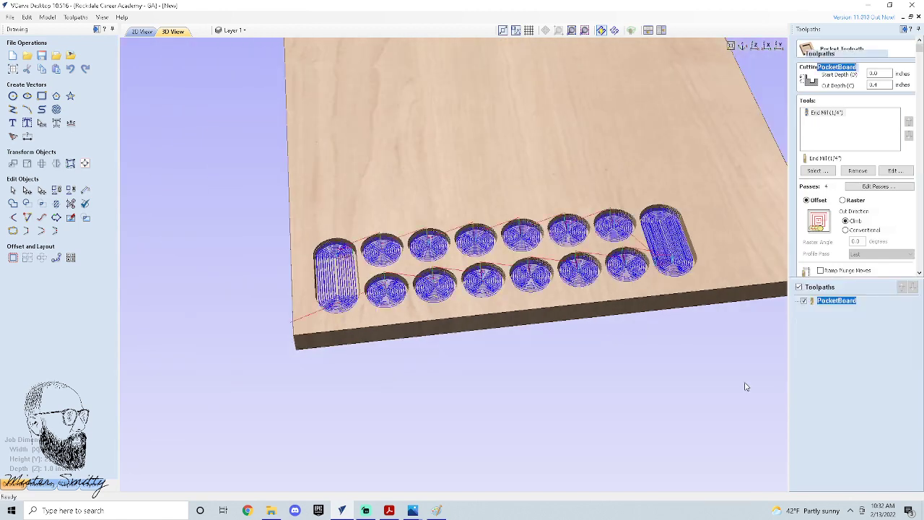
scroll(467, 304, up, 2)
scroll(467, 304, down, 2)
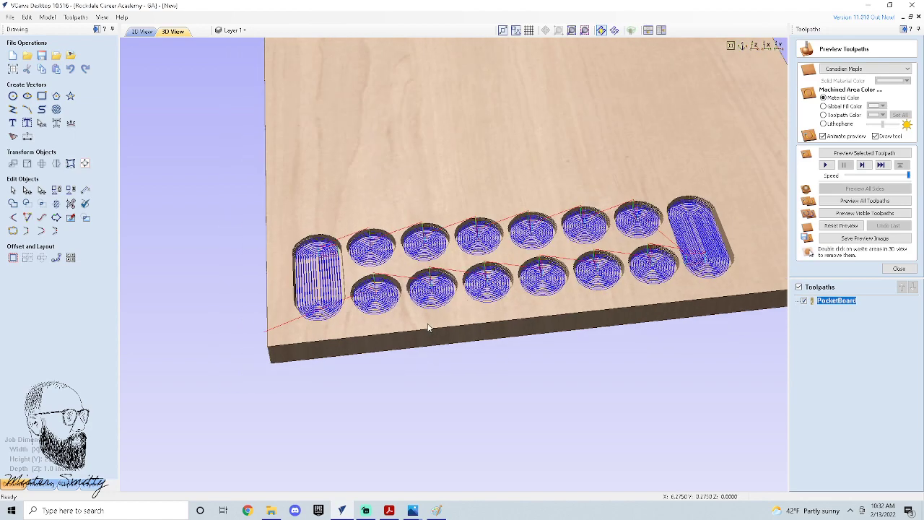
scroll(484, 301, up, 2)
drag(497, 301, 578, 238)
click(864, 201)
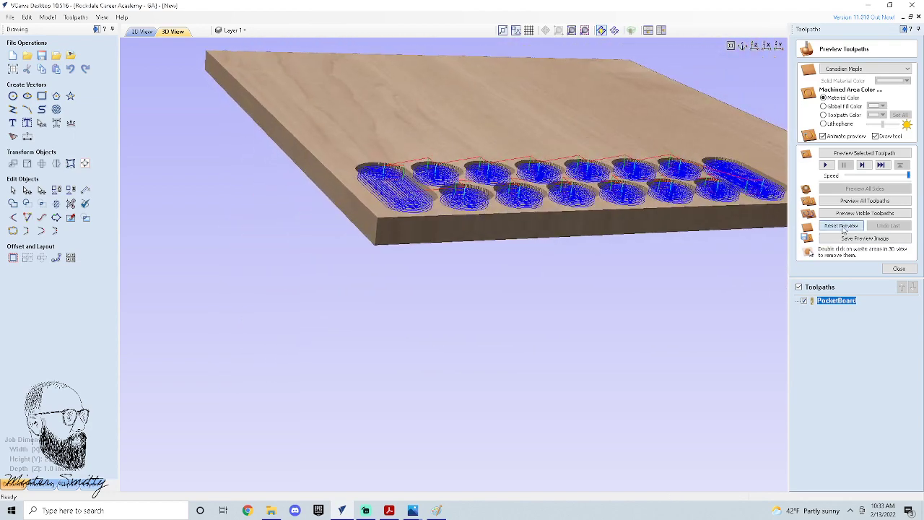
- Inspect the carved pits and end stores up close and at an angle, and close the toolpath preview
scroll(442, 289, down, 3)
scroll(443, 289, down, 2)
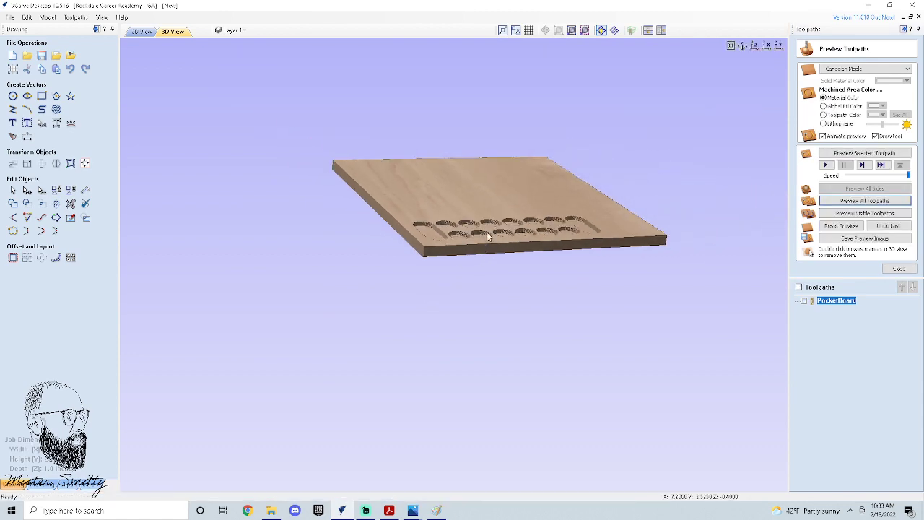
scroll(491, 217, up, 3)
drag(530, 243, 489, 273)
scroll(506, 255, up, 5)
scroll(532, 289, down, 4)
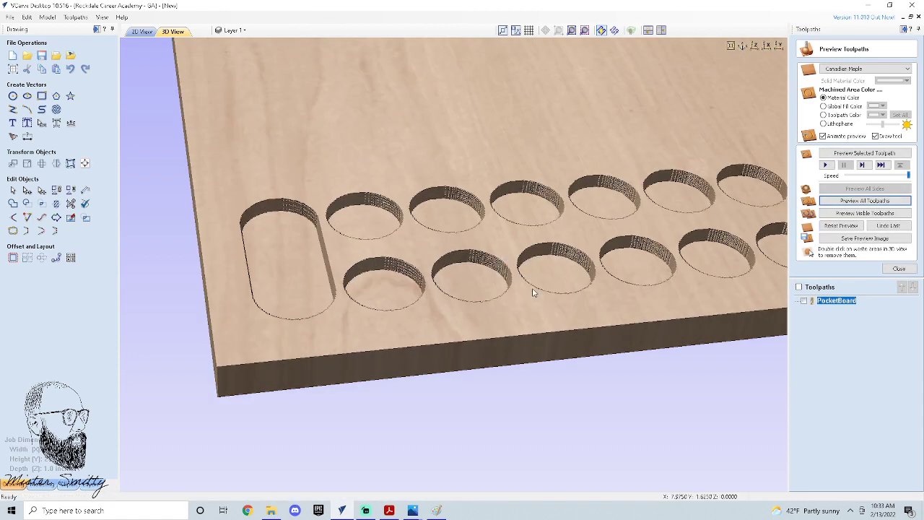
drag(567, 305, 448, 284)
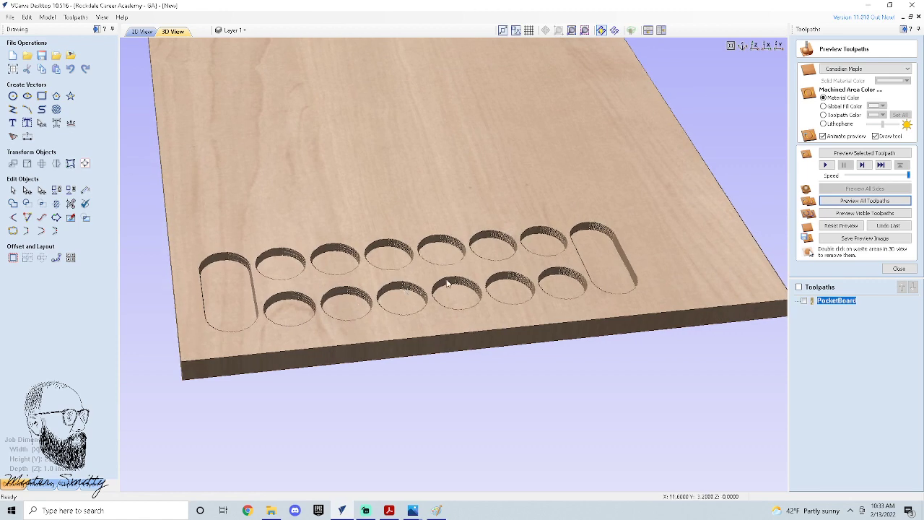
scroll(512, 330, down, 4)
scroll(419, 372, up, 5)
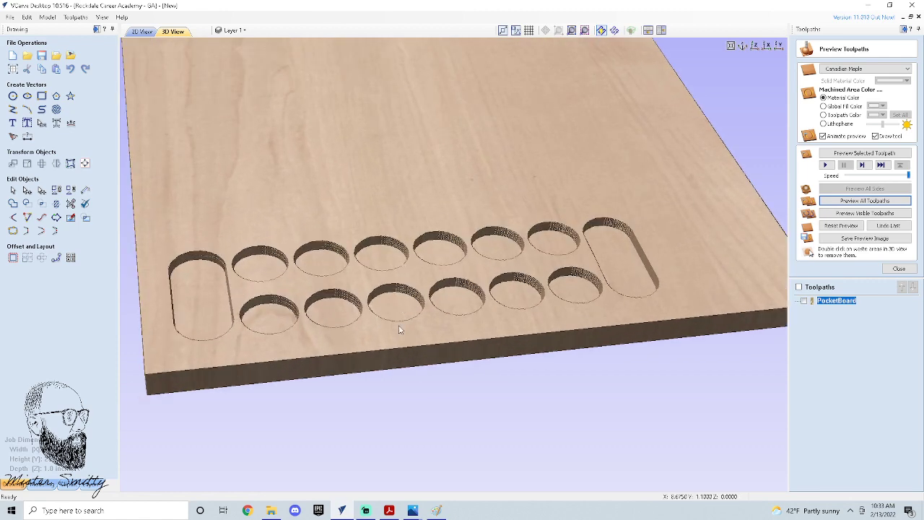
click(898, 270)
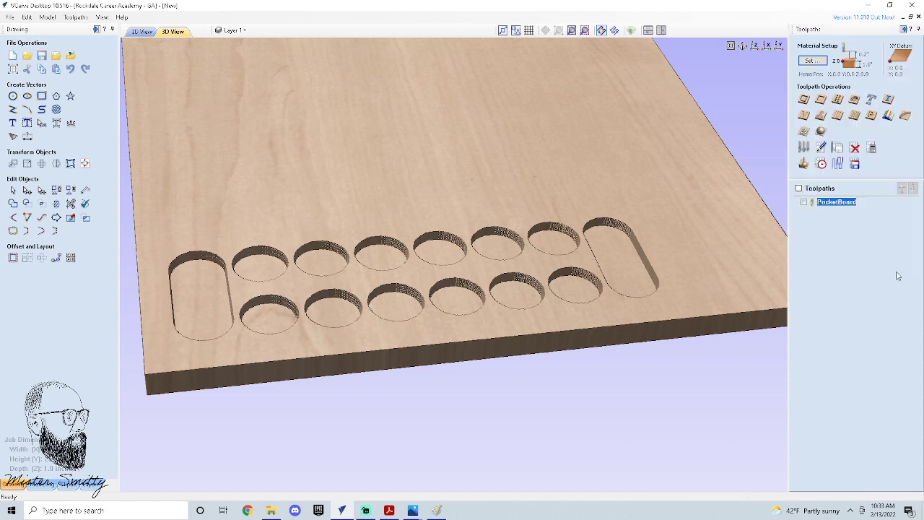
- Create an outside profile toolpath named BoardOut around the Top and Board rectangles, cutting 1.05 inches deep, and accept cutting through the material
click(148, 33)
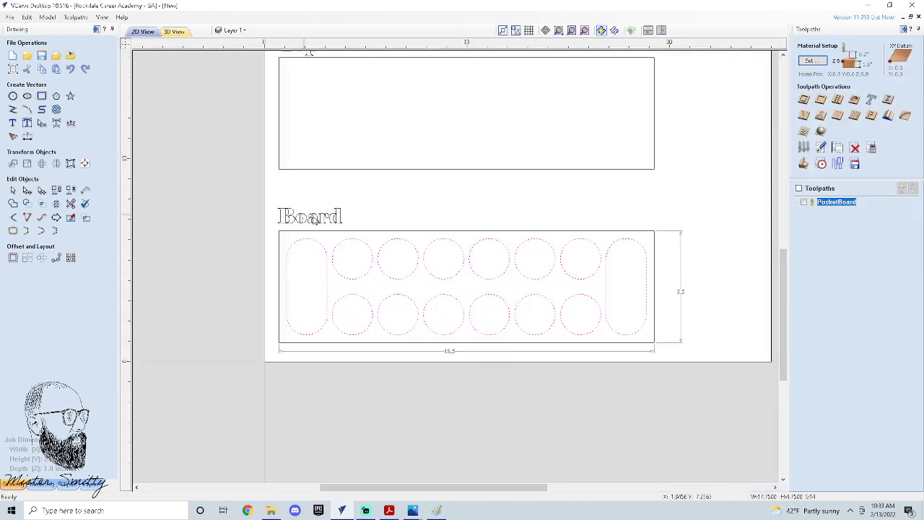
scroll(441, 195, up, 1)
scroll(506, 217, down, 1)
scroll(565, 220, down, 1)
click(568, 189)
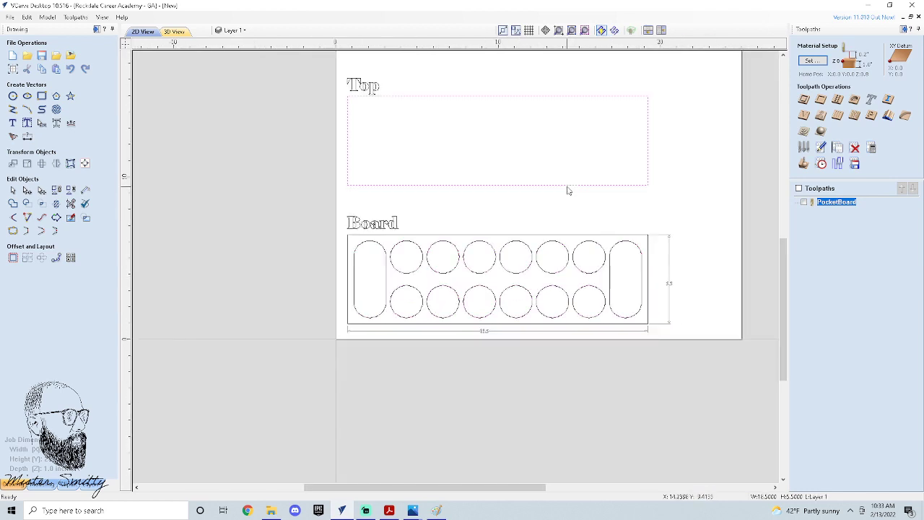
shift+click(579, 241)
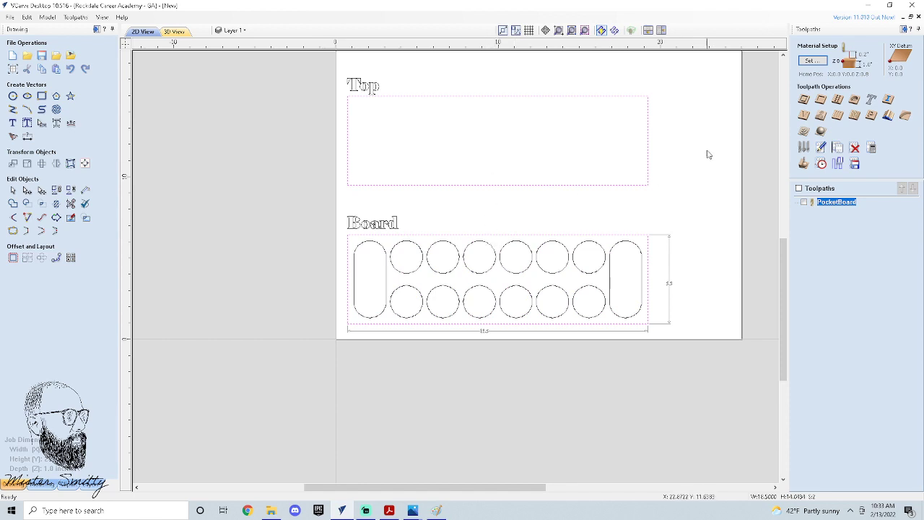
click(804, 101)
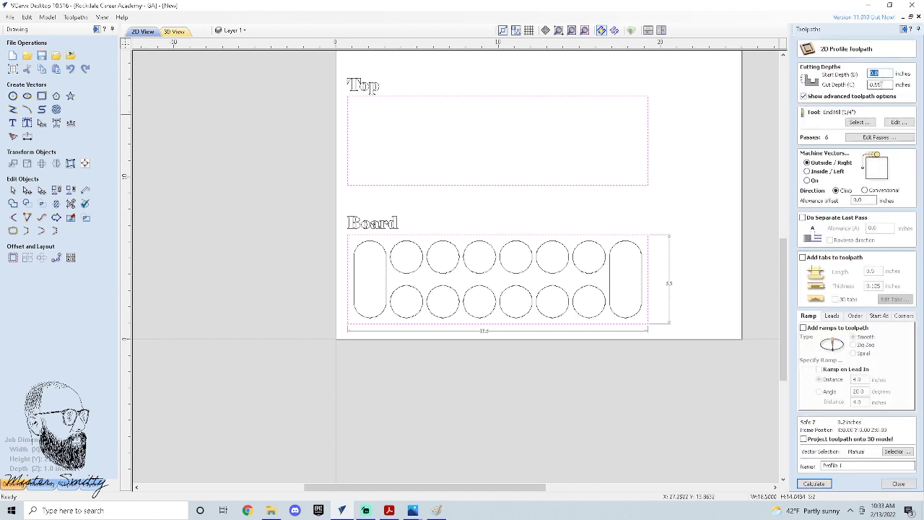
click(880, 85)
double_click(874, 74)
double_click(875, 85)
click(844, 466)
text(BoardOut)
key(Return)
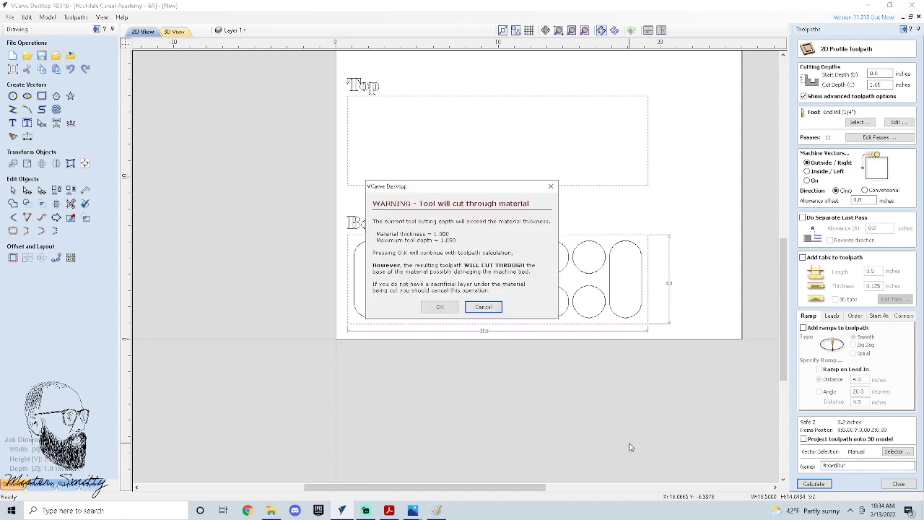
click(438, 308)
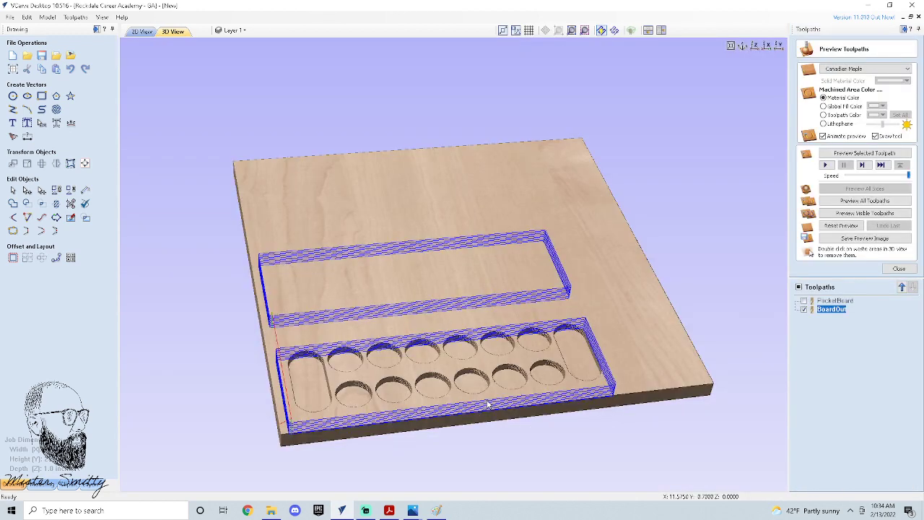
- Reset the preview, simulate all toolpaths, and remove the waste material surrounding the two cut-out pieces
click(841, 225)
click(852, 201)
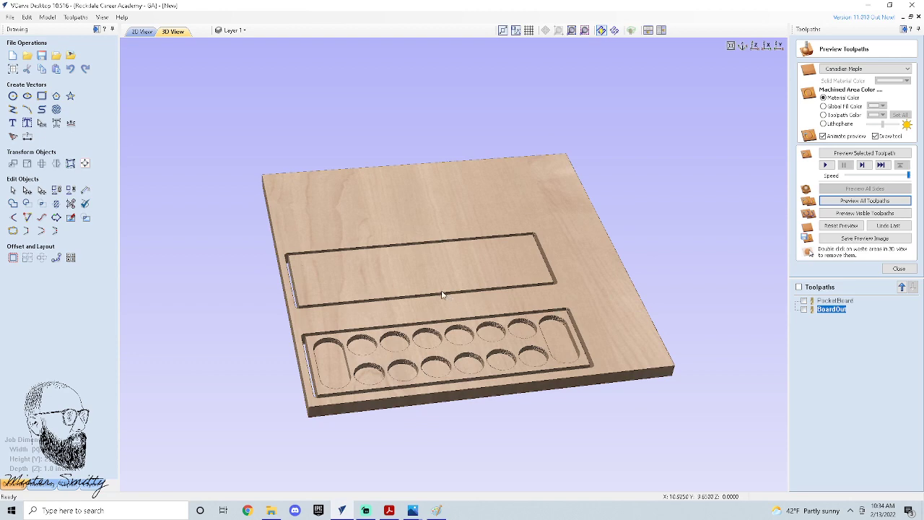
double_click(418, 324)
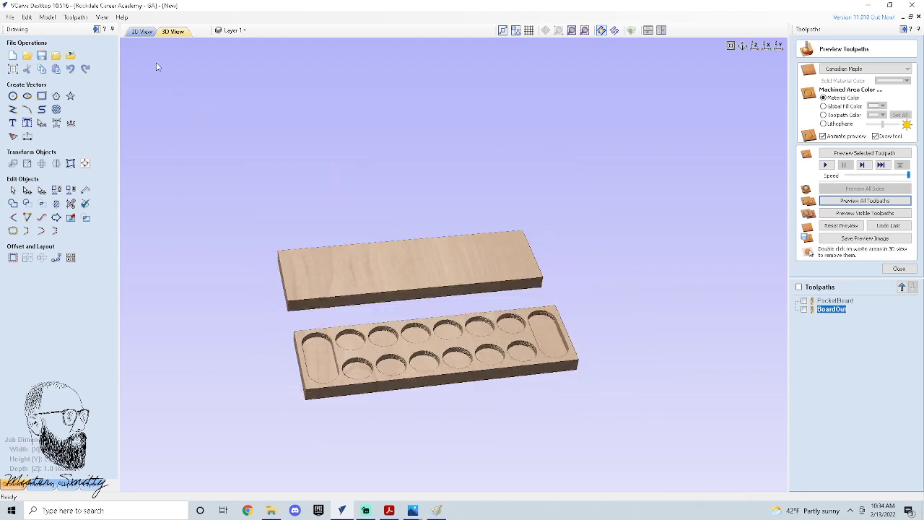
- Create a V-Carve toolpath named Text for the Board and Top labels with a flat depth of 0.15 inches
click(142, 32)
click(460, 397)
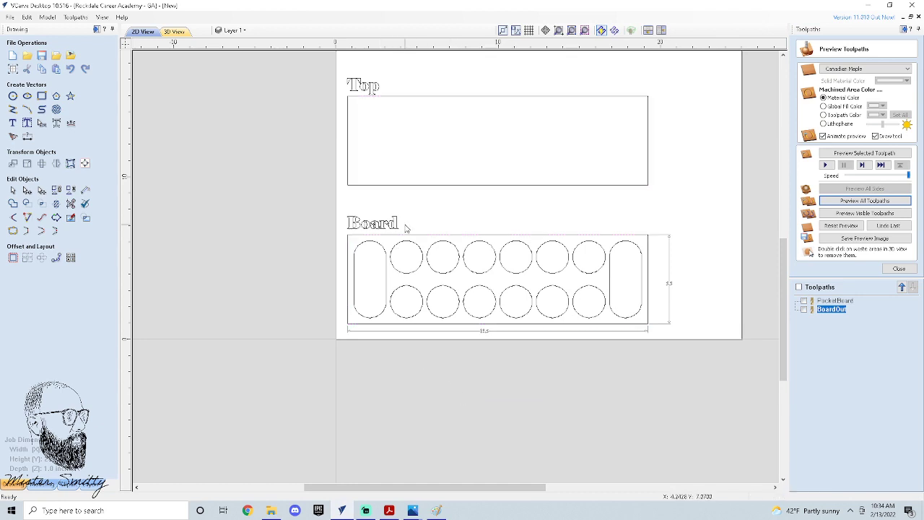
click(381, 220)
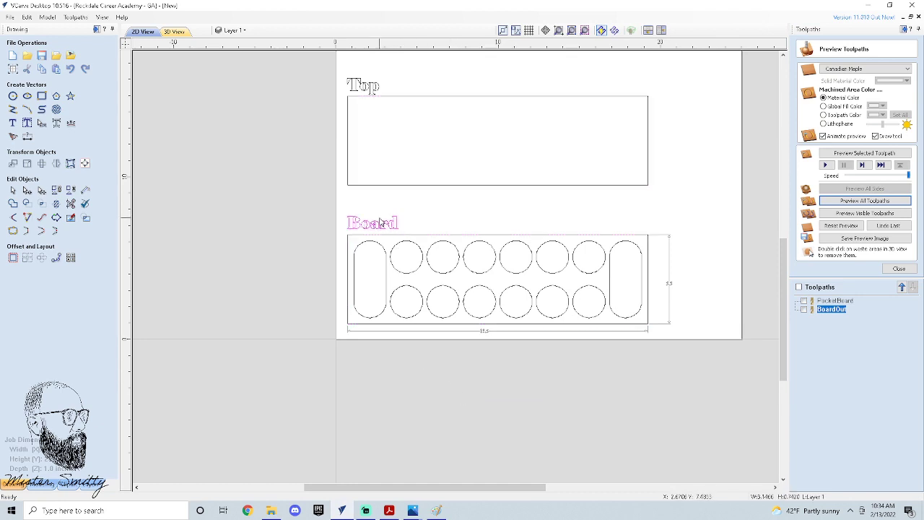
shift+click(373, 89)
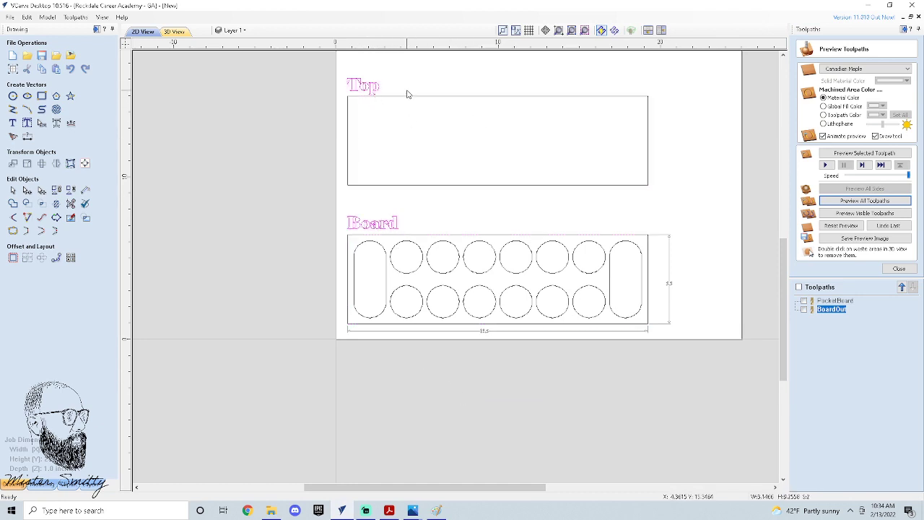
click(899, 268)
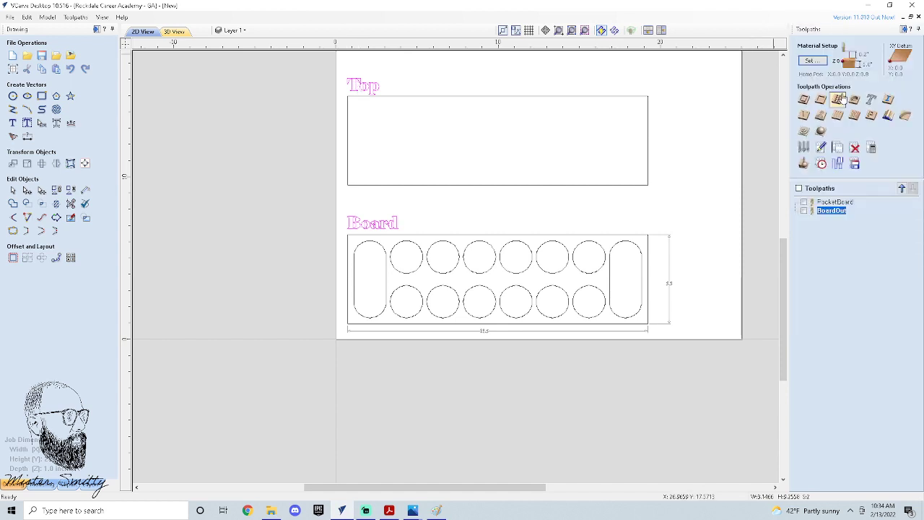
click(839, 101)
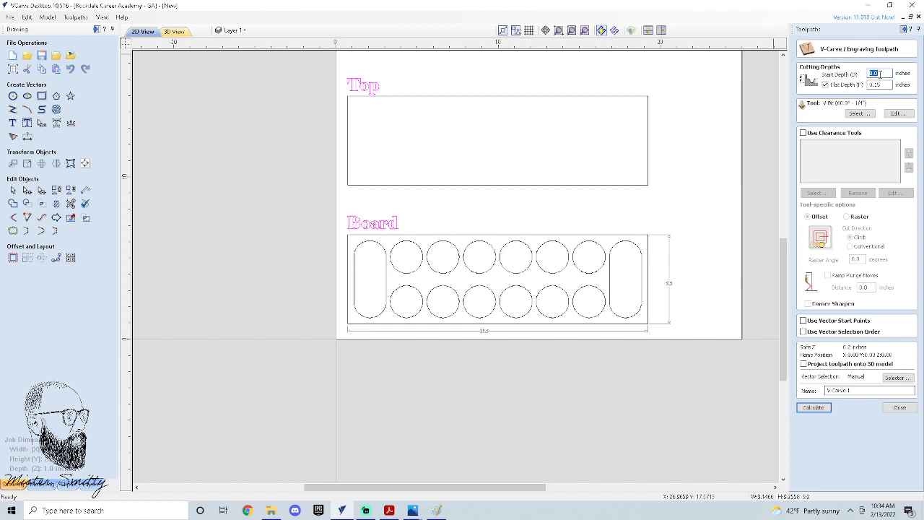
drag(877, 391, 659, 382)
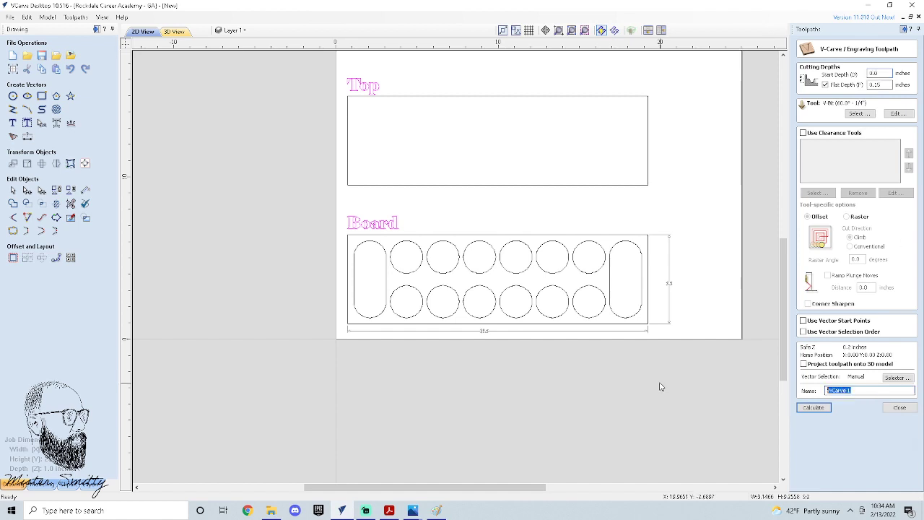
text(Text)
click(814, 407)
- Preview all toolpaths and examine the engraved labels, profile cuts and pockets on the 3D material
click(864, 200)
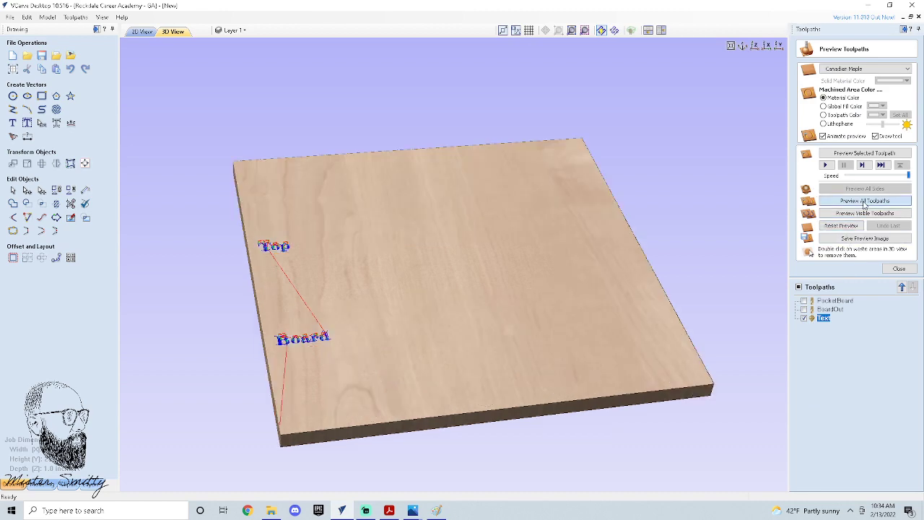
scroll(361, 368, down, 4)
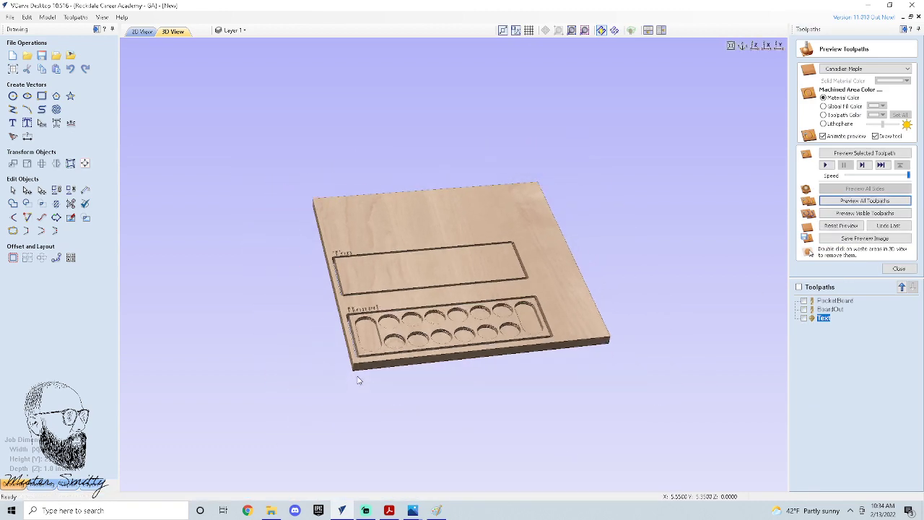
scroll(355, 368, up, 5)
middle_drag(362, 341, 368, 284)
drag(369, 287, 561, 324)
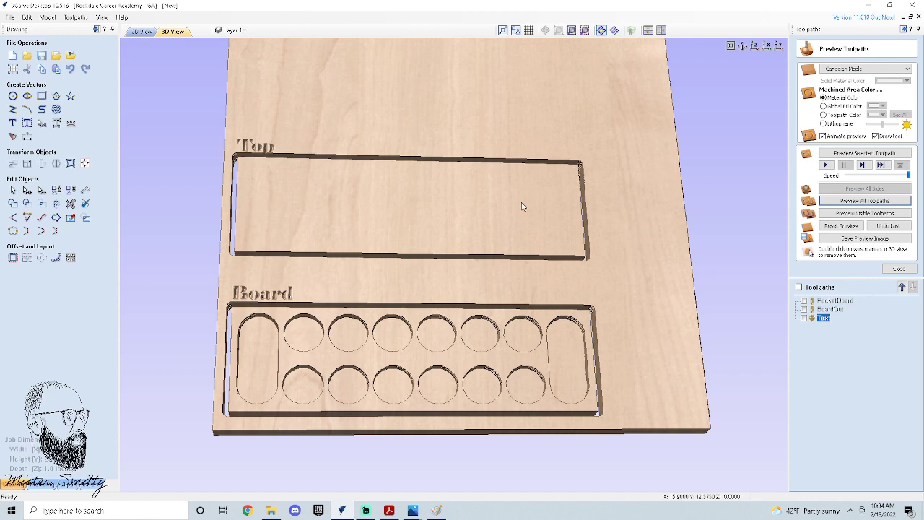
- Clear the label selection in the 2D drawing and import MisterSmitty Logo.svg over the Top rectangle
click(141, 32)
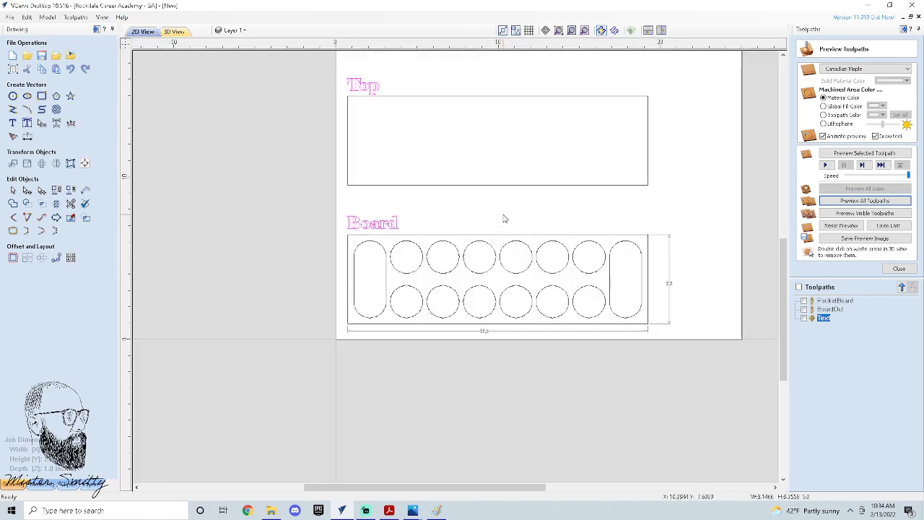
click(504, 215)
scroll(500, 203, up, 1)
scroll(501, 201, down, 1)
middle_drag(500, 193, 441, 273)
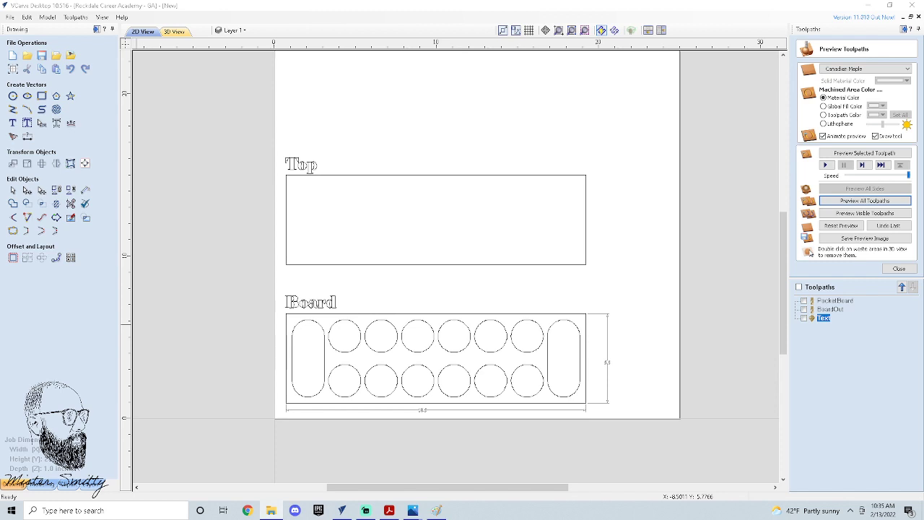
drag(447, 196, 405, 225)
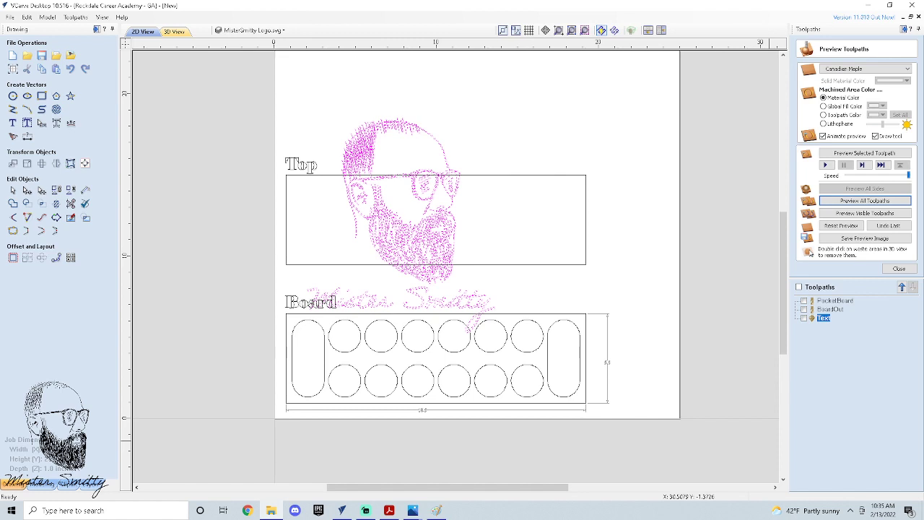
- Scale the imported logo to about 4.34 by 4.95 inches and place it inside the Top rectangle's left part
click(438, 305)
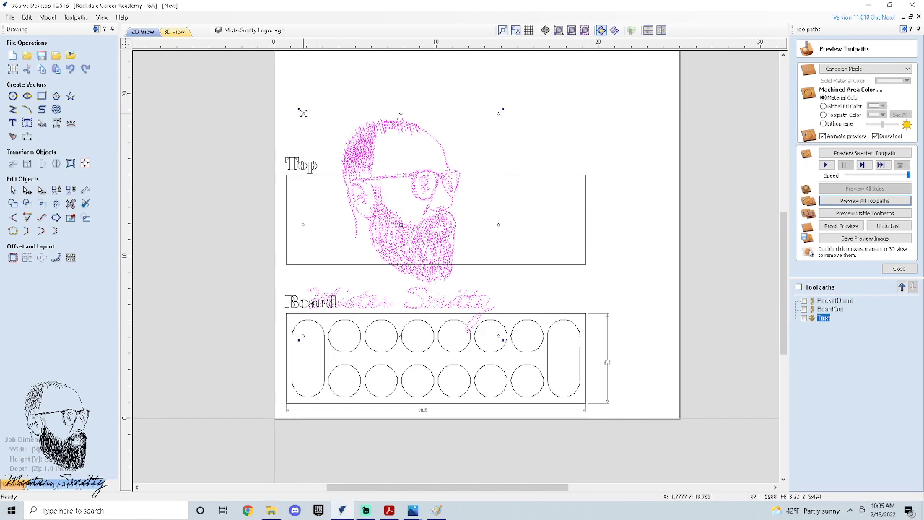
drag(302, 113, 434, 254)
drag(467, 299, 343, 216)
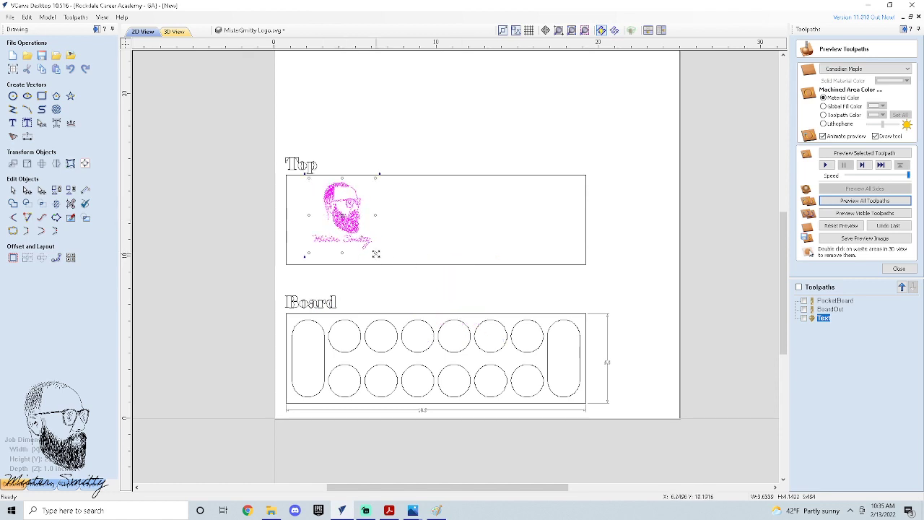
drag(376, 254, 391, 267)
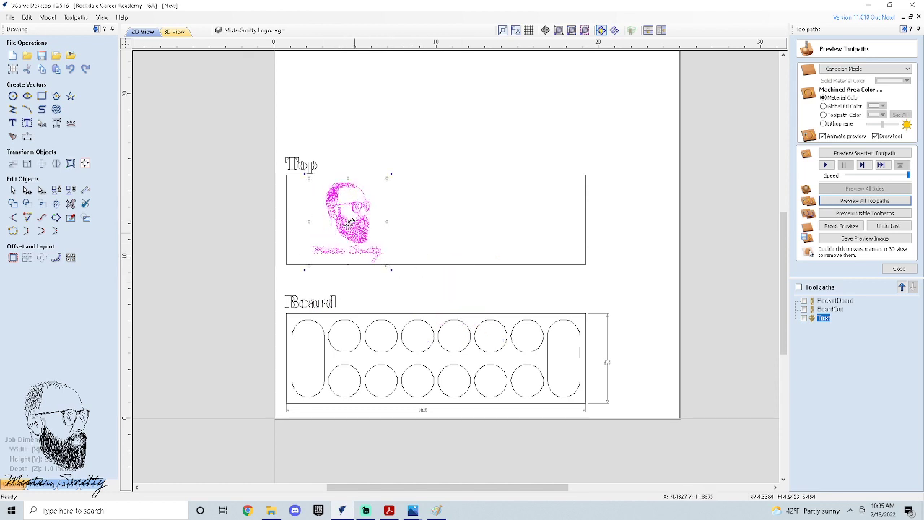
click(224, 205)
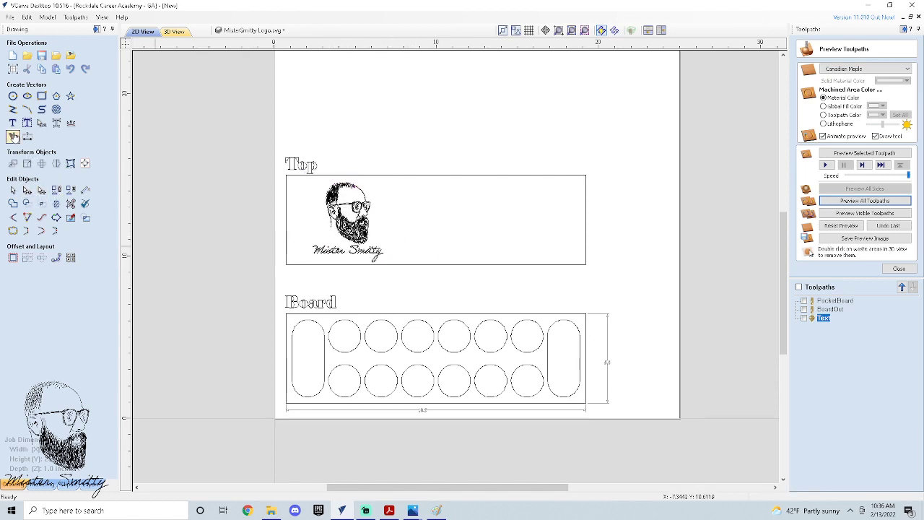
- Create the text "Mancala" beside the logo, overlapping the Top rectangle's lower right corner, and select it
click(12, 123)
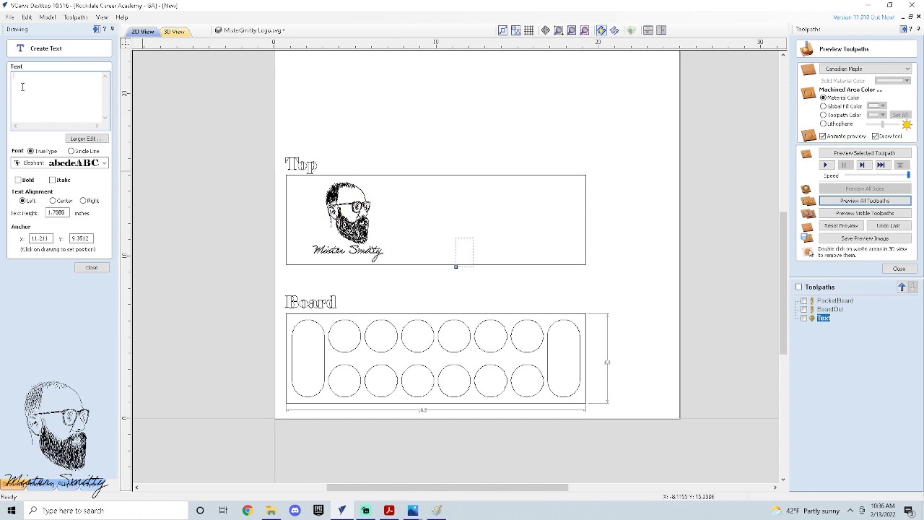
text(Mancala)
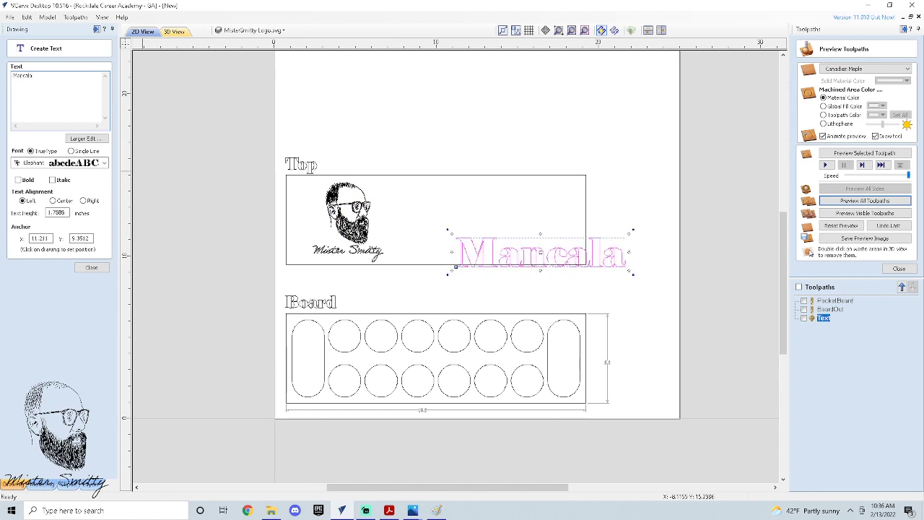
click(91, 268)
click(548, 255)
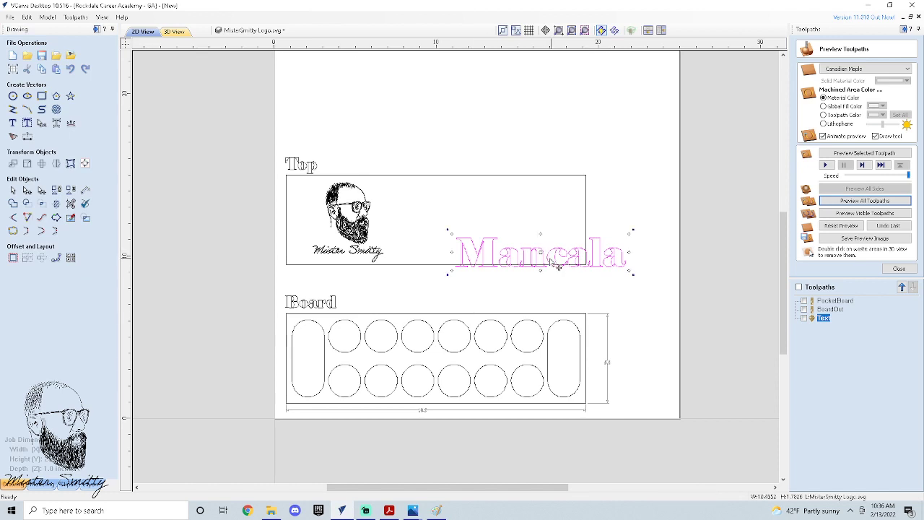
- Move the "Mancala" text fully inside the Top rectangle, beside the logo, and clear the selection
drag(543, 253, 489, 216)
click(652, 296)
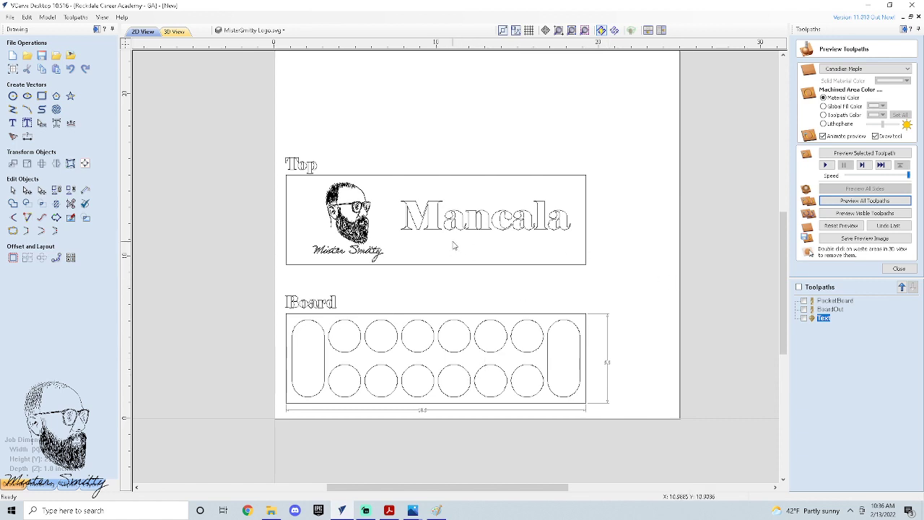
drag(486, 246, 359, 204)
click(324, 216)
- Group the logo and the "Mancala" text inside the Top rectangle into one object
drag(295, 176, 578, 269)
right_click(518, 215)
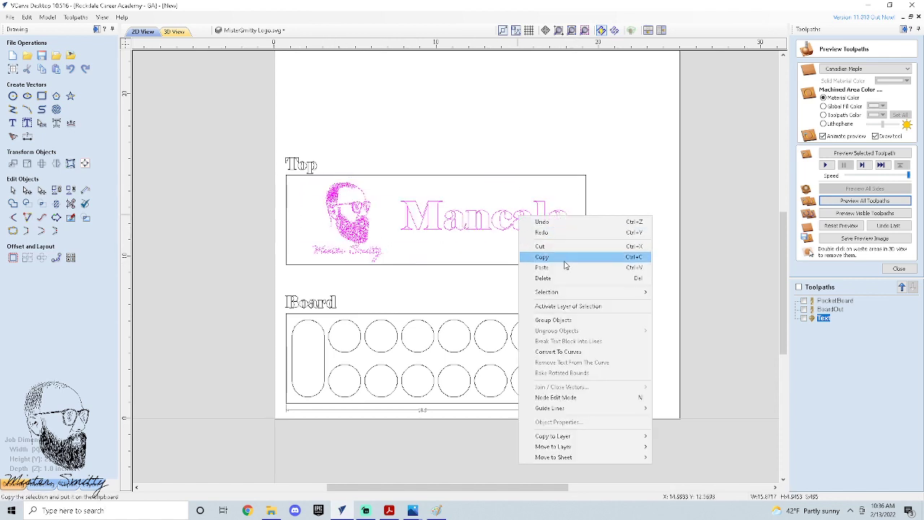
click(556, 320)
click(738, 324)
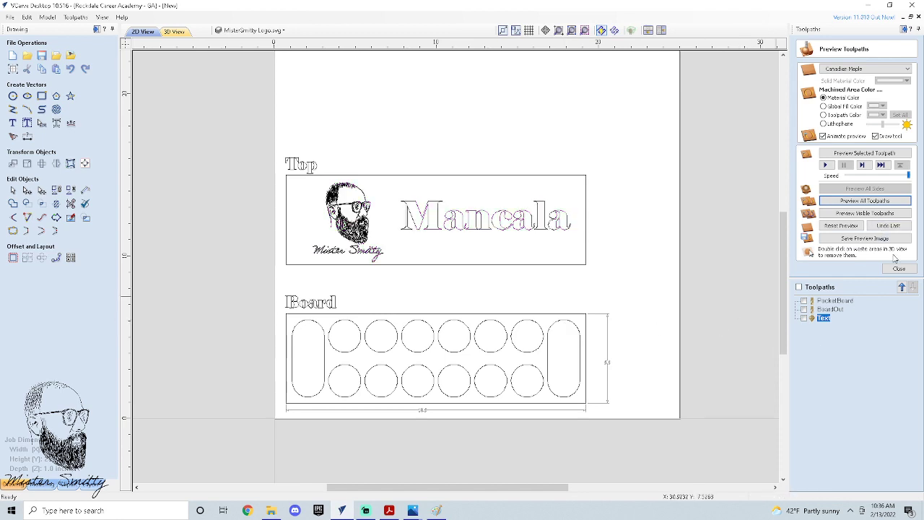
- Close the toolpath preview, set up a V-Carve / Engraving toolpath named TopText for the grouped logo and title, and try to calculate it
click(898, 268)
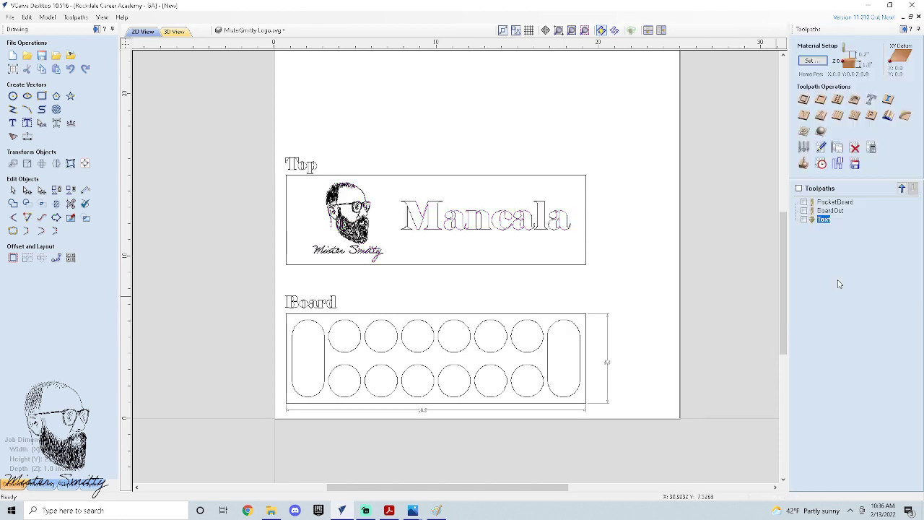
click(804, 113)
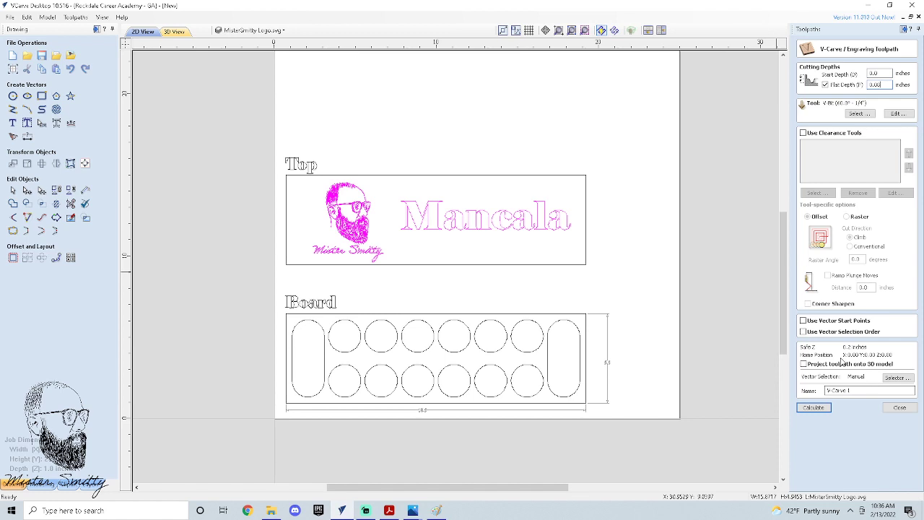
drag(860, 391, 707, 377)
text(TopText)
key(Return)
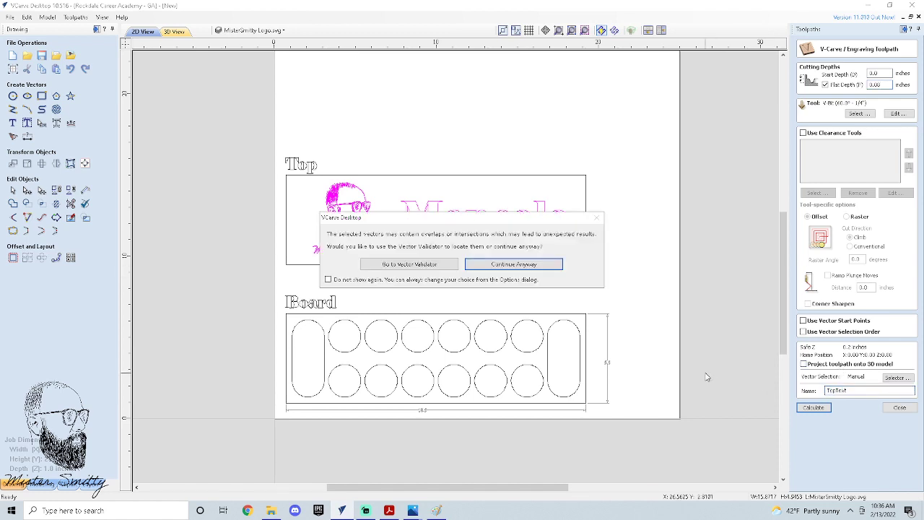
- Run the Vector Validator on the selected logo and title and examine the marked problem spots on the portrait and lettering
click(432, 269)
click(29, 204)
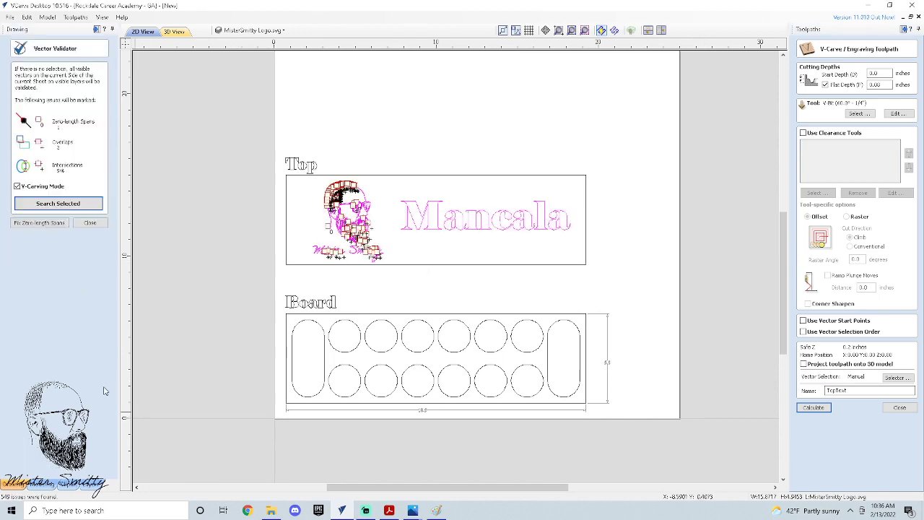
scroll(347, 240, up, 6)
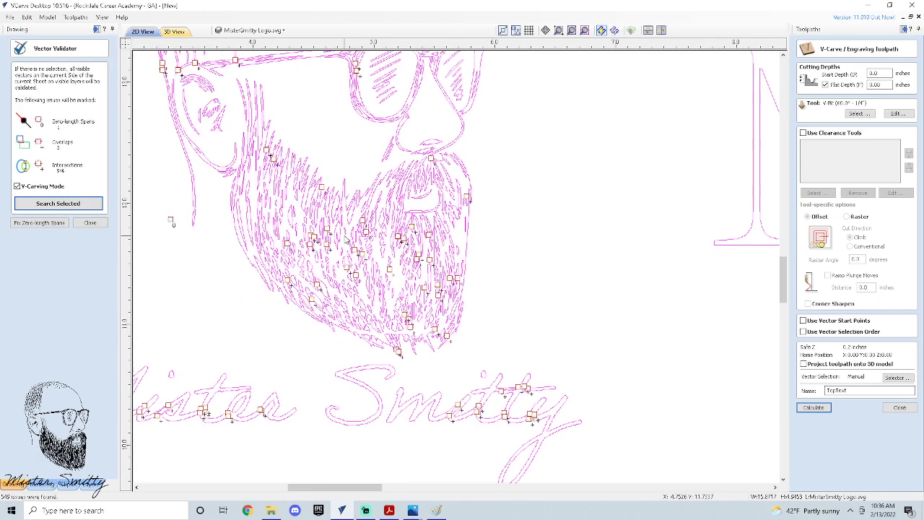
scroll(345, 242, down, 6)
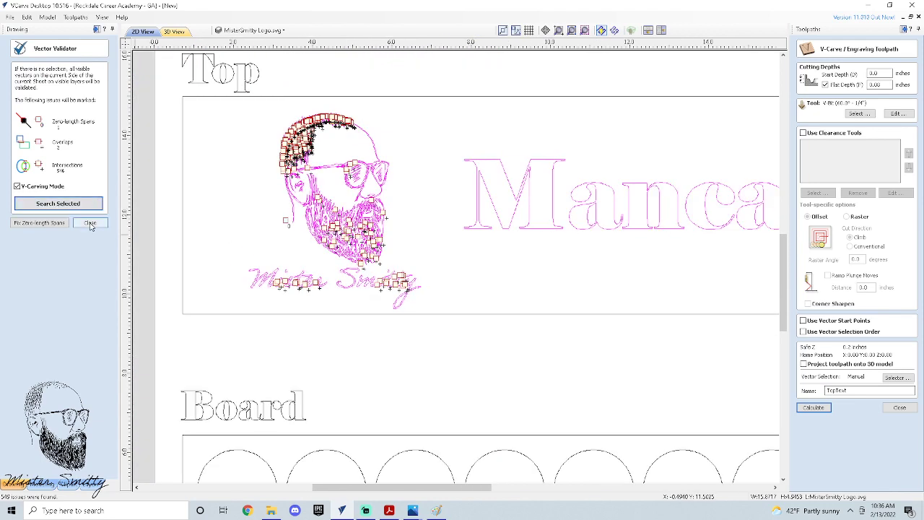
click(89, 223)
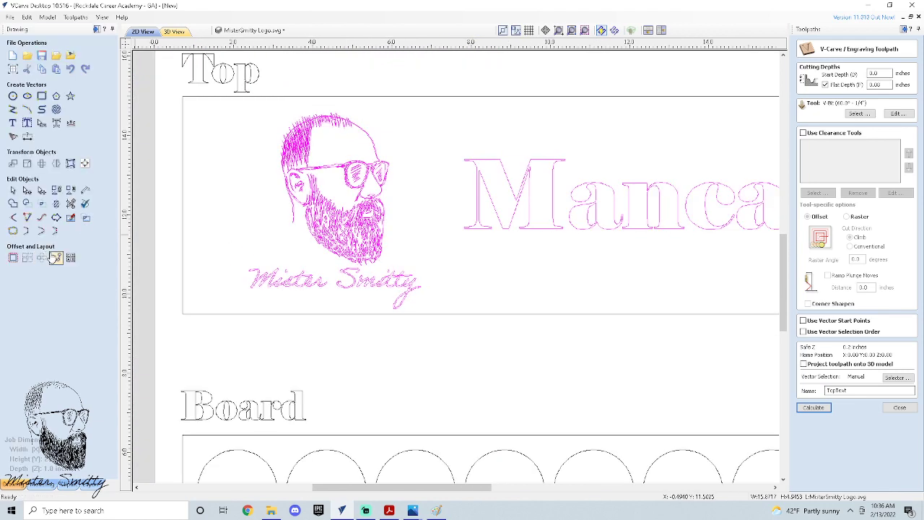
- Ungroup the combined logo and "Mancala" text back onto the original object layers and clear the selection
click(676, 265)
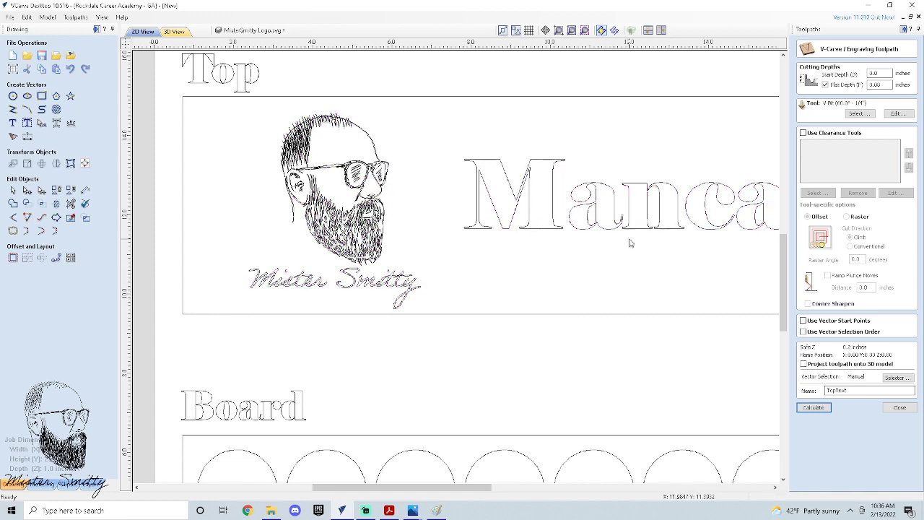
click(616, 229)
right_click(616, 229)
mouse_move(665, 346)
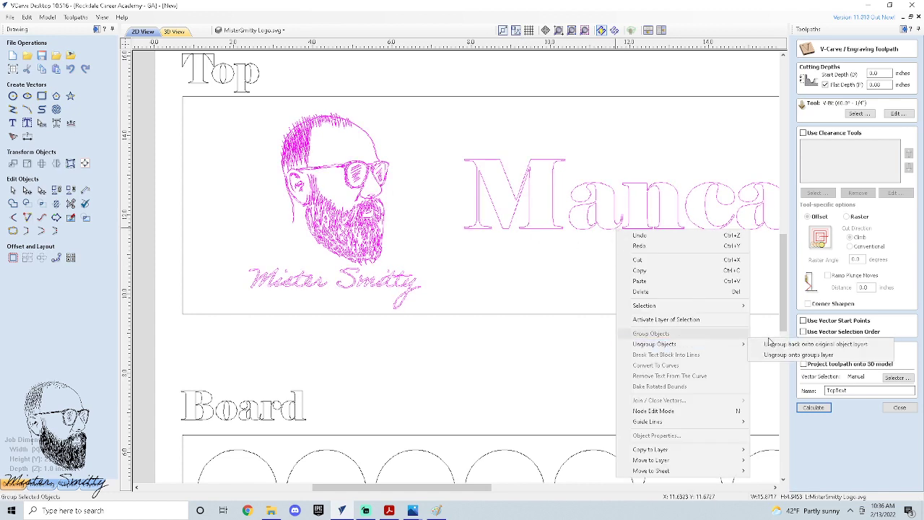
click(774, 344)
click(442, 283)
- Try to weld all of the logo's vectors, both portrait and script lettering
mouse_move(434, 291)
mouse_down()
mouse_move(171, 161)
mouse_move(216, 112)
mouse_up()
click(442, 280)
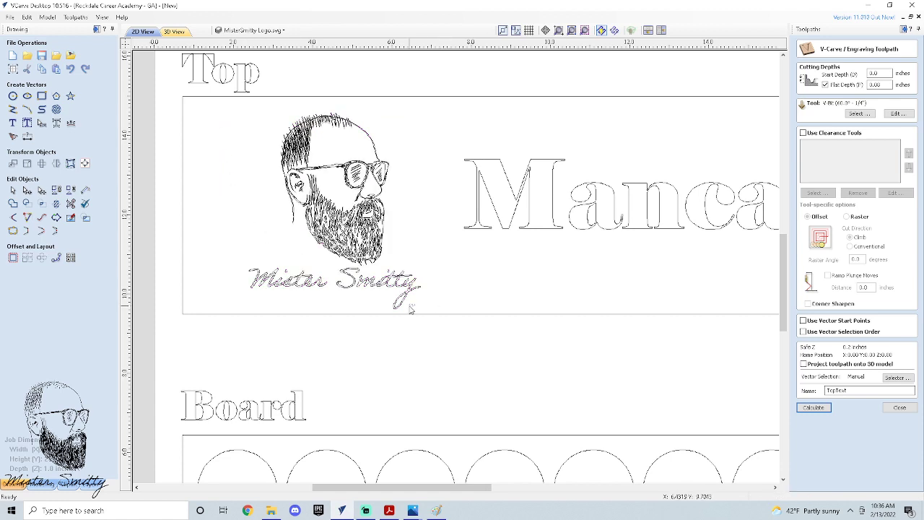
drag(416, 305, 210, 112)
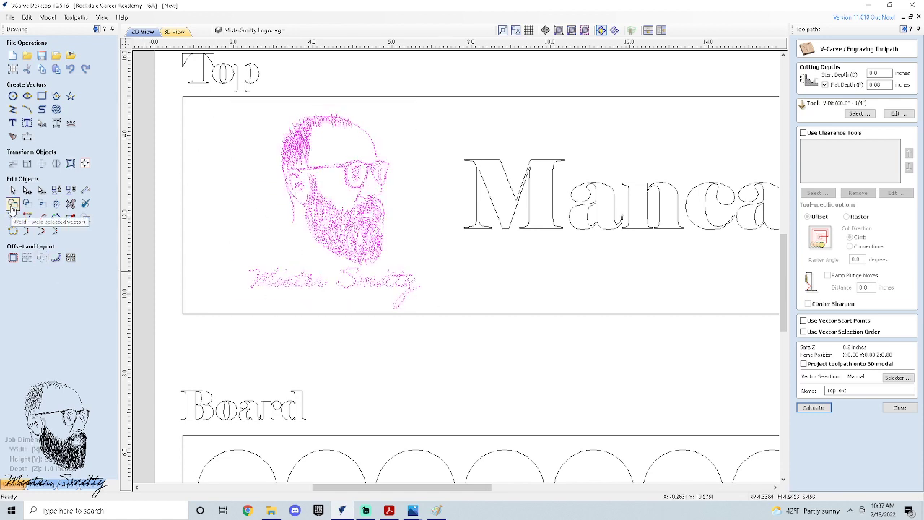
click(12, 206)
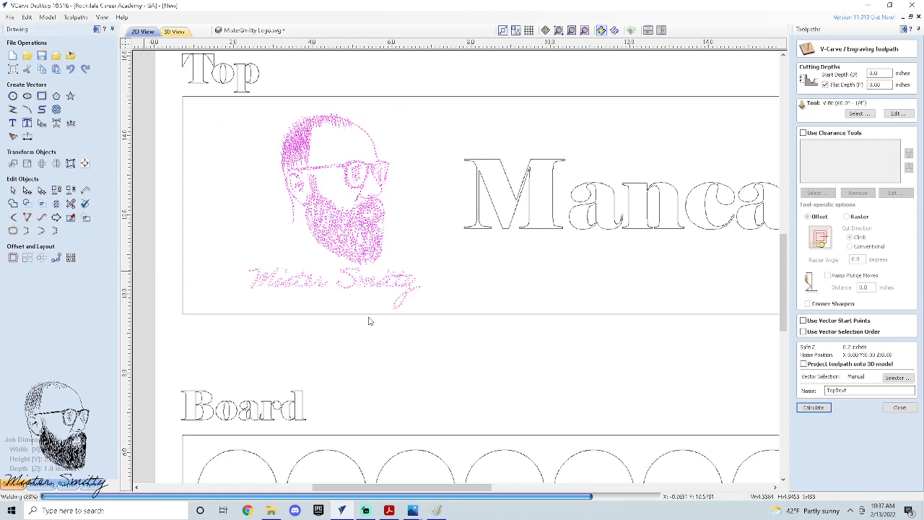
click(434, 259)
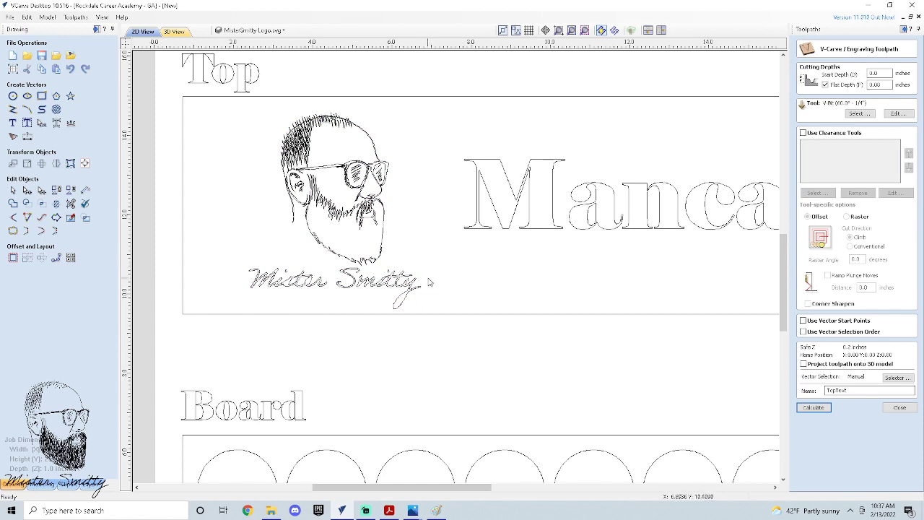
key(ctrl+z)
- Try to weld only the script lettering beneath the portrait and examine where its letters overlap
click(416, 304)
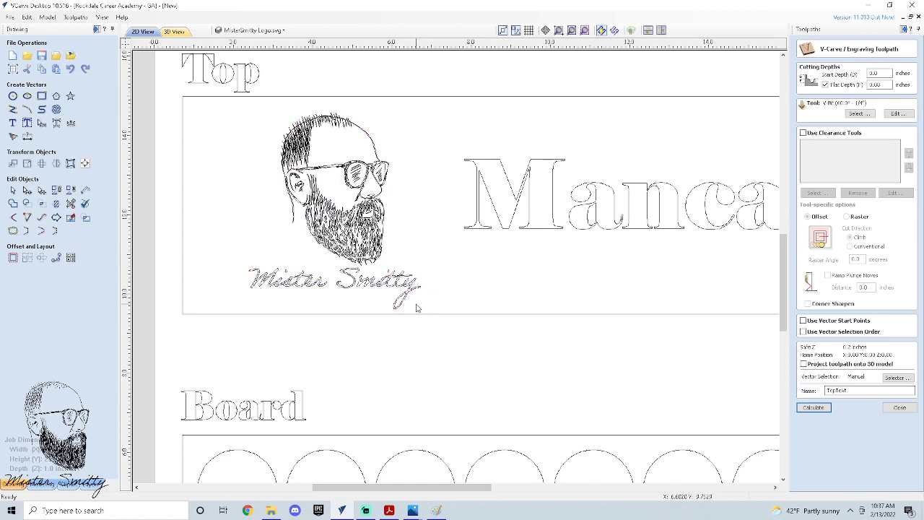
drag(417, 304, 223, 274)
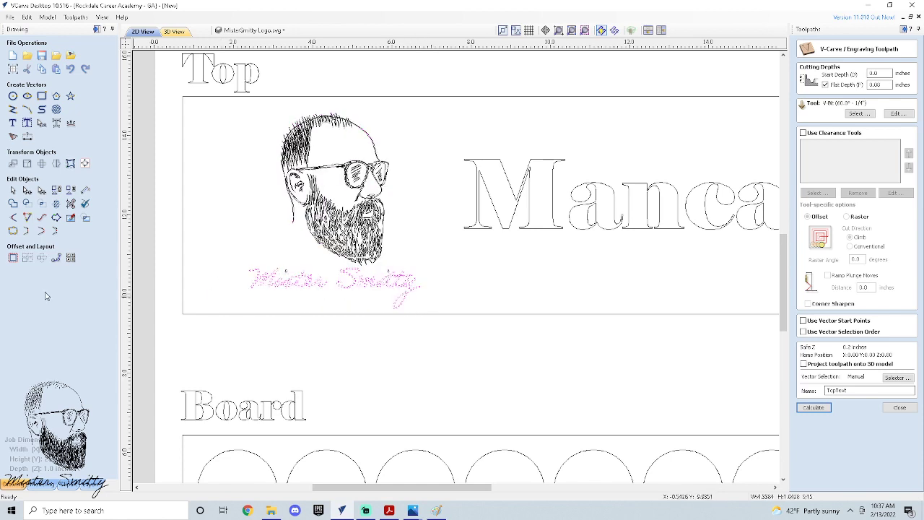
click(12, 205)
click(396, 304)
scroll(354, 293, up, 4)
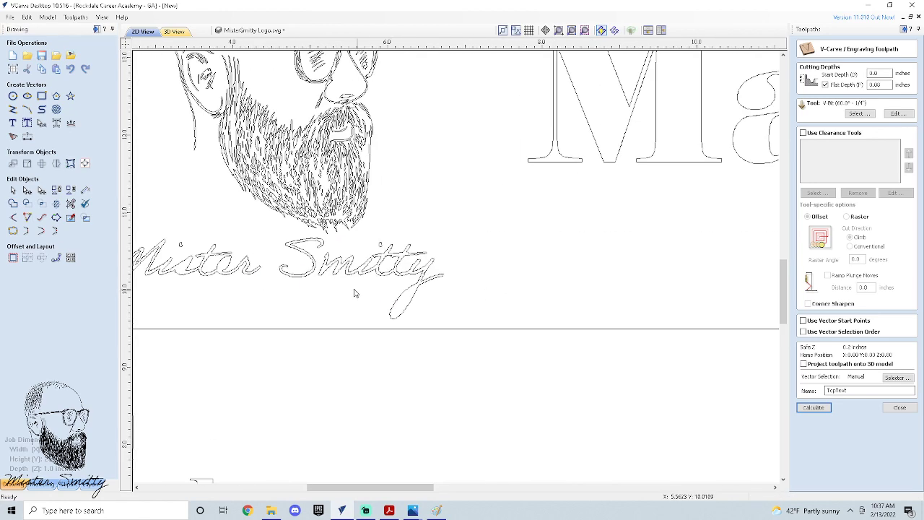
click(345, 276)
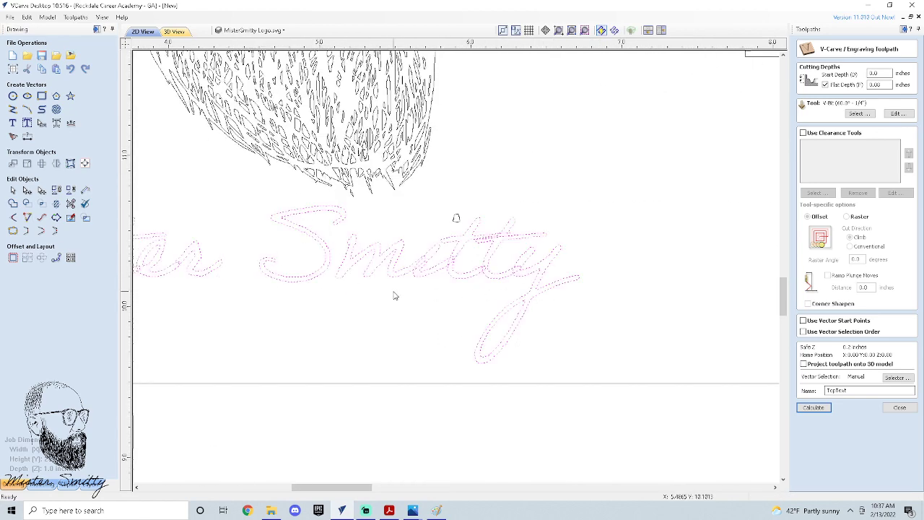
click(394, 295)
scroll(397, 275, up, 5)
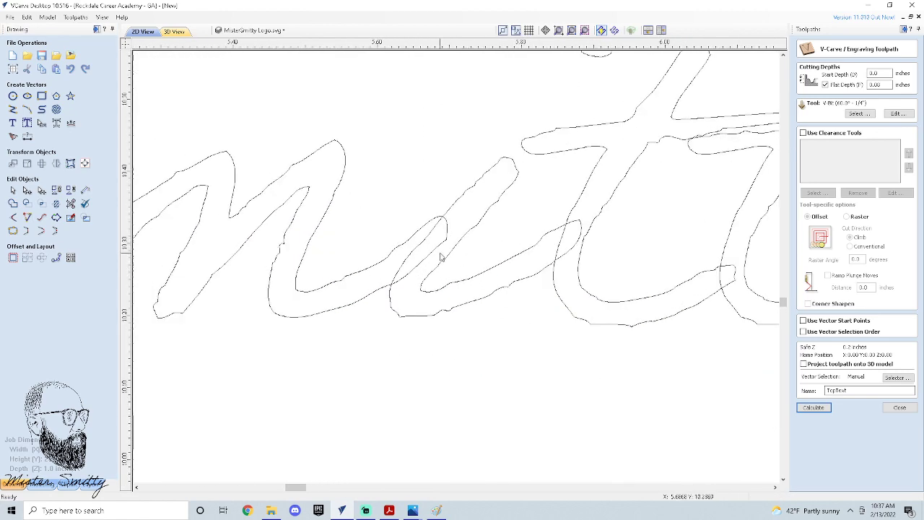
scroll(425, 253, down, 4)
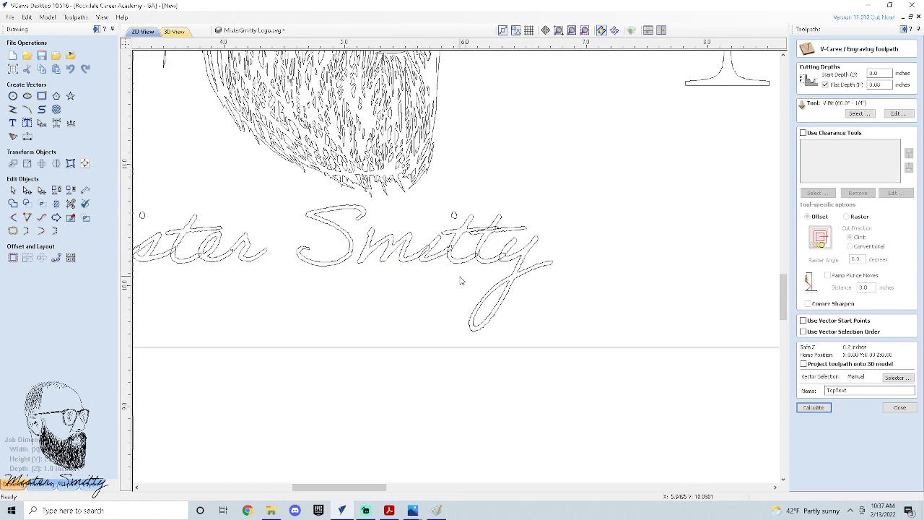
- Weld all the overlapping letters of the script lettering beneath the portrait and check the merged outlines
drag(520, 300, 164, 222)
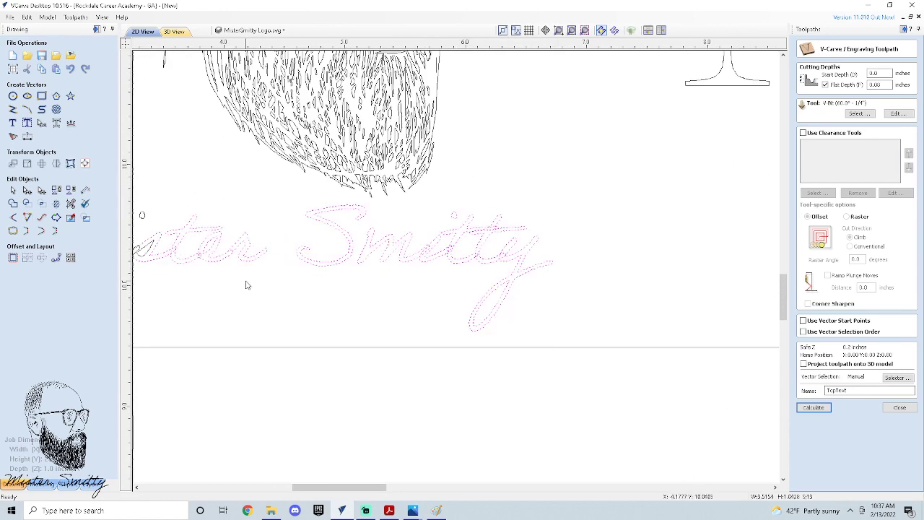
scroll(246, 286, down, 4)
drag(366, 288, 165, 276)
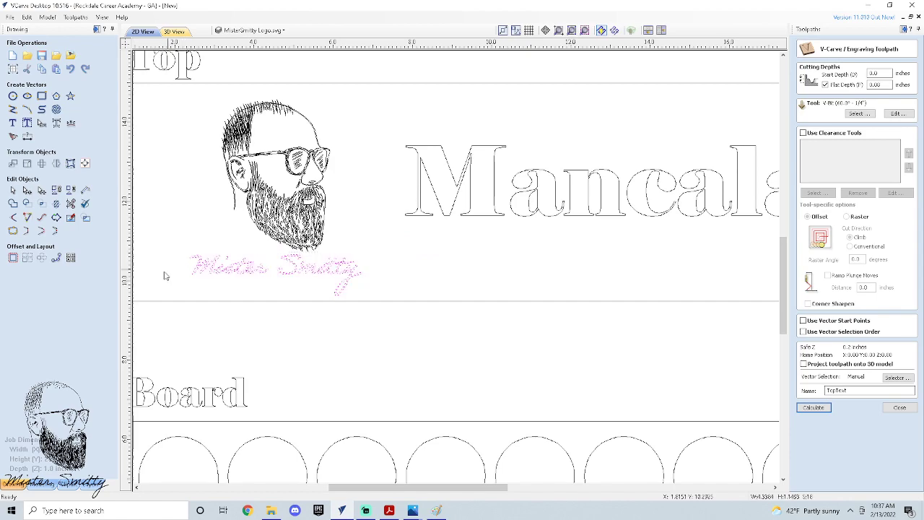
scroll(289, 269, up, 5)
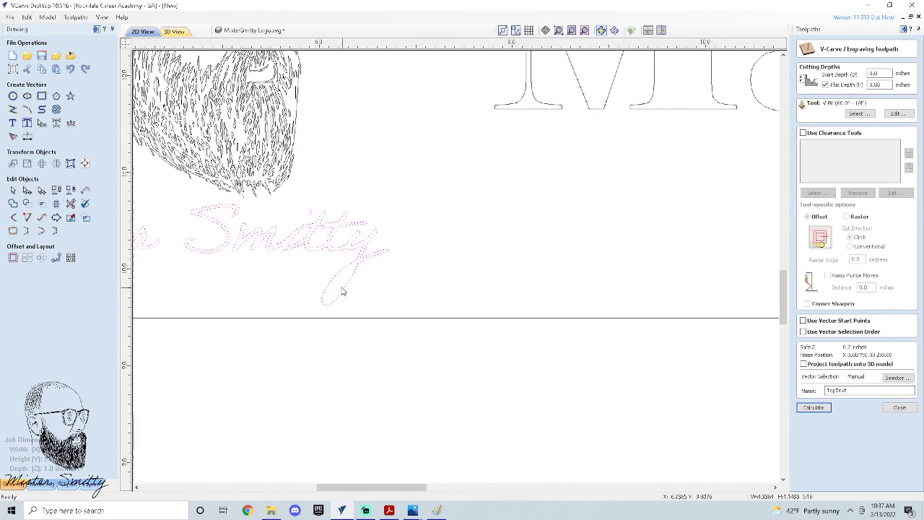
scroll(275, 227, up, 3)
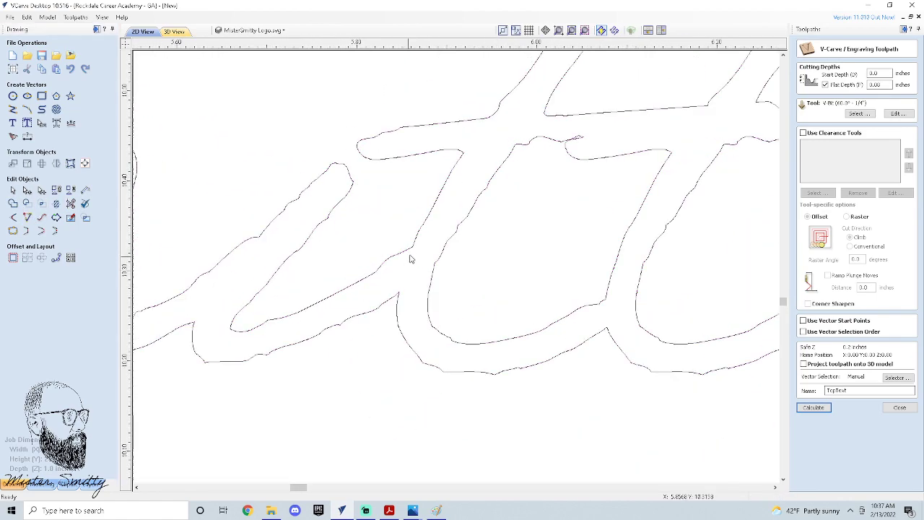
scroll(410, 258, down, 7)
scroll(311, 101, down, 4)
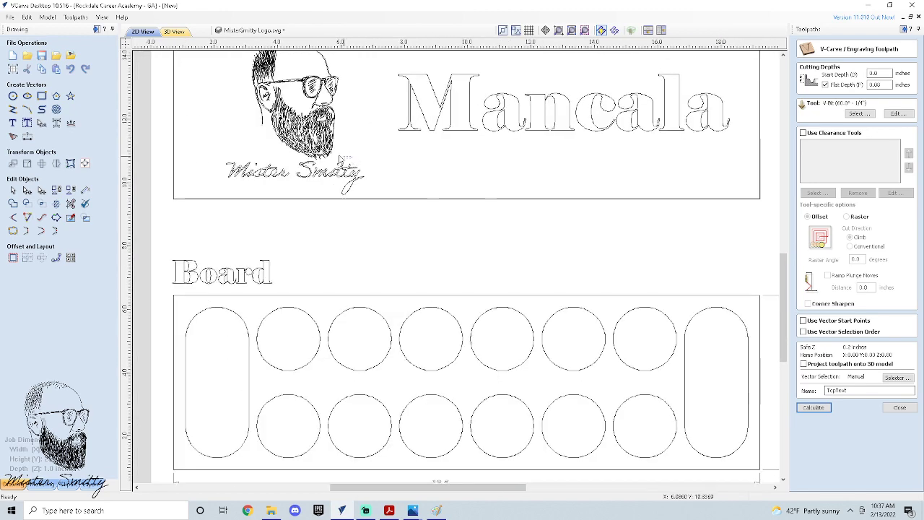
- Try to weld the beard and lower face vectors of the logo's portrait
drag(351, 158, 246, 97)
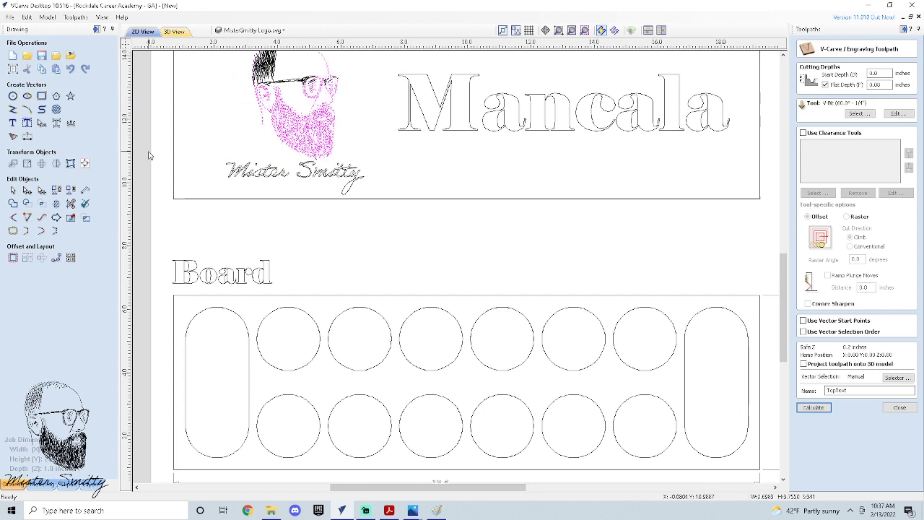
click(13, 205)
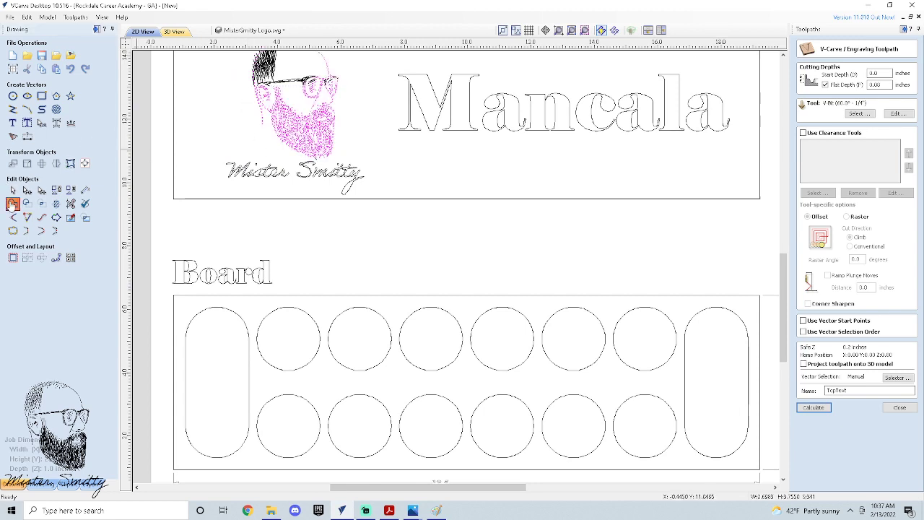
click(382, 181)
scroll(322, 116, down, 4)
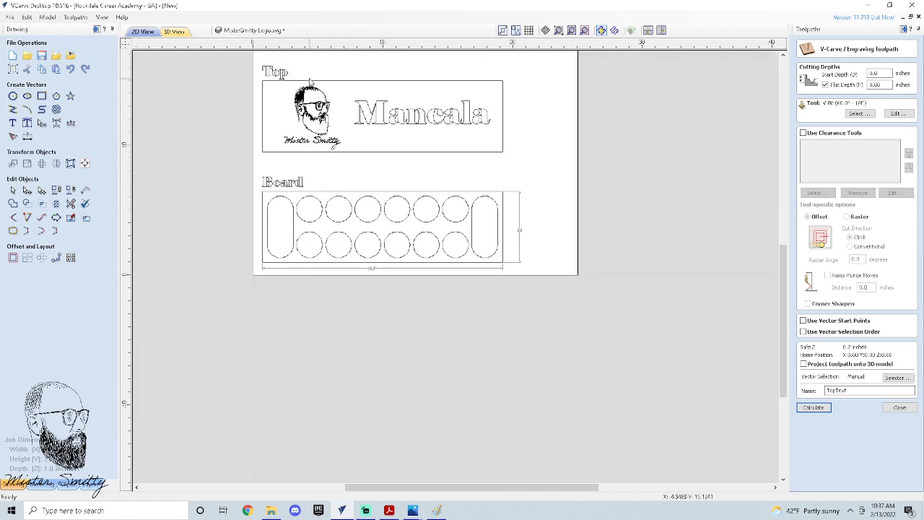
scroll(309, 78, up, 4)
key(ctrl+z)
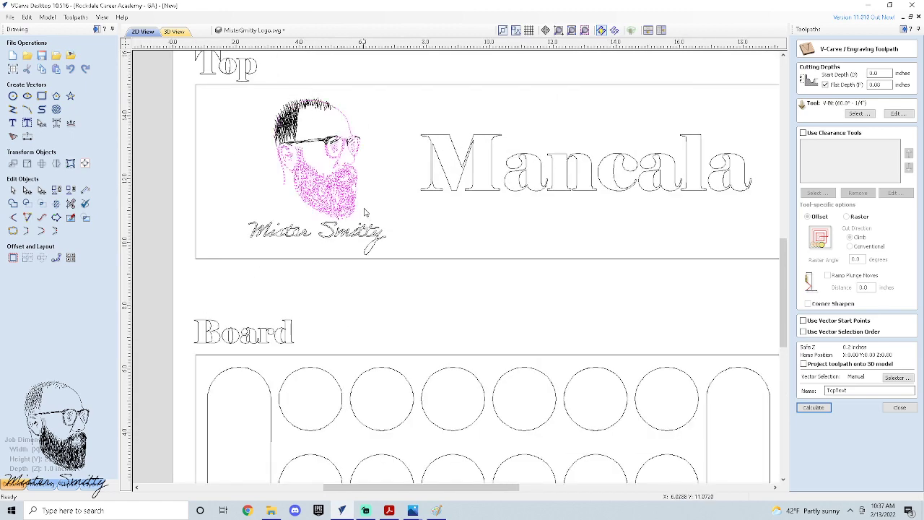
click(369, 207)
drag(368, 220, 255, 88)
key(j)
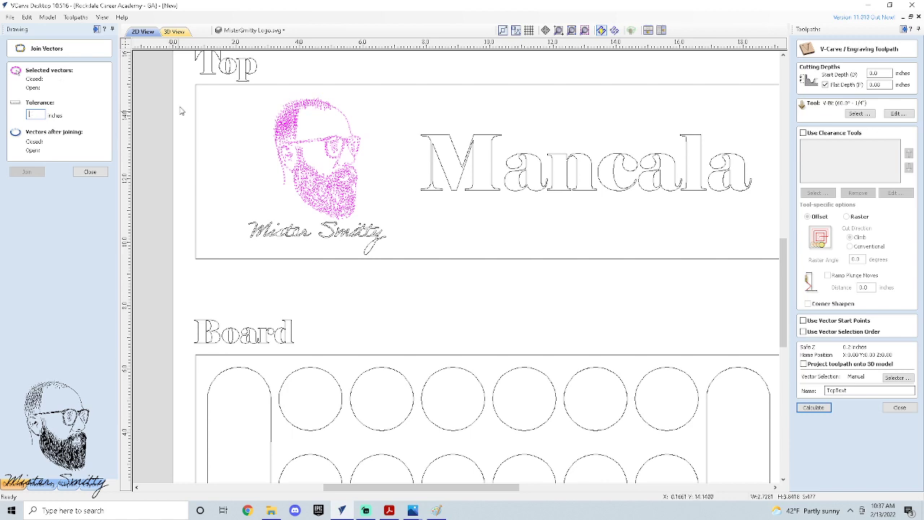
click(90, 171)
click(365, 310)
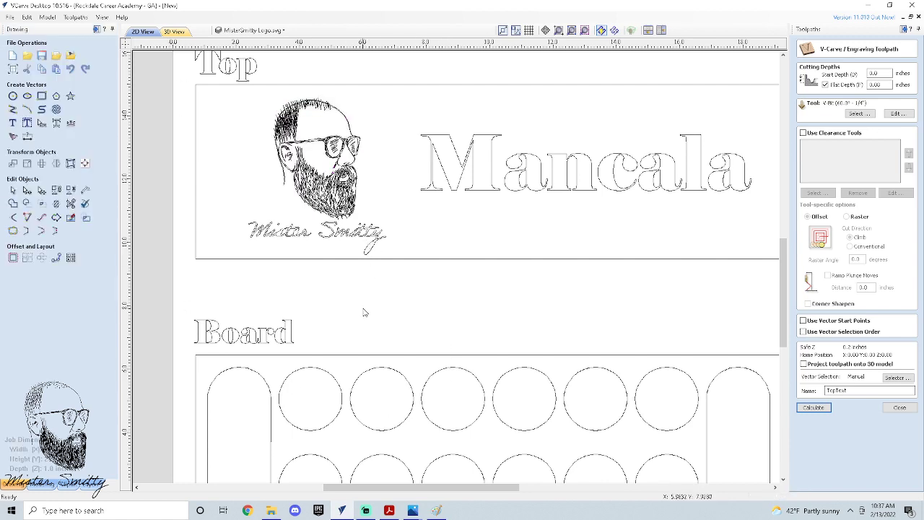
- Group the logo and Mancala title vectors on the top and recalculate the TopText V-carve toolpath, ignoring overlaps and open vectors
mouse_move(752, 247)
mouse_down()
mouse_move(320, 138)
mouse_move(233, 98)
mouse_up()
right_click(318, 192)
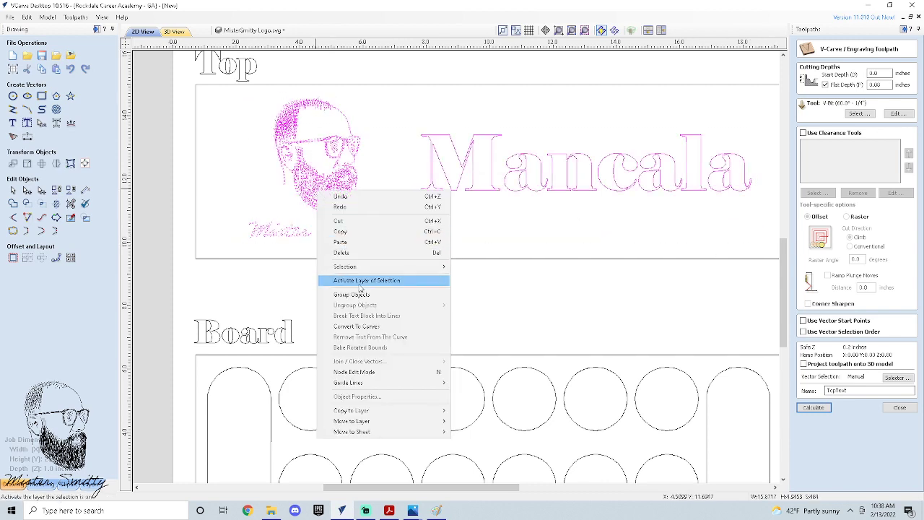
click(361, 296)
click(814, 408)
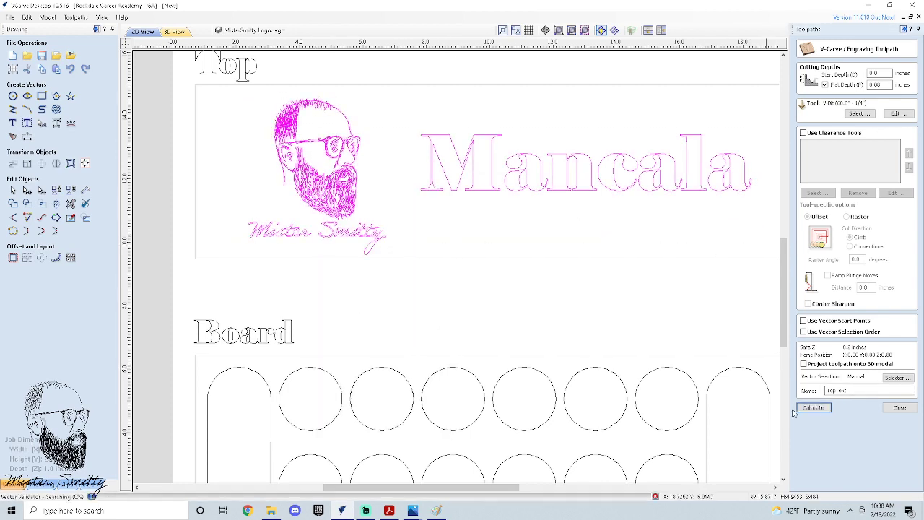
click(486, 269)
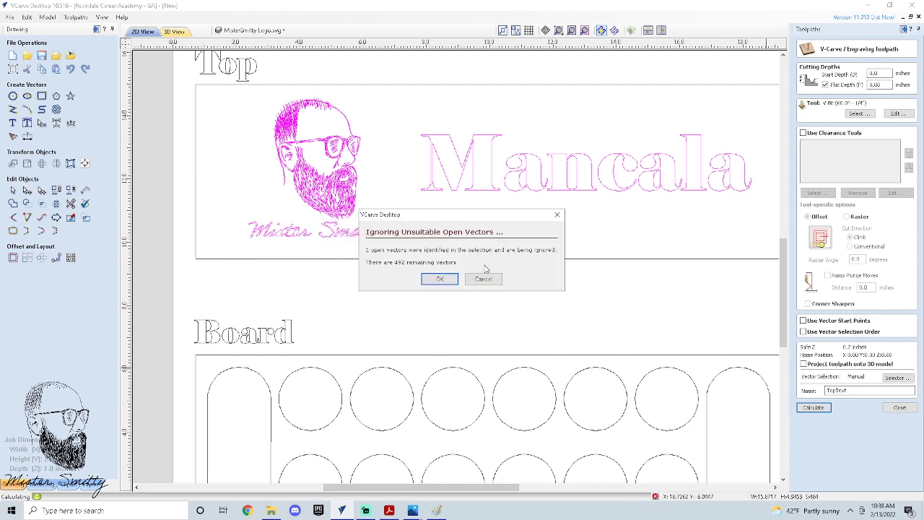
click(439, 279)
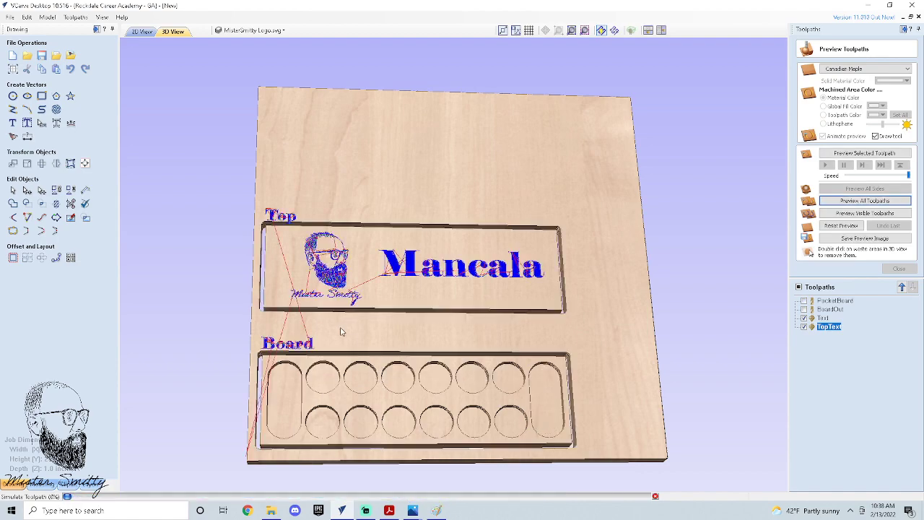
- Preview all toolpaths and examine the carved portrait, script lettering and title on the top piece
scroll(288, 292, up, 4)
scroll(288, 292, down, 2)
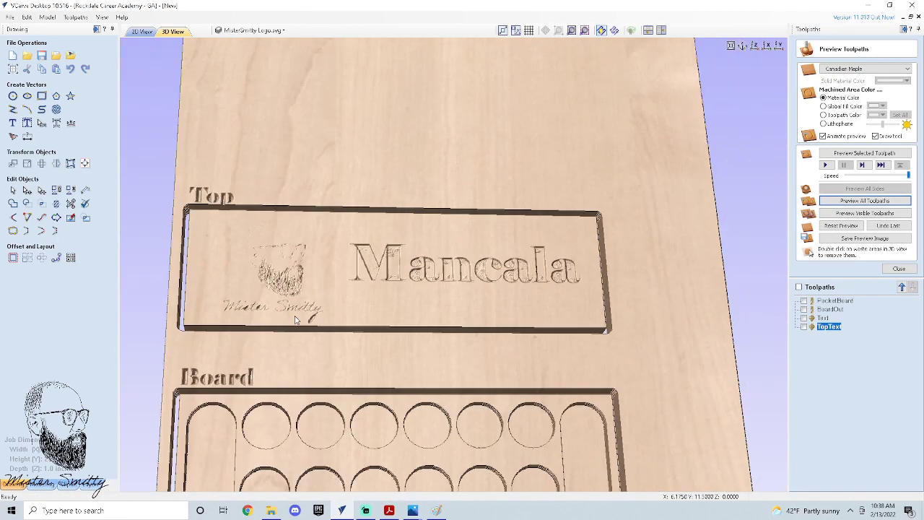
scroll(267, 278, up, 5)
scroll(246, 262, down, 2)
scroll(246, 262, down, 3)
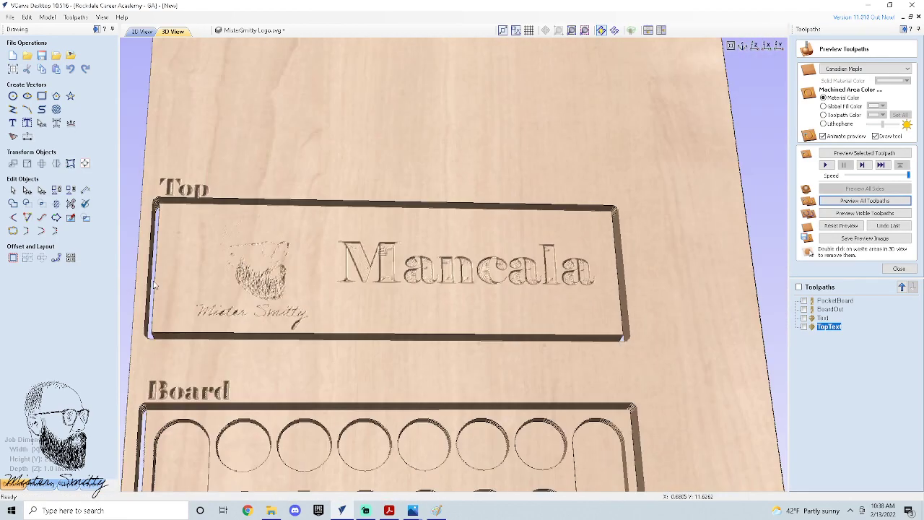
scroll(225, 245, up, 3)
scroll(225, 244, down, 2)
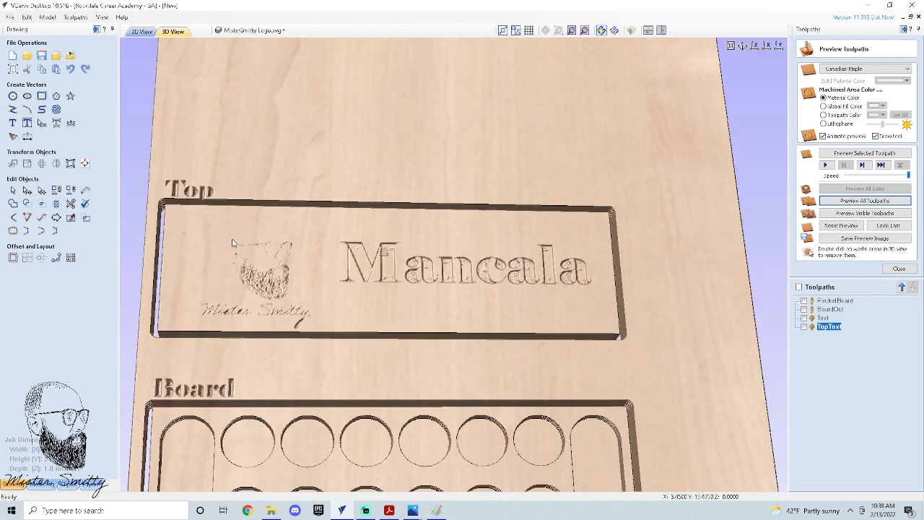
- Set the TopText toolpath's flat depth to 0.15 inches, recalculate it despite overlapping and open vectors, and preview all toolpaths
double_click(831, 327)
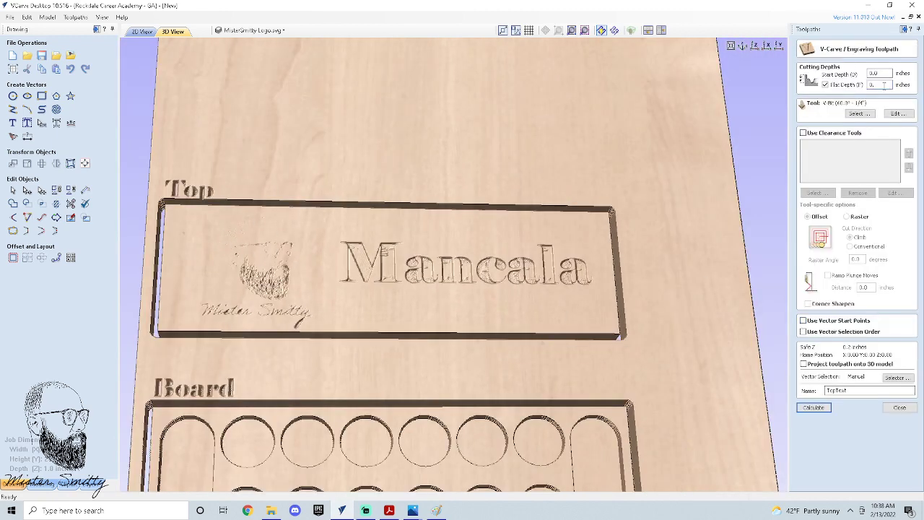
click(814, 407)
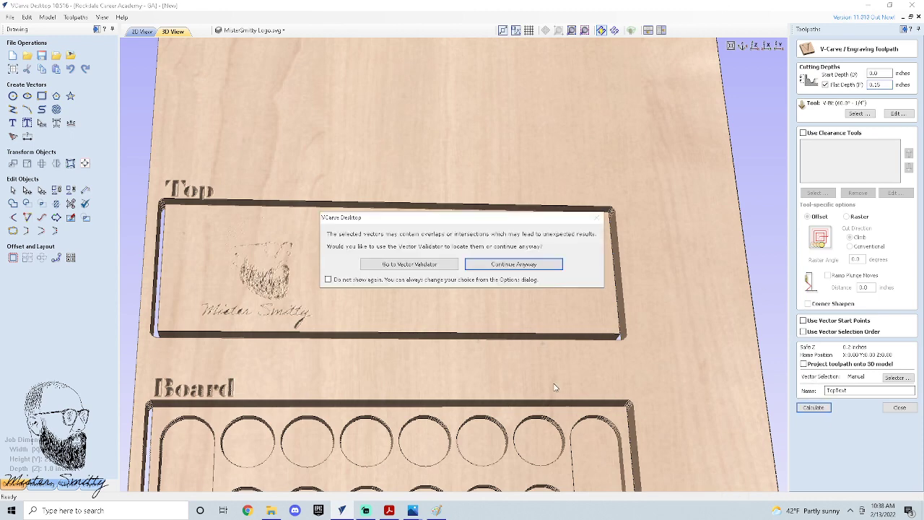
click(476, 265)
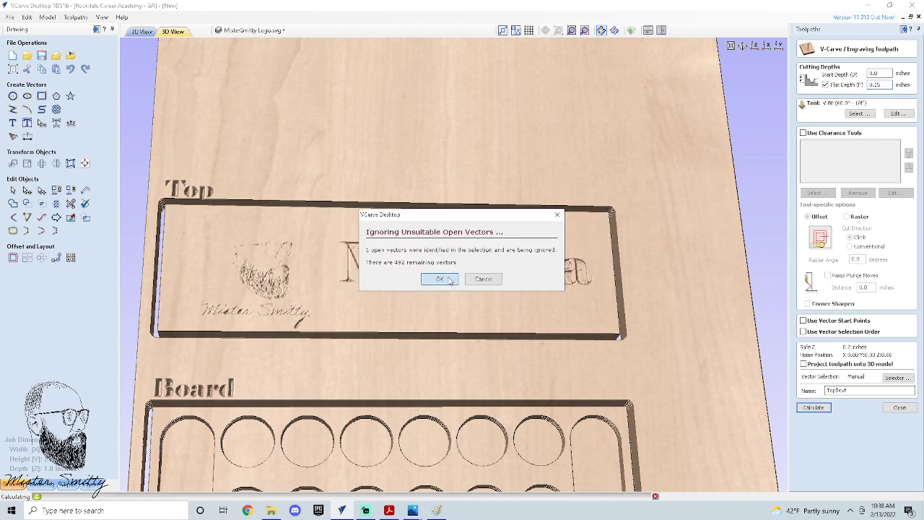
click(453, 280)
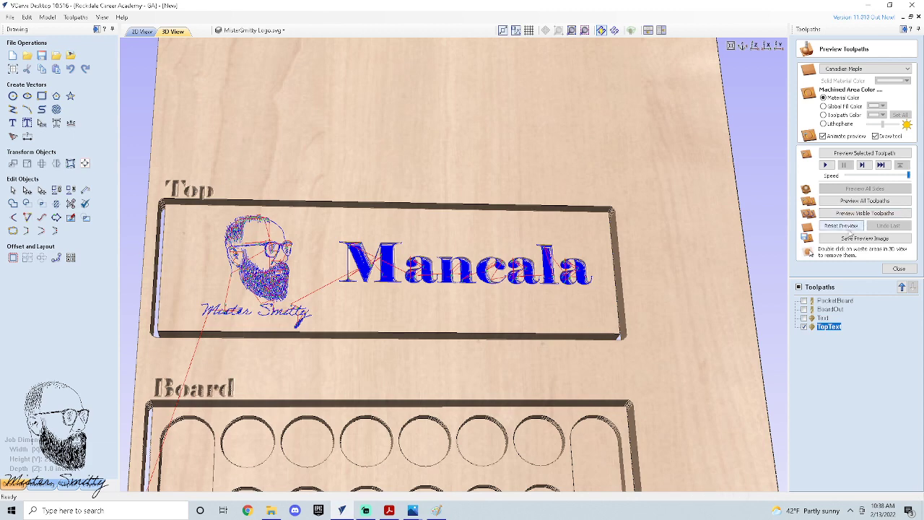
click(865, 200)
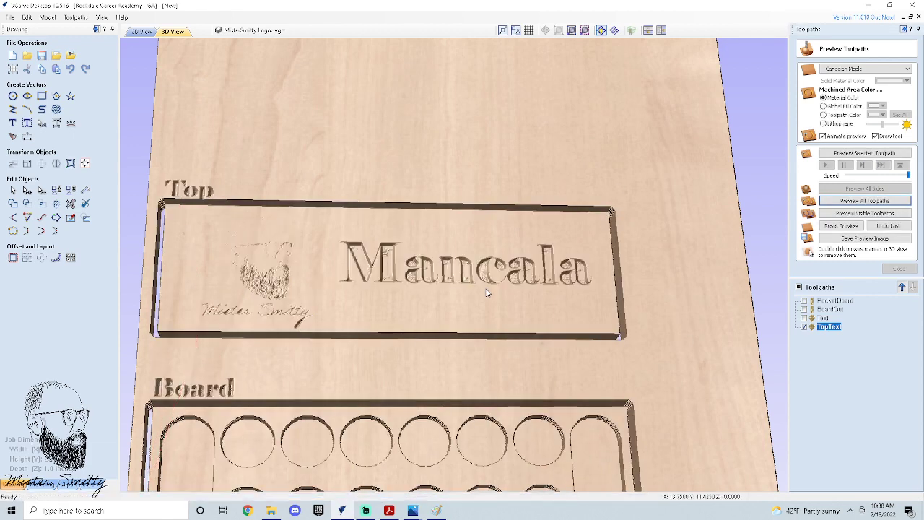
- Inspect the simulated top and board on the whole sheet up close and from afar, and return to the 2D drawing
scroll(333, 377, down, 5)
scroll(333, 377, up, 5)
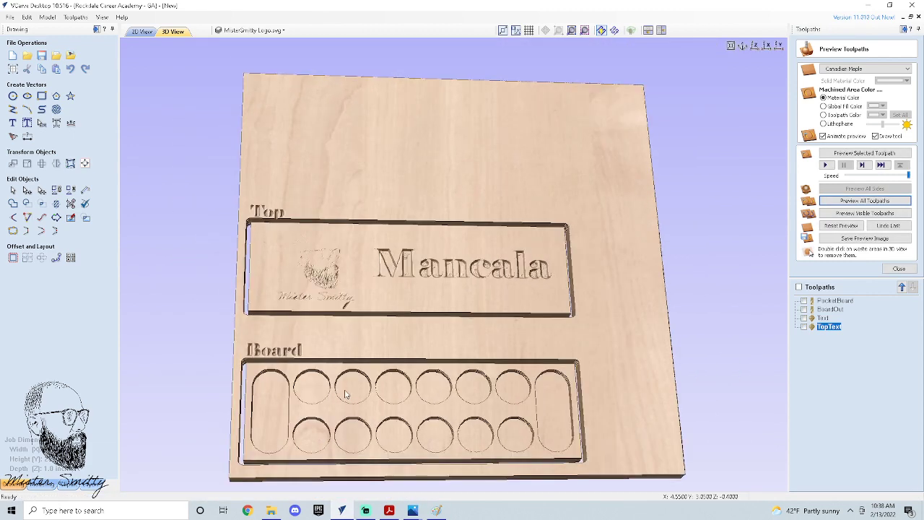
scroll(383, 426, down, 5)
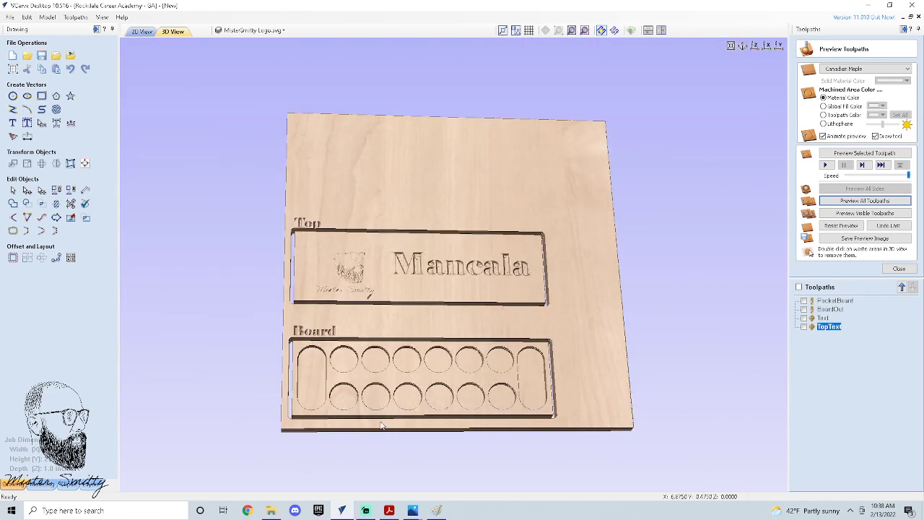
scroll(392, 316, down, 3)
scroll(393, 307, up, 3)
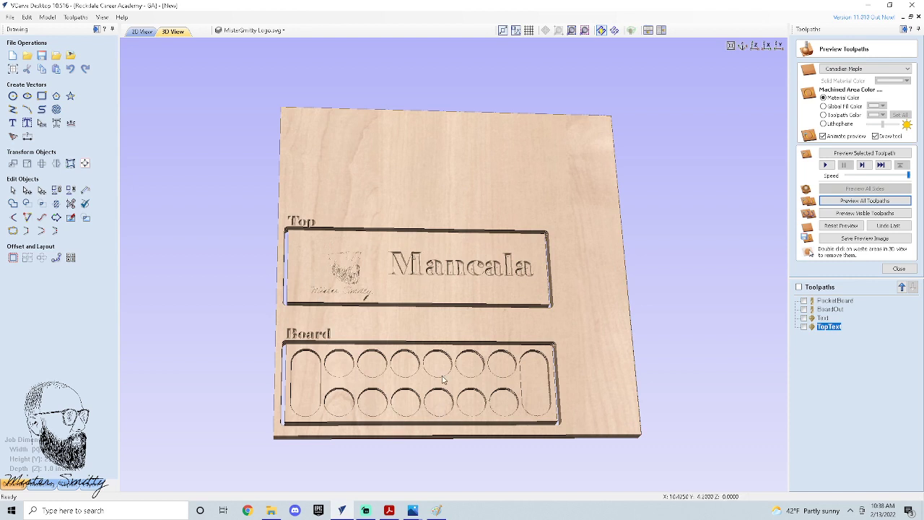
scroll(442, 462, up, 3)
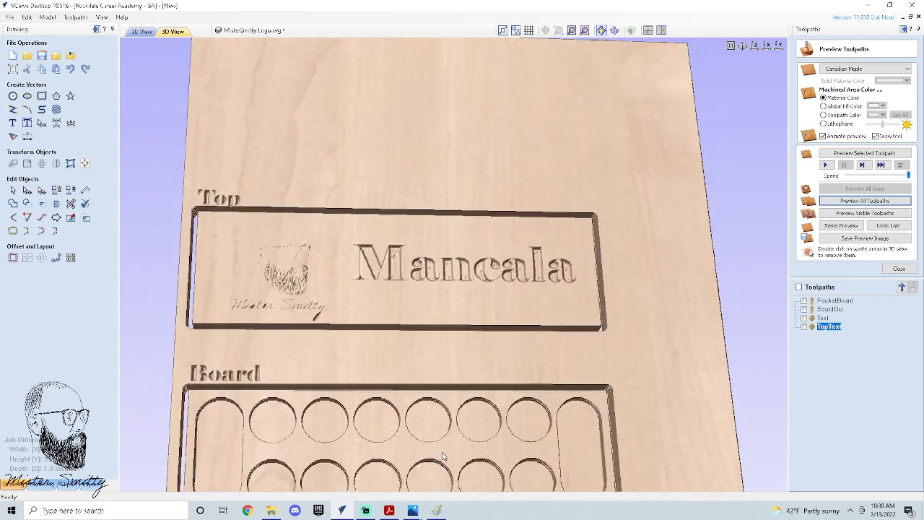
scroll(434, 464, down, 2)
middle_drag(427, 441, 416, 389)
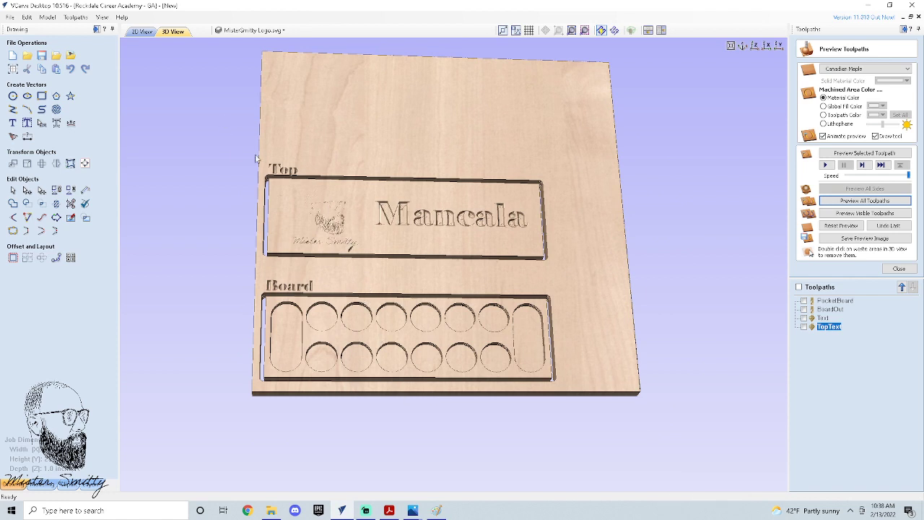
click(142, 31)
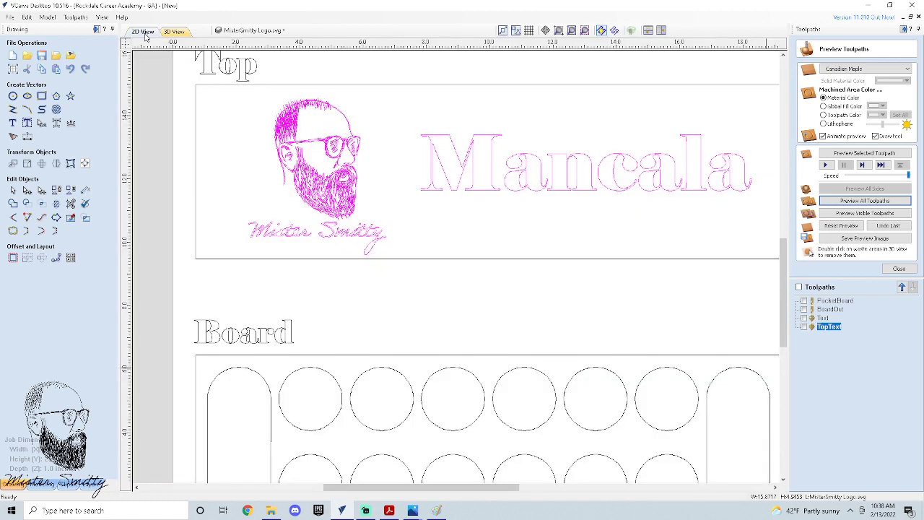